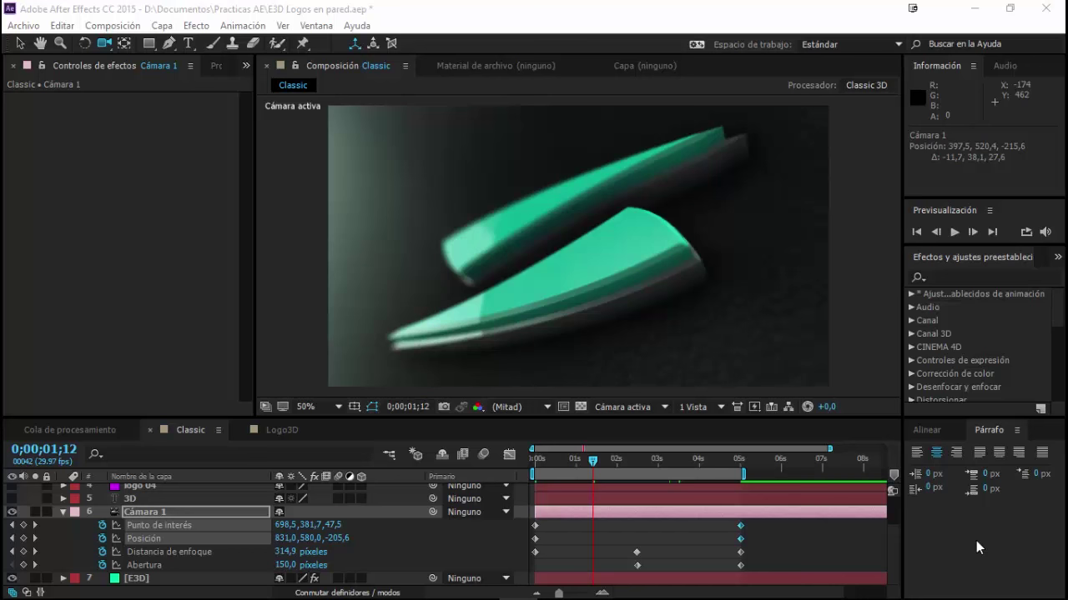
Open the Logo3D composition and confirm its 1280×720, ten-second settings without changes.
click(280, 430)
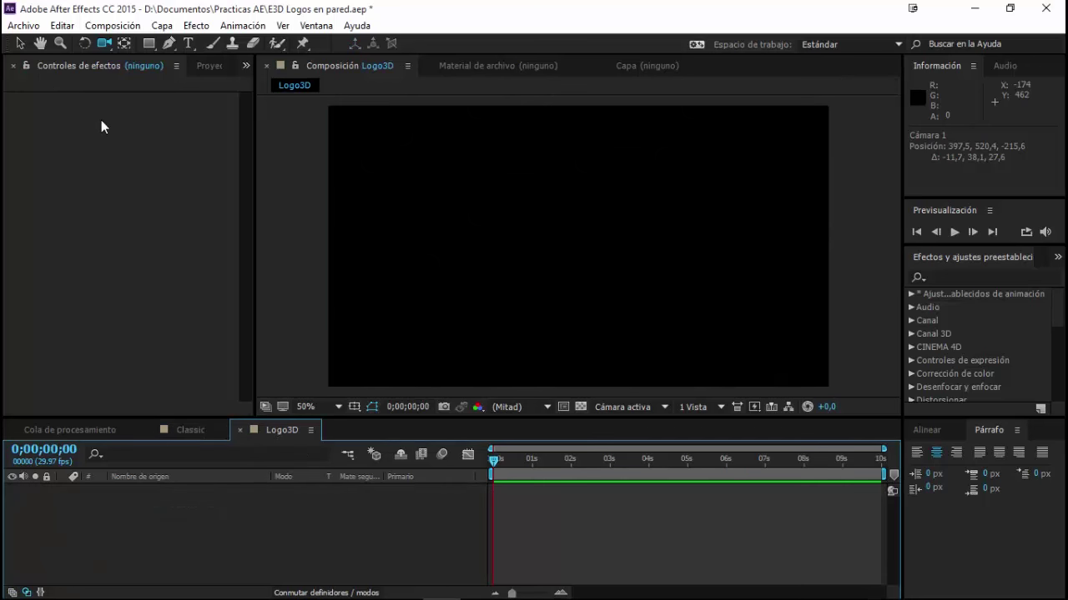
click(208, 65)
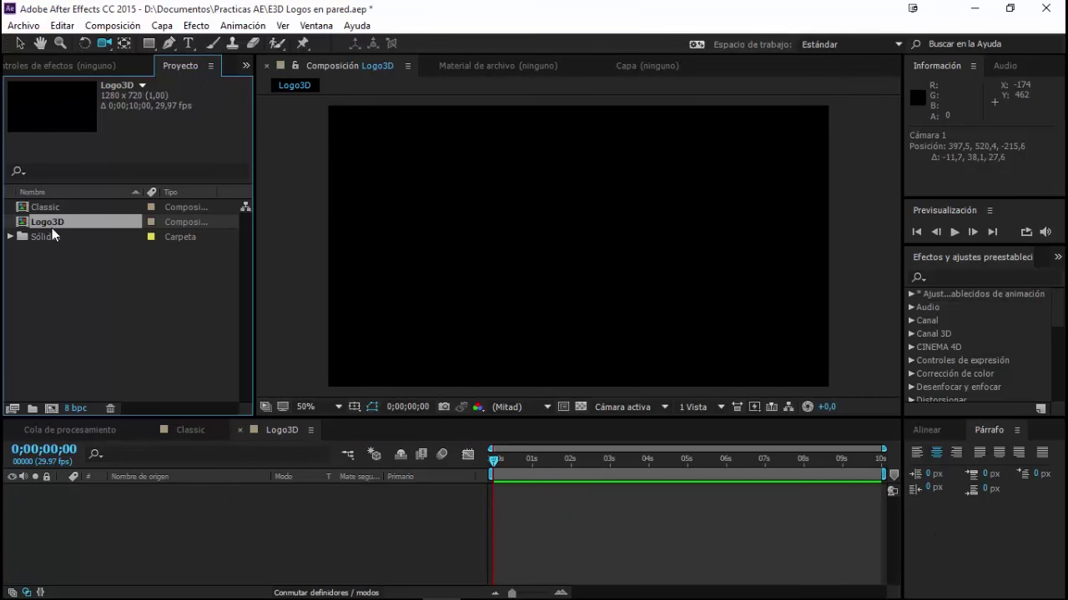
click(112, 25)
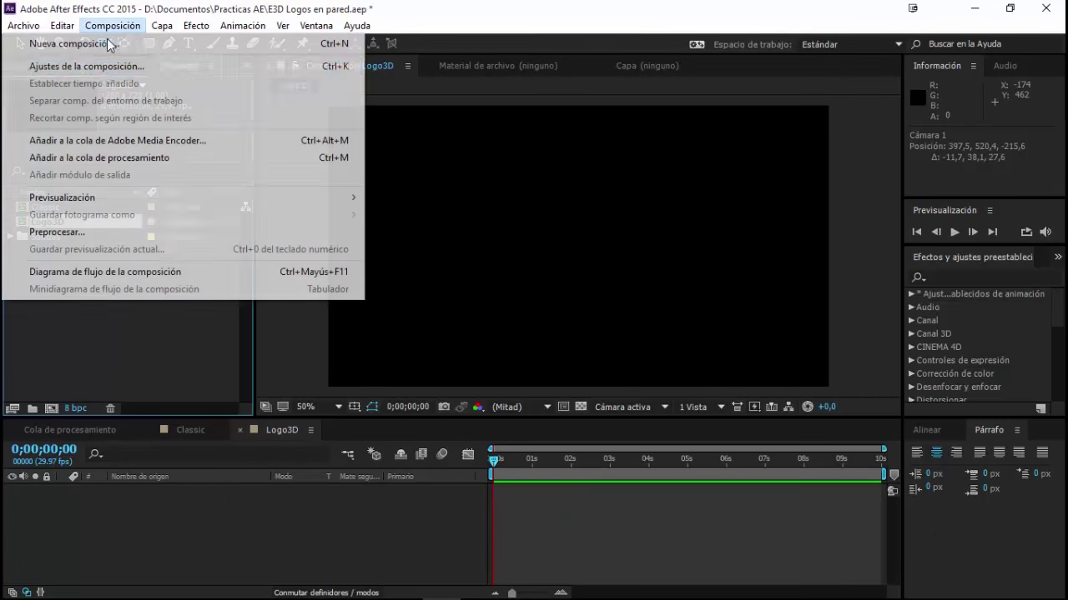
click(108, 67)
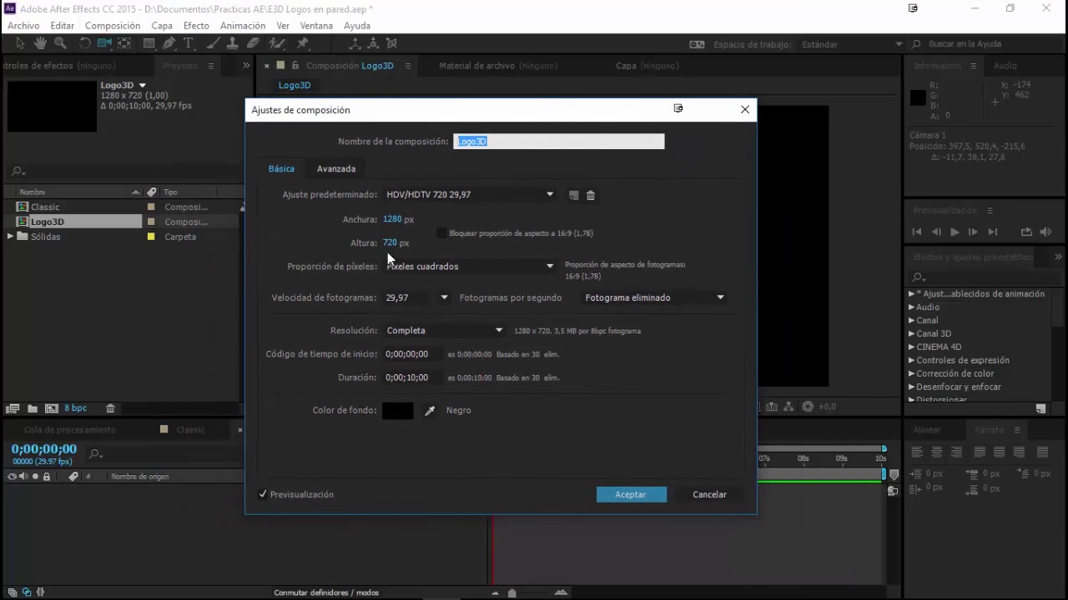
click(438, 377)
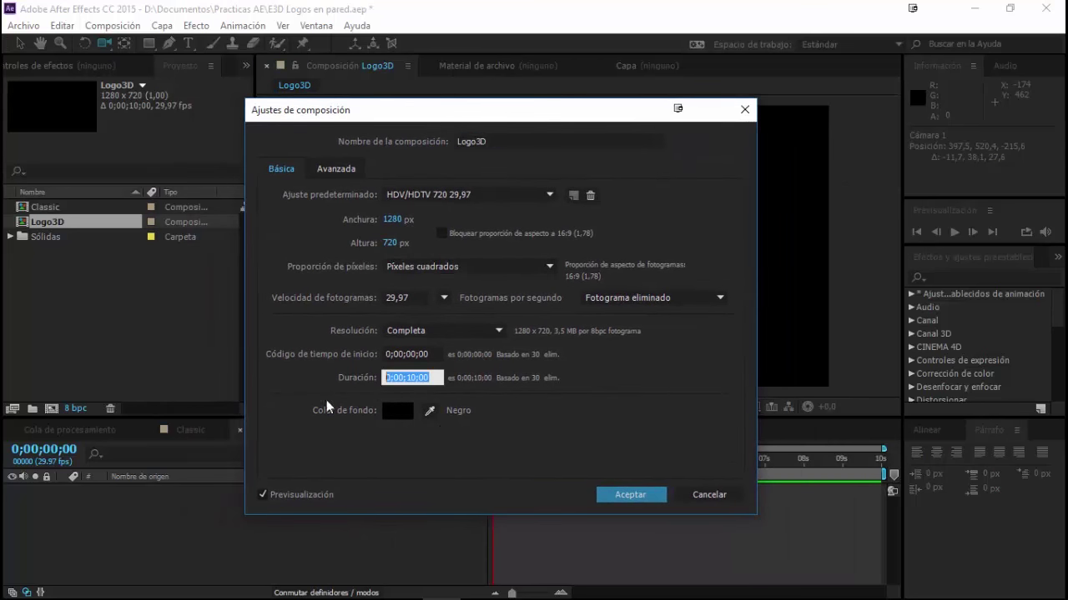
click(704, 495)
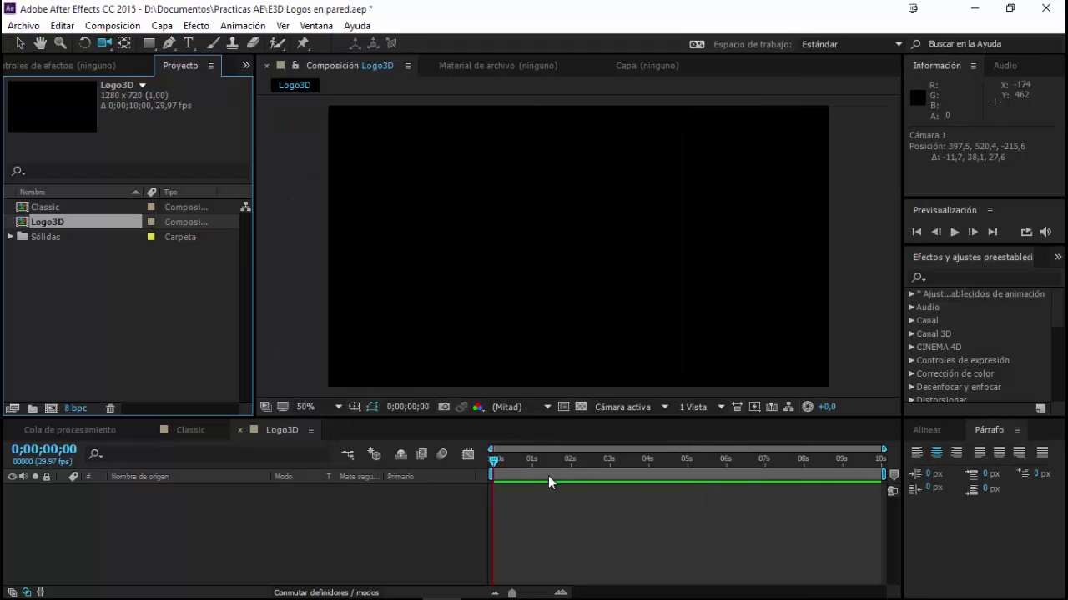
click(523, 463)
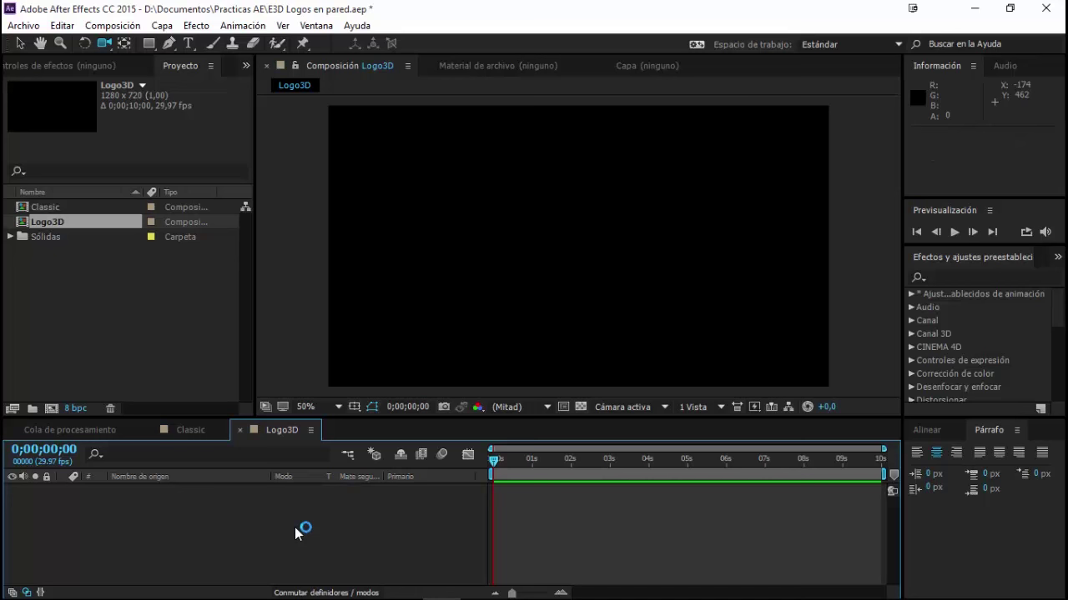
After cancelling a mistaken first try, create a full-frame magenta solid named E3D with Ctrl+Y.
key(Tab)
text(e3d)
key(BackSpace)
key(BackSpace)
key(BackSpace)
text(E3D)
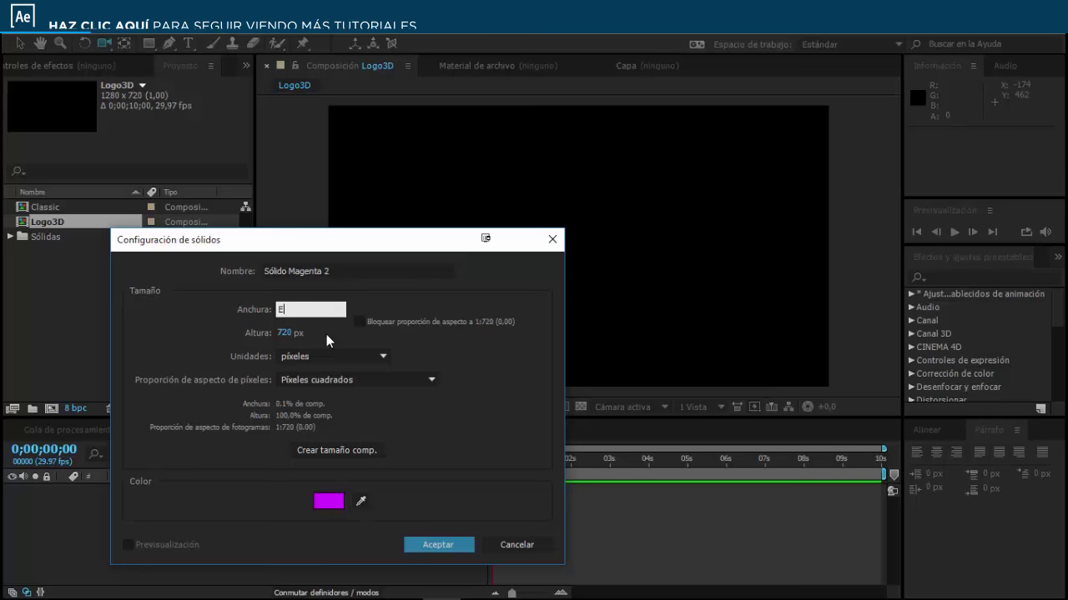
key(Escape)
key(Escape)
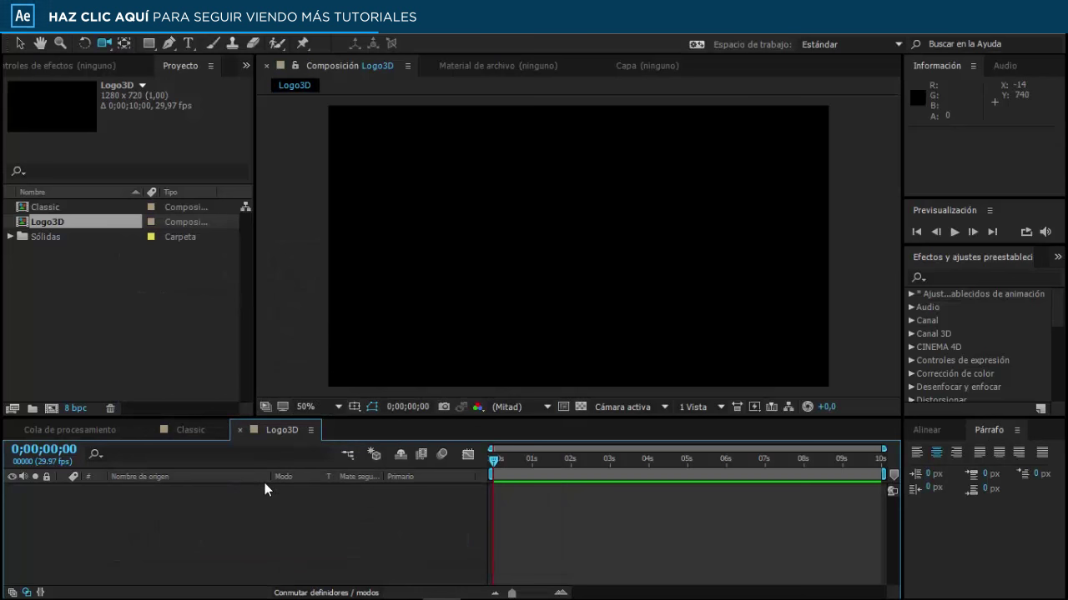
key(ctrl+y)
text(E3D)
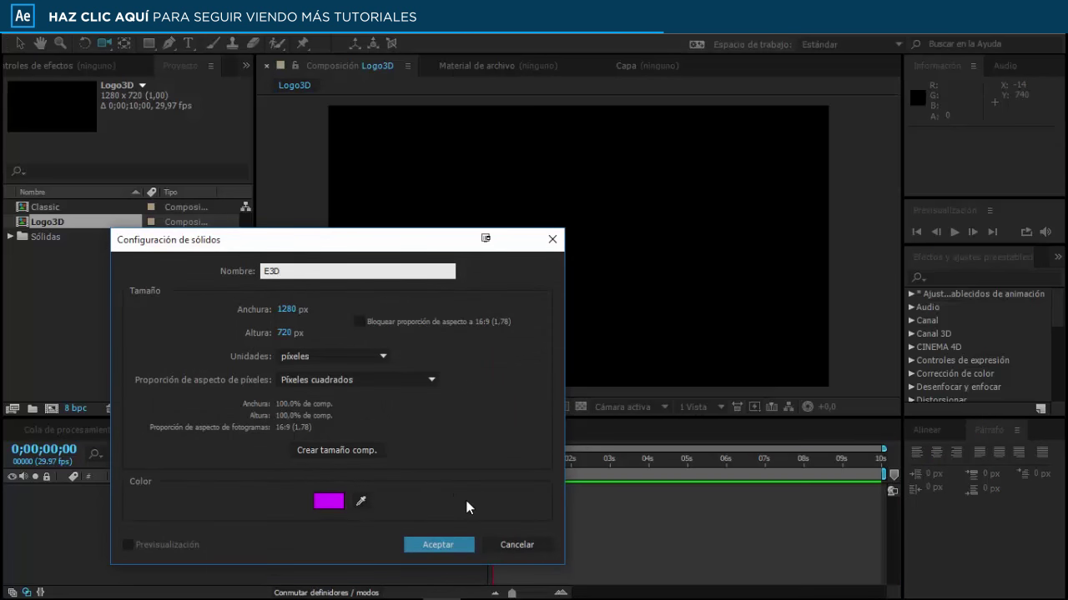
click(467, 502)
click(431, 546)
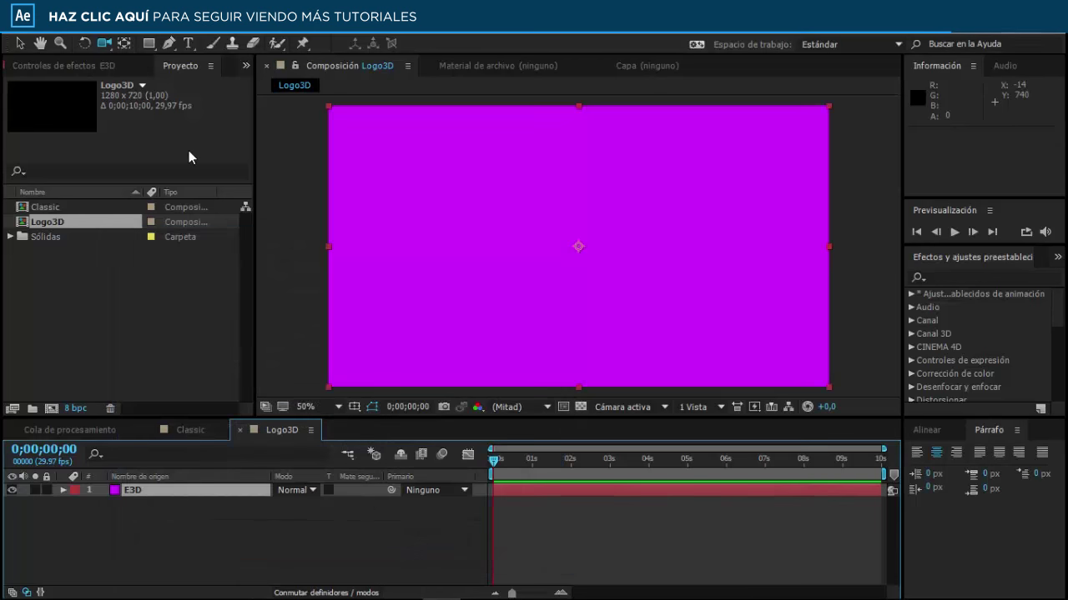
click(196, 25)
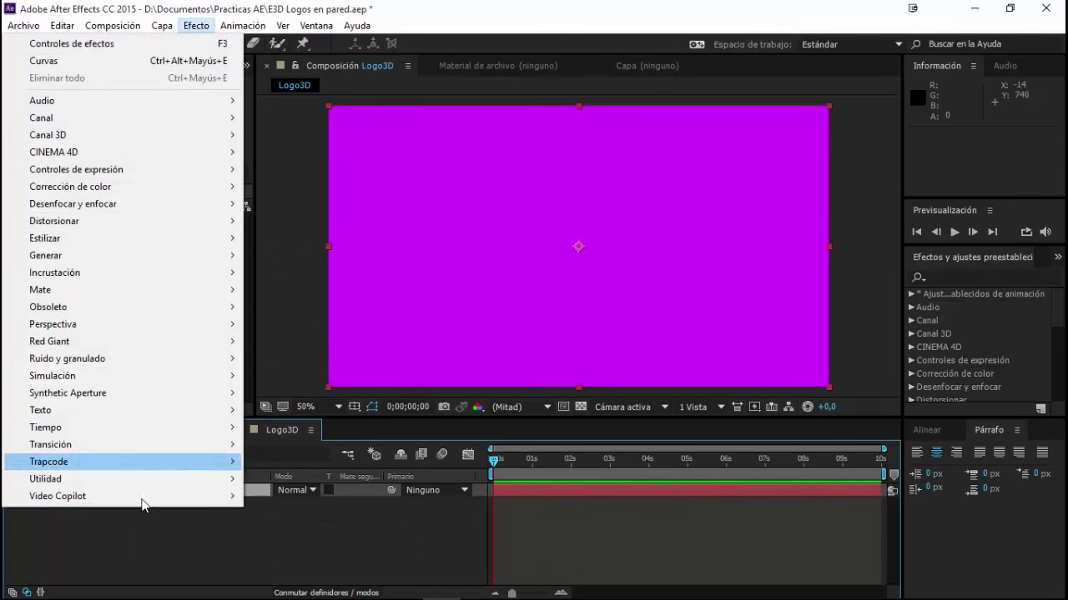
Apply the Video Copilot Element effect to the E3D solid, then deselect the layer.
mouse_move(146, 498)
click(292, 498)
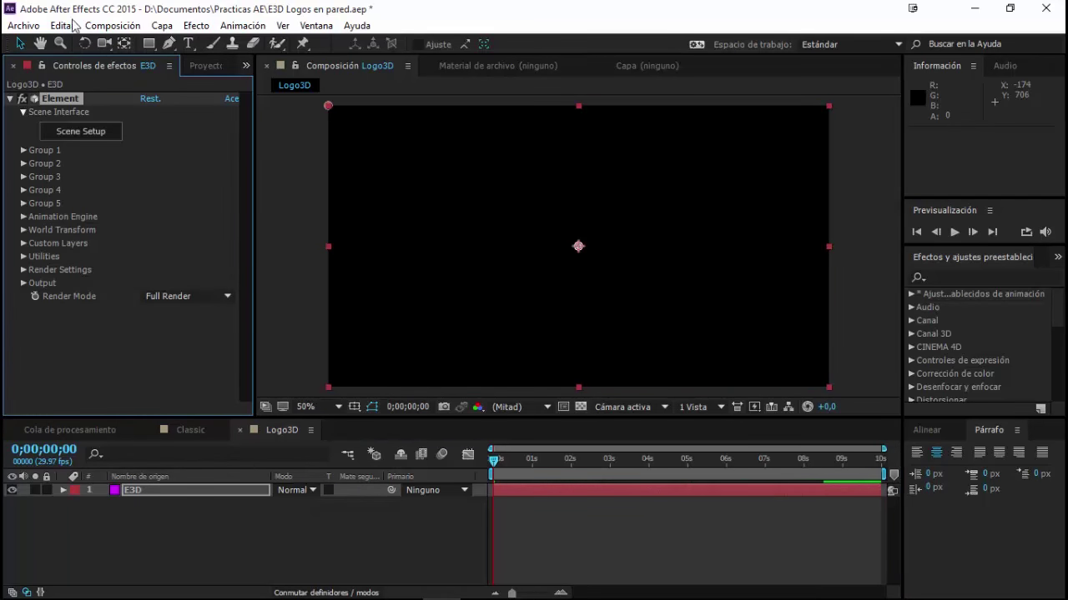
click(211, 27)
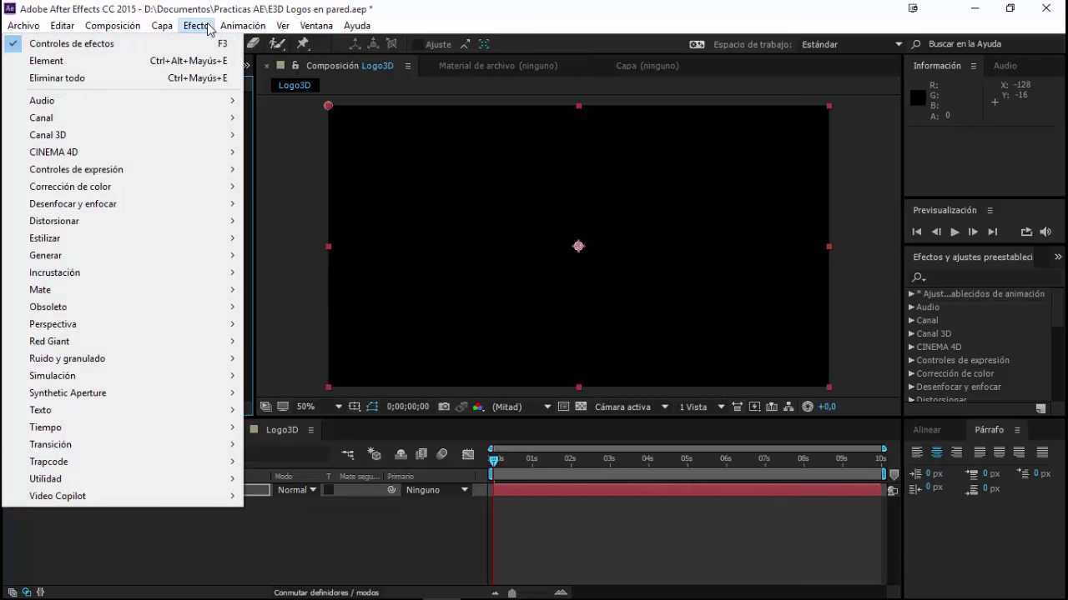
click(208, 26)
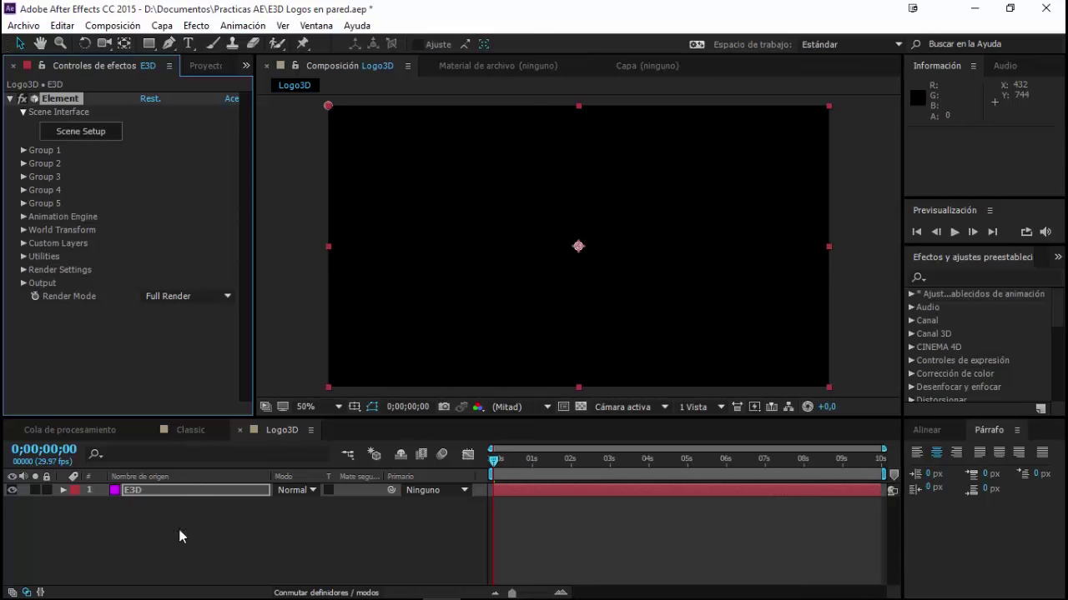
click(175, 503)
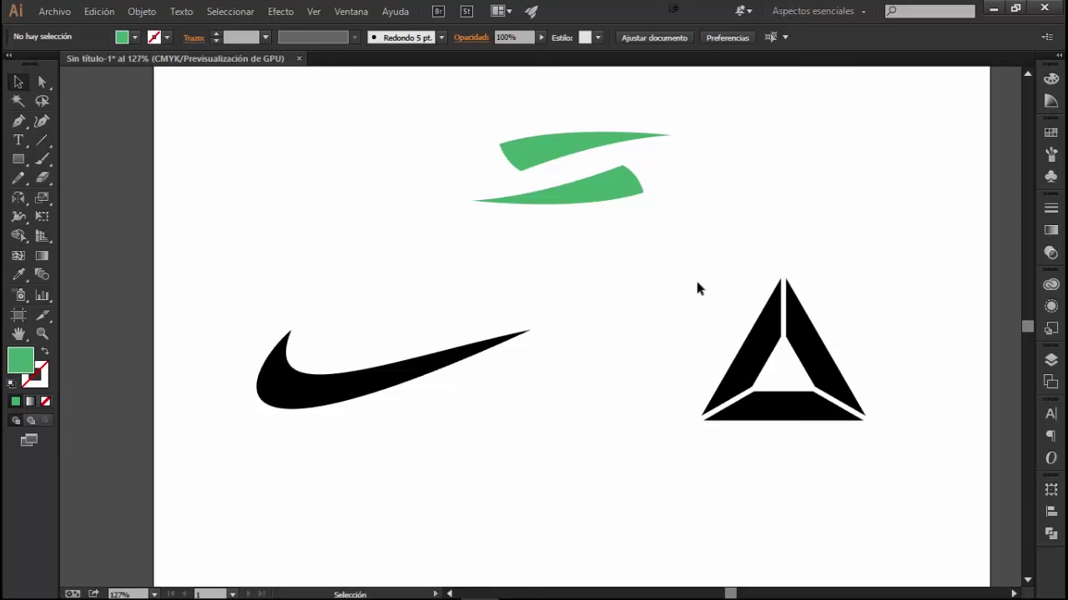
Select the whole triangle logo group in Illustrator, copy it, and return to After Effects.
click(597, 200)
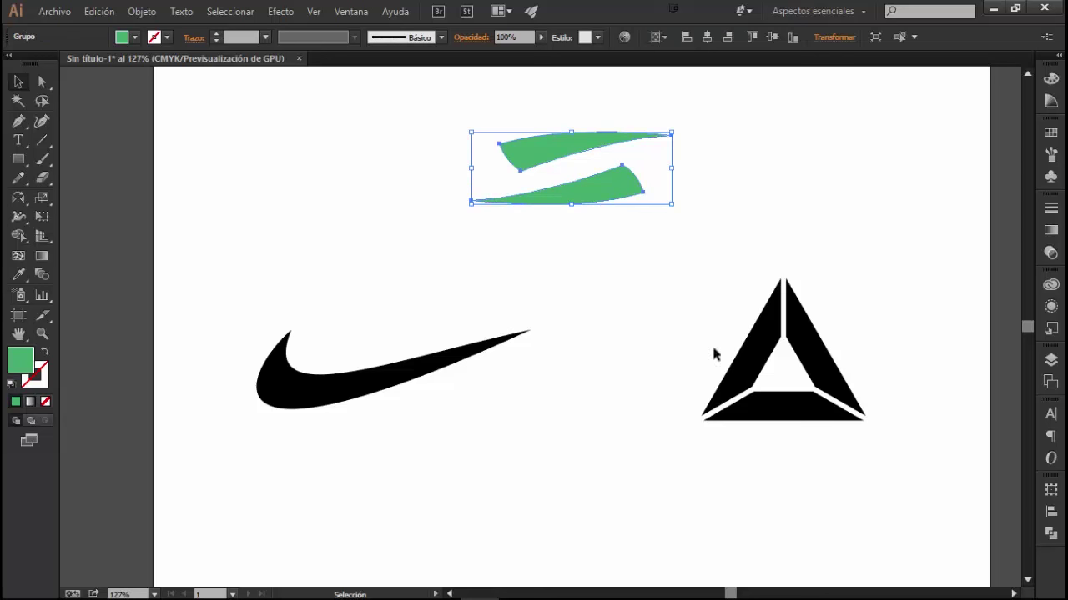
click(743, 377)
click(399, 379)
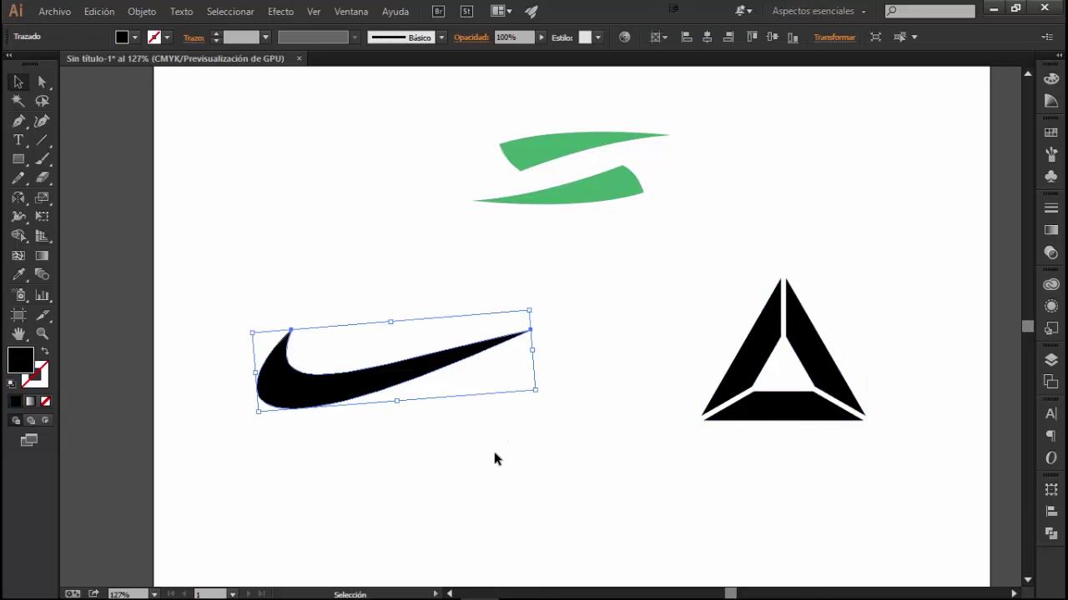
click(500, 457)
click(744, 400)
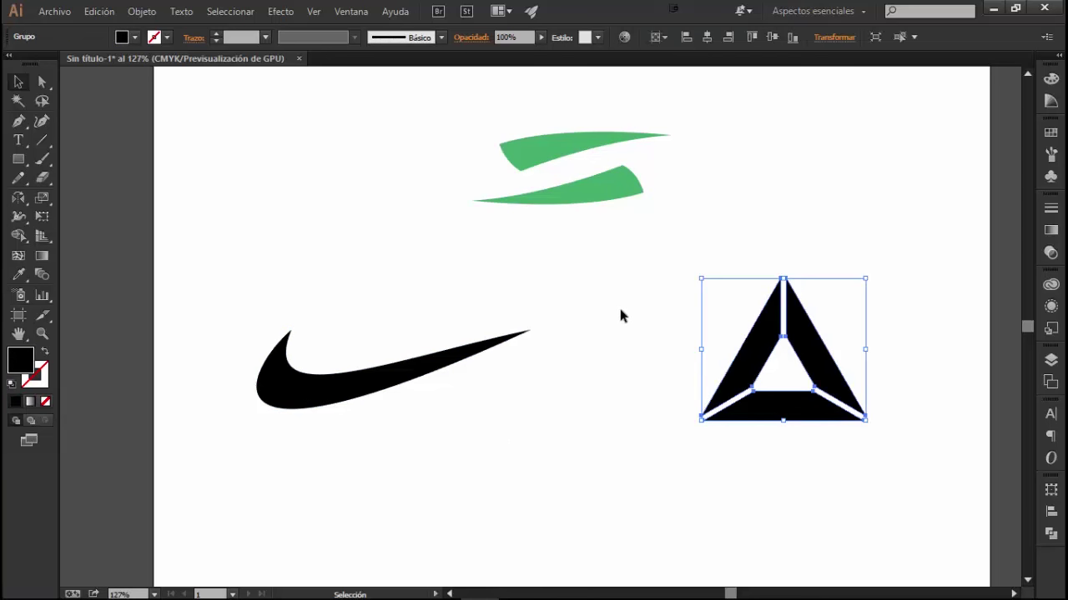
click(621, 316)
click(748, 359)
click(299, 376)
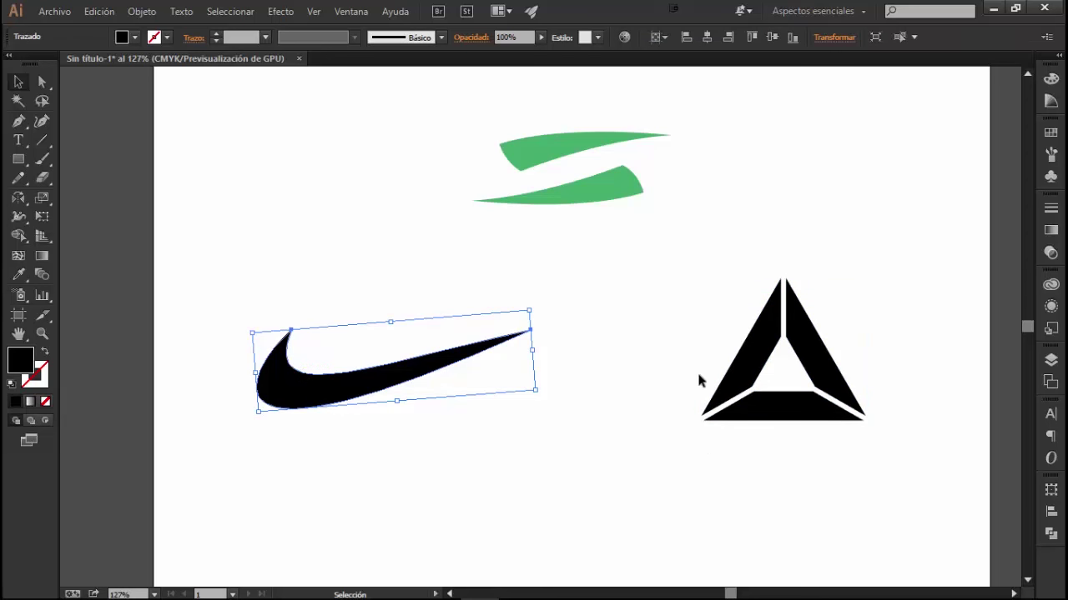
click(731, 370)
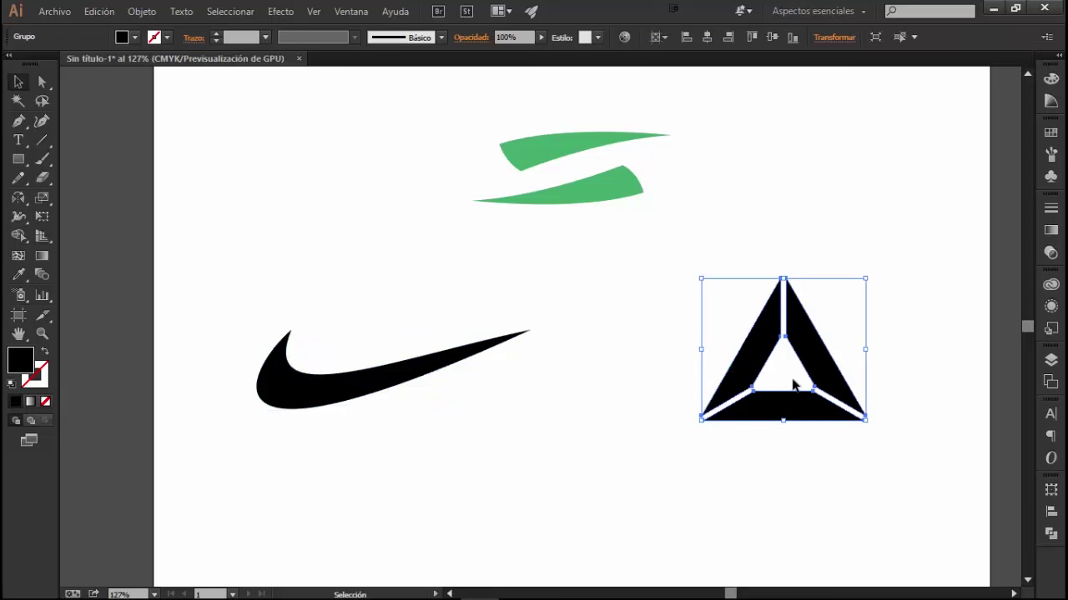
mouse_move(489, 596)
click(441, 587)
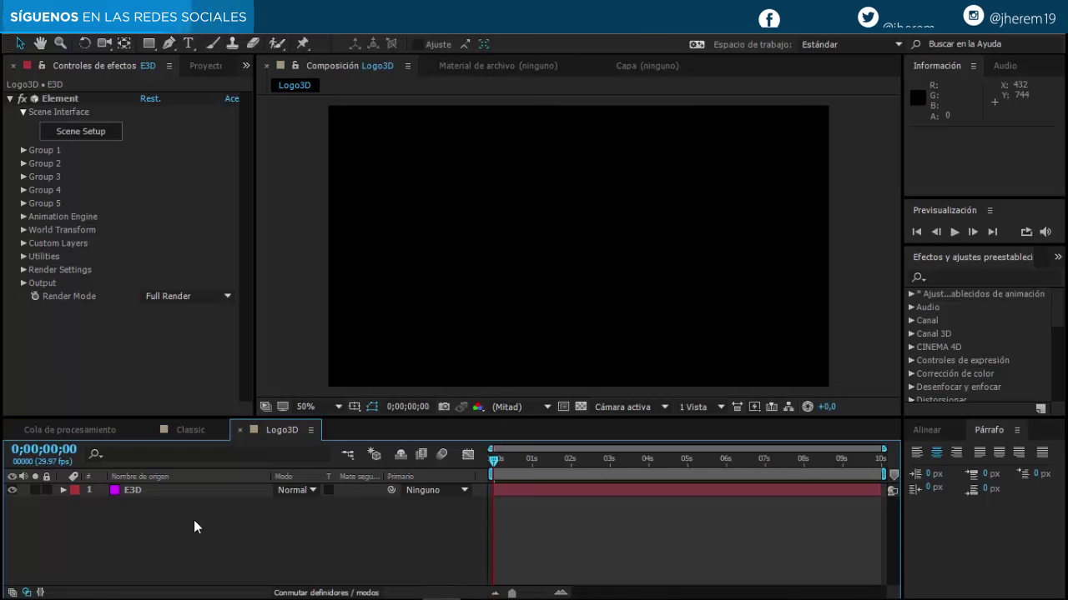
Create a solid named 'logo 01' and paste the copied triangle onto it as masks.
key(ctrl+y)
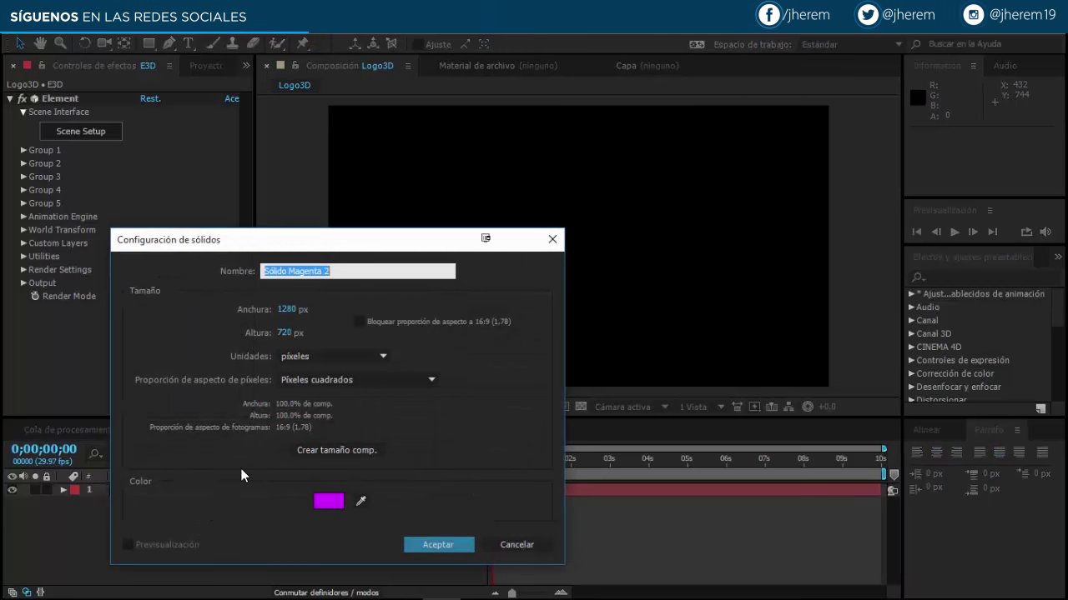
text(logo 01)
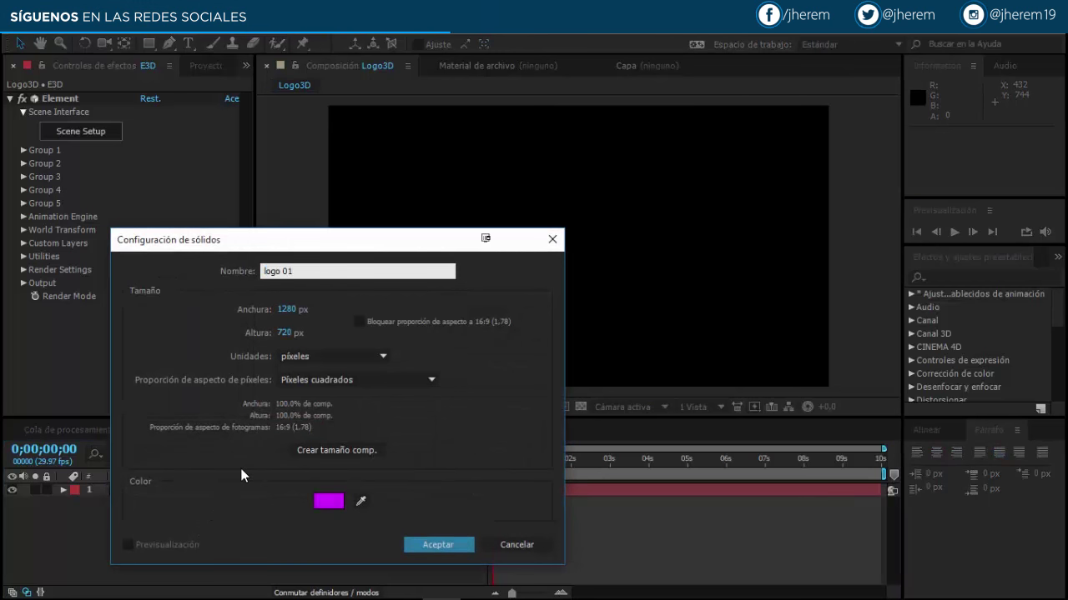
click(417, 546)
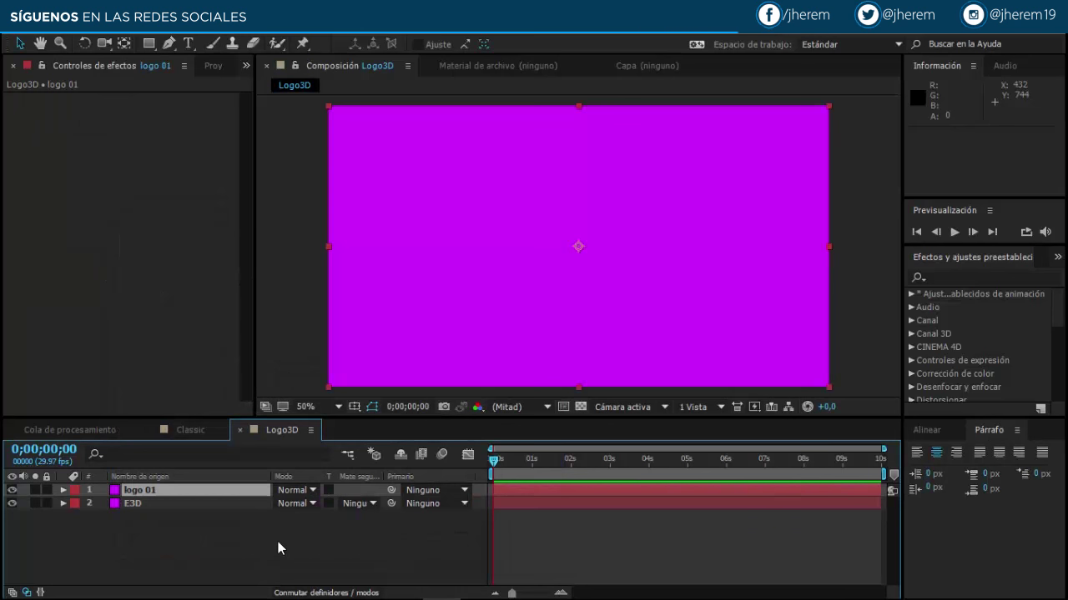
click(62, 17)
click(48, 189)
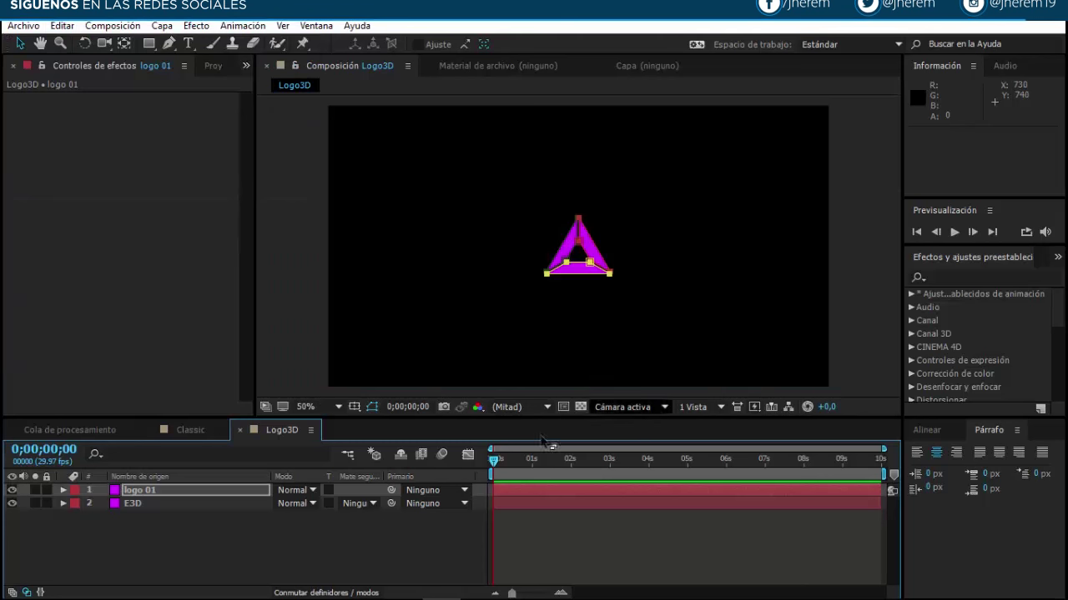
click(355, 547)
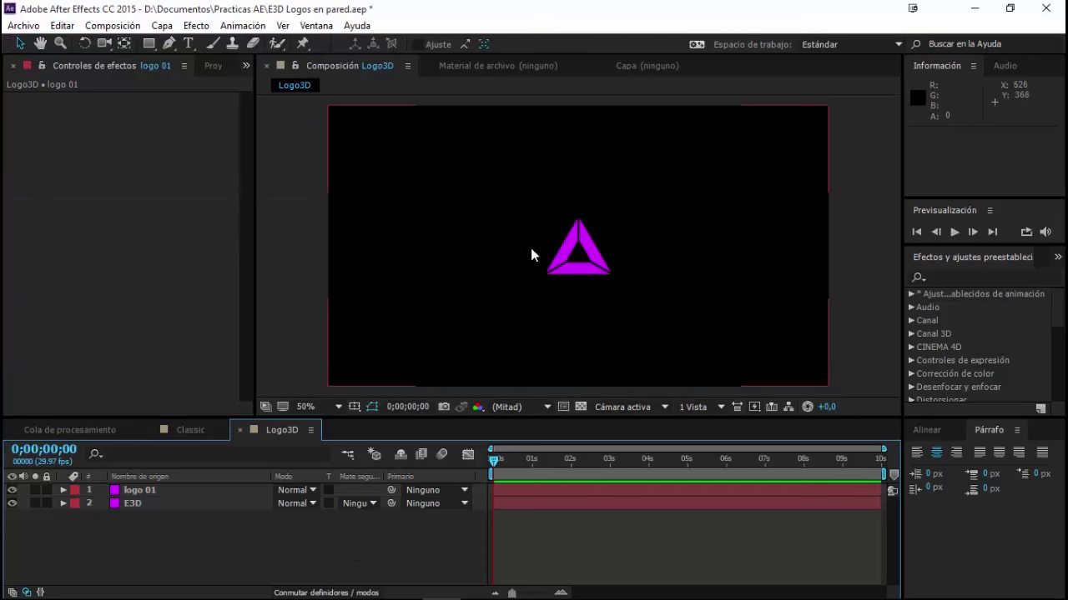
Reveal and check logo 01's three masks, then collapse the layer.
click(151, 489)
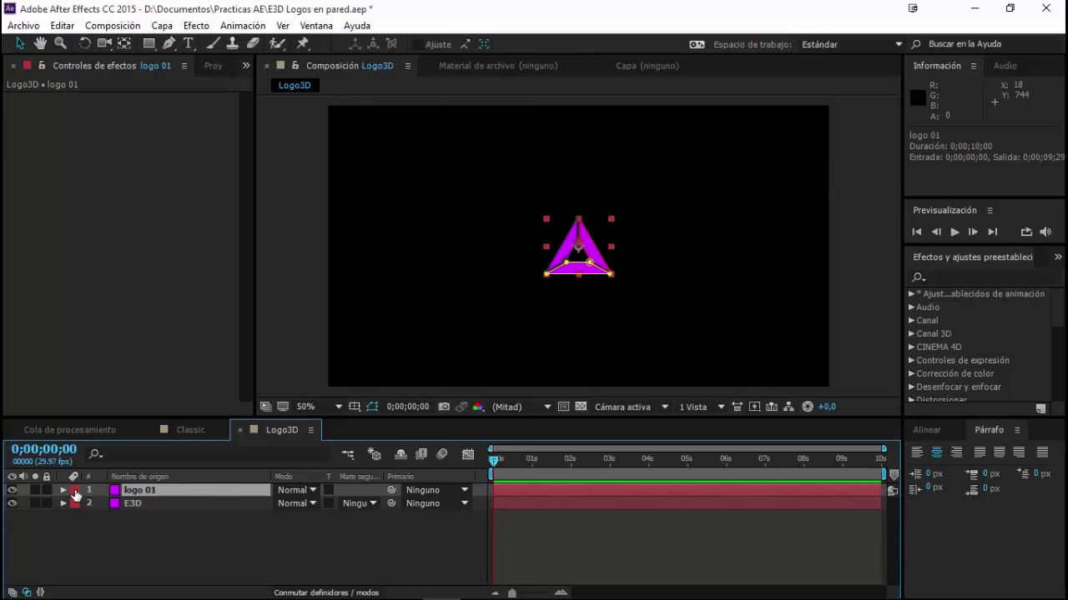
key(m)
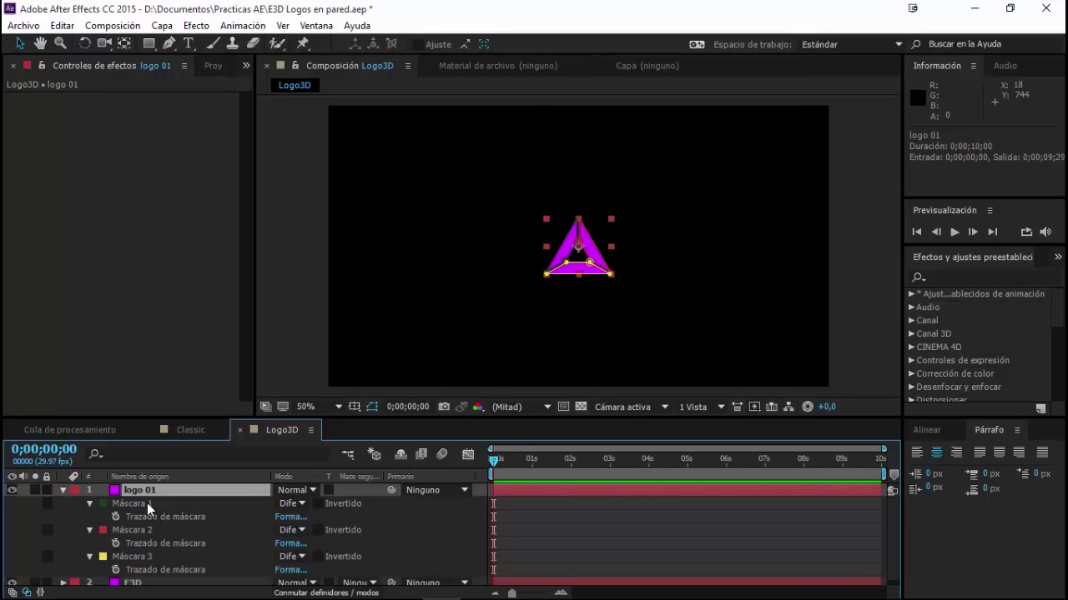
click(147, 503)
click(141, 531)
click(130, 557)
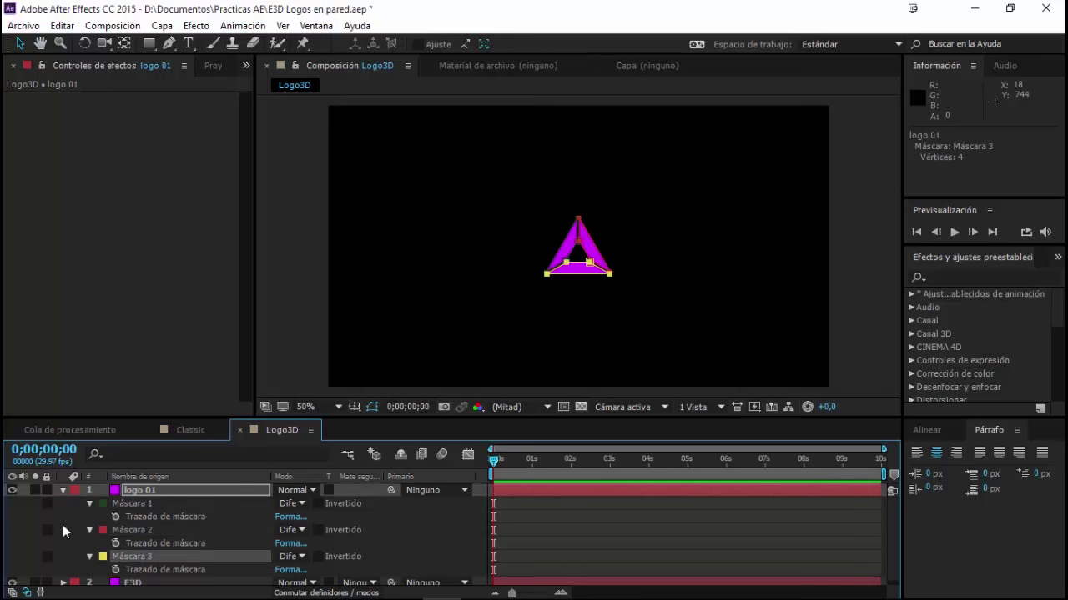
click(63, 491)
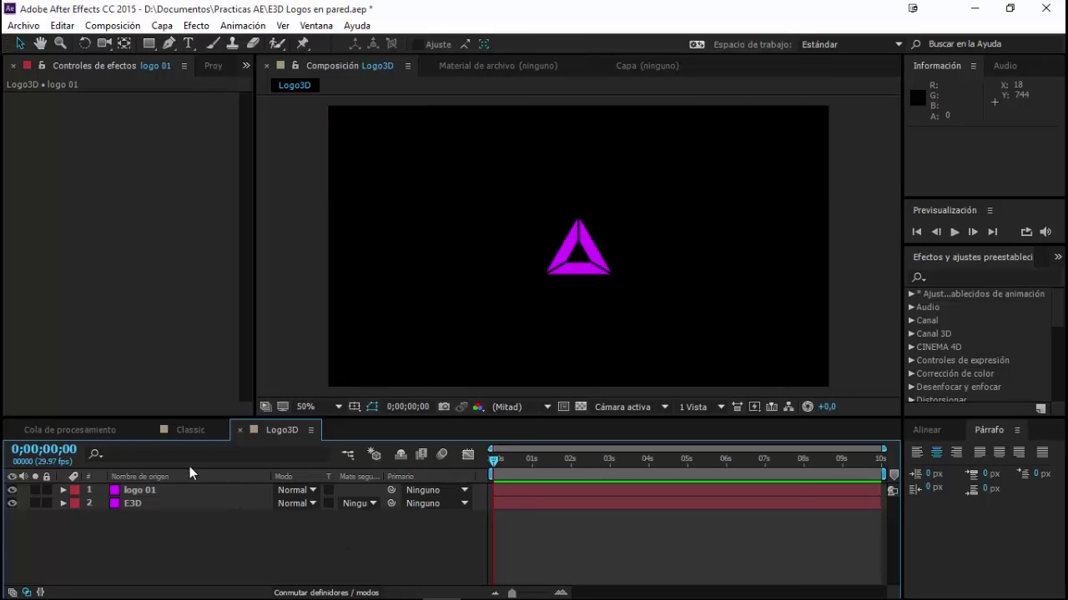
In E3D's Element Custom Text and Masks settings, set Path Layer 1 to logo 01.
click(134, 504)
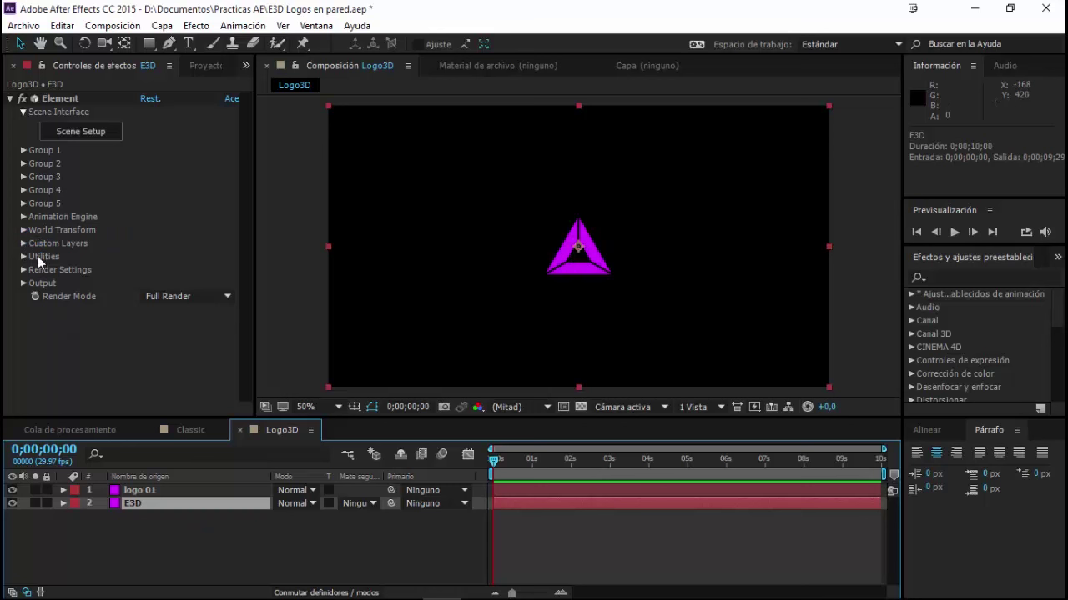
click(23, 243)
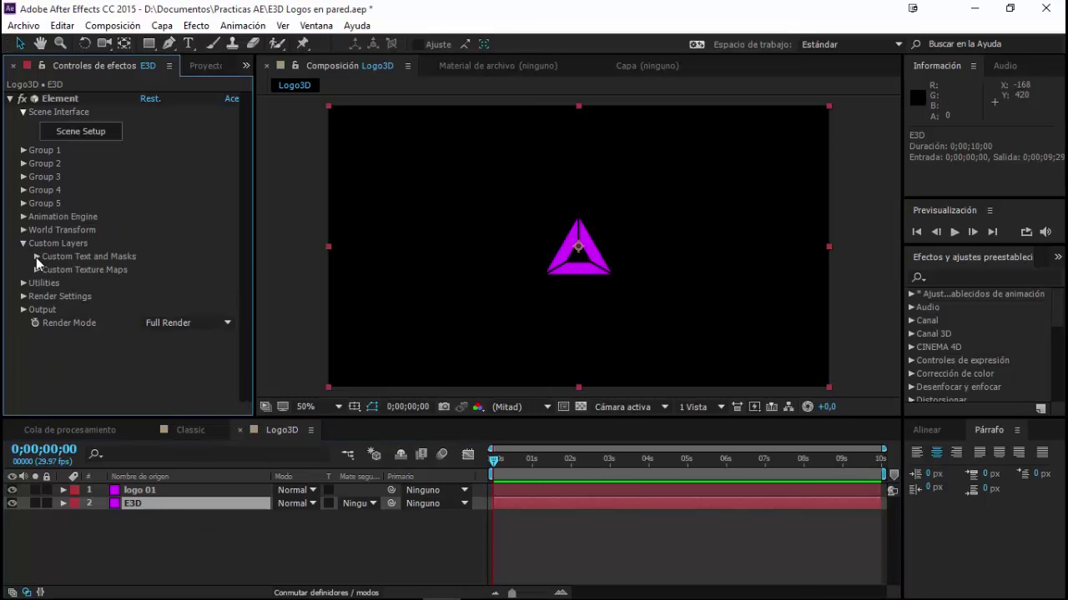
click(36, 257)
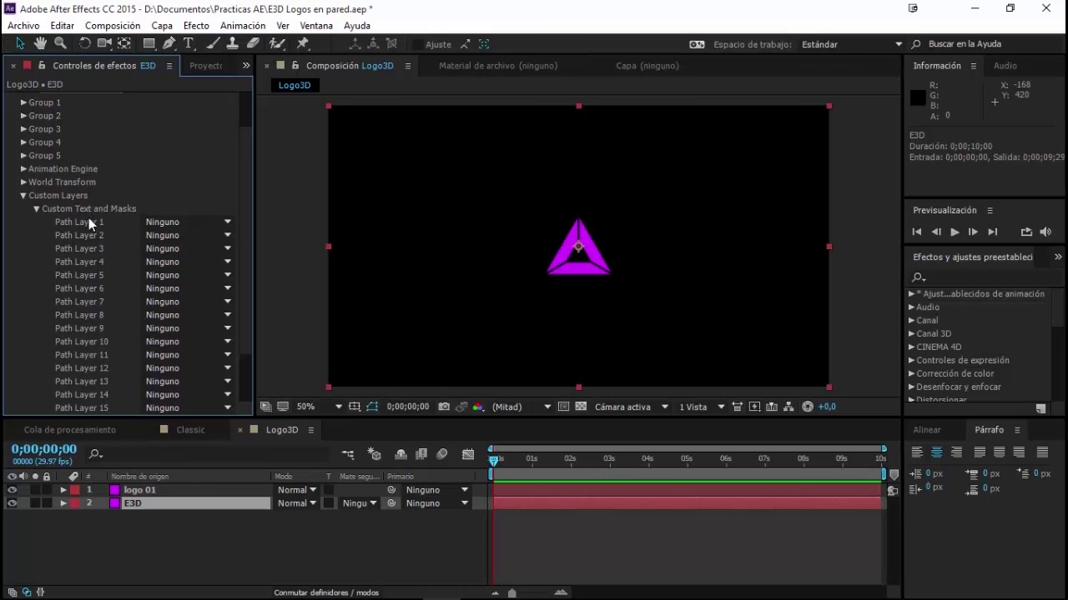
click(152, 491)
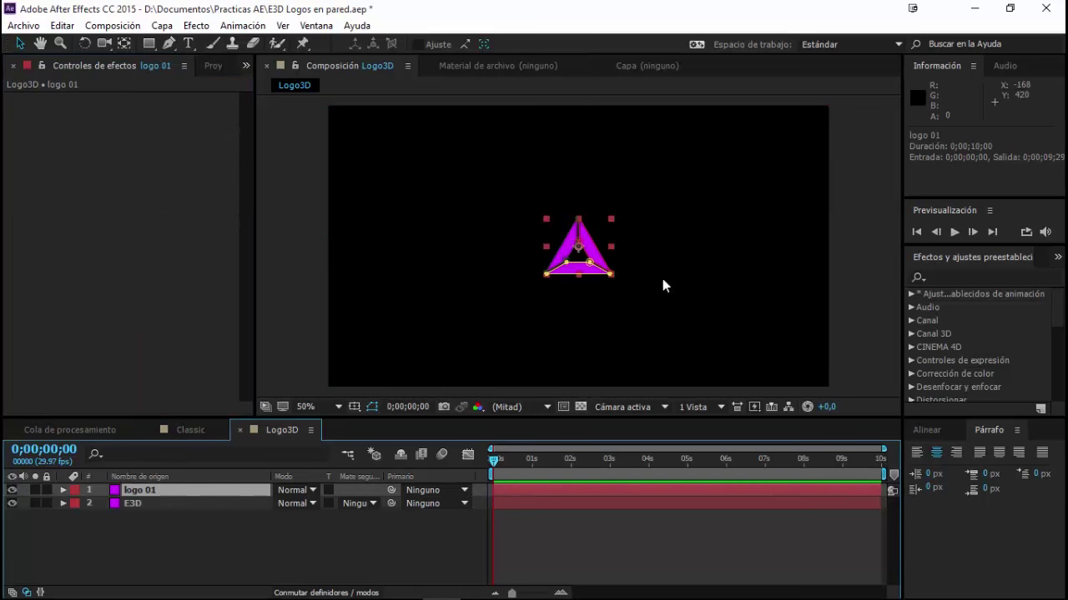
click(129, 505)
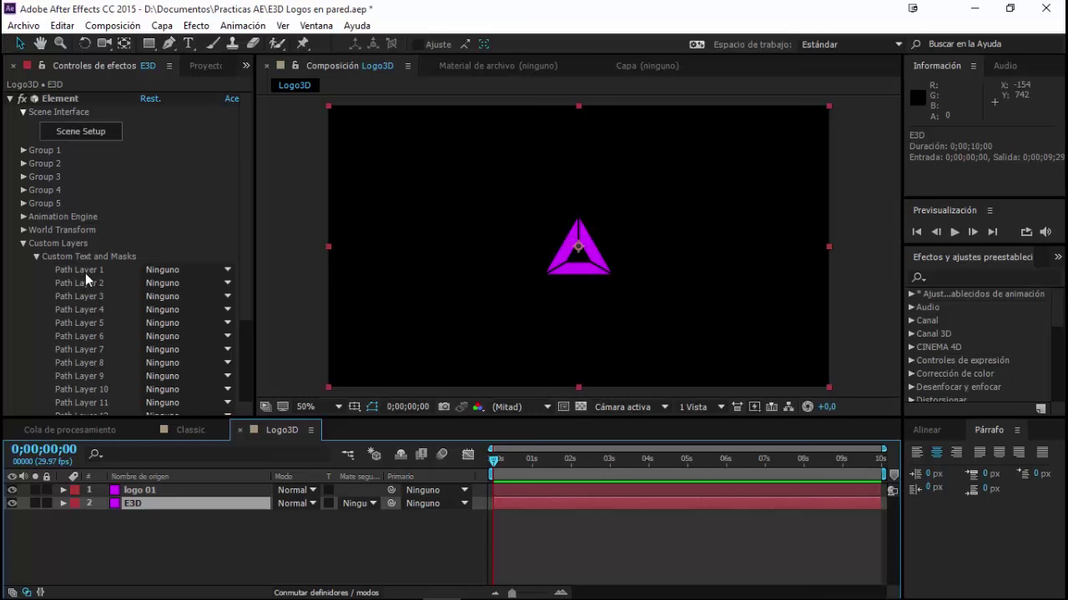
click(192, 271)
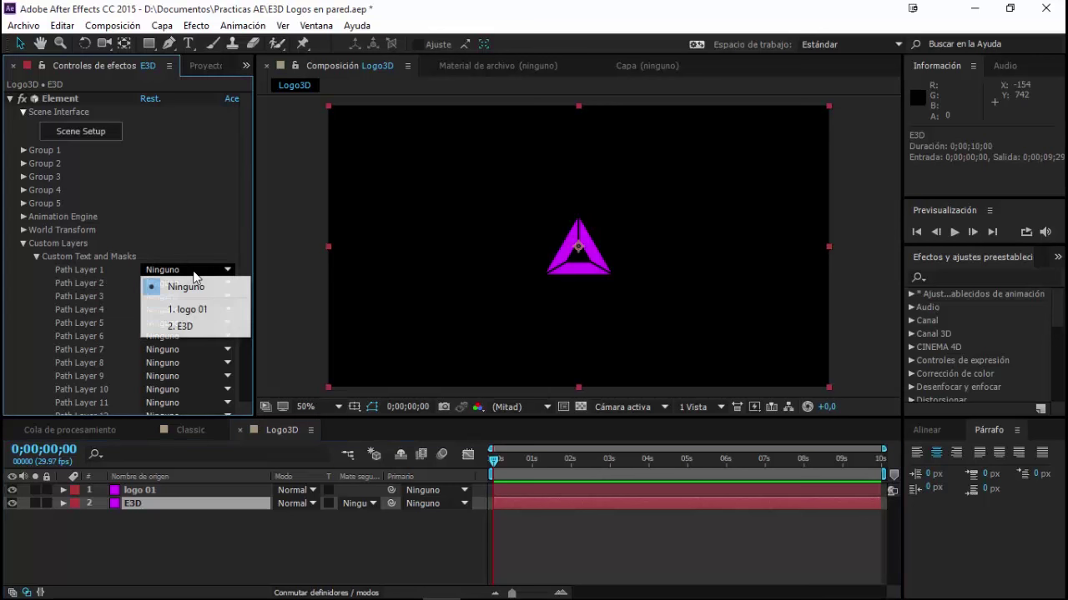
click(192, 310)
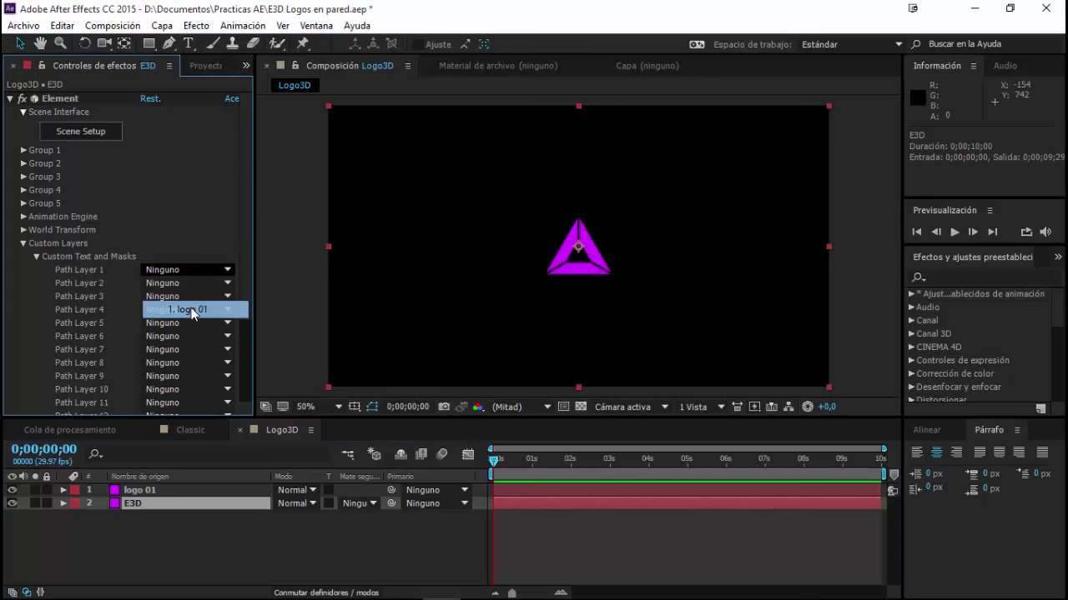
Hide the flat logo 01 layer and collapse E3D's Custom Layers settings.
click(138, 492)
click(12, 491)
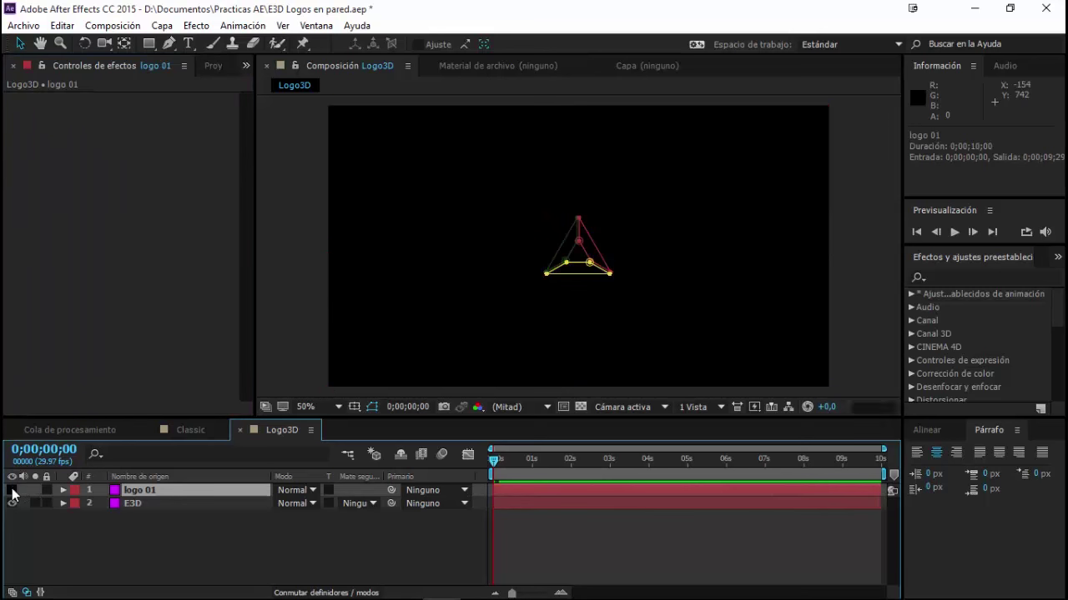
click(149, 503)
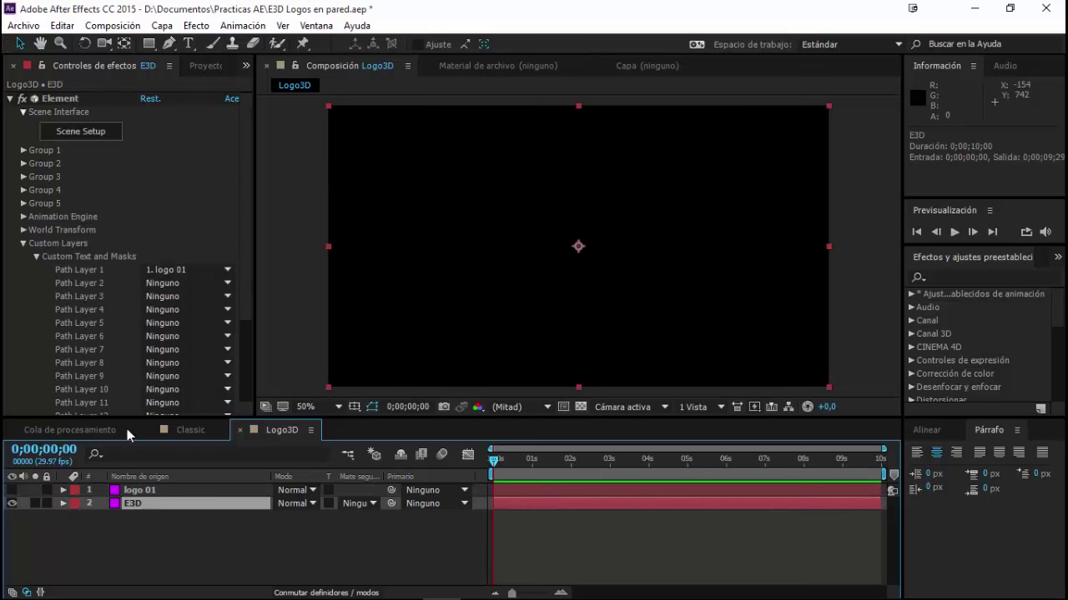
click(25, 243)
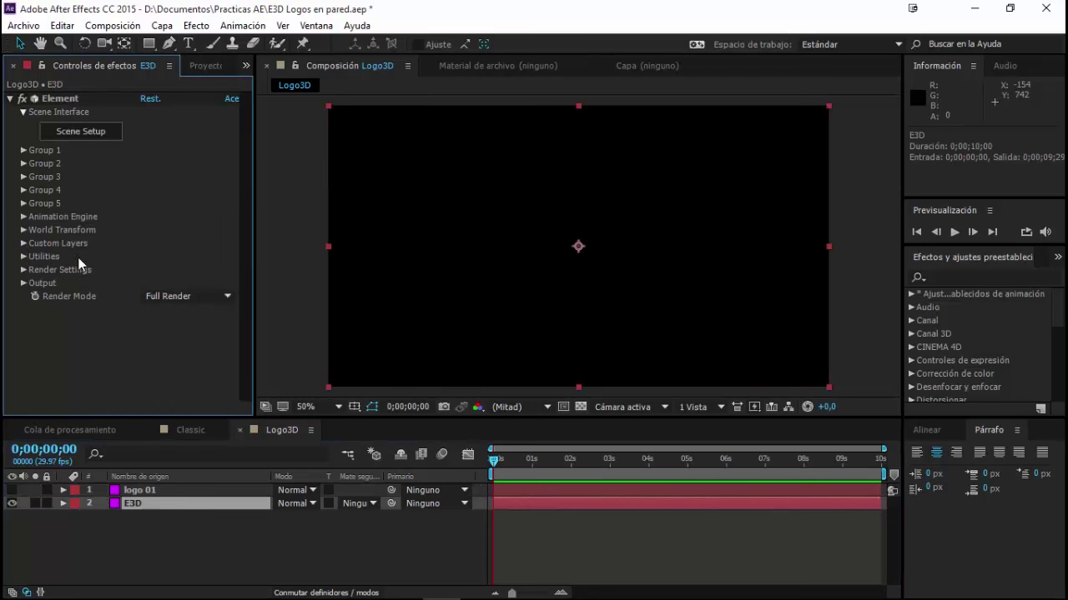
In Element Scene Setup, extrude the triangle path into a bevelled 3D model and orbit to inspect it.
click(91, 133)
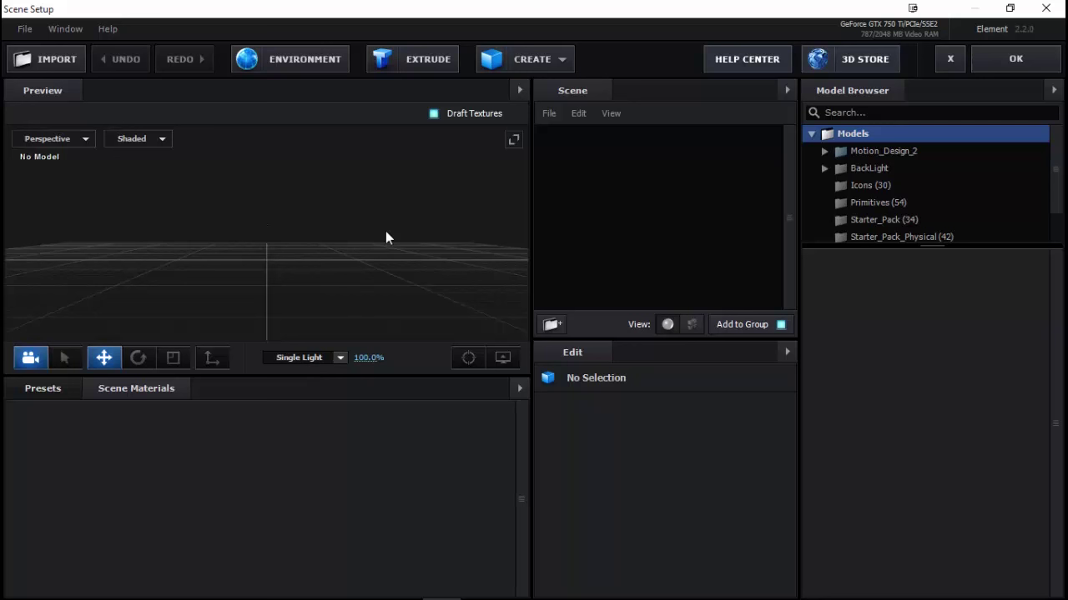
click(436, 68)
mouse_move(287, 330)
mouse_down()
mouse_move(258, 309)
mouse_move(326, 309)
mouse_move(330, 293)
mouse_move(297, 262)
mouse_move(338, 326)
mouse_move(256, 288)
mouse_move(386, 263)
mouse_move(310, 271)
mouse_up()
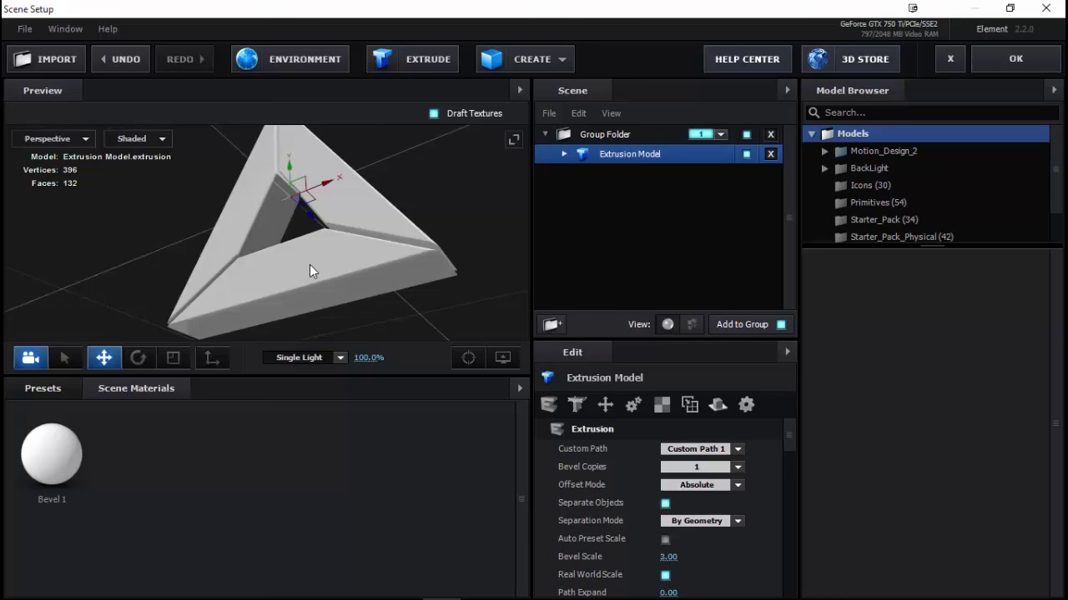
mouse_move(376, 262)
mouse_down()
mouse_move(331, 303)
mouse_move(396, 286)
mouse_move(389, 273)
mouse_move(396, 308)
mouse_up()
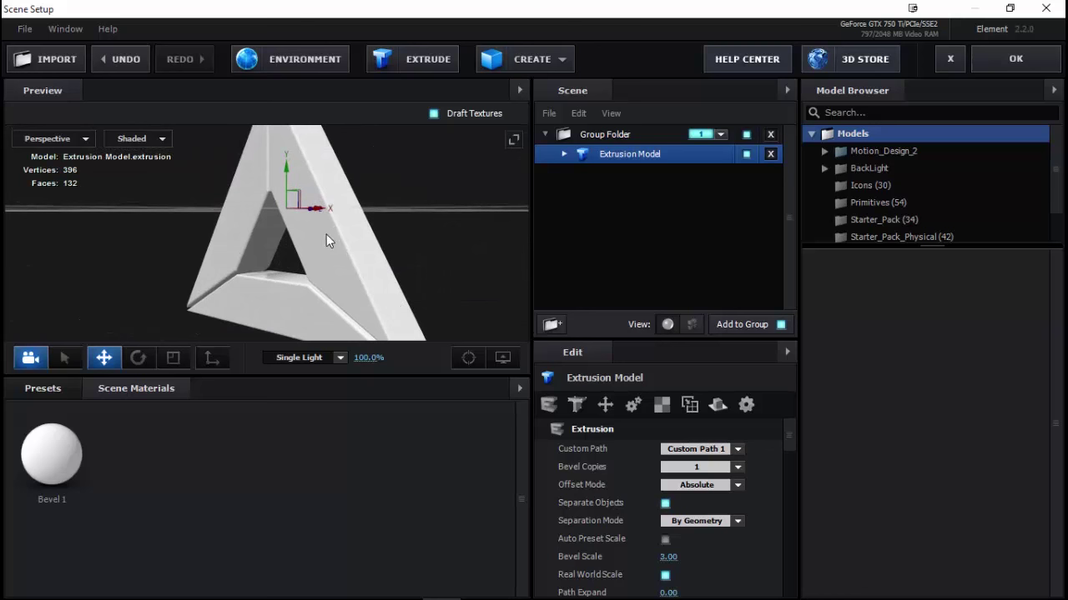
drag(242, 324, 248, 291)
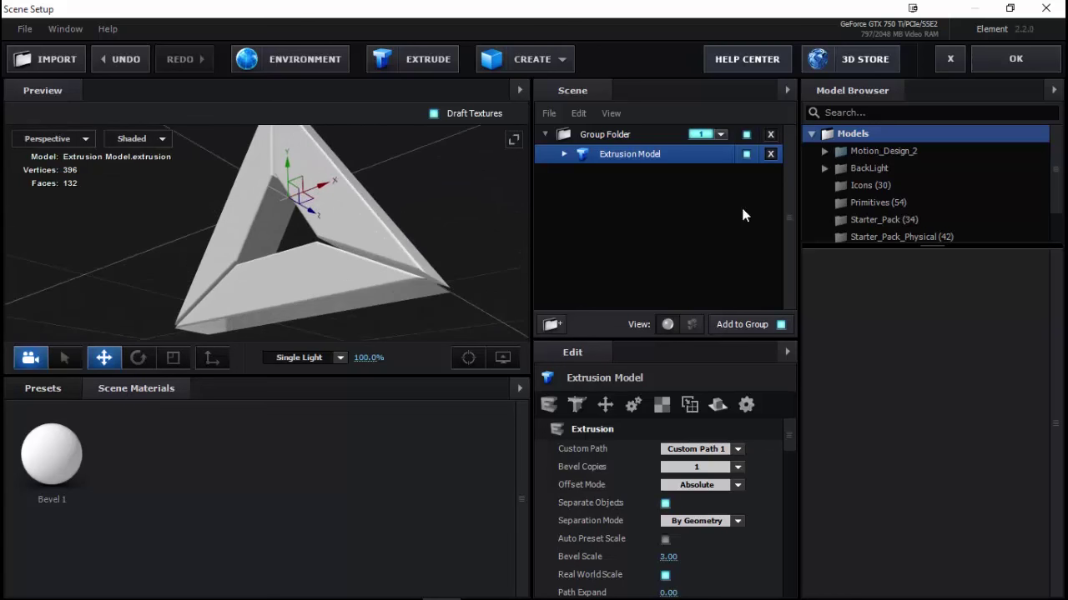
Select the Extrusion Model inside the Group Folder and begin renaming it.
click(606, 139)
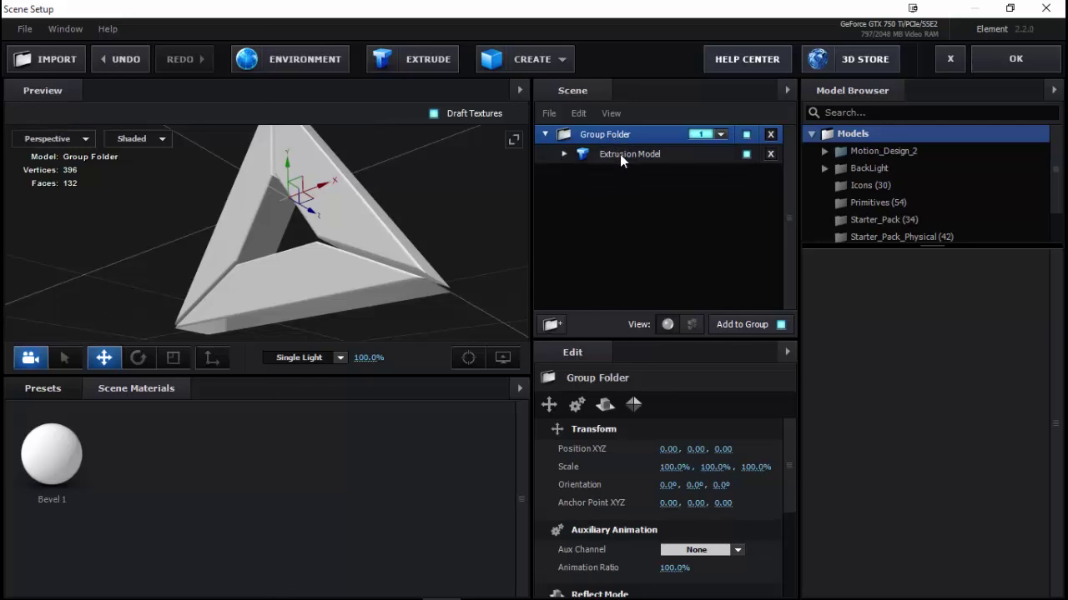
click(618, 155)
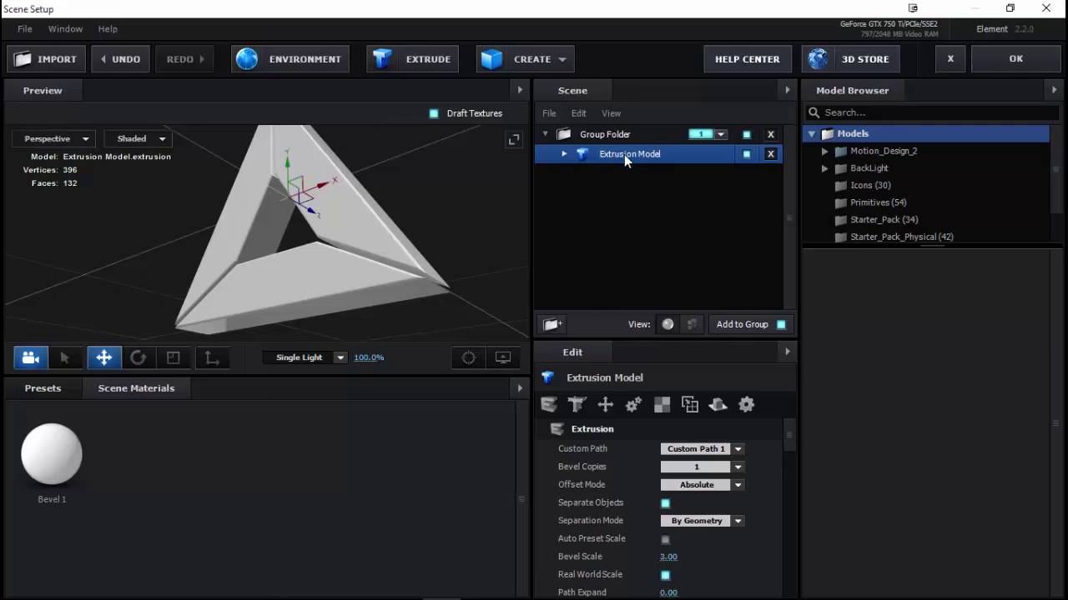
double_click(624, 154)
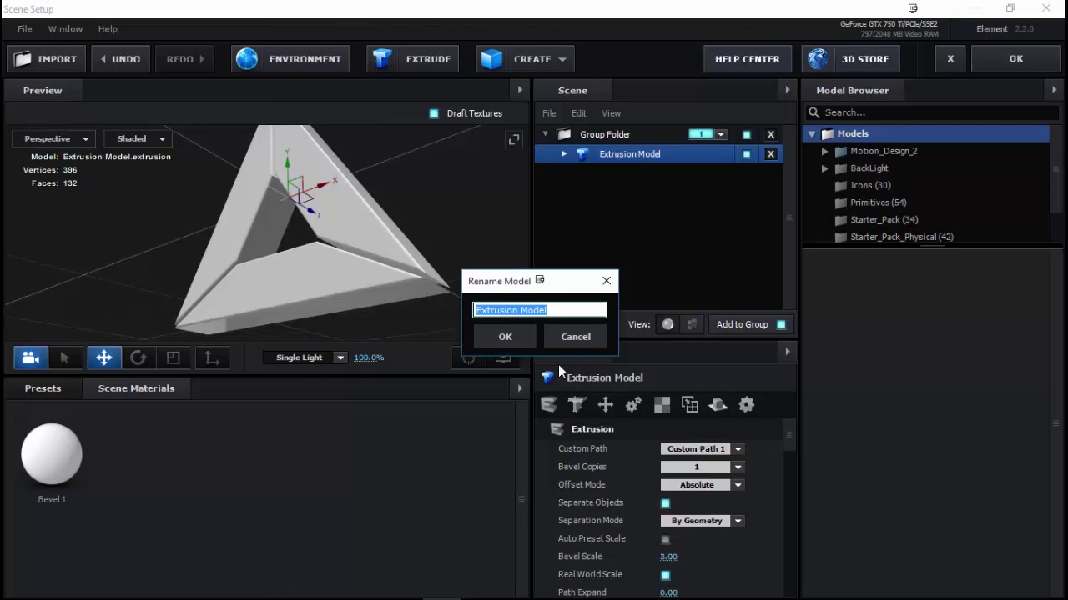
Rename the extrusion to 'Logo 01' and expand it to show its Bevel 1 material.
text(Logo 01)
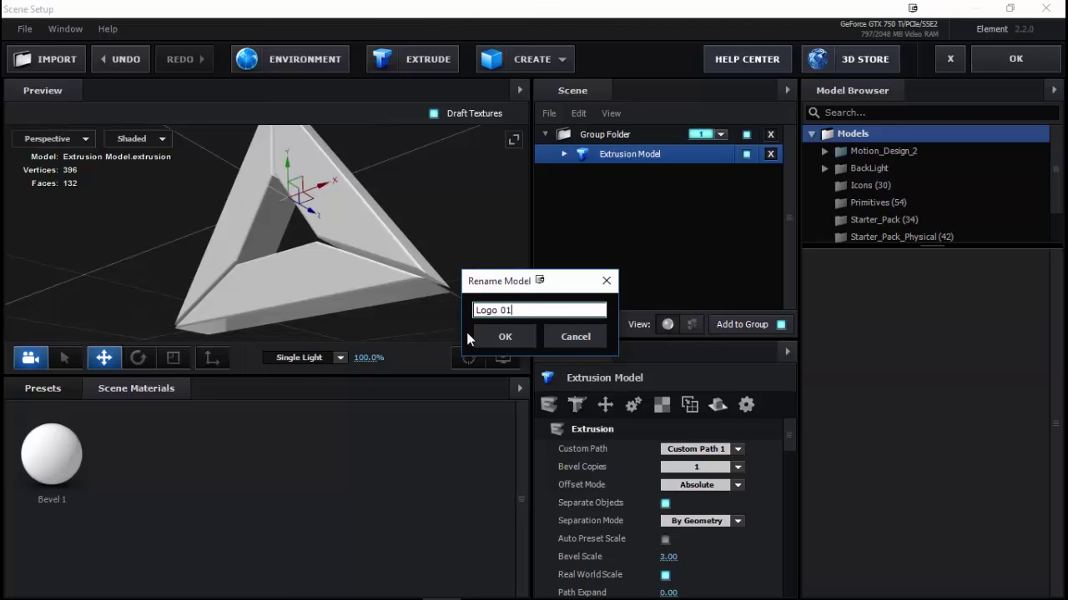
click(500, 336)
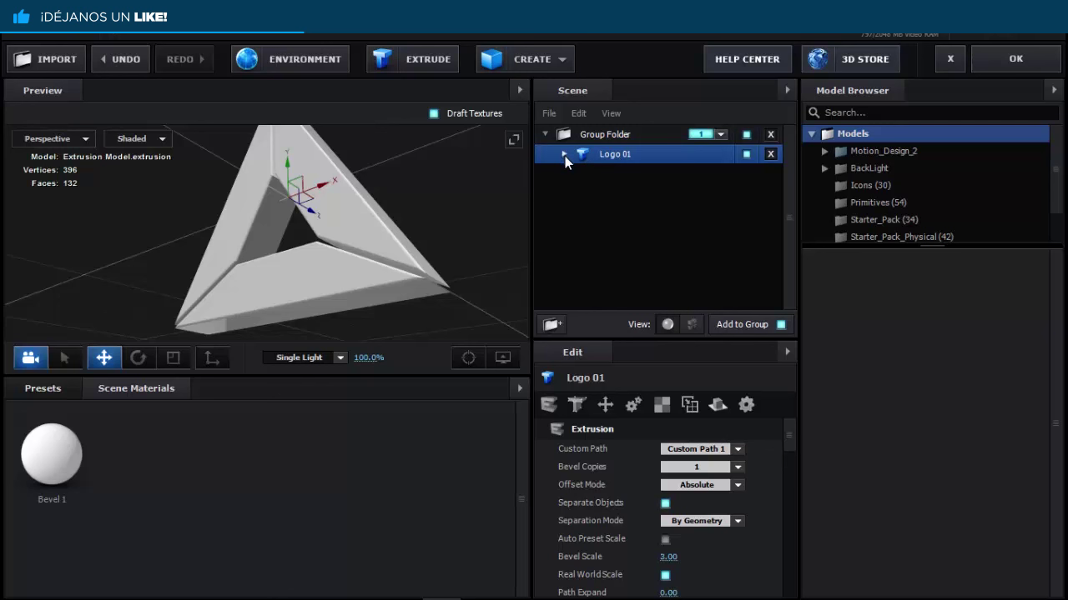
click(564, 155)
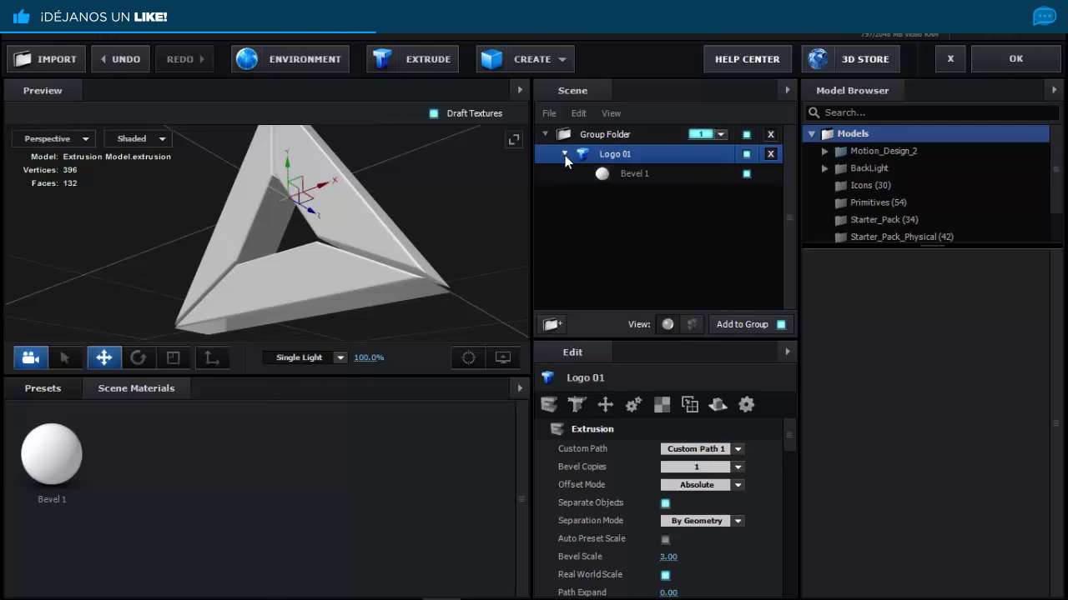
click(635, 175)
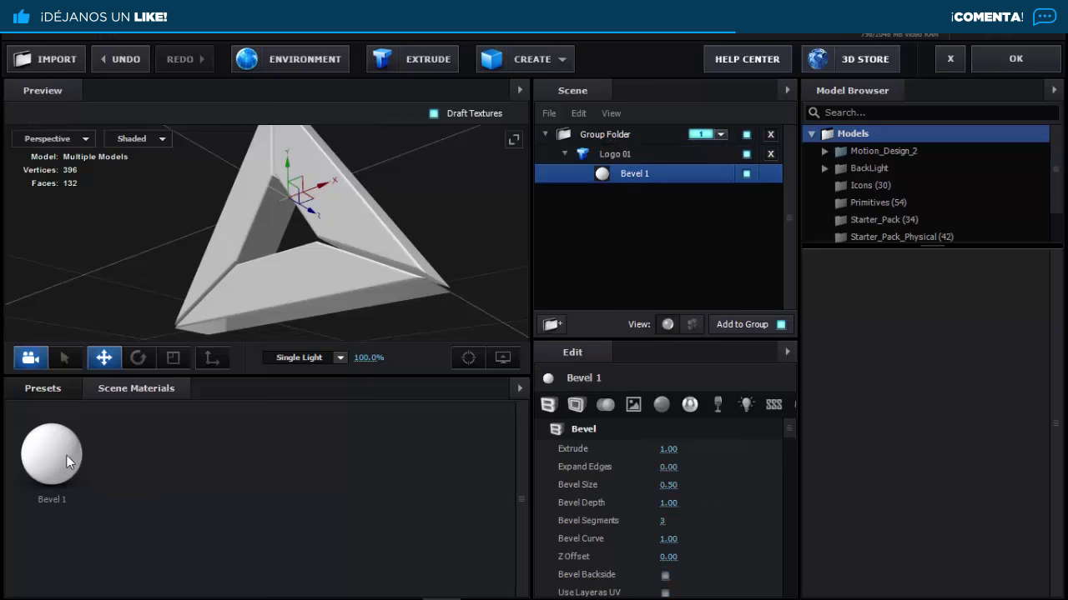
click(614, 154)
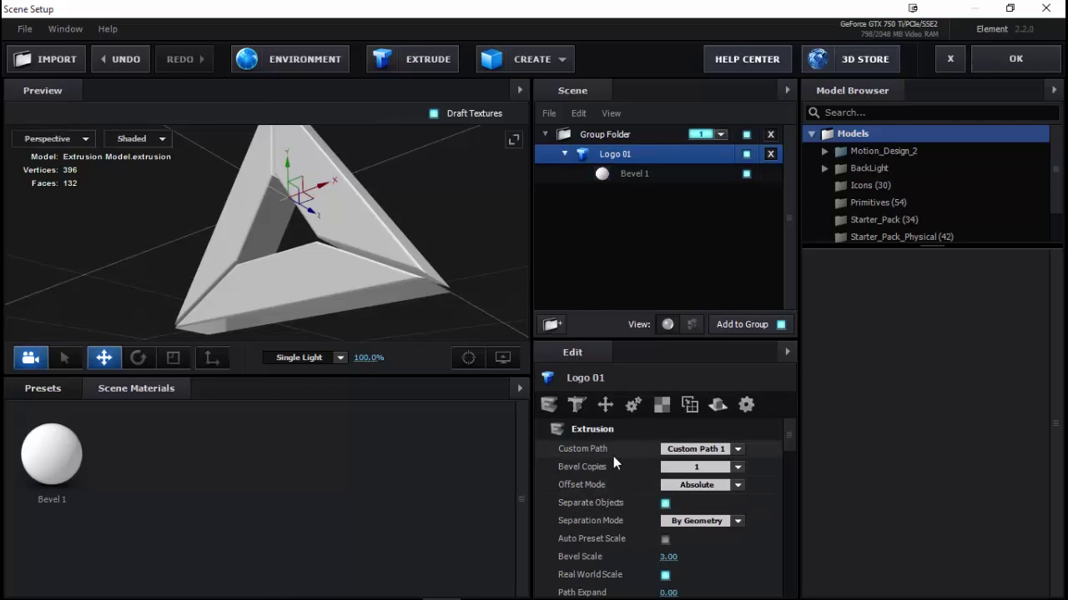
mouse_move(613, 456)
Review Logo 01's edit settings, keeping Offset Mode at Absolute.
click(674, 485)
click(671, 491)
click(633, 176)
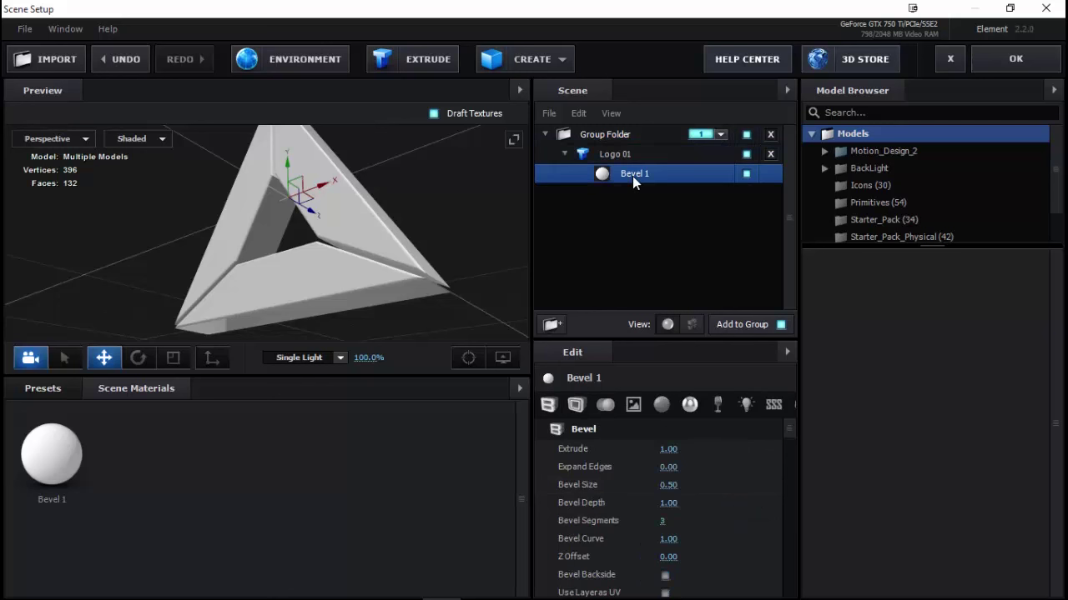
click(615, 154)
scroll(627, 532, down, 5)
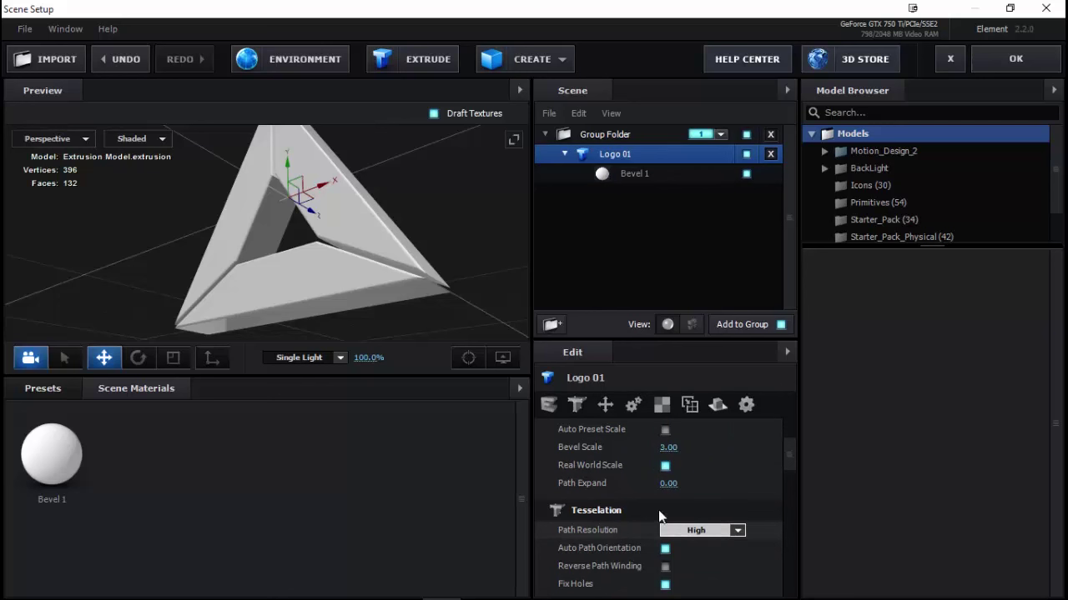
Bring up the Preview view options and its Shaded/Wireframe/Point display-mode list.
click(503, 359)
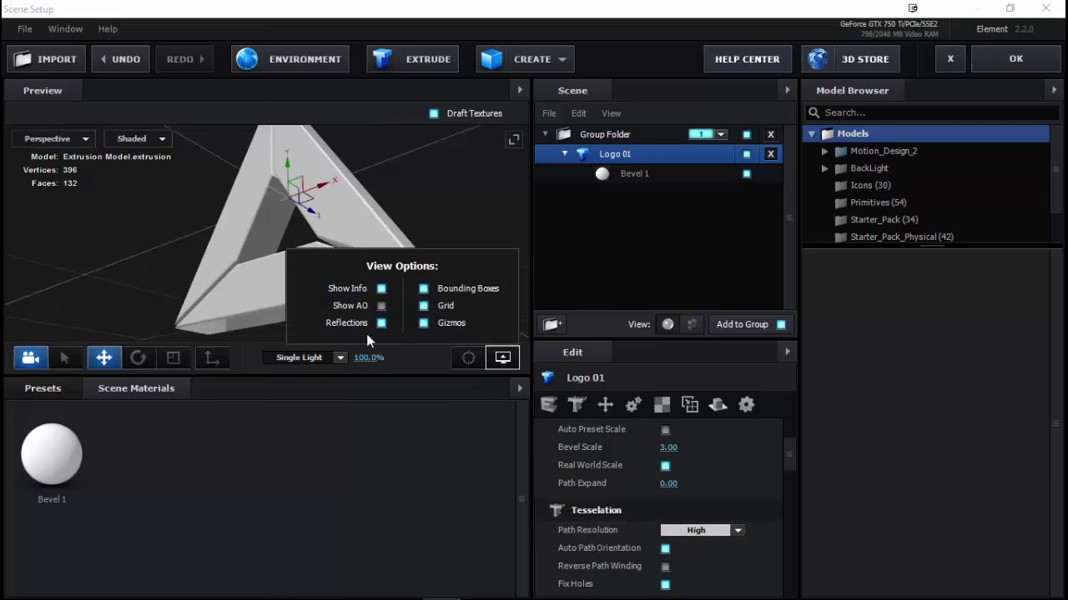
click(129, 140)
click(139, 144)
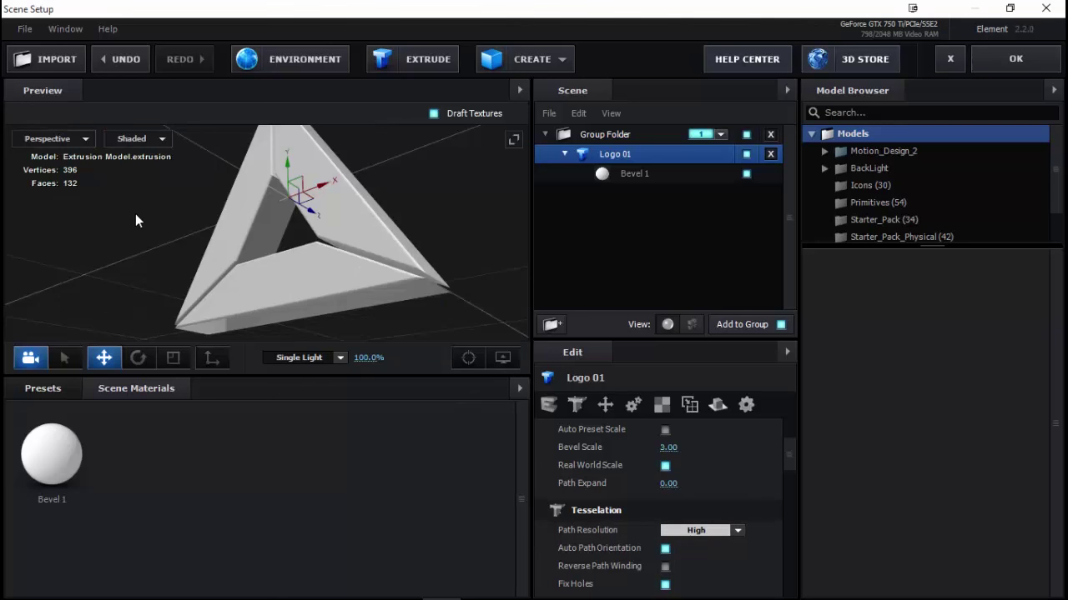
click(136, 142)
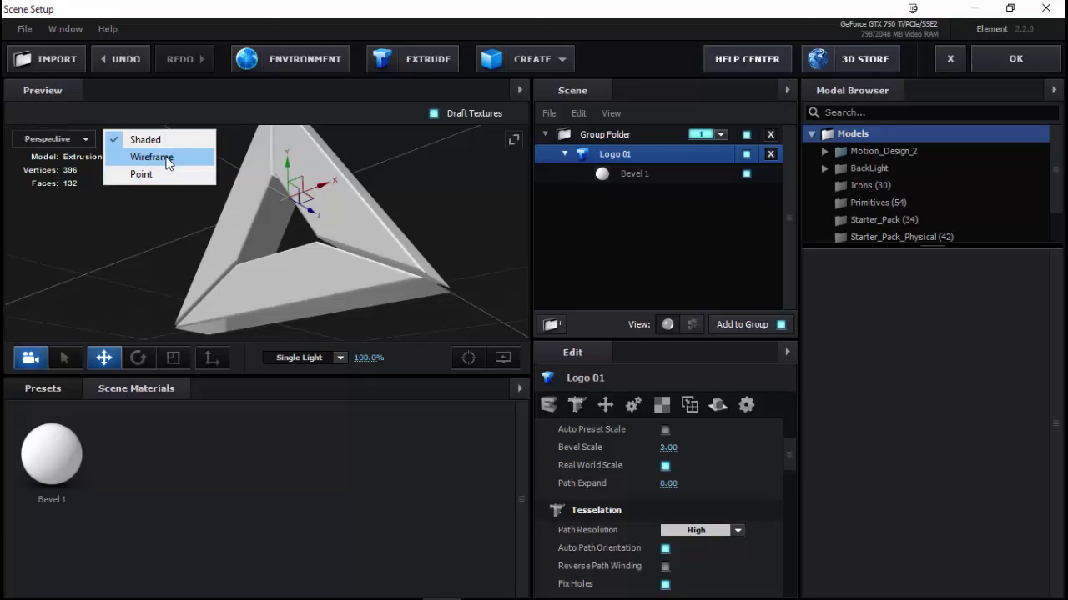
Show the model as wireframe, raise Path Resolution to Extreme, and orbit to inspect it.
click(168, 159)
mouse_move(373, 257)
mouse_down()
mouse_move(366, 216)
mouse_move(420, 267)
mouse_move(411, 236)
mouse_up()
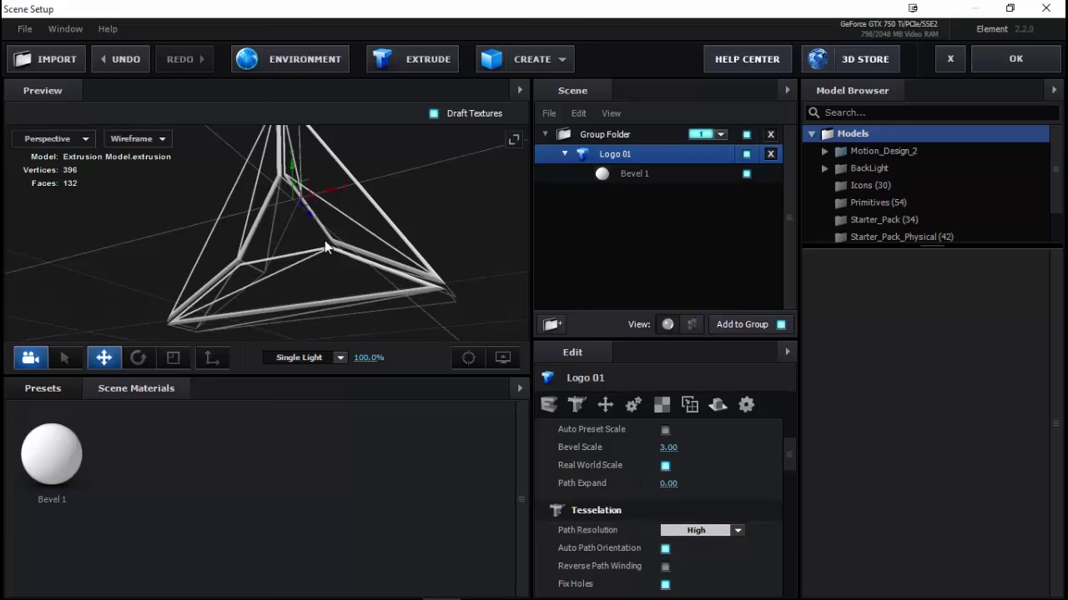
click(714, 528)
click(699, 513)
mouse_move(368, 251)
mouse_down()
mouse_move(344, 338)
mouse_move(408, 283)
mouse_up()
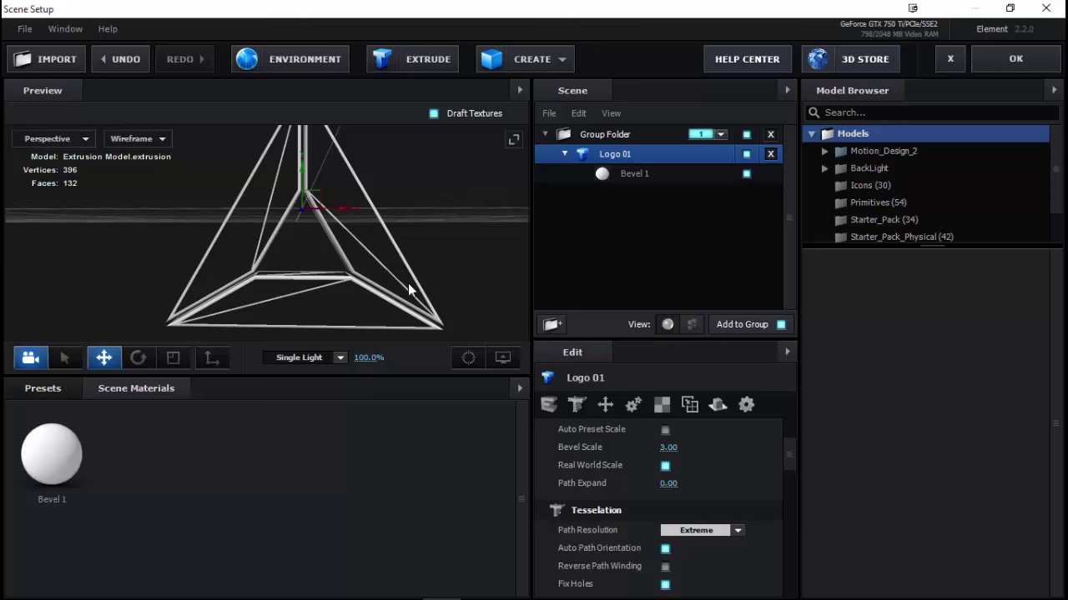
drag(408, 283, 359, 283)
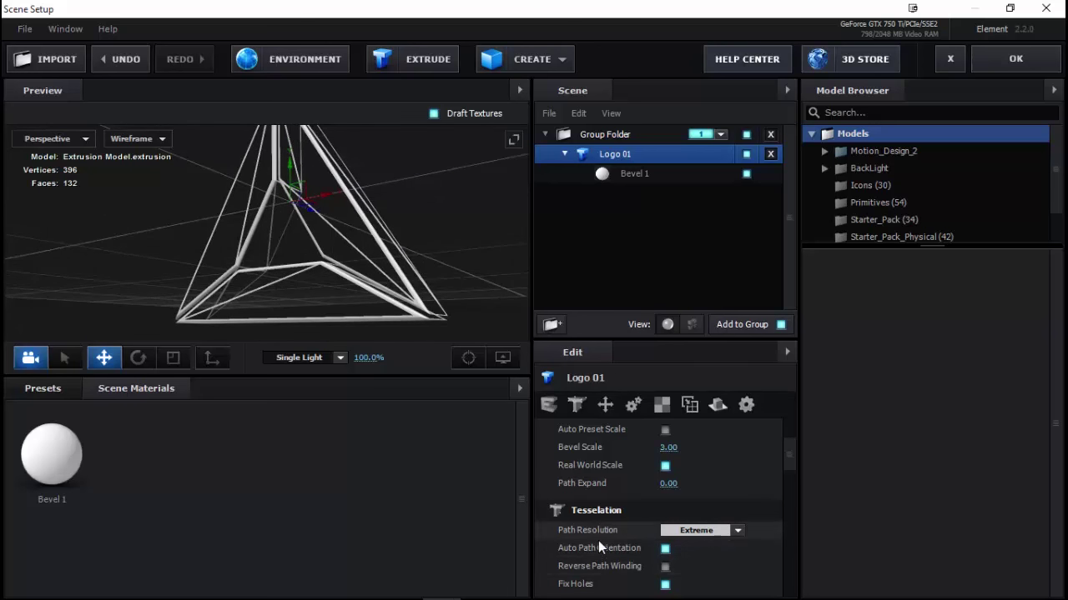
Switch the preview back to Shaded rendering and reopen the Path Resolution choices.
click(137, 139)
click(150, 139)
drag(305, 281, 305, 279)
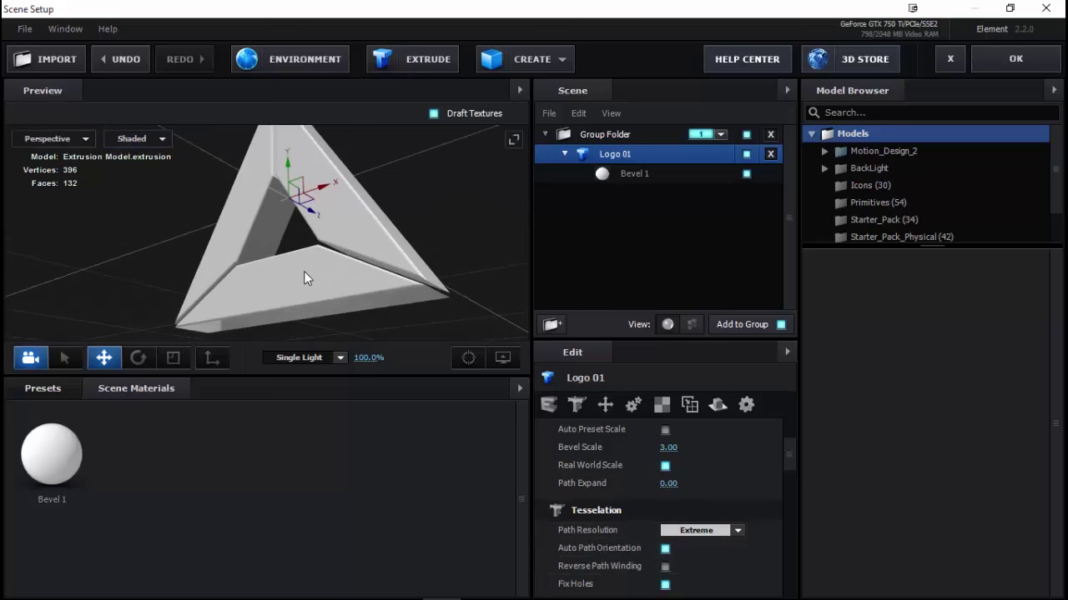
click(710, 531)
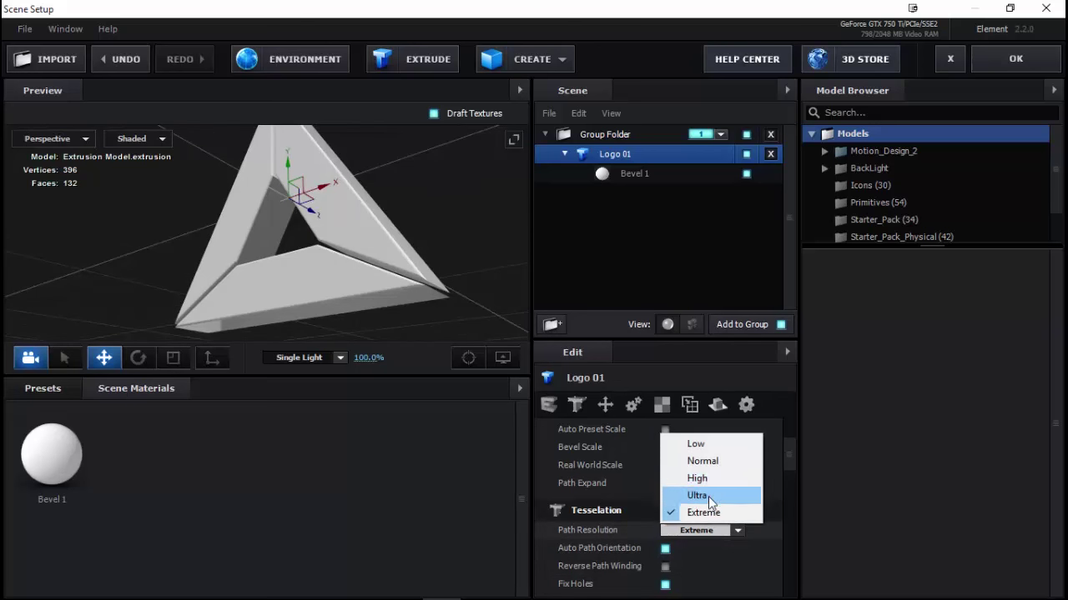
Set Logo 01's Path Resolution to Ultra instead of Extreme.
click(708, 496)
mouse_move(330, 279)
mouse_down()
mouse_move(333, 306)
mouse_move(338, 288)
mouse_up()
scroll(708, 532, down, 5)
scroll(708, 530, up, 4)
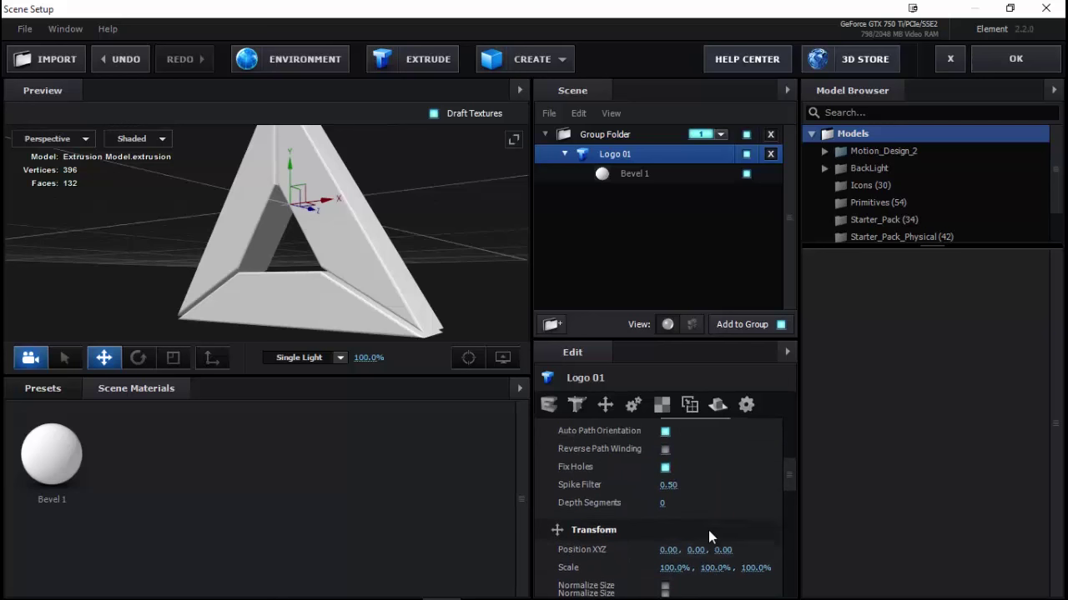
scroll(708, 530, down, 1)
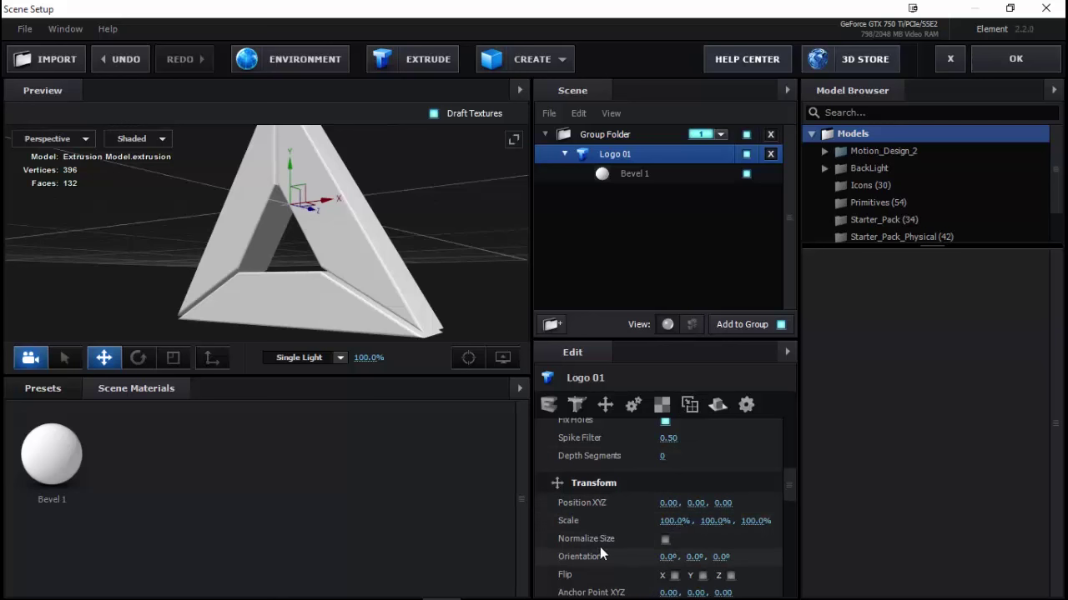
scroll(593, 544, down, 1)
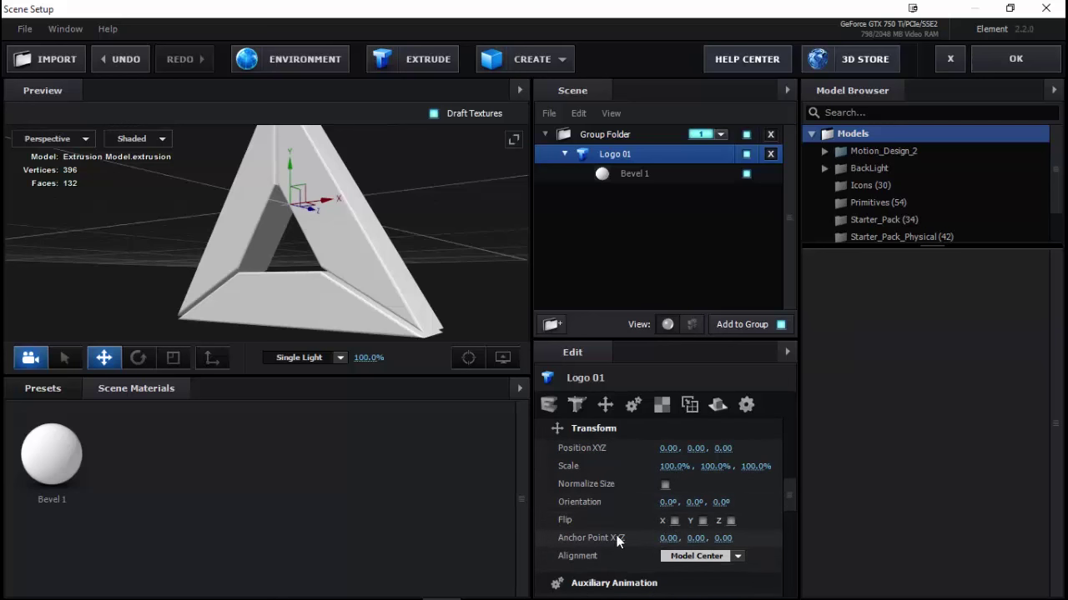
scroll(617, 540, down, 2)
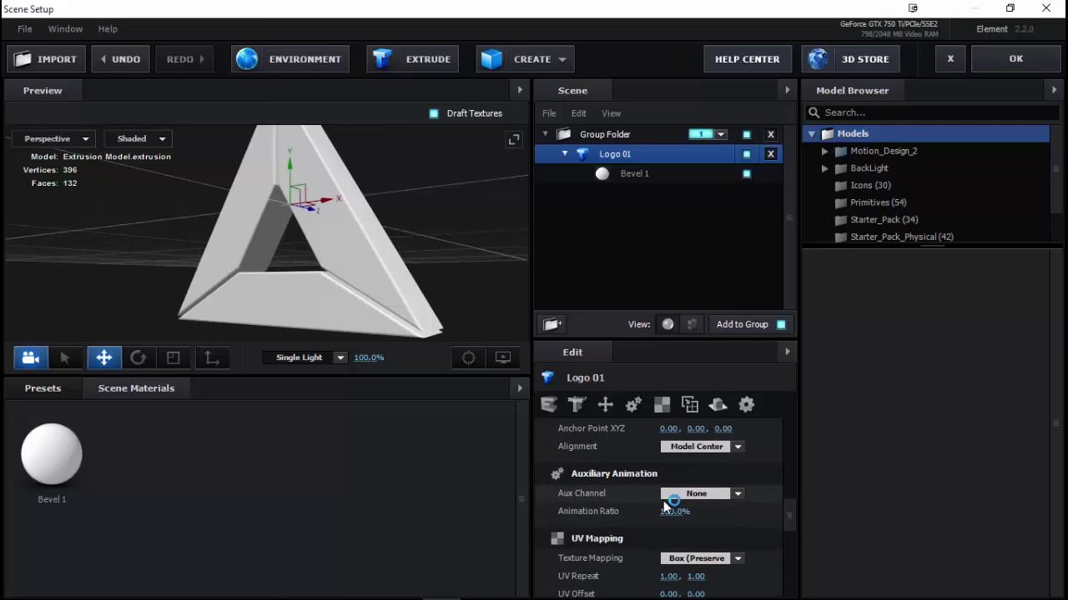
Review the Aux Channel and Texture Mapping options, leaving both unchanged.
click(727, 492)
click(710, 492)
scroll(617, 519, down, 2)
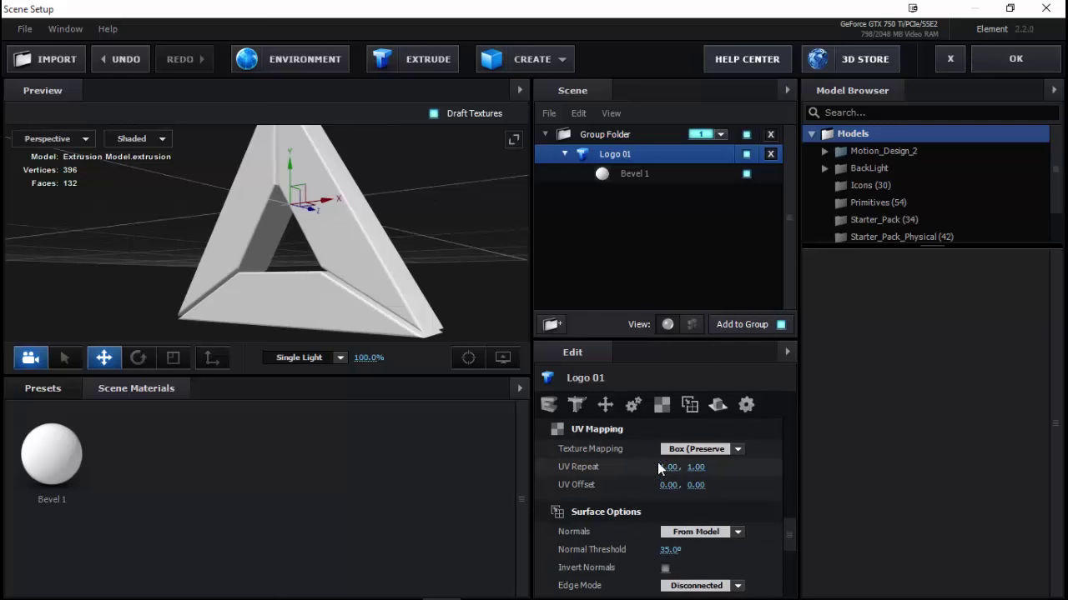
click(719, 451)
click(642, 449)
Review the Reflect Mode choices and keep it at Default.
scroll(629, 550, down, 1)
scroll(627, 549, down, 1)
scroll(627, 549, down, 1)
scroll(627, 546, down, 1)
scroll(606, 517, down, 1)
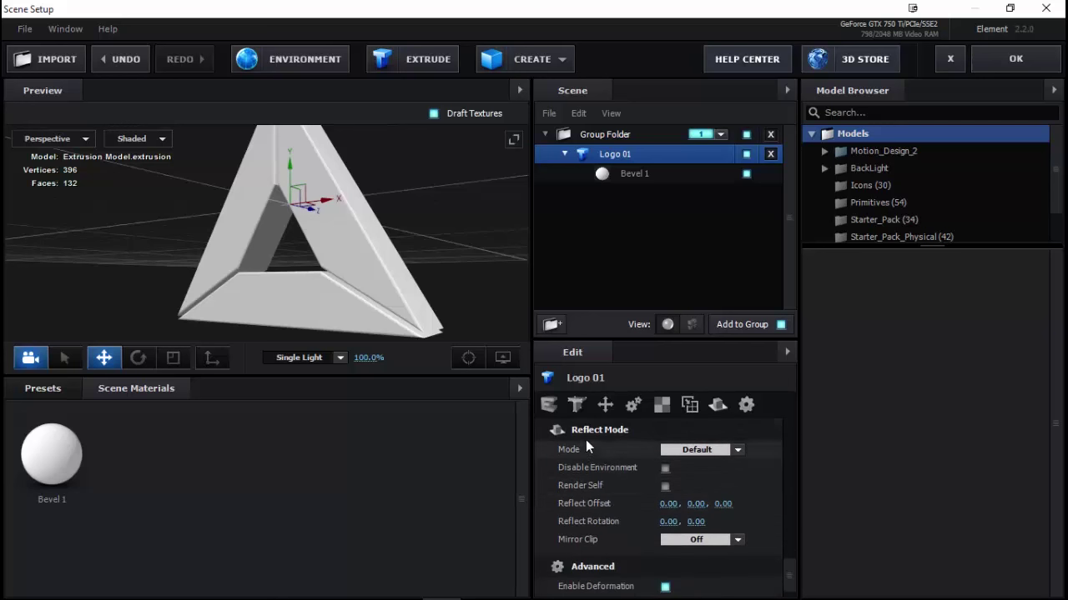
click(692, 450)
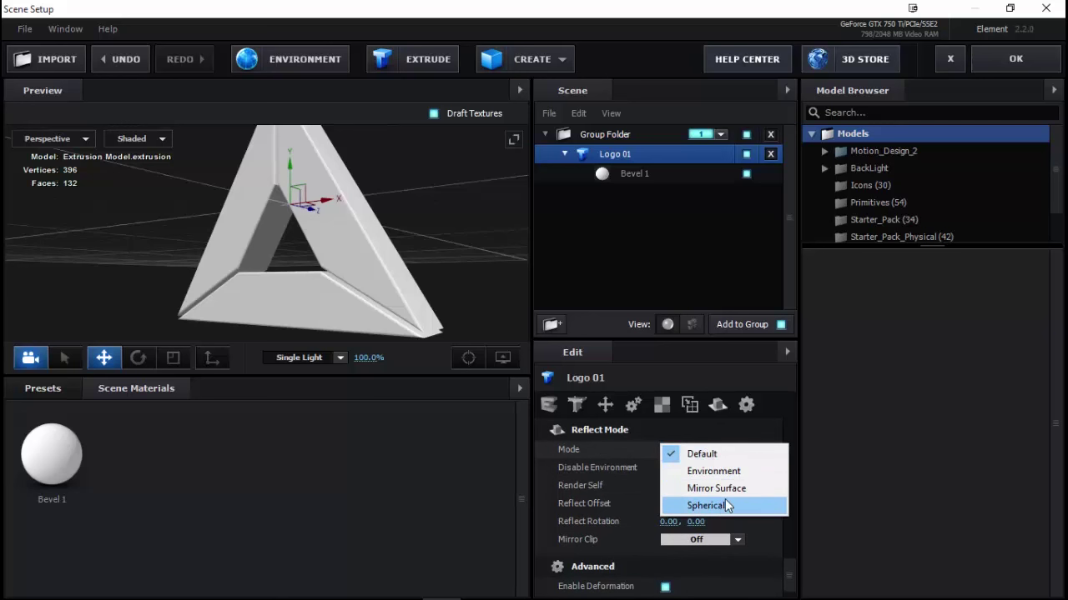
click(605, 482)
scroll(596, 524, down, 1)
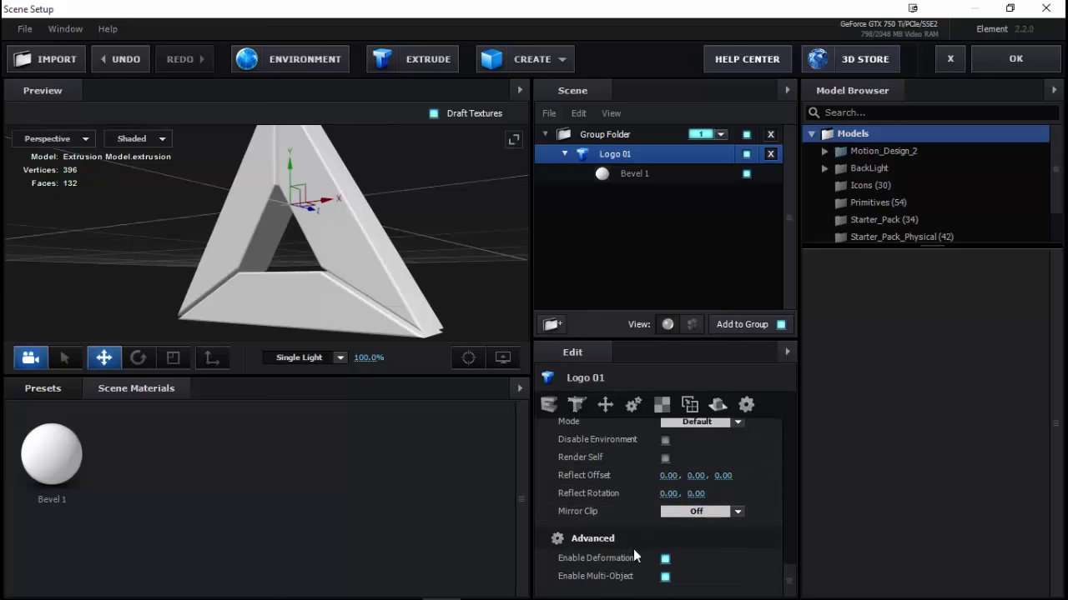
scroll(645, 544, up, 5)
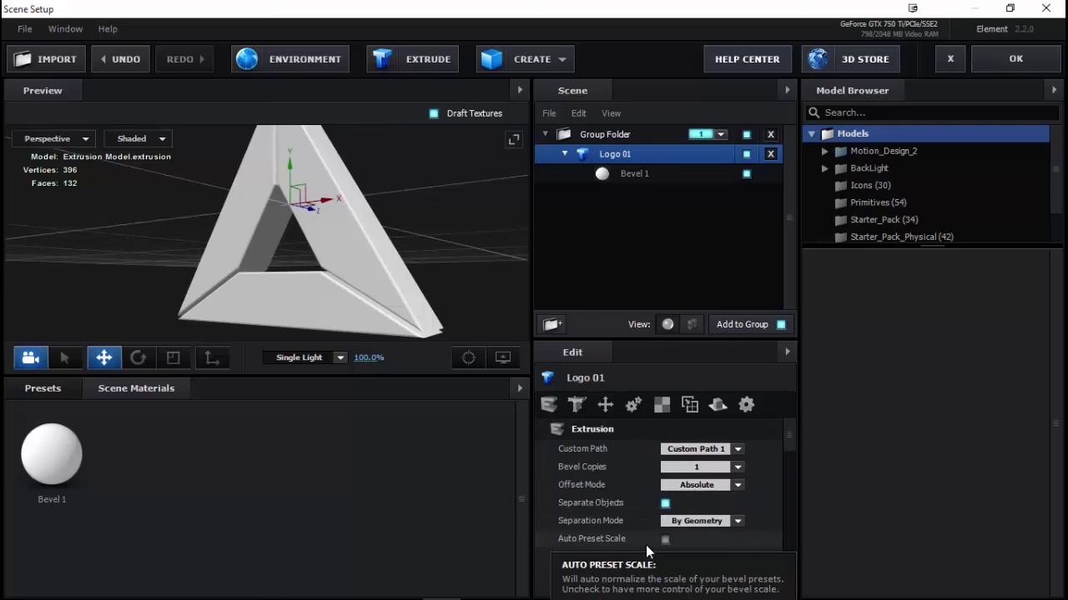
Select Bevel 1 and set Extrude to 2.38 and Bevel Size to 1.00.
click(640, 177)
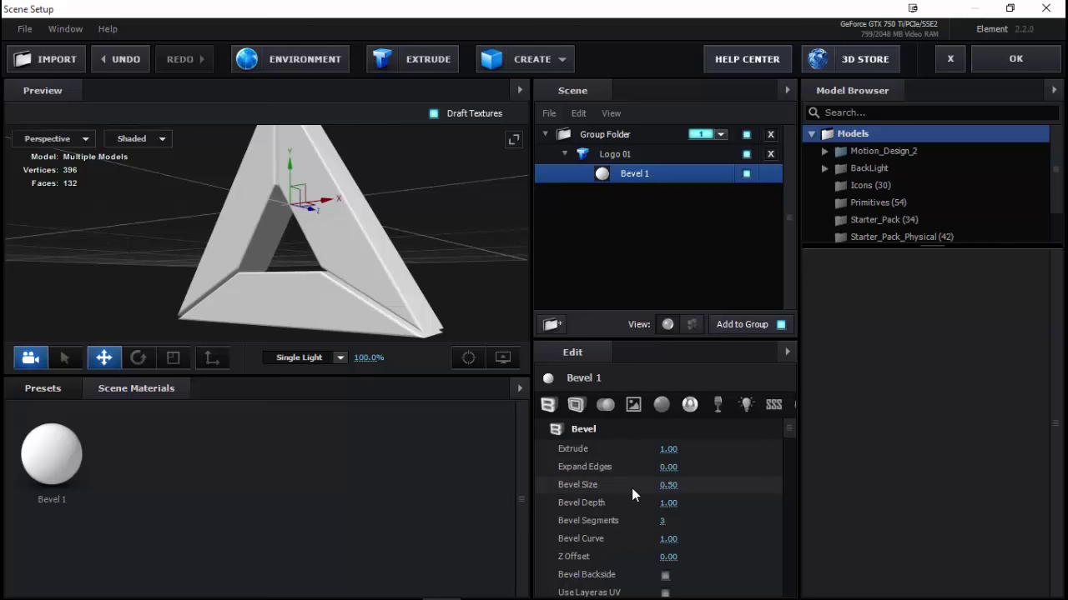
drag(676, 450, 910, 461)
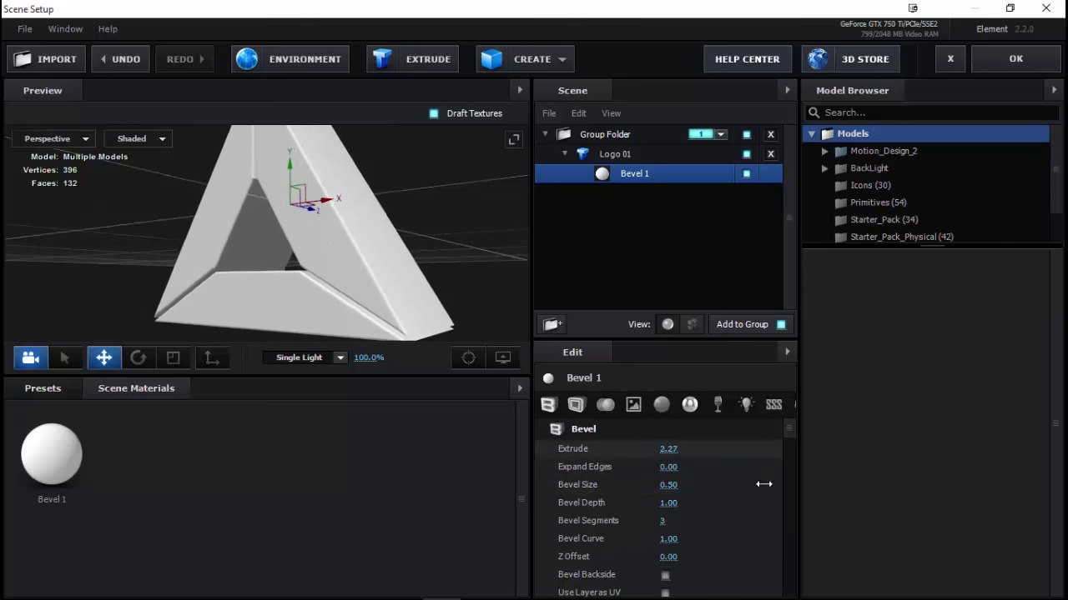
drag(909, 461, 778, 489)
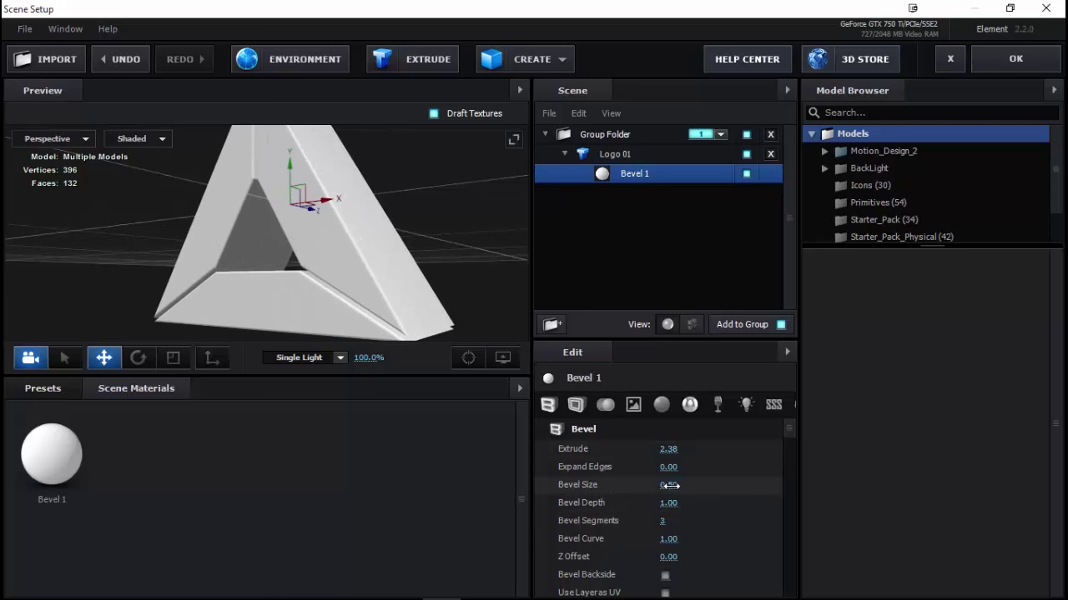
mouse_move(670, 487)
mouse_down()
mouse_move(733, 492)
mouse_move(629, 492)
mouse_move(669, 519)
mouse_up()
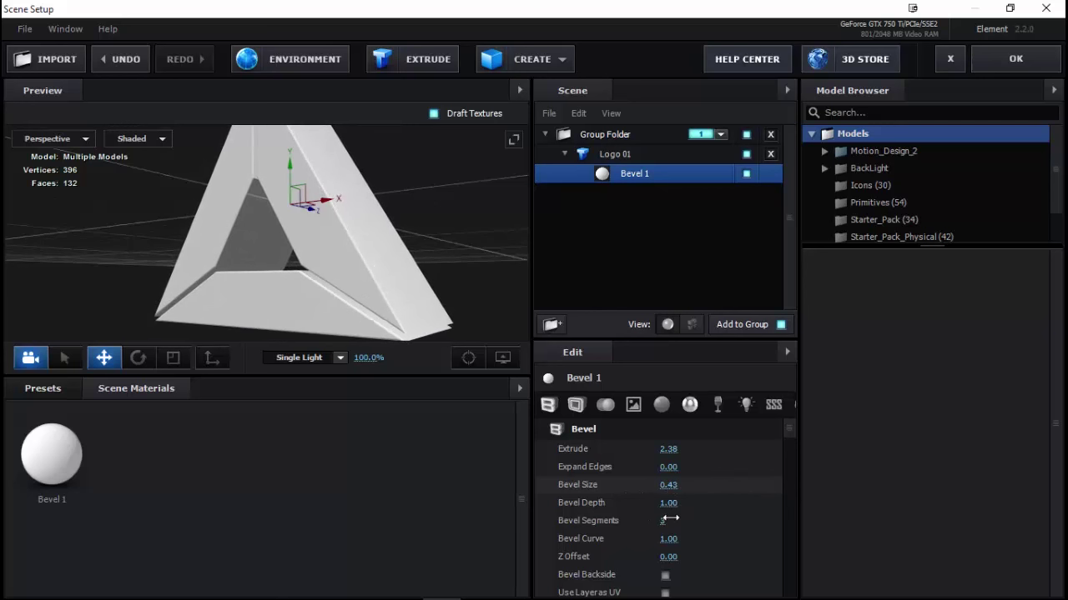
click(668, 486)
text(1)
key(Return)
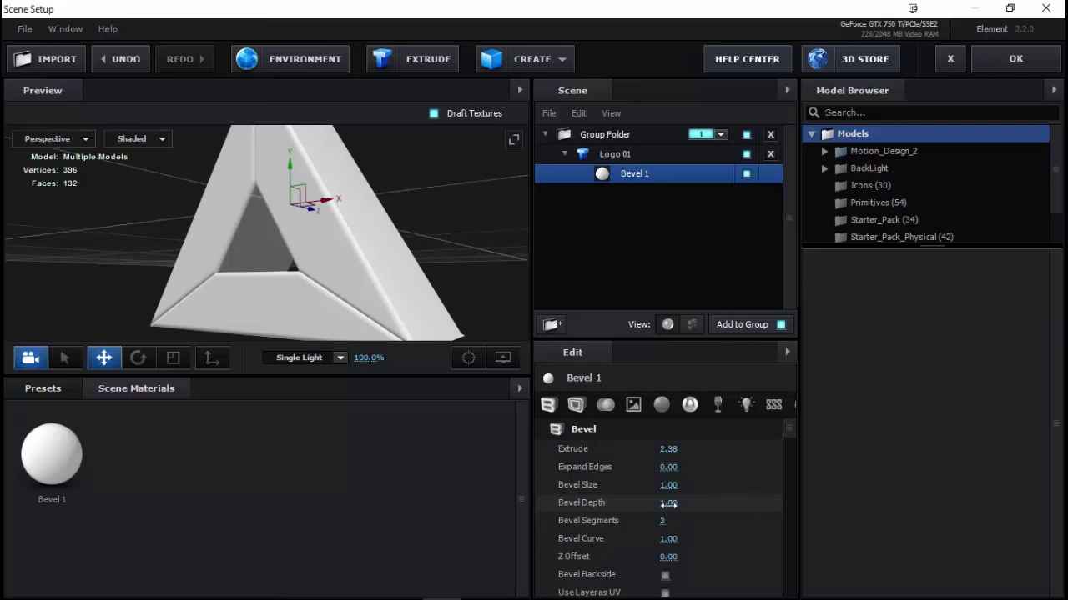
Undo a Bevel Depth change and set Bevel 1's Bevel Curve to 0.00.
drag(676, 505, 614, 527)
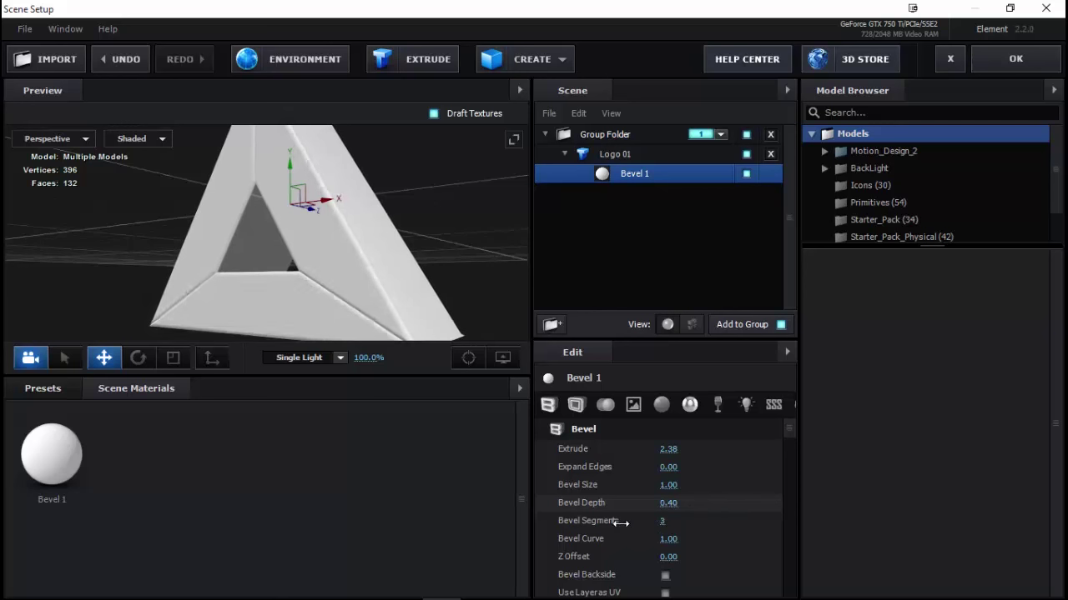
key(ctrl+z)
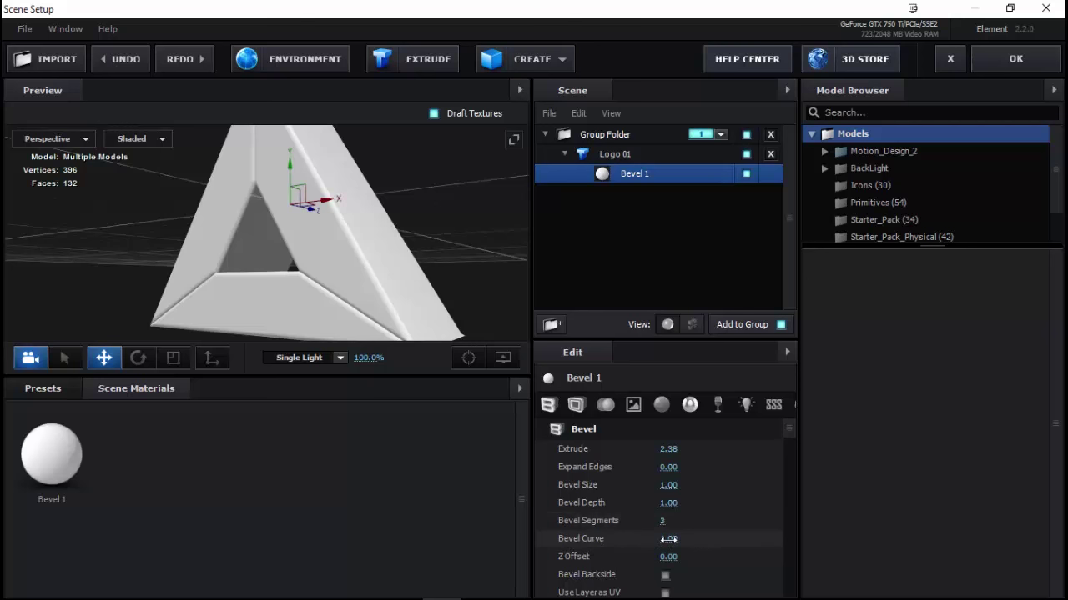
drag(376, 298, 276, 235)
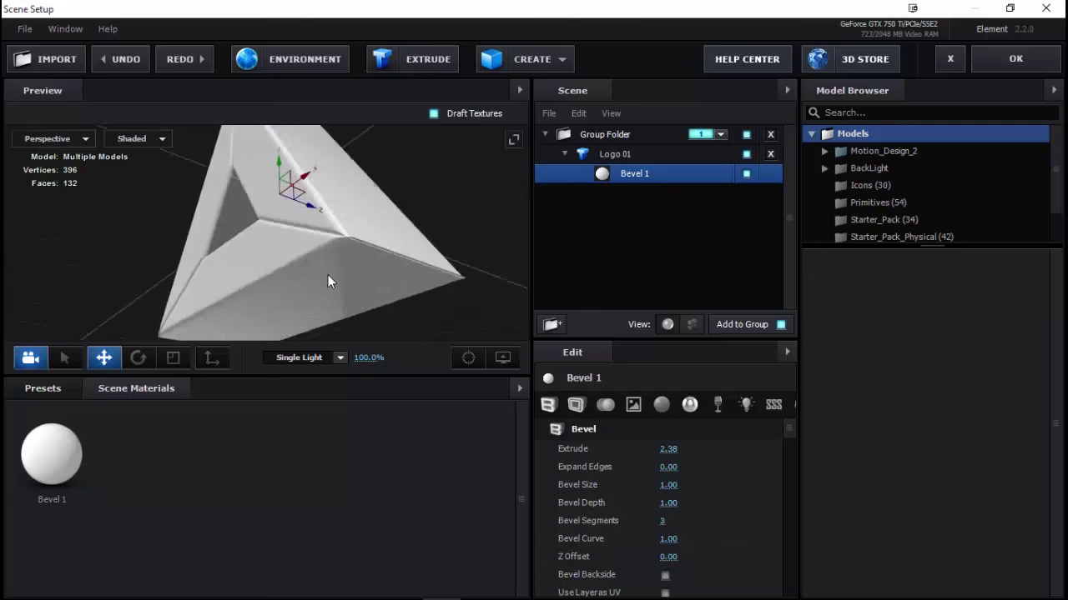
scroll(276, 234, up, 3)
scroll(320, 257, up, 5)
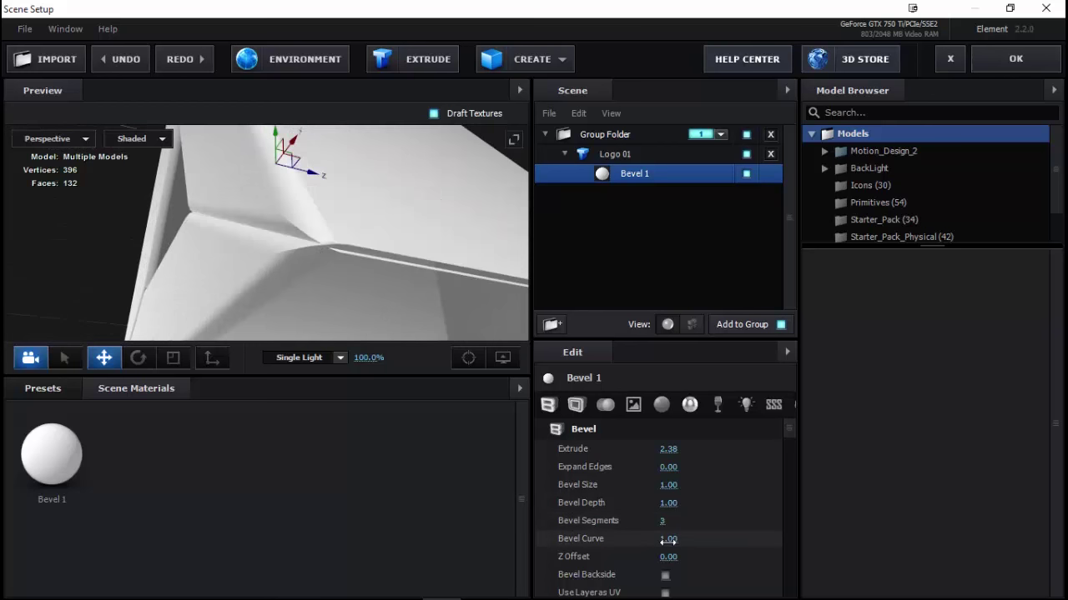
click(674, 539)
text(0)
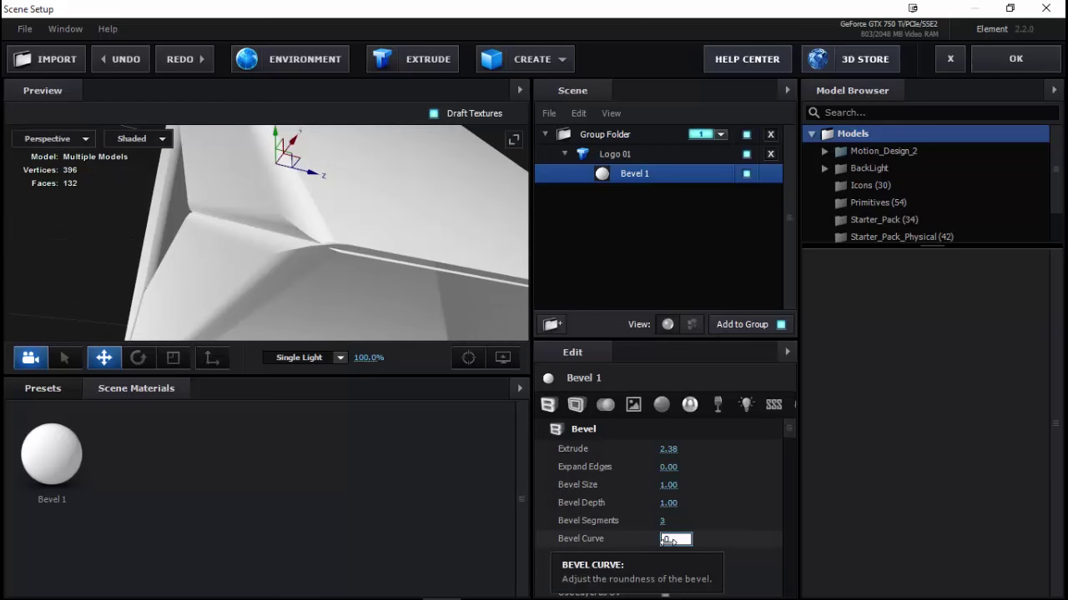
key(Return)
mouse_move(268, 211)
mouse_down()
mouse_move(374, 299)
mouse_move(336, 221)
mouse_move(305, 298)
mouse_move(298, 209)
mouse_move(305, 225)
mouse_move(348, 139)
mouse_move(347, 201)
mouse_move(268, 273)
mouse_move(292, 279)
mouse_move(276, 236)
mouse_up()
Pull Bevel 1's Expand Edges inward and set Bevel Size to 0.50.
mouse_move(292, 151)
mouse_down()
mouse_move(295, 195)
mouse_move(275, 274)
mouse_move(311, 220)
mouse_up()
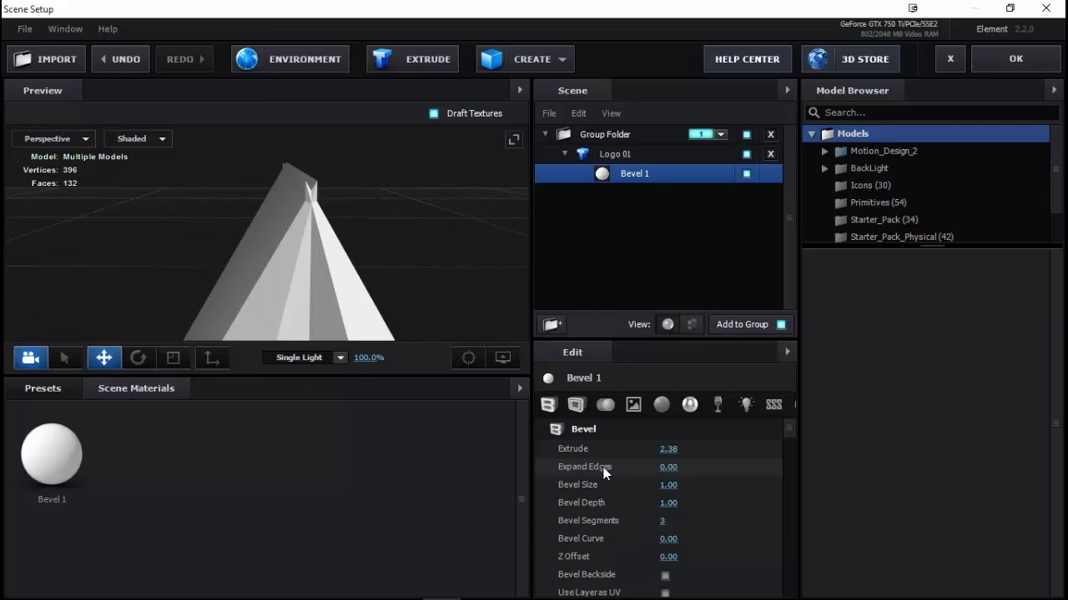
mouse_move(668, 467)
mouse_down()
mouse_move(702, 469)
mouse_move(643, 469)
mouse_up()
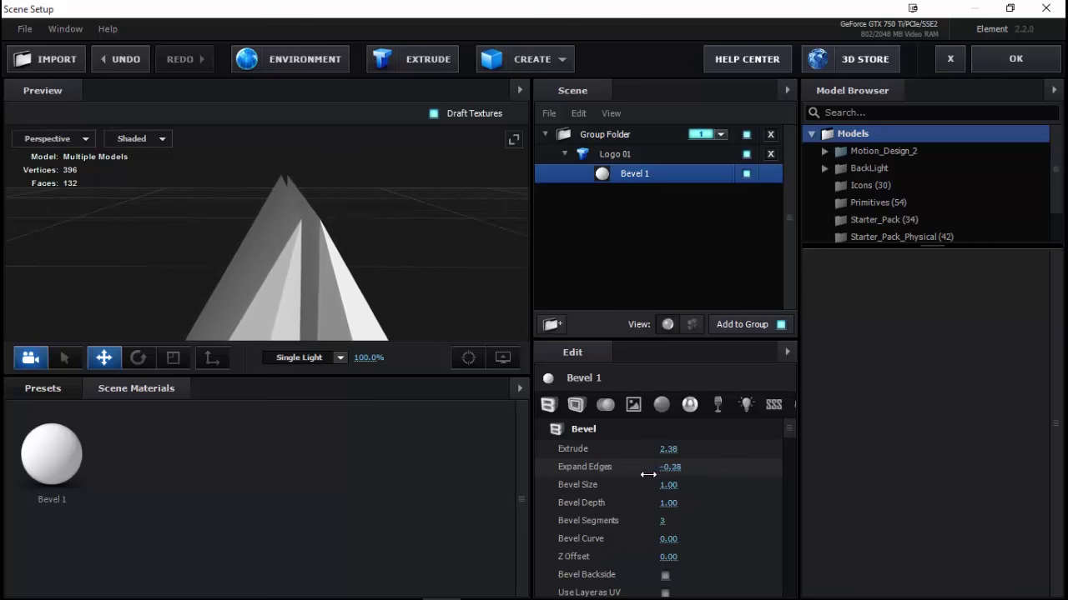
scroll(311, 249, up, 3)
scroll(310, 252, down, 5)
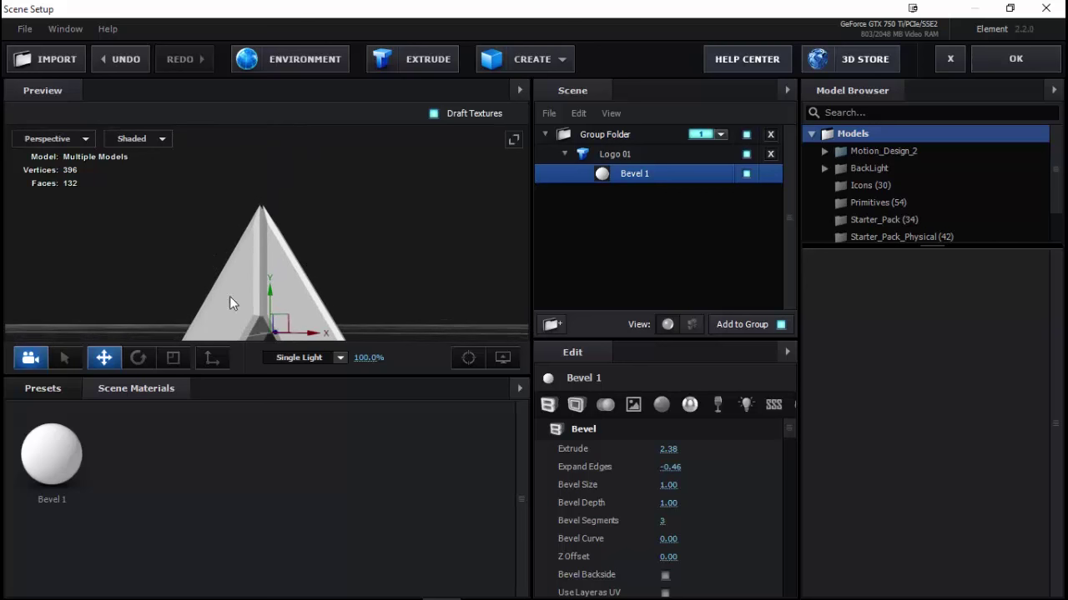
drag(222, 309, 292, 167)
mouse_move(347, 256)
mouse_down()
mouse_move(294, 266)
mouse_move(336, 264)
mouse_up()
mouse_move(677, 459)
mouse_down()
mouse_move(642, 466)
mouse_move(648, 473)
mouse_up()
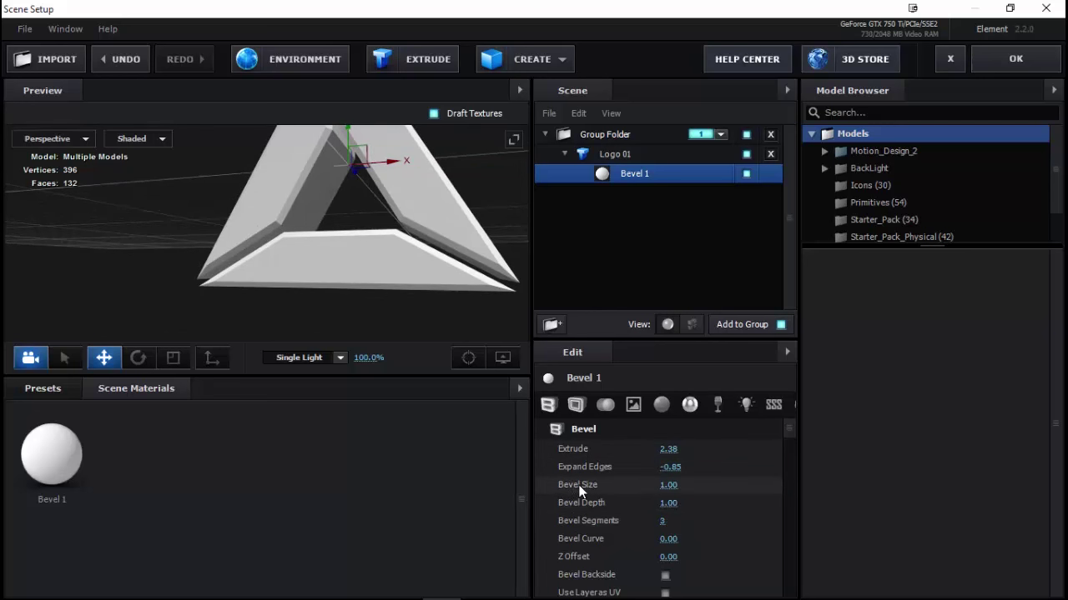
click(669, 485)
text(0.)
key(Return)
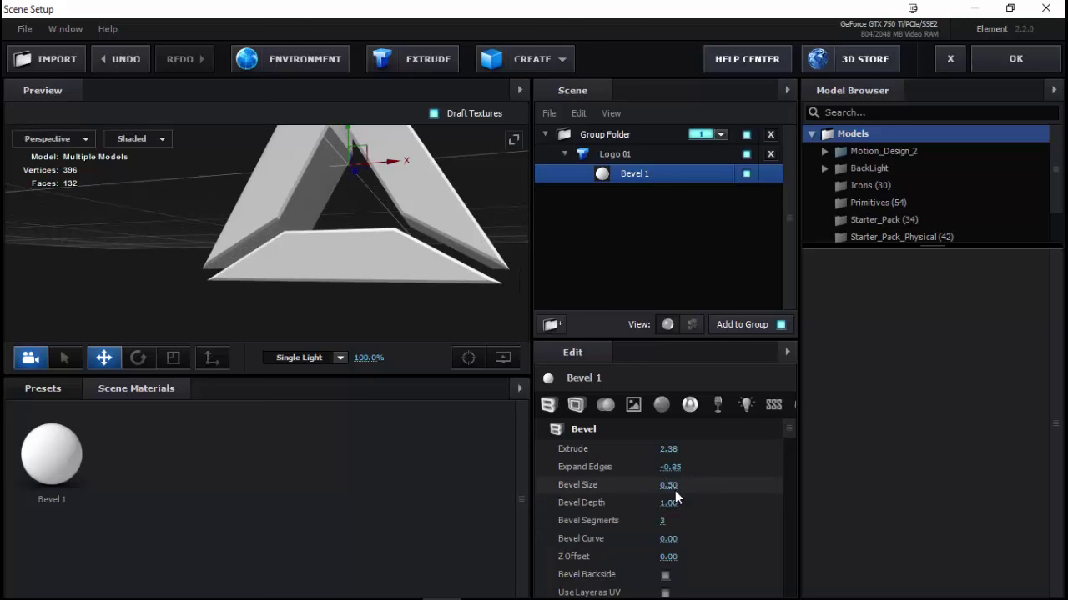
Set Expand Edges to -0.22 and Extrude to 1.50, then show the material's Basic Settings.
mouse_move(286, 262)
mouse_down()
mouse_move(337, 284)
mouse_move(396, 274)
mouse_move(664, 469)
mouse_move(727, 473)
mouse_up()
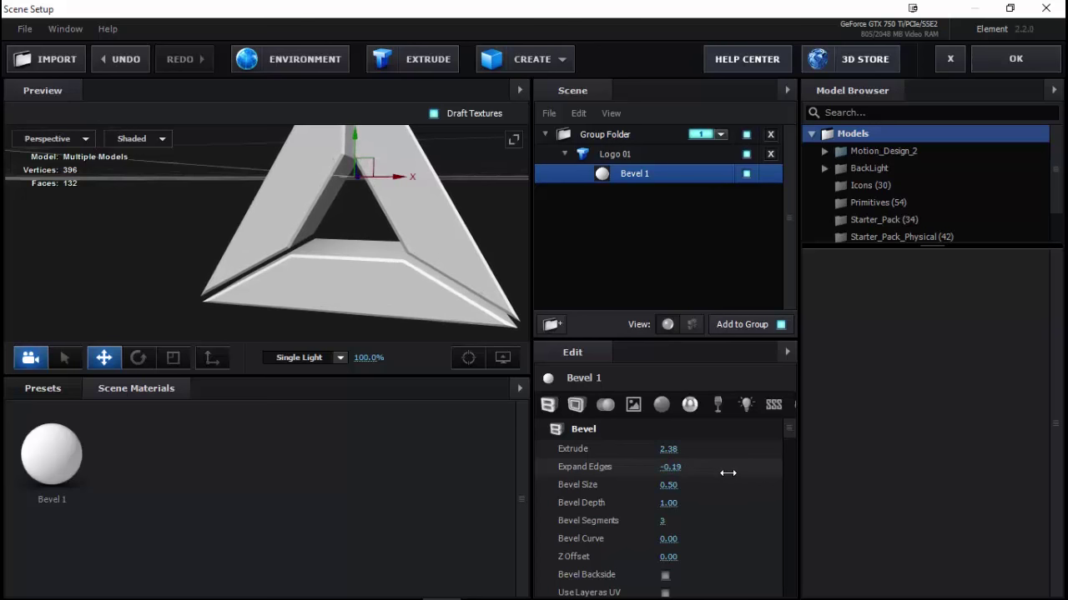
drag(725, 473, 715, 473)
mouse_move(398, 258)
mouse_down()
mouse_move(327, 283)
mouse_move(272, 281)
mouse_move(284, 283)
mouse_up()
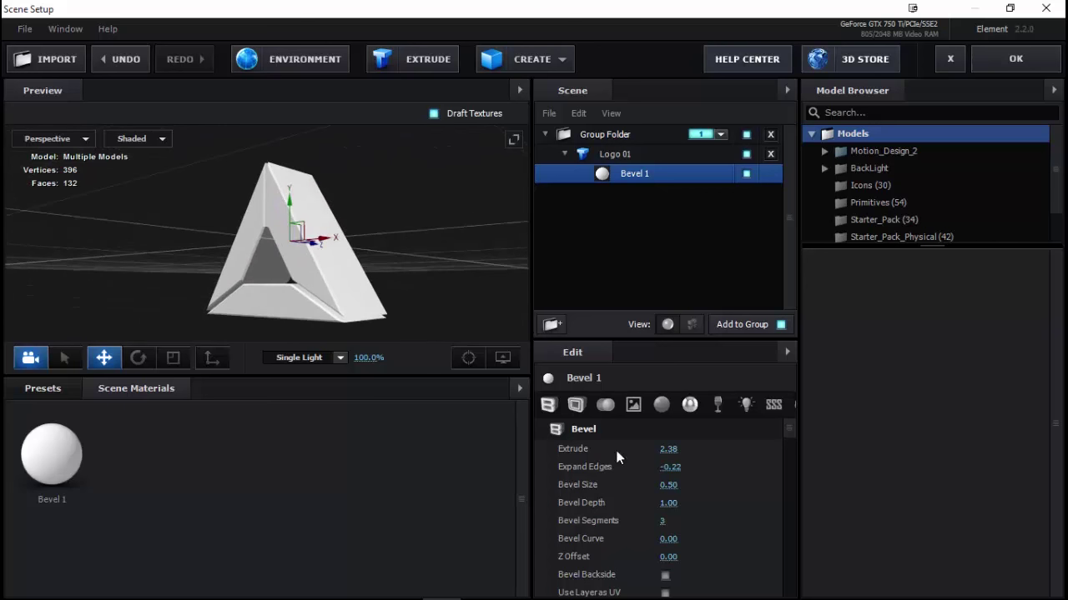
click(668, 449)
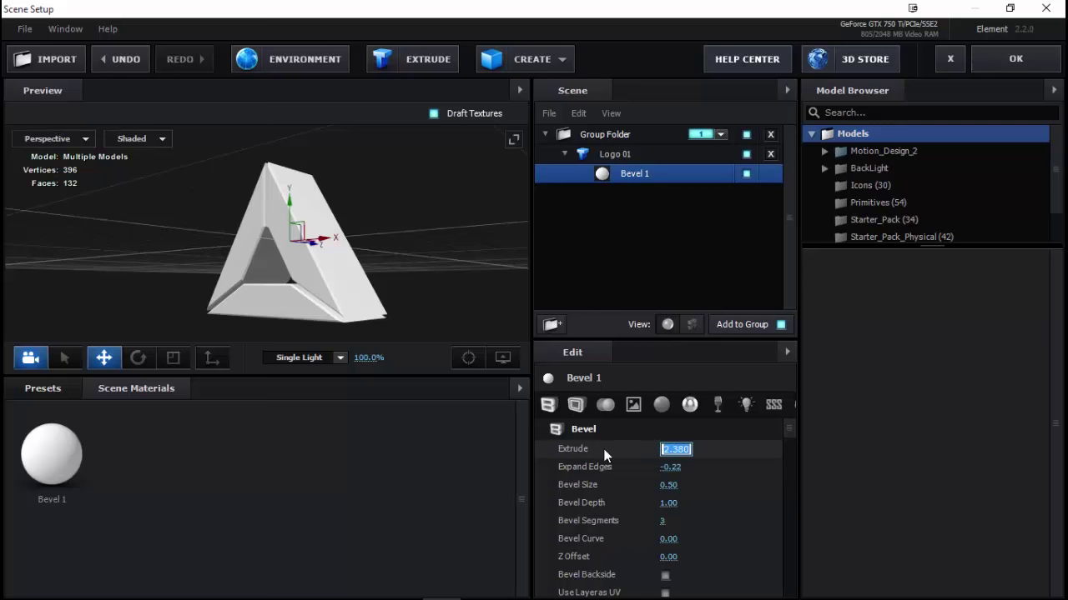
text(1)
key(Return)
mouse_move(392, 325)
mouse_down()
mouse_move(307, 308)
mouse_move(326, 303)
mouse_up()
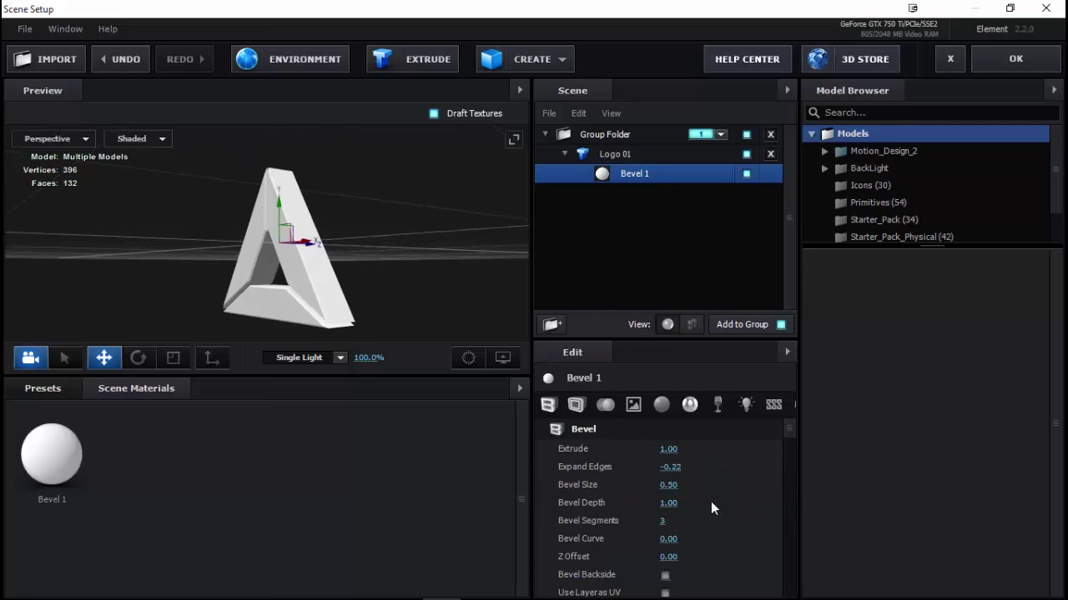
click(669, 449)
text(1.5)
key(Return)
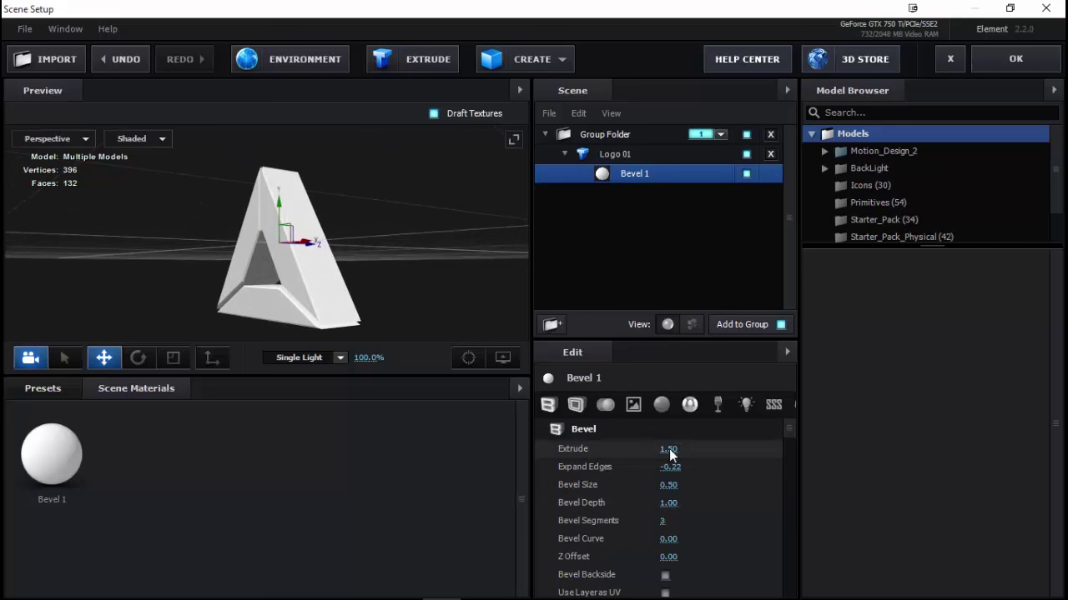
mouse_move(319, 295)
mouse_down()
mouse_move(329, 251)
mouse_move(377, 281)
mouse_move(326, 284)
mouse_up()
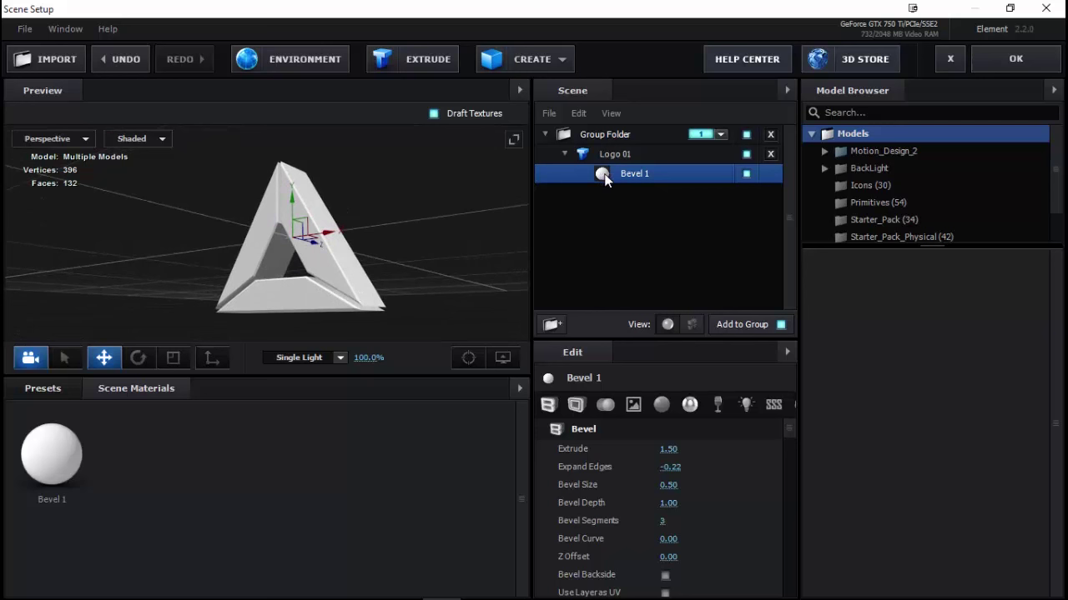
click(659, 406)
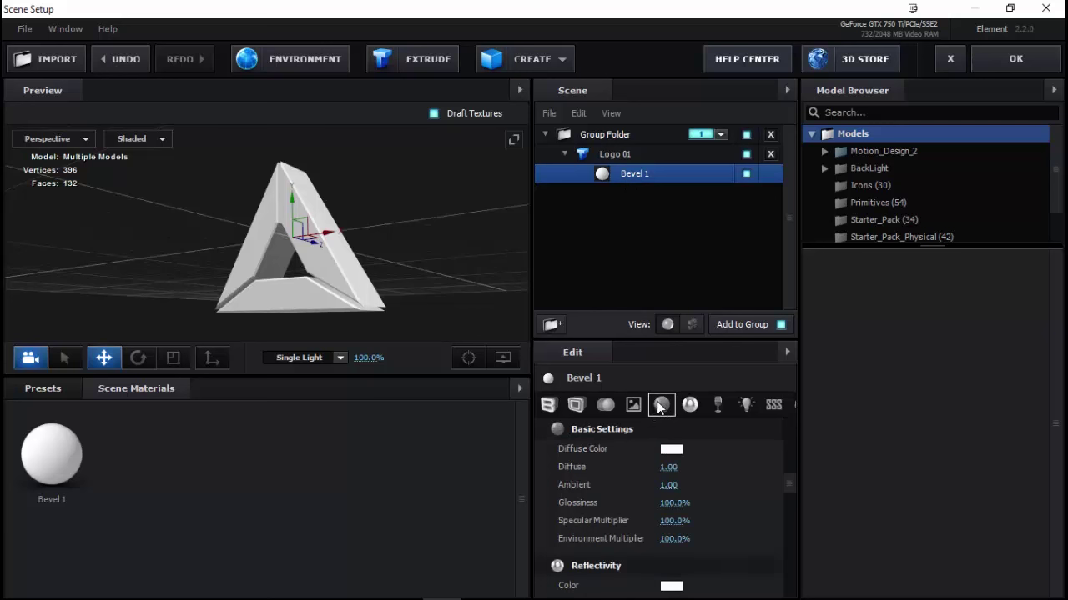
Make Bevel 1's diffuse colour bright yellow.
click(667, 454)
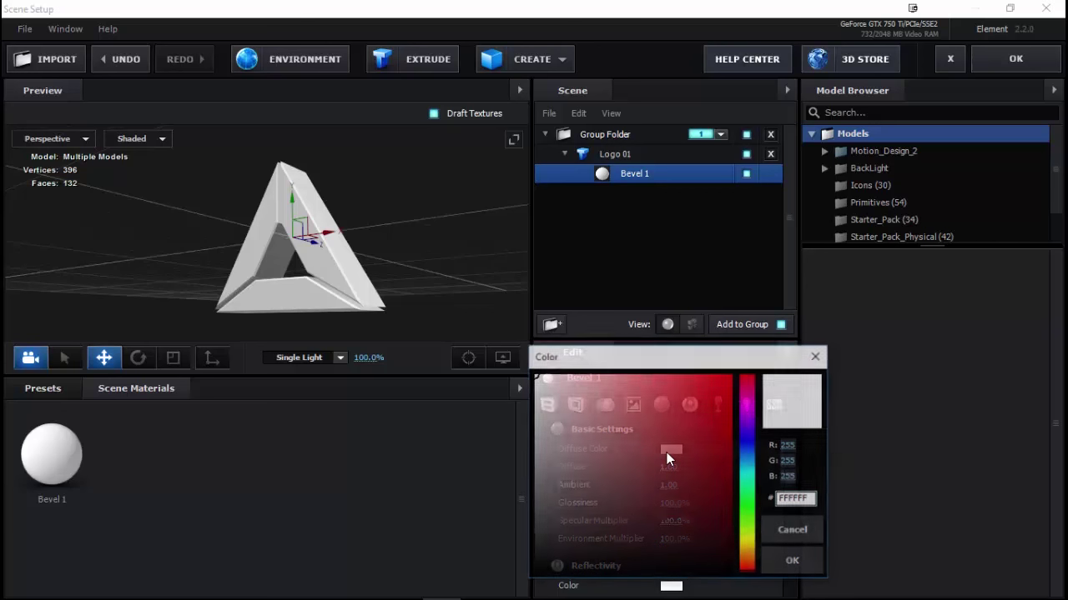
click(749, 544)
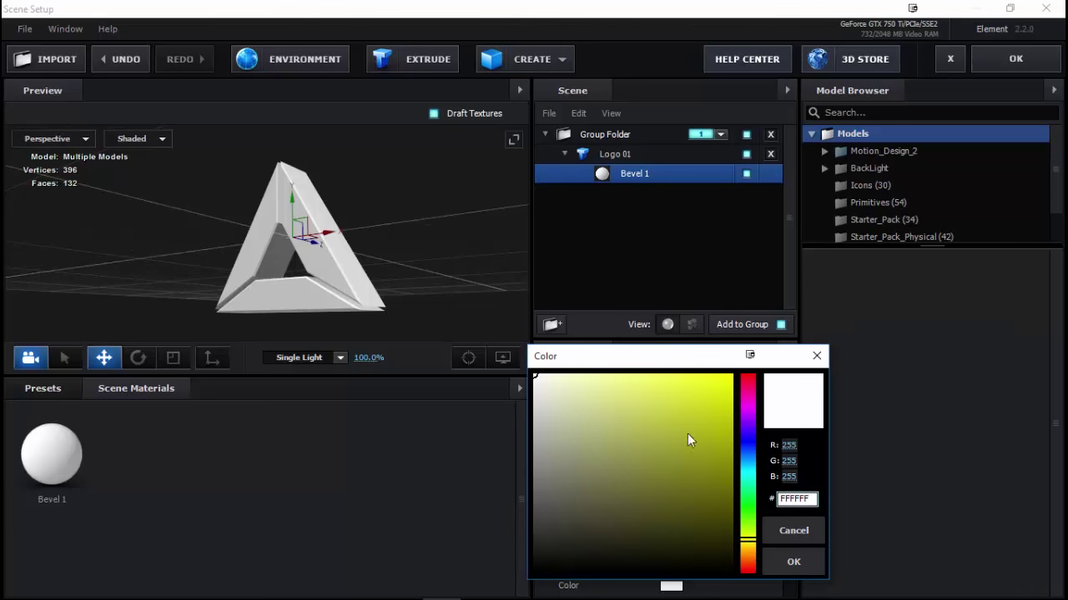
drag(688, 434, 734, 377)
click(789, 562)
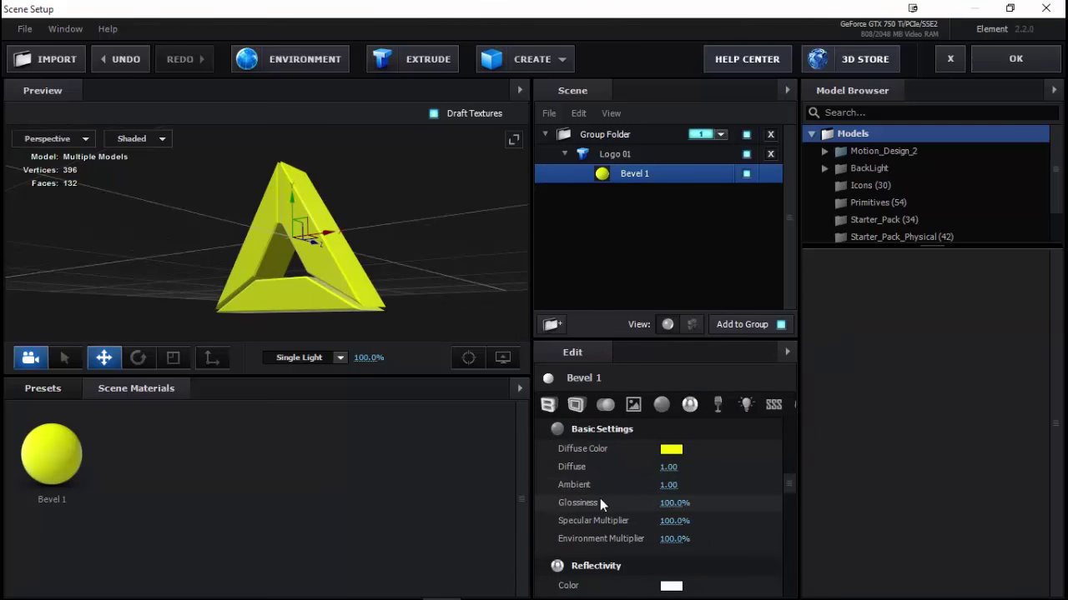
Set the material's reflectivity intensity to 50%.
click(688, 405)
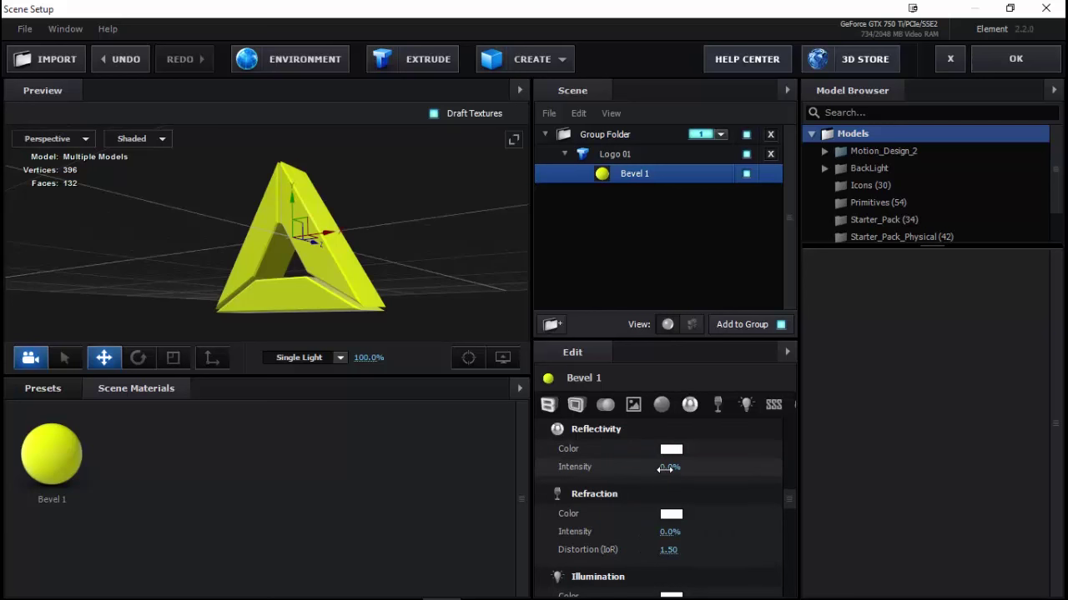
drag(665, 469, 789, 469)
mouse_move(309, 263)
mouse_down()
mouse_move(344, 243)
mouse_move(361, 253)
mouse_up()
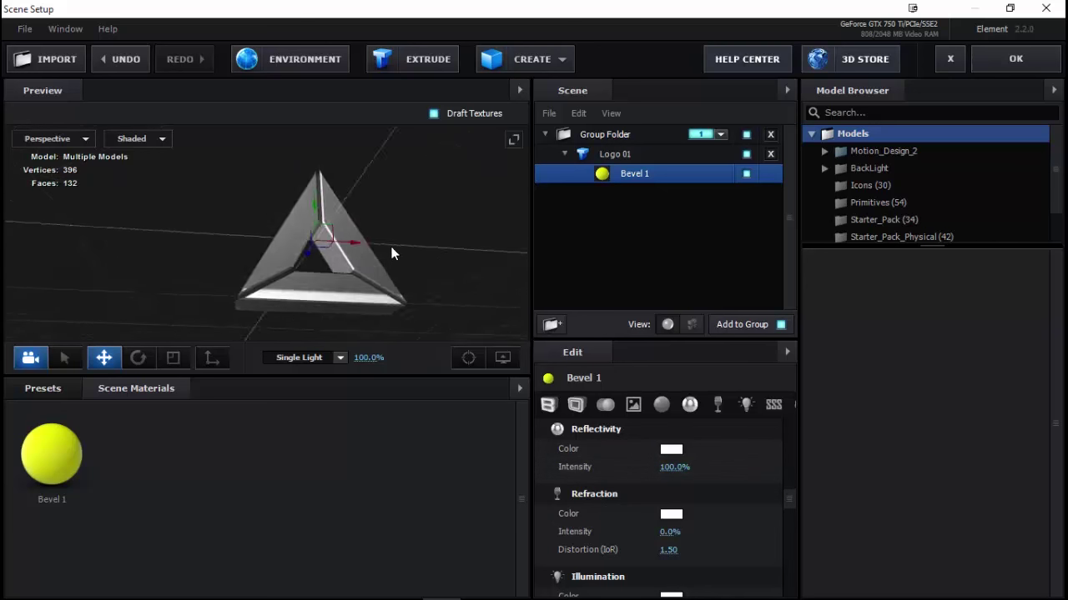
click(672, 468)
text(50)
key(Return)
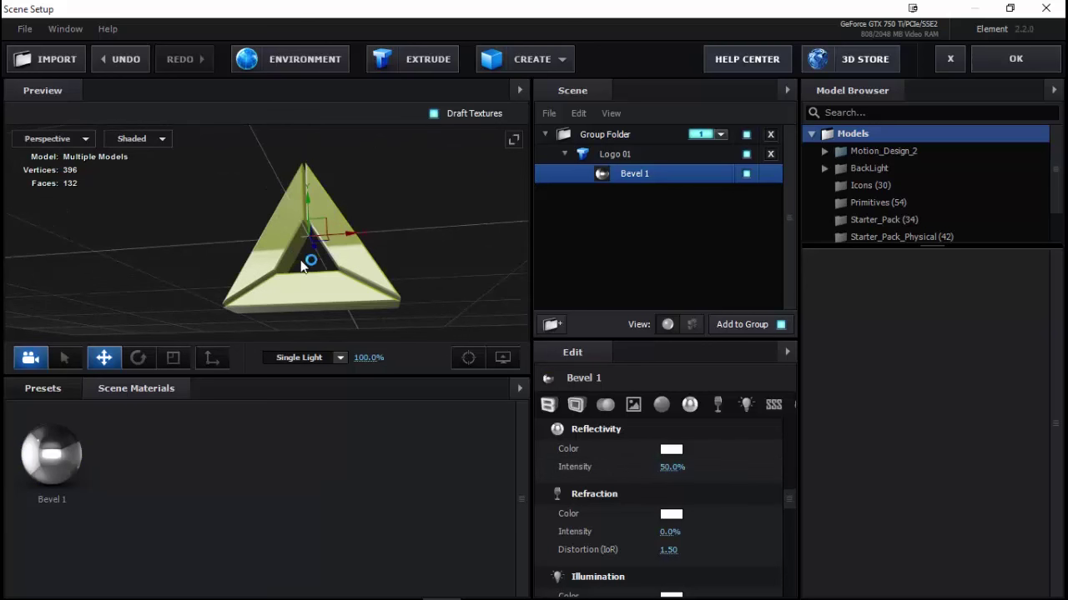
mouse_move(305, 298)
mouse_down()
mouse_move(386, 291)
mouse_move(285, 293)
mouse_move(381, 330)
mouse_move(278, 263)
mouse_move(219, 273)
mouse_move(309, 260)
mouse_up()
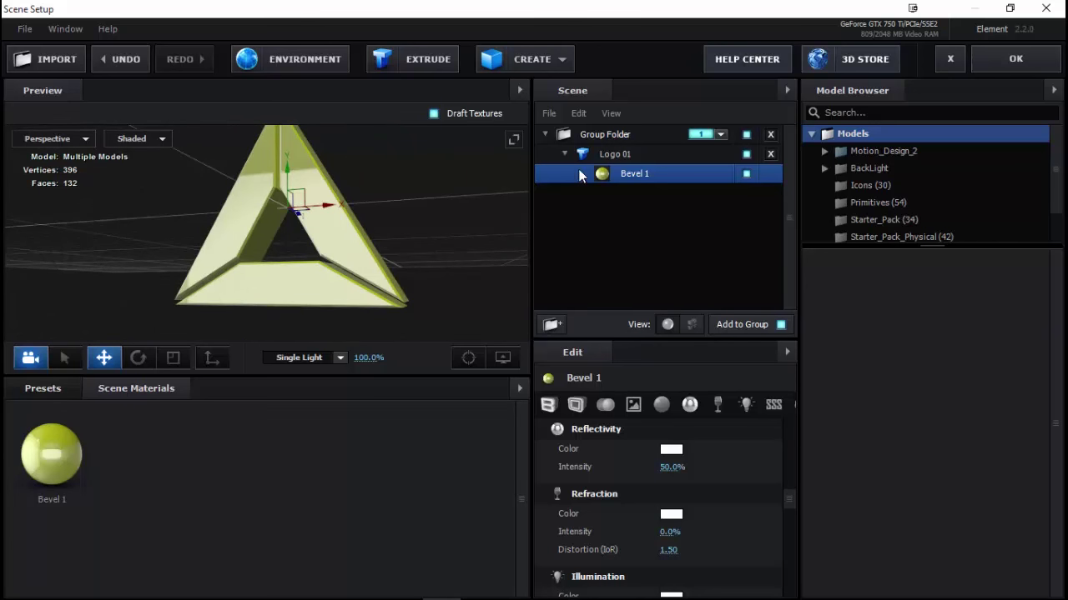
scroll(664, 481, up, 5)
Select Logo 01 and open the Bevel Copies dropdown in its Extrusion settings.
scroll(664, 482, up, 5)
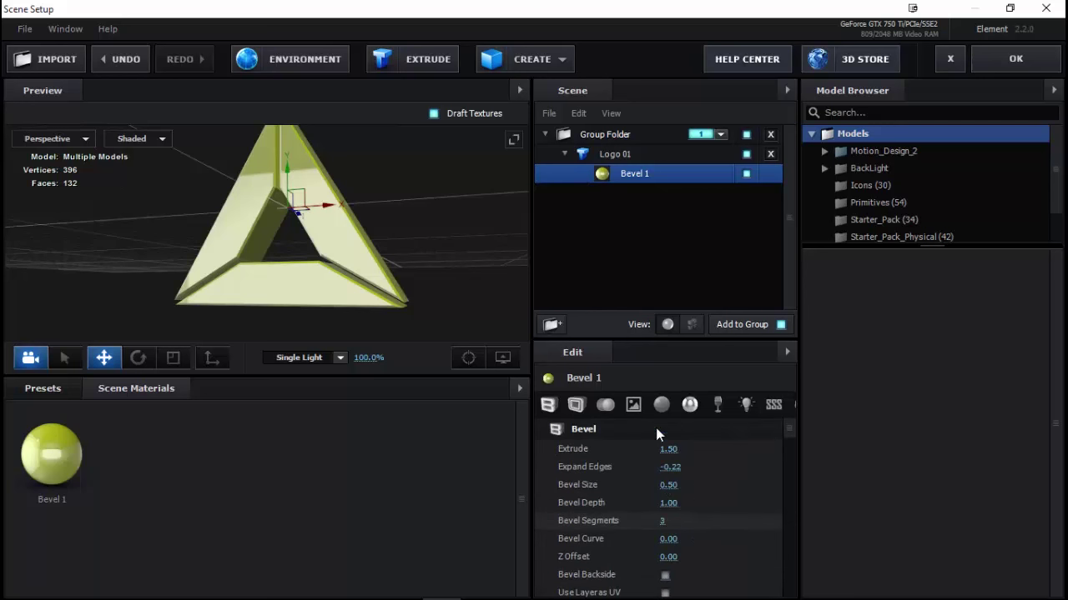
click(619, 154)
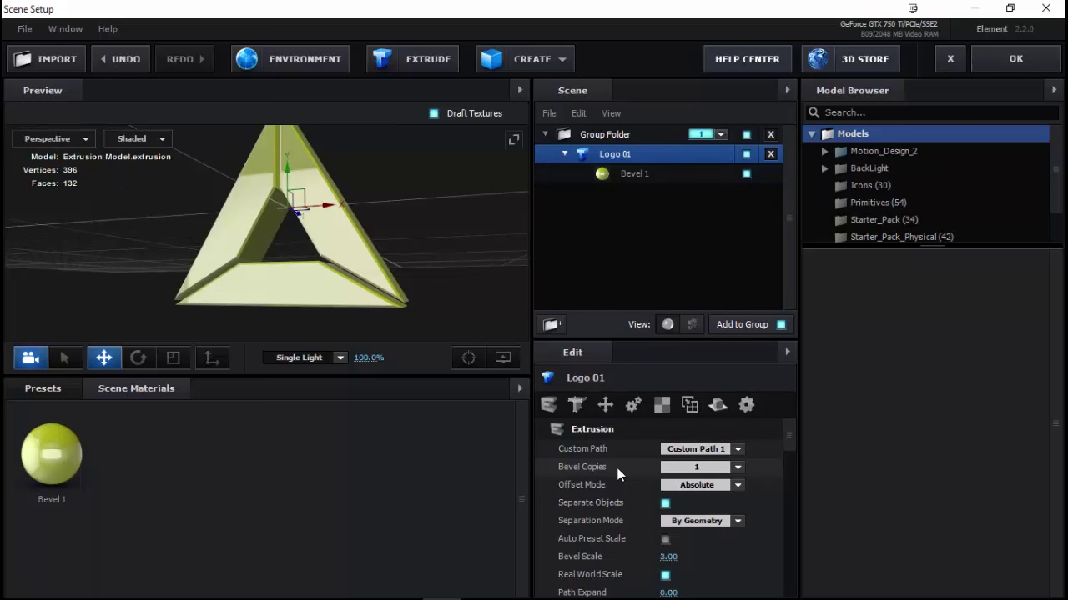
mouse_move(617, 474)
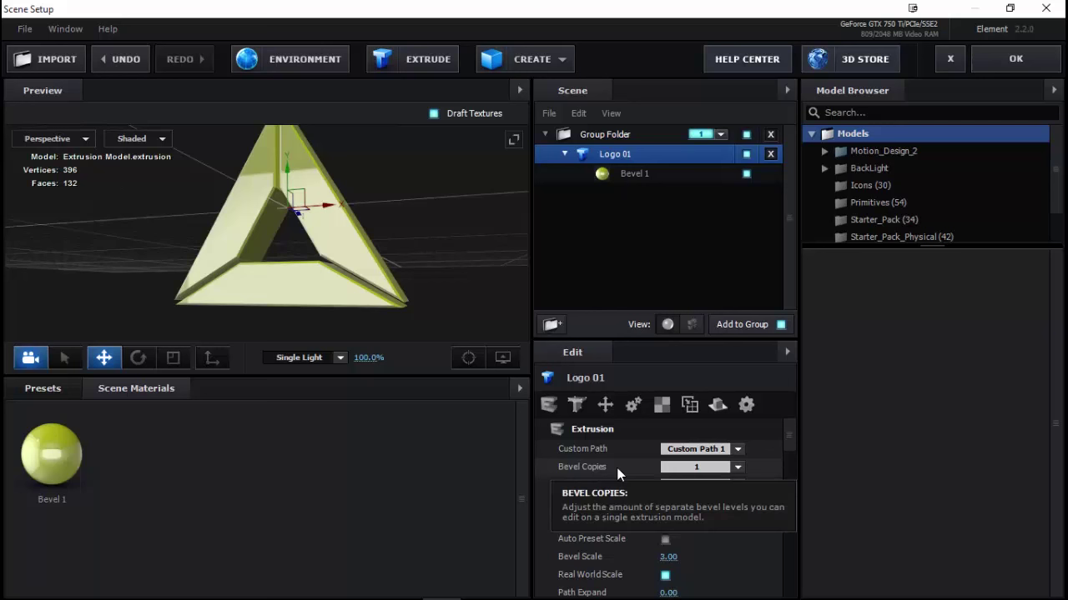
click(739, 472)
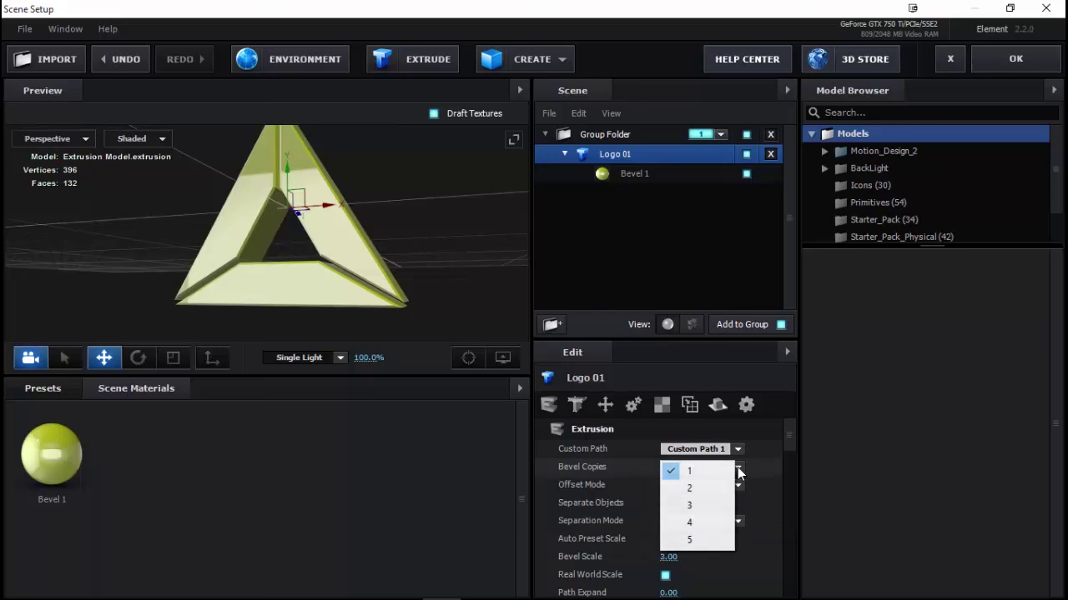
Set Bevel Copies to 2, select Bevel 2 and give it Extrude 1.35.
click(694, 490)
mouse_move(342, 267)
mouse_down()
mouse_move(291, 285)
mouse_move(286, 240)
mouse_up()
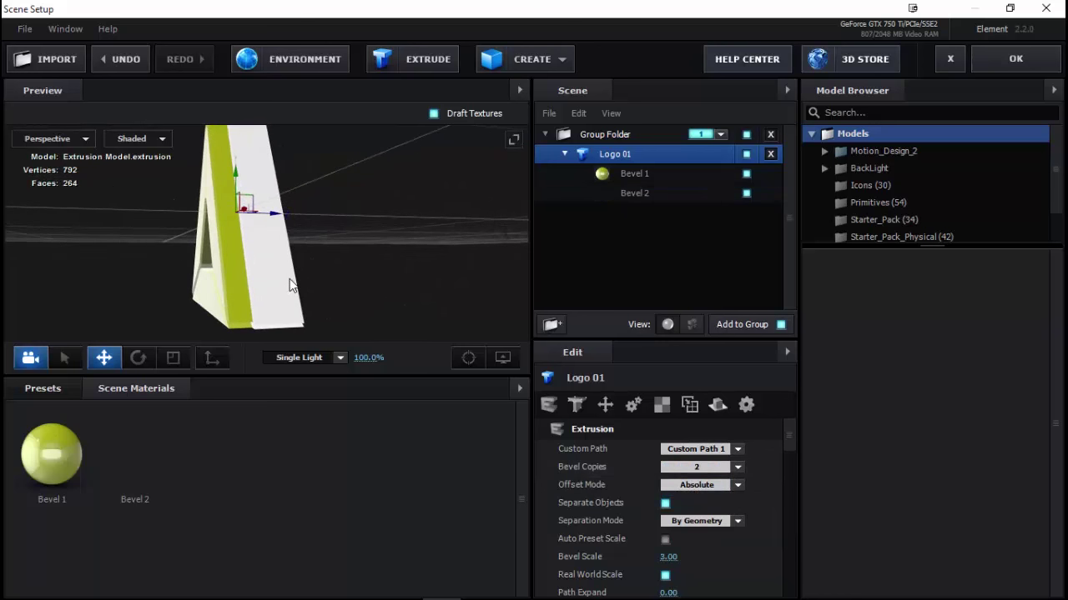
click(635, 194)
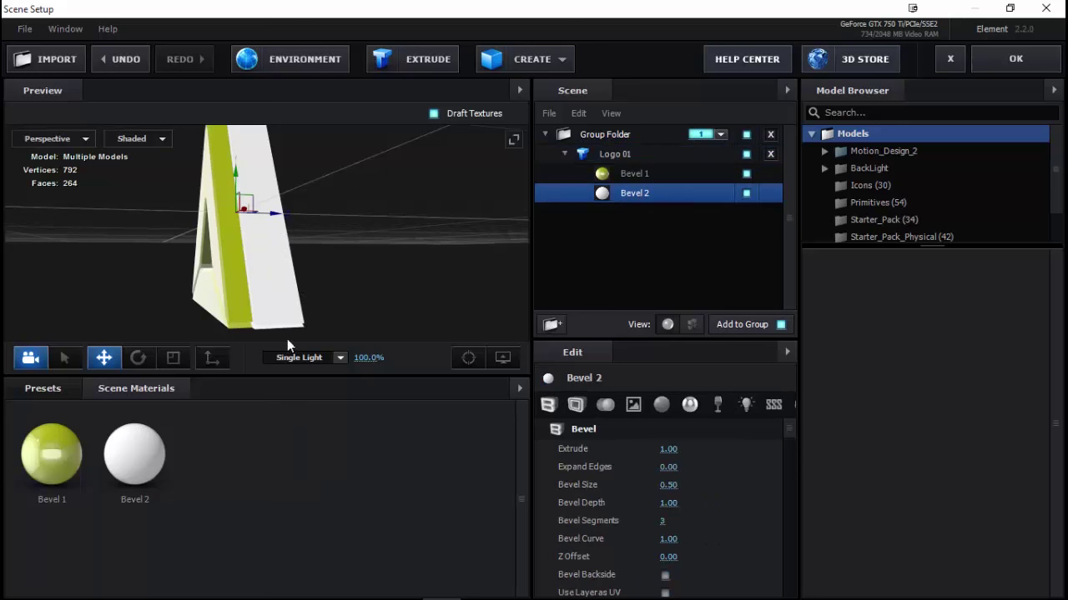
mouse_move(244, 297)
mouse_down()
mouse_move(373, 275)
mouse_move(346, 264)
mouse_up()
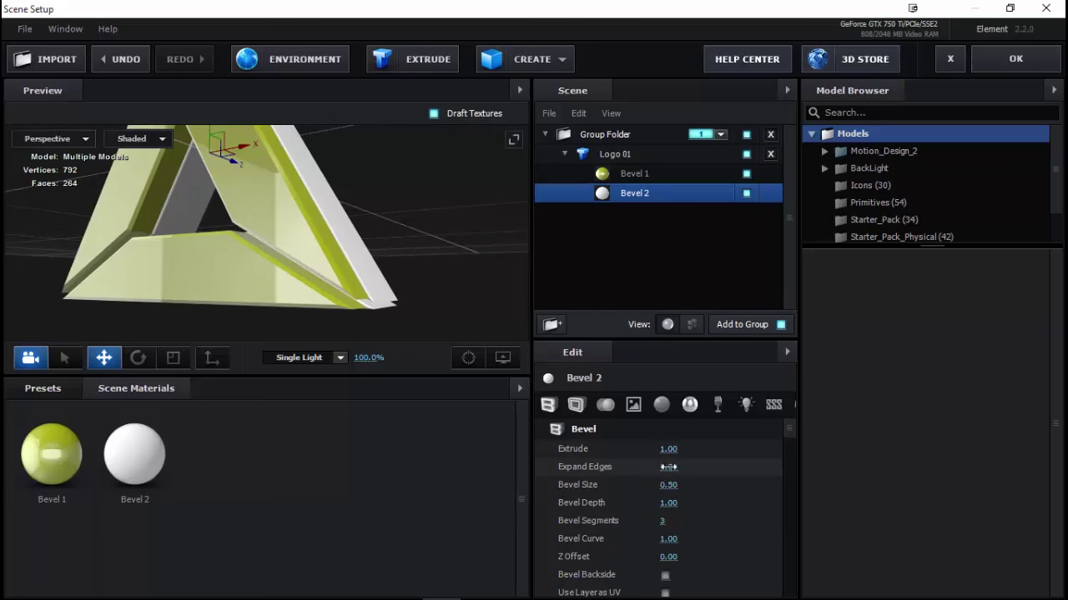
drag(669, 468, 686, 470)
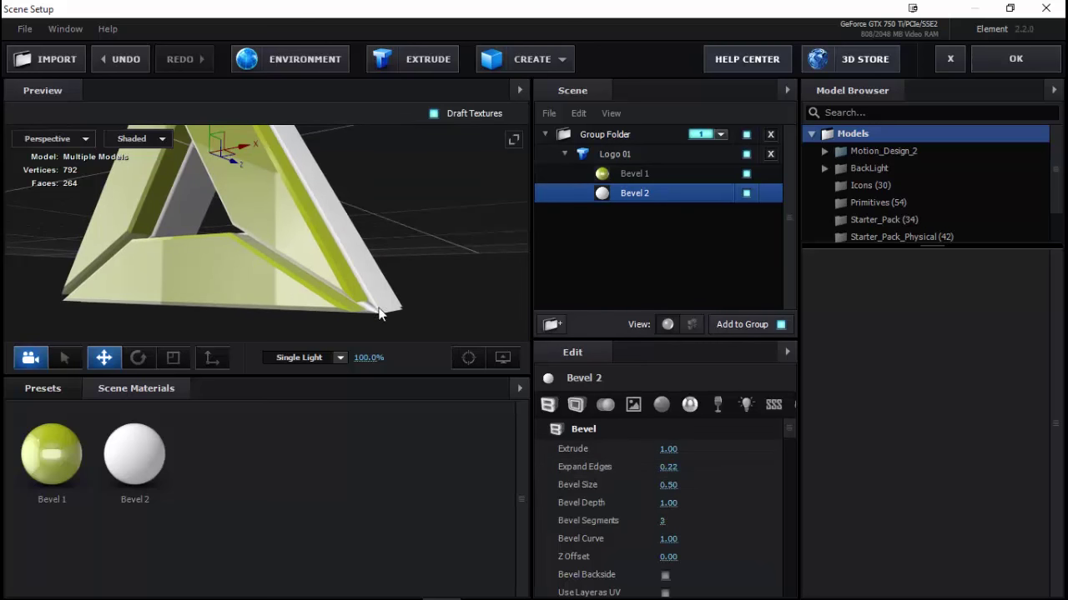
drag(351, 265, 330, 295)
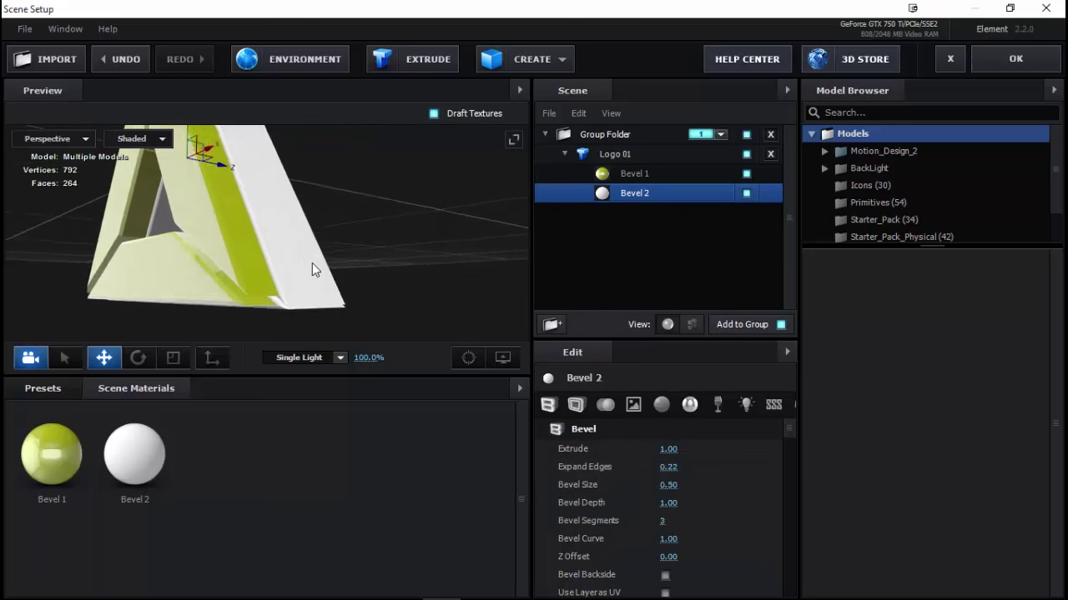
drag(669, 451, 695, 457)
mouse_move(288, 315)
mouse_down()
mouse_move(265, 269)
mouse_move(417, 180)
mouse_move(374, 194)
mouse_move(385, 192)
mouse_move(382, 215)
mouse_up()
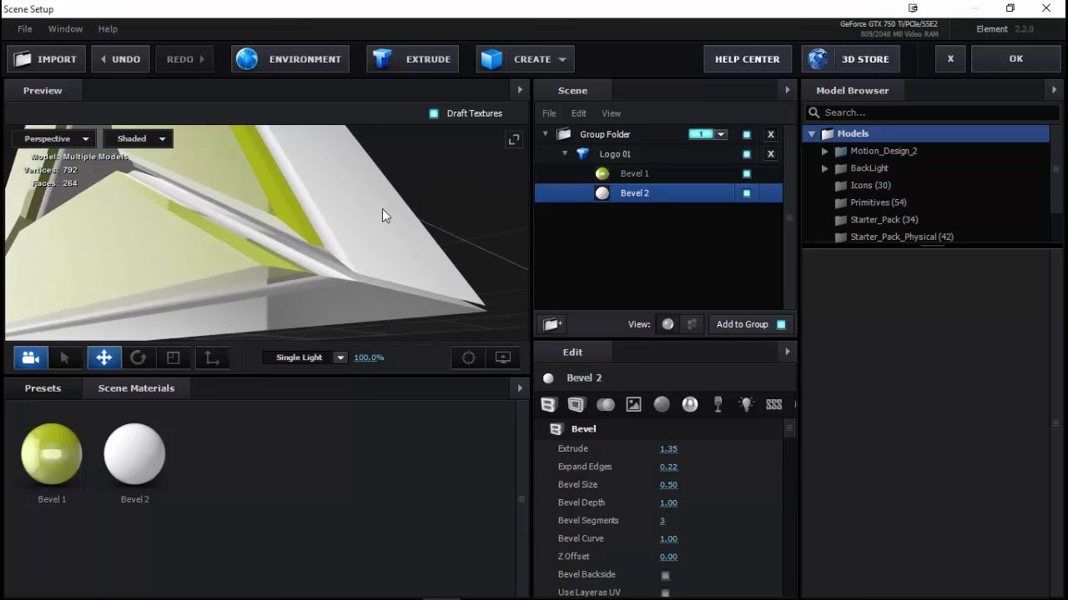
Give Bevel 2 Bevel Curve 0, Bevel Size 0.25 and Expand Edges 0.45, then enlarge the preview.
click(668, 540)
text(0)
key(Return)
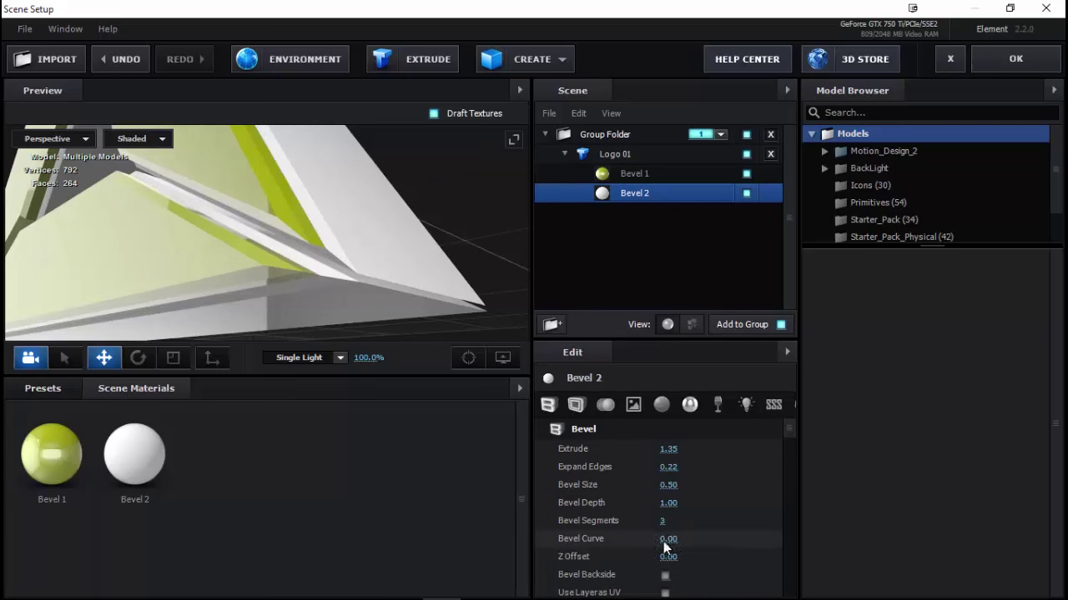
click(669, 485)
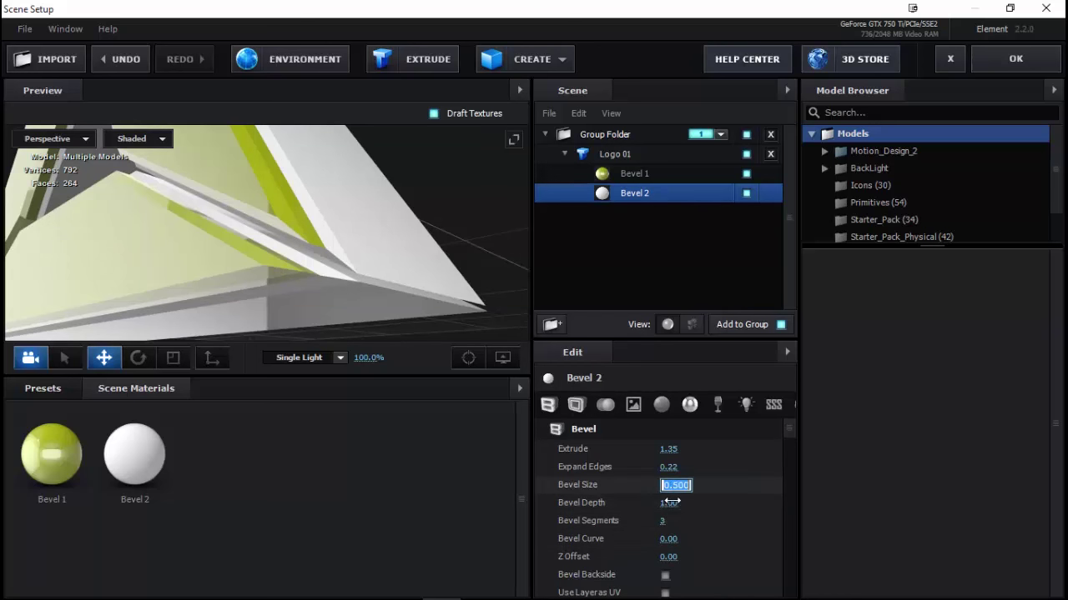
text(0.25)
key(Return)
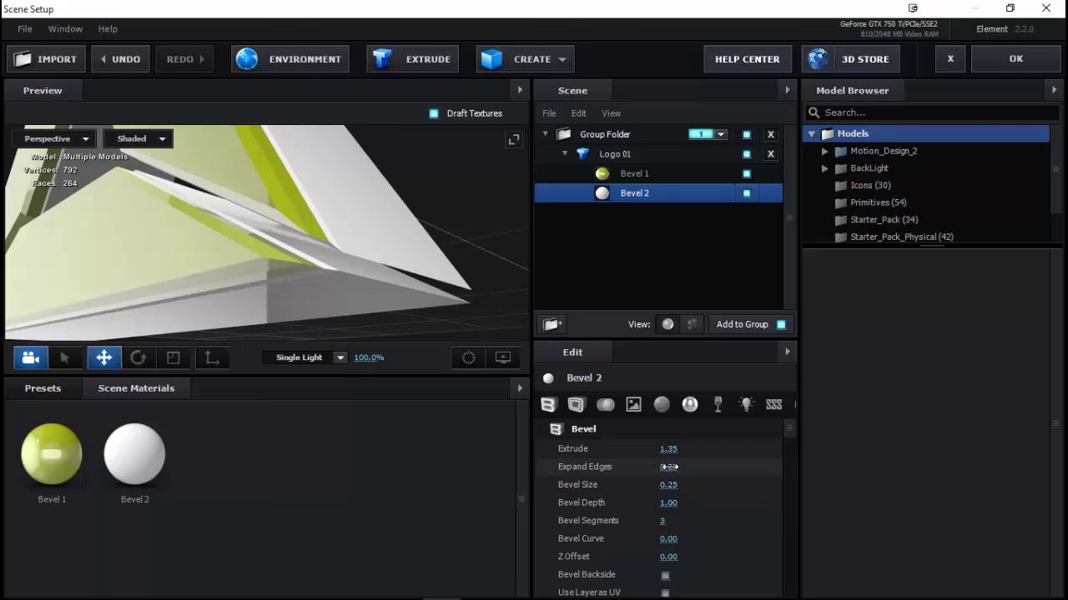
drag(670, 467, 690, 468)
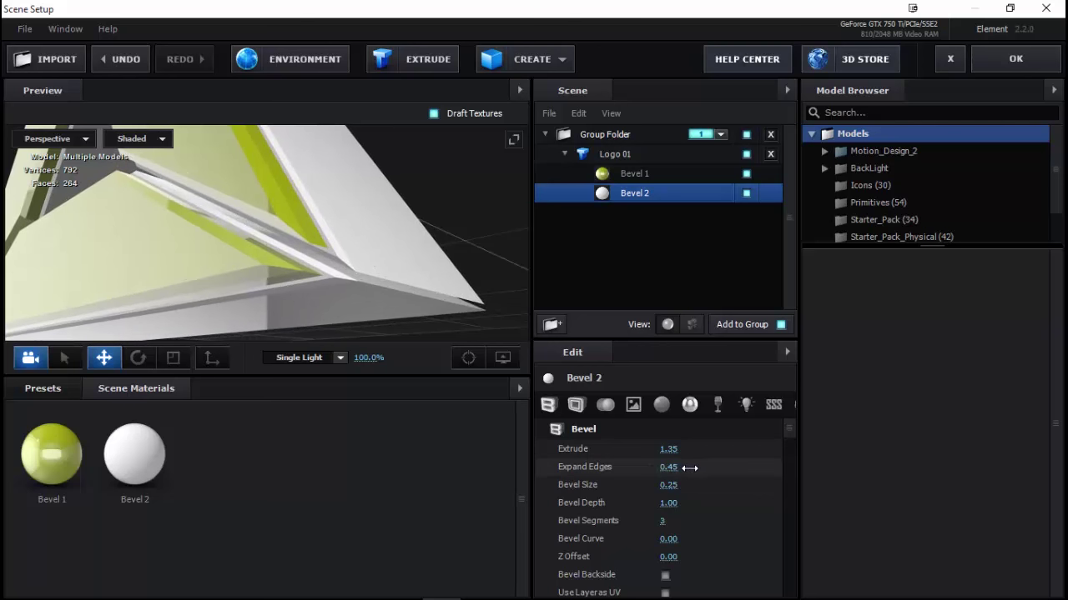
mouse_move(269, 280)
mouse_down()
mouse_move(254, 289)
mouse_move(276, 376)
mouse_move(380, 301)
mouse_move(432, 289)
mouse_move(417, 226)
mouse_move(400, 224)
mouse_move(501, 153)
mouse_up()
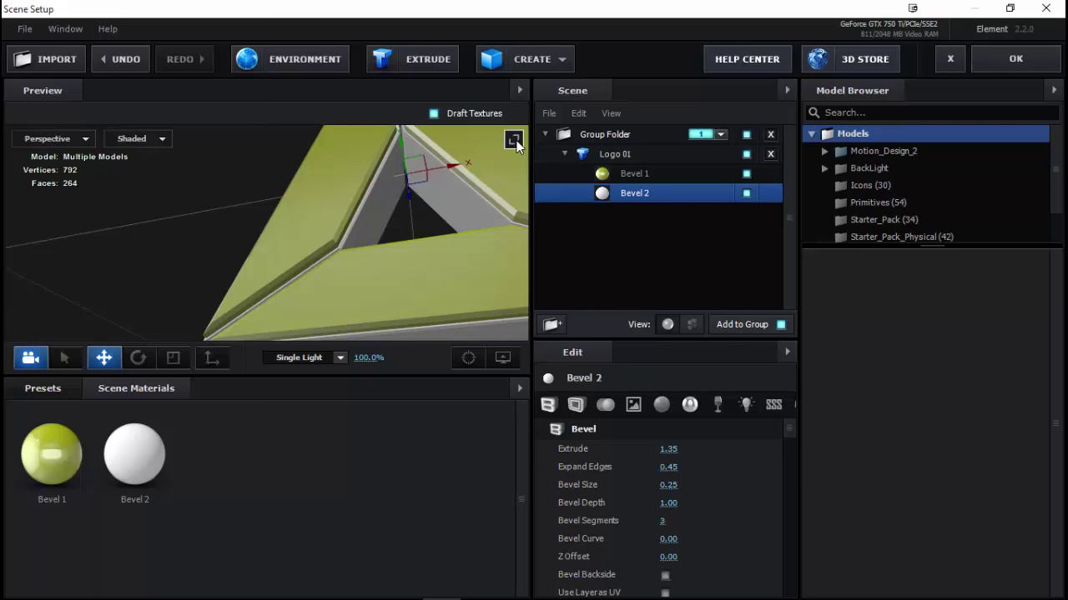
click(514, 141)
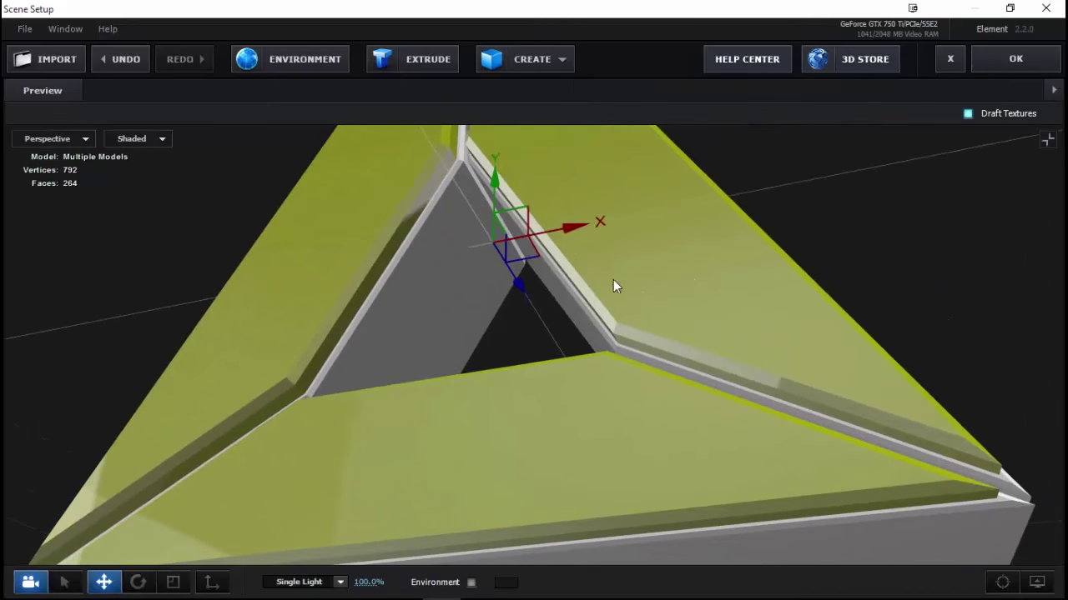
scroll(628, 371, down, 5)
mouse_move(628, 371)
mouse_down()
mouse_move(601, 349)
mouse_move(637, 304)
mouse_move(667, 414)
mouse_up()
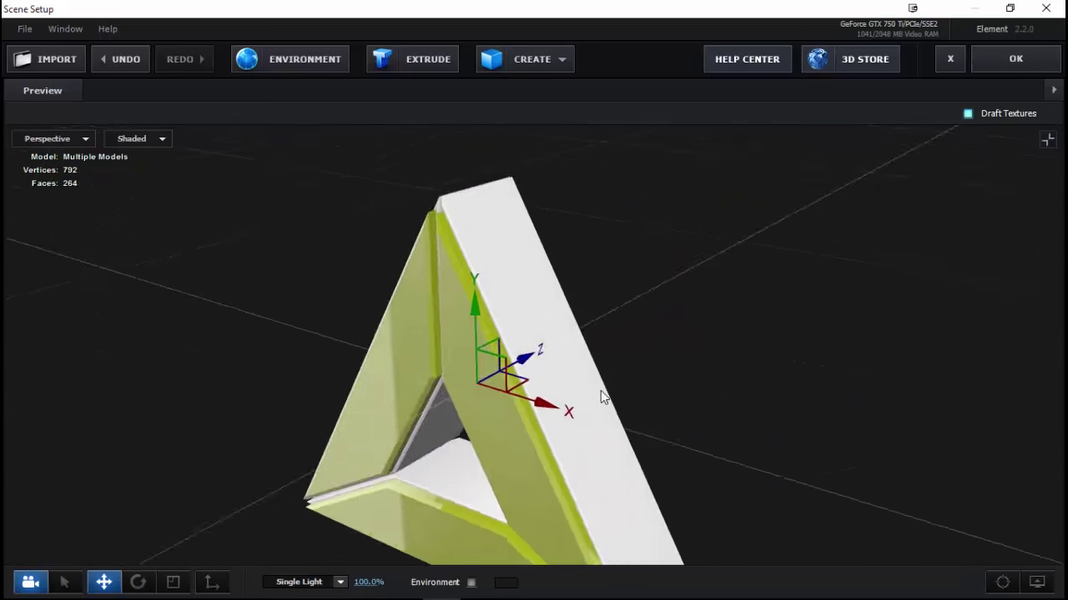
drag(666, 414, 582, 370)
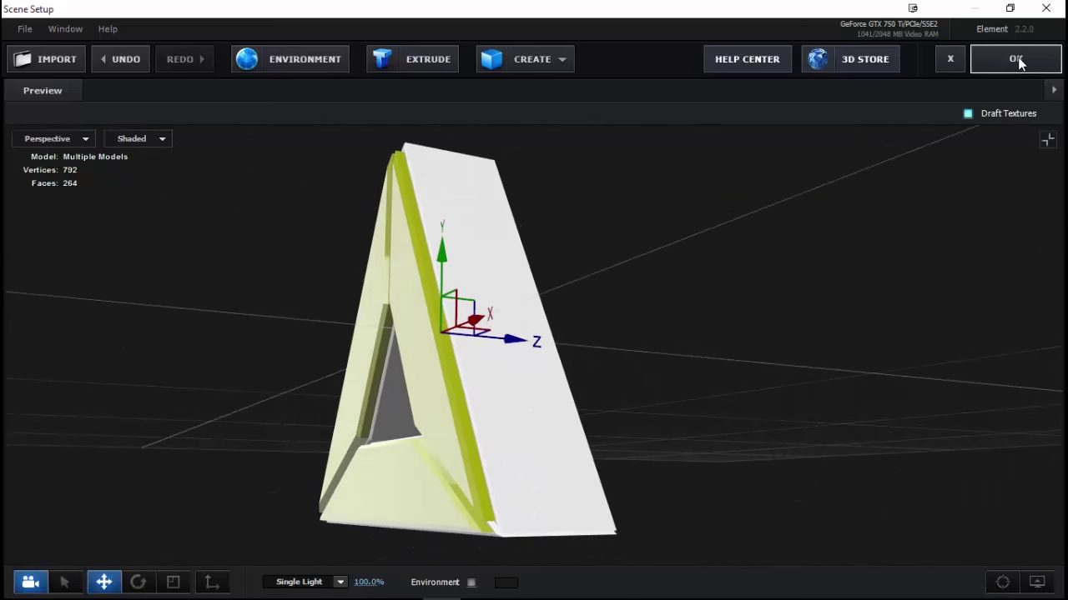
click(1047, 140)
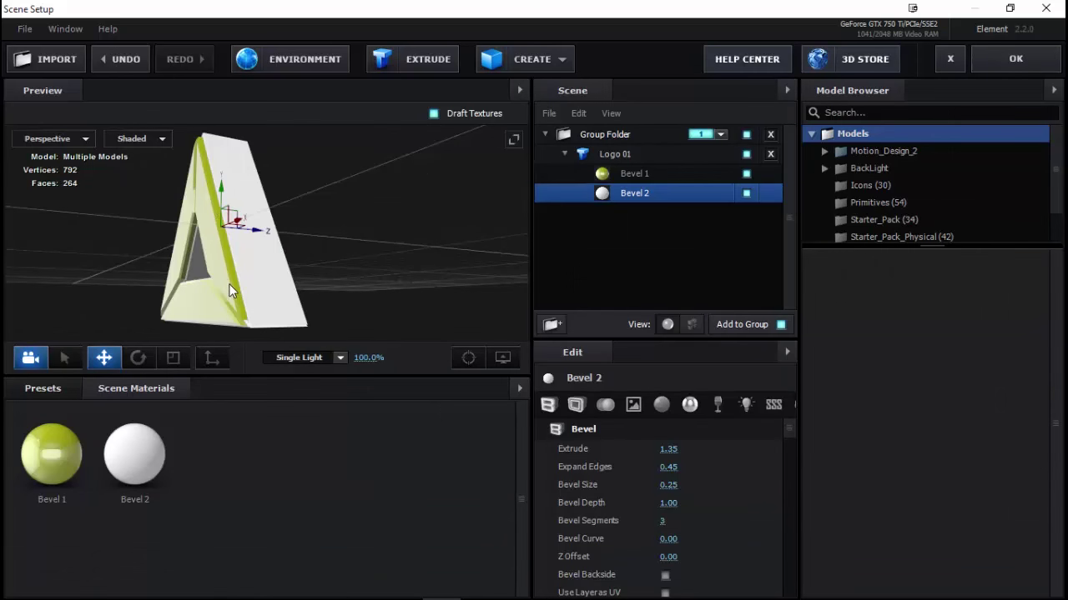
drag(228, 284, 289, 277)
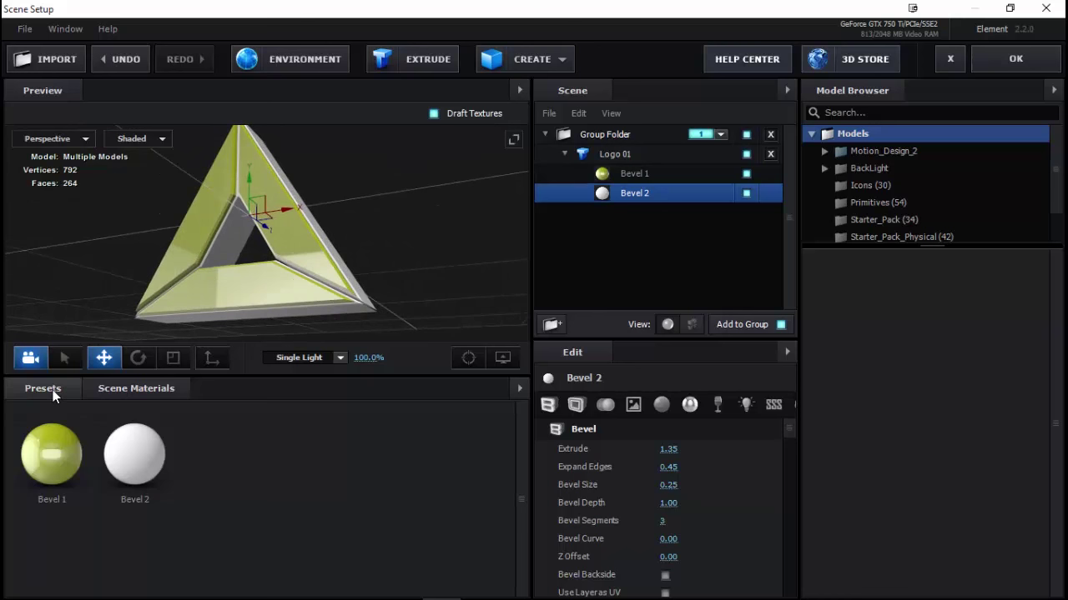
Browse the material presets to Pro_Shaders_2 > Metal.
click(50, 389)
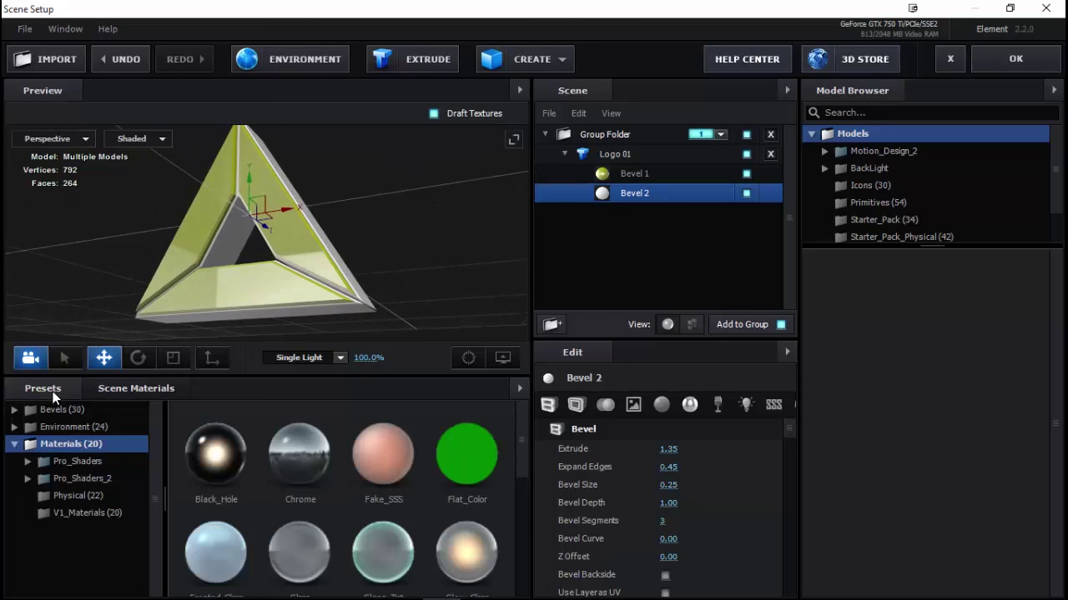
click(70, 480)
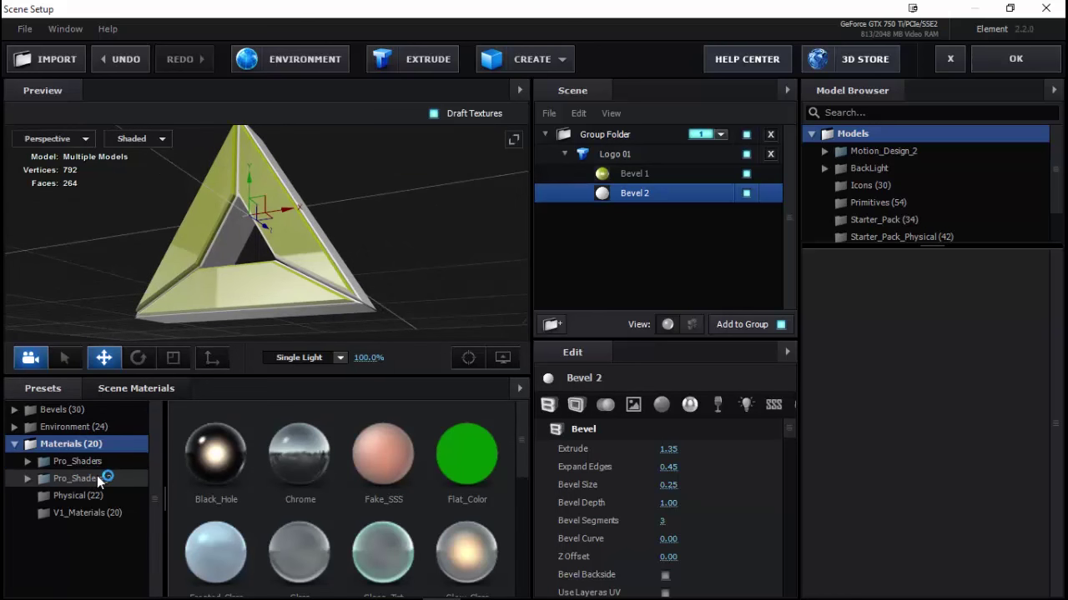
scroll(109, 494, down, 1)
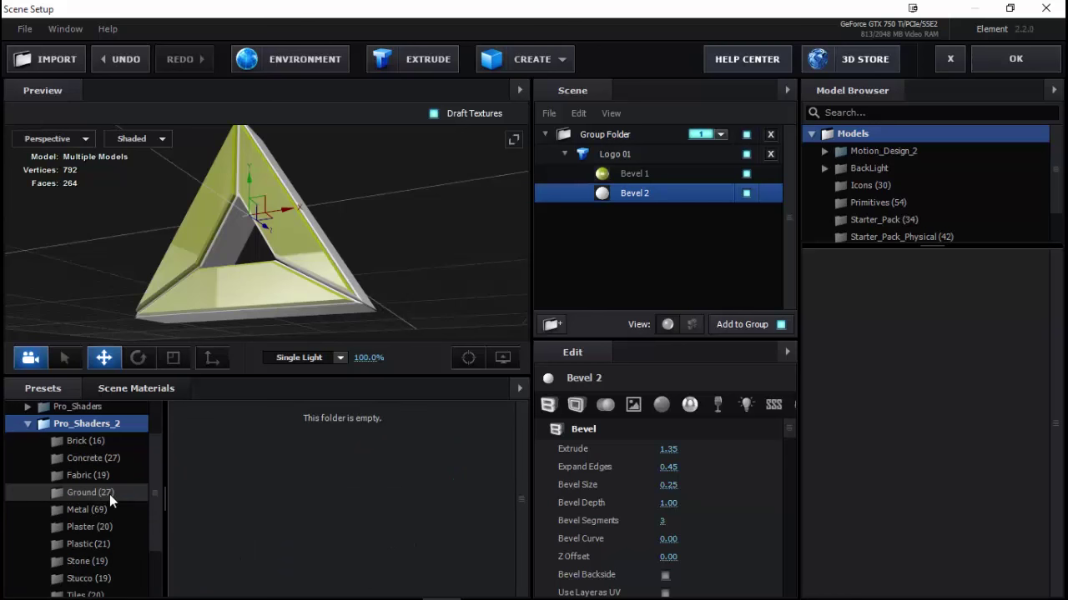
click(110, 493)
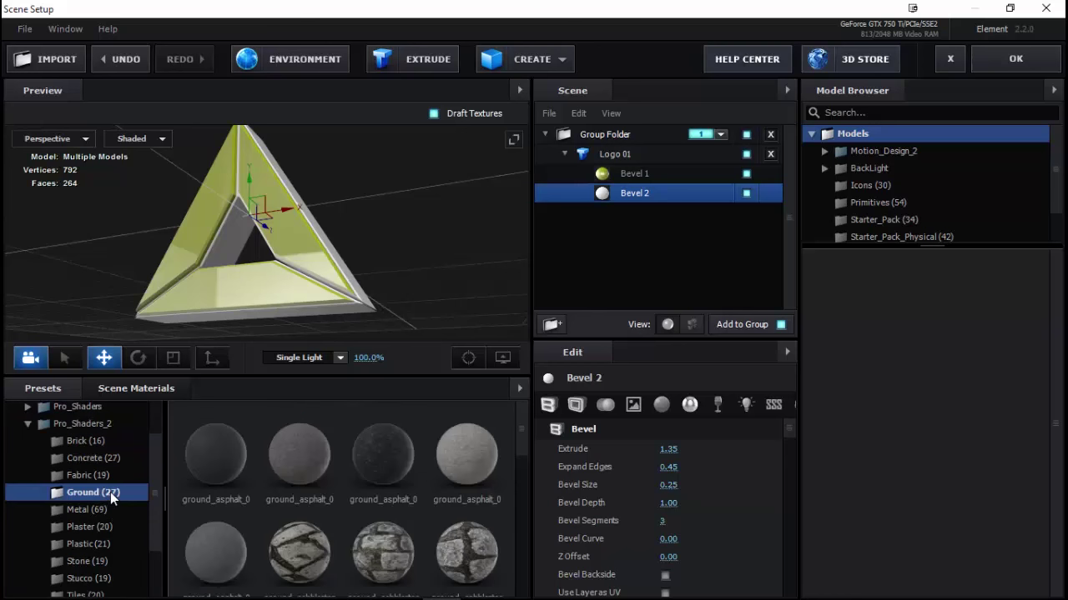
scroll(110, 492, up, 1)
click(92, 461)
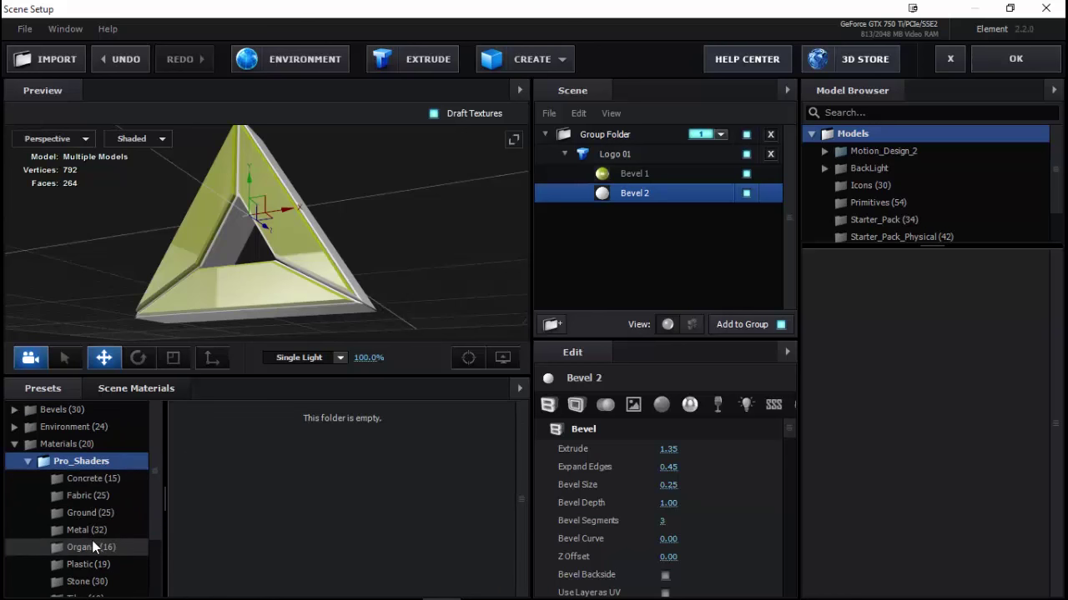
click(96, 544)
click(91, 529)
scroll(91, 534, down, 1)
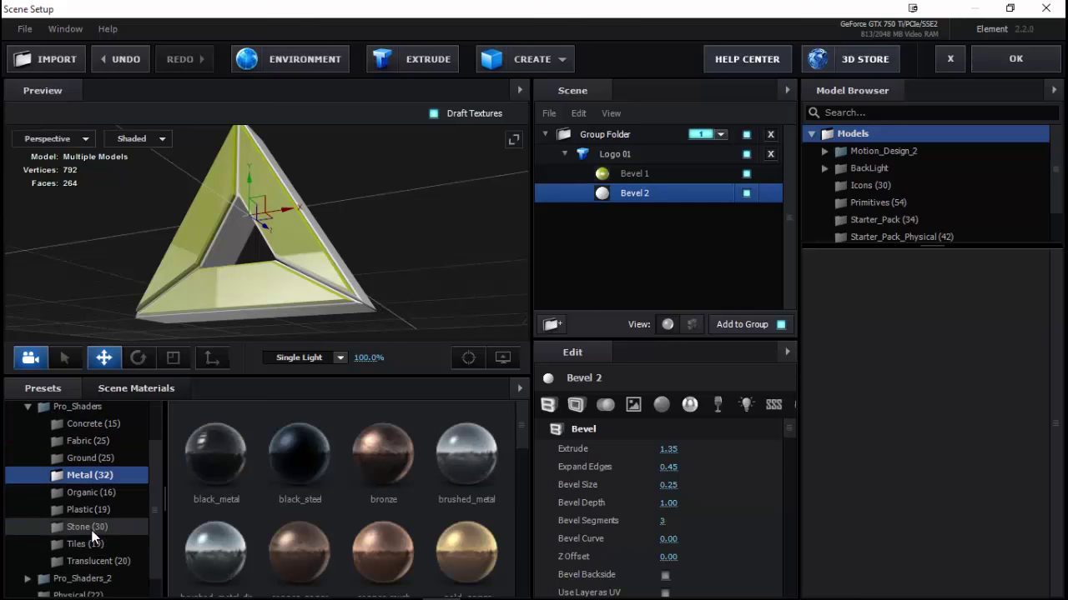
scroll(94, 534, down, 1)
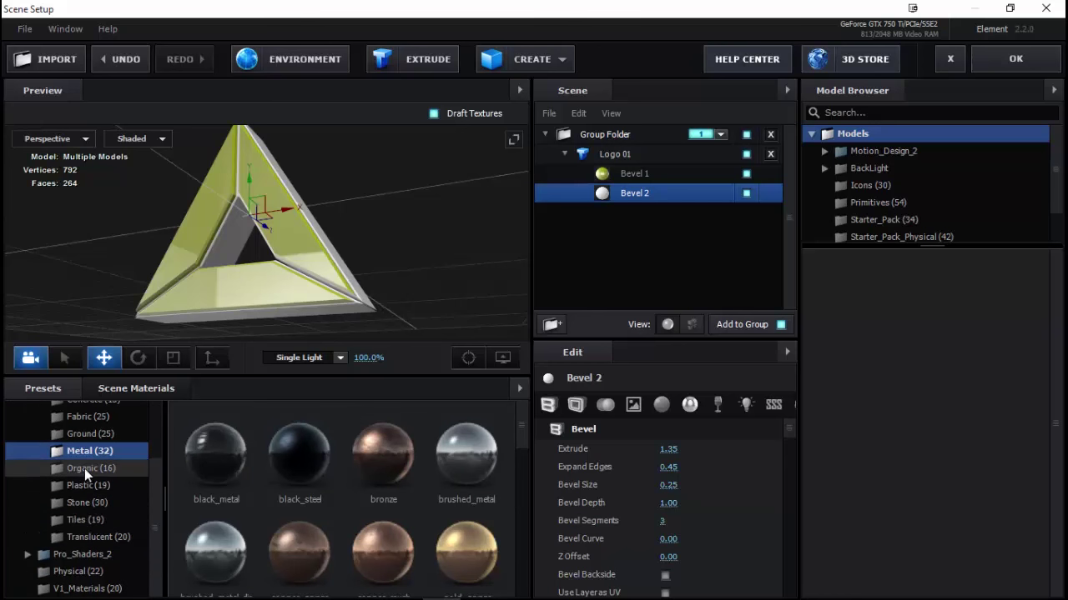
click(76, 554)
scroll(90, 496, down, 2)
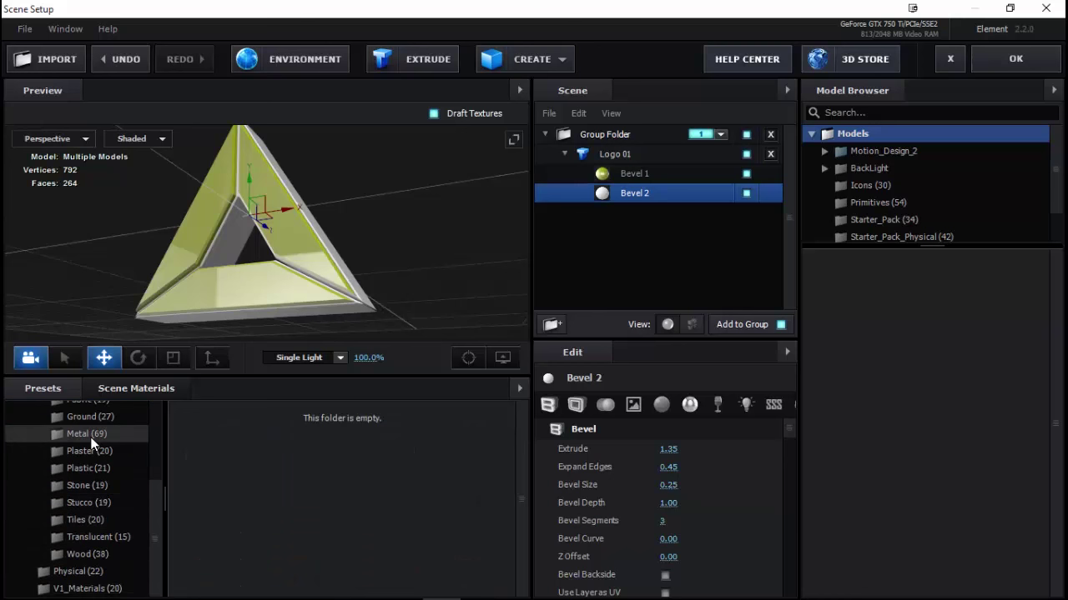
click(92, 437)
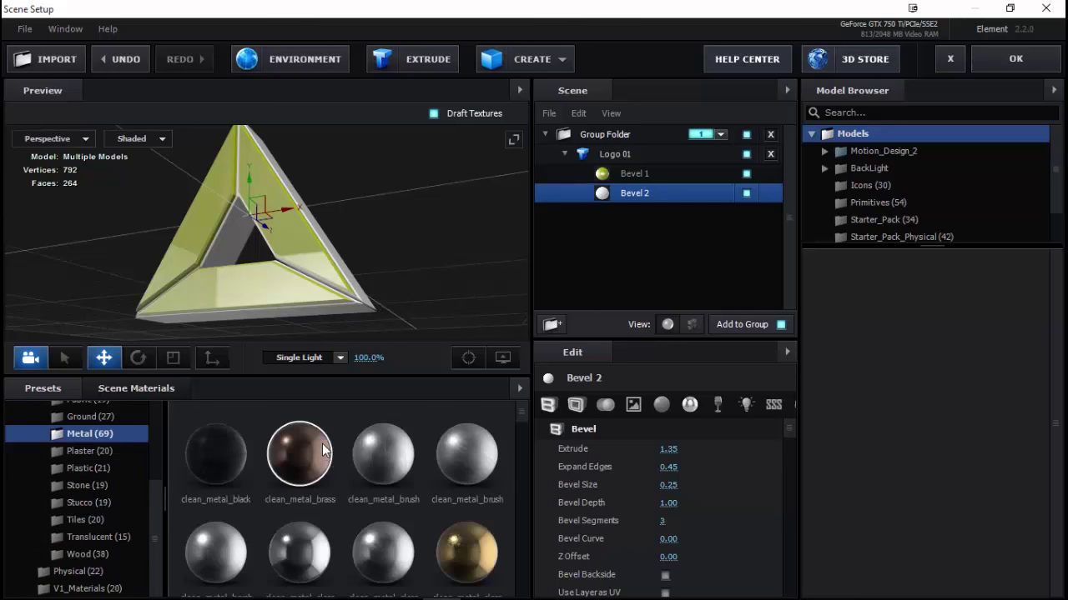
Drag the clean_metal_clean material onto Bevel 2.
drag(299, 310, 261, 310)
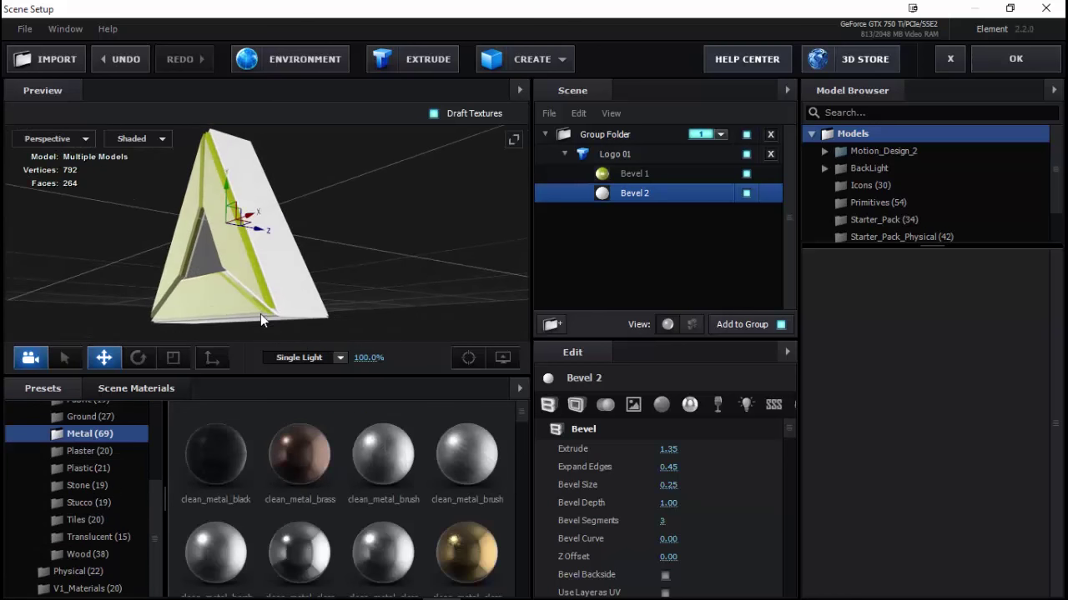
scroll(304, 472, down, 1)
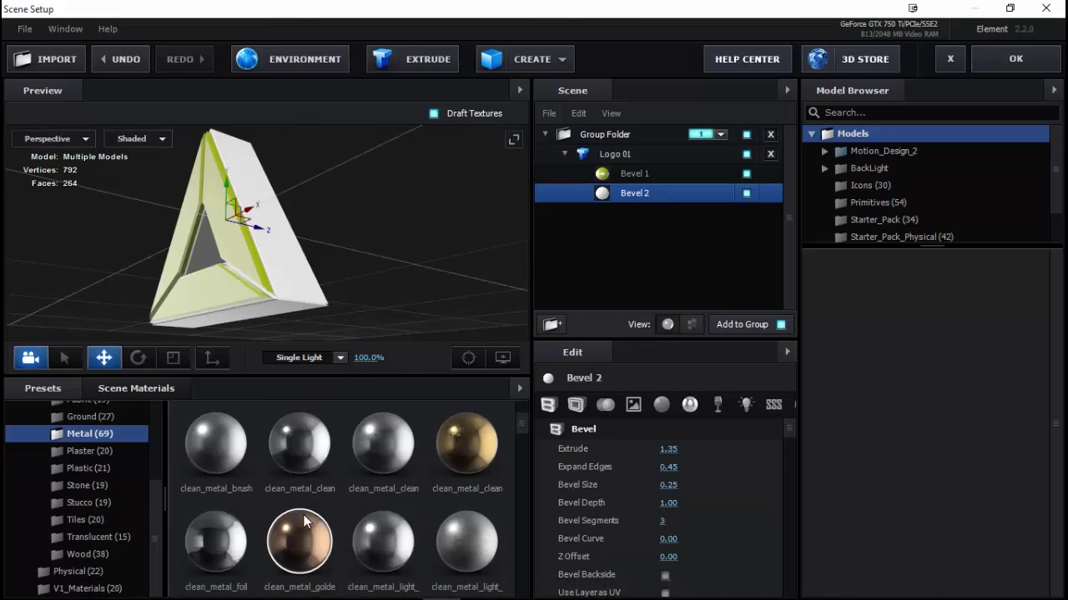
mouse_move(304, 473)
mouse_down()
mouse_move(644, 207)
mouse_move(630, 200)
mouse_up()
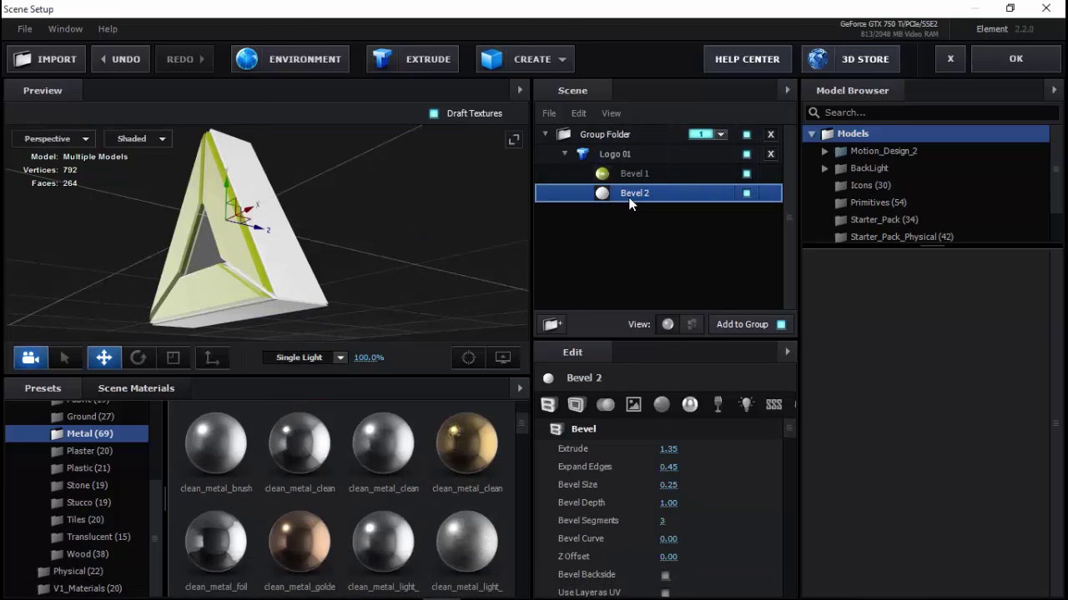
mouse_move(272, 285)
mouse_down()
mouse_move(321, 240)
mouse_move(340, 250)
mouse_move(248, 309)
mouse_move(236, 348)
mouse_move(224, 315)
mouse_move(267, 309)
mouse_move(440, 326)
mouse_move(421, 303)
mouse_move(253, 317)
mouse_move(265, 321)
mouse_up()
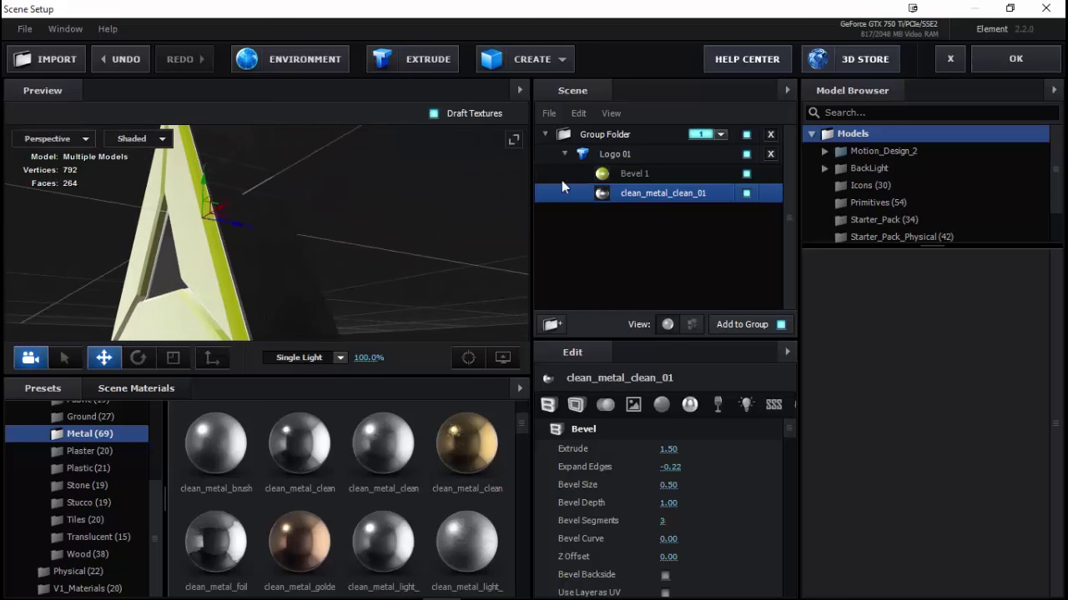
Set Logo 01's Bevel Copies to 3 and select Bevel 3.
click(624, 153)
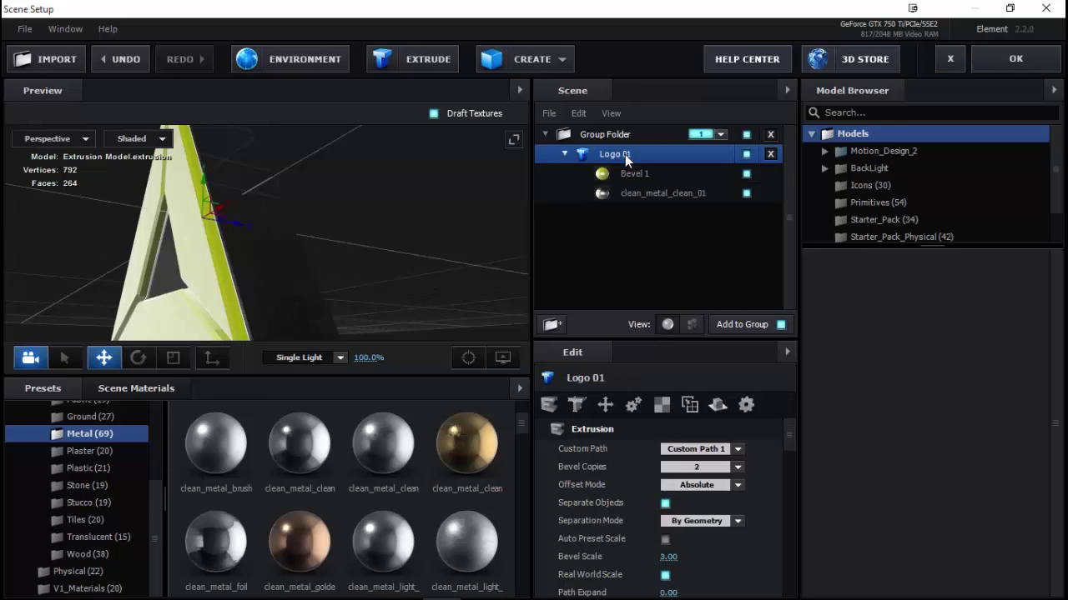
click(737, 468)
click(686, 509)
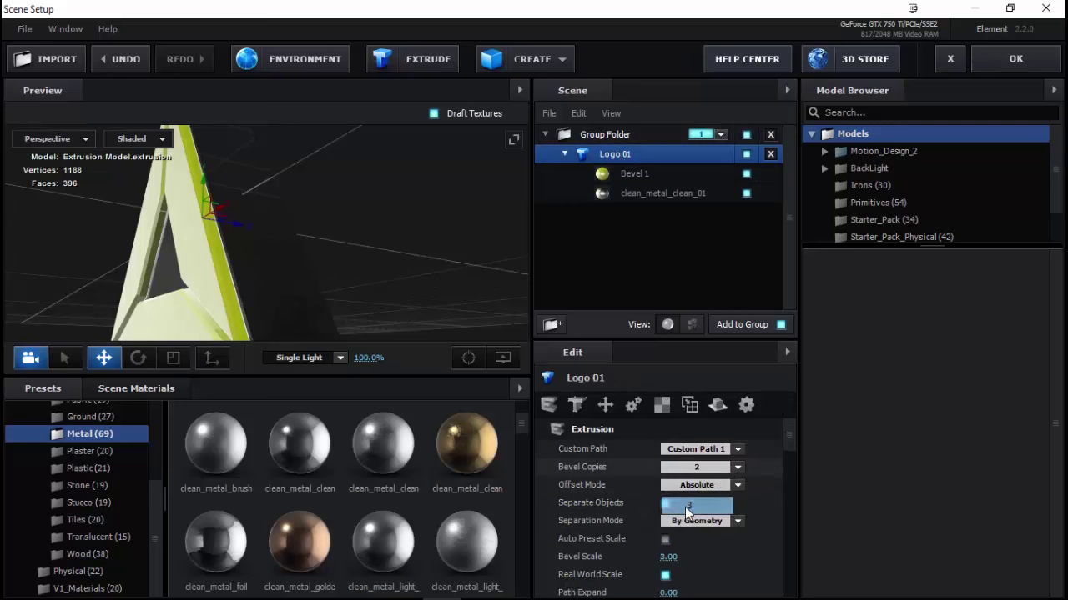
click(637, 214)
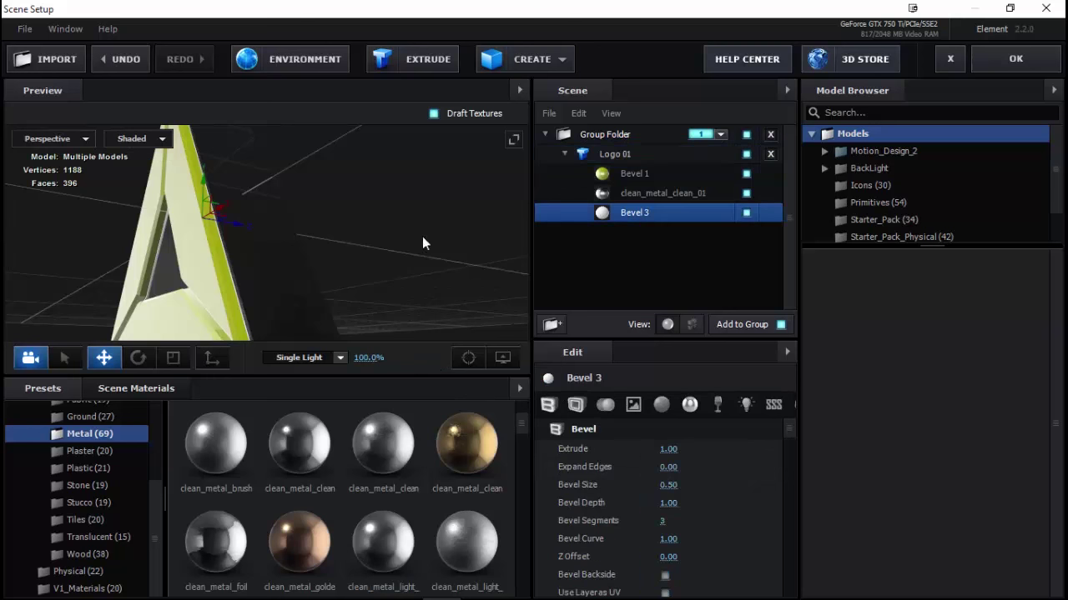
Set Bevel 3's Bevel Curve to 0 and Bevel Size to 0.30.
drag(217, 229, 176, 223)
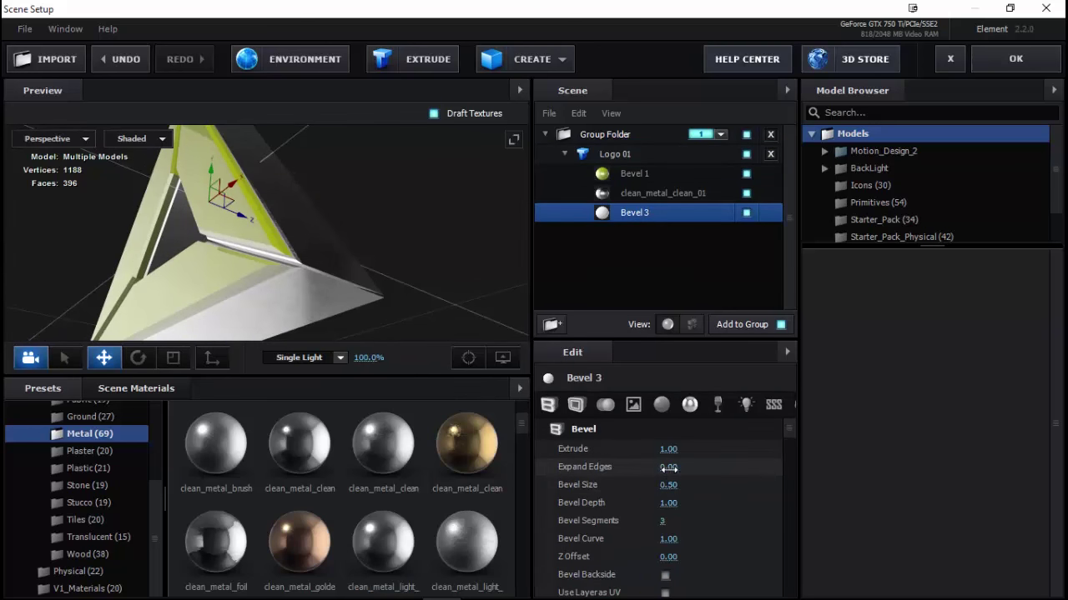
drag(688, 470, 727, 476)
click(669, 540)
text(0)
key(Return)
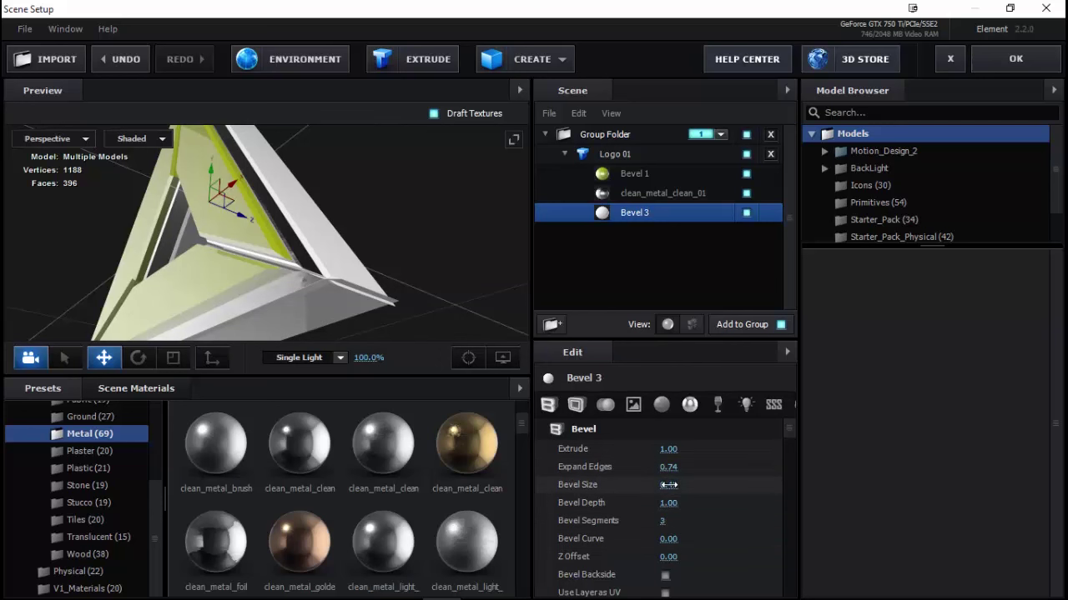
drag(671, 489, 657, 489)
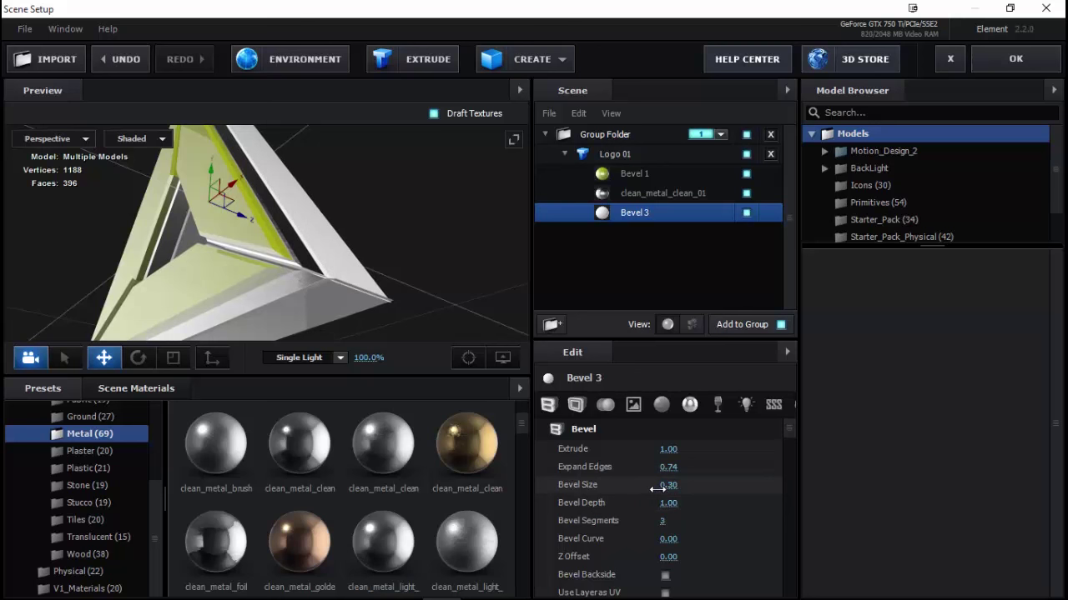
Set Bevel 3's Expand Edges to 0.68, Extrude to 1.11 and Bevel Depth to 0.81.
drag(284, 300, 330, 283)
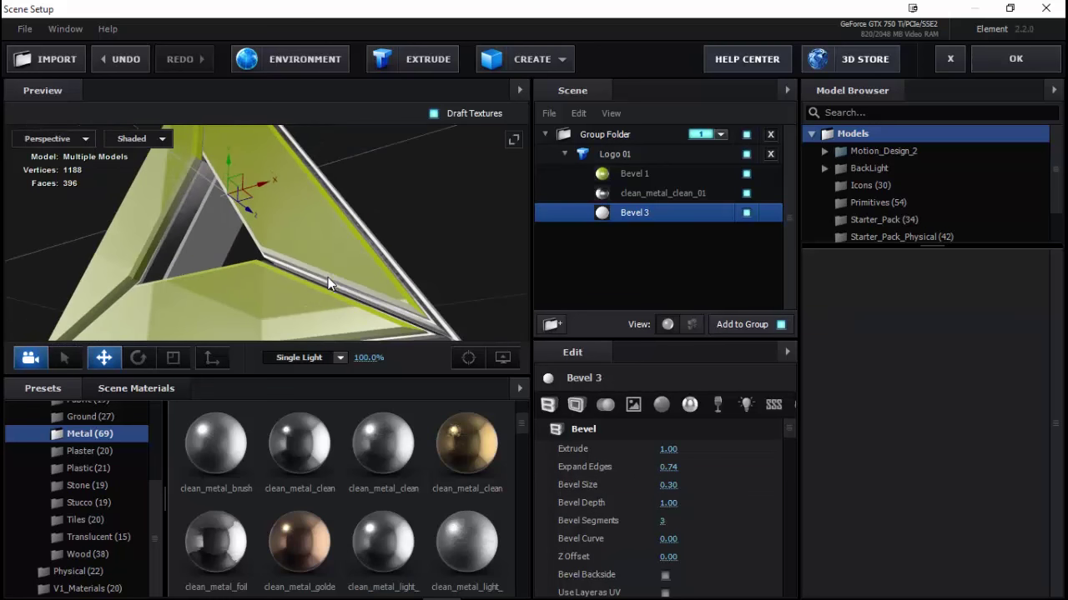
drag(328, 283, 301, 273)
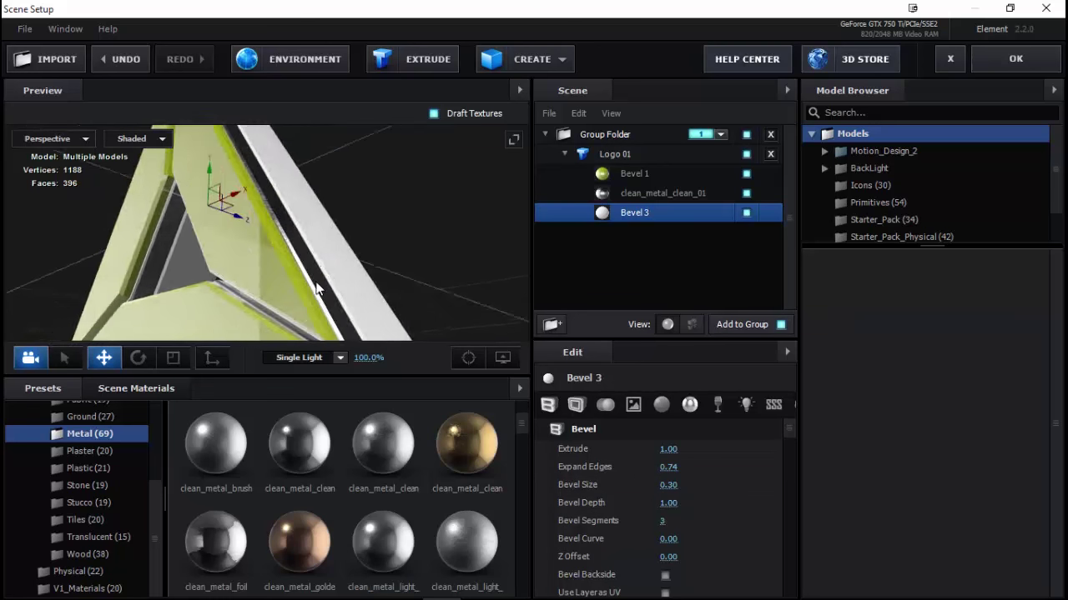
mouse_move(668, 467)
mouse_down()
mouse_move(686, 469)
mouse_move(663, 470)
mouse_up()
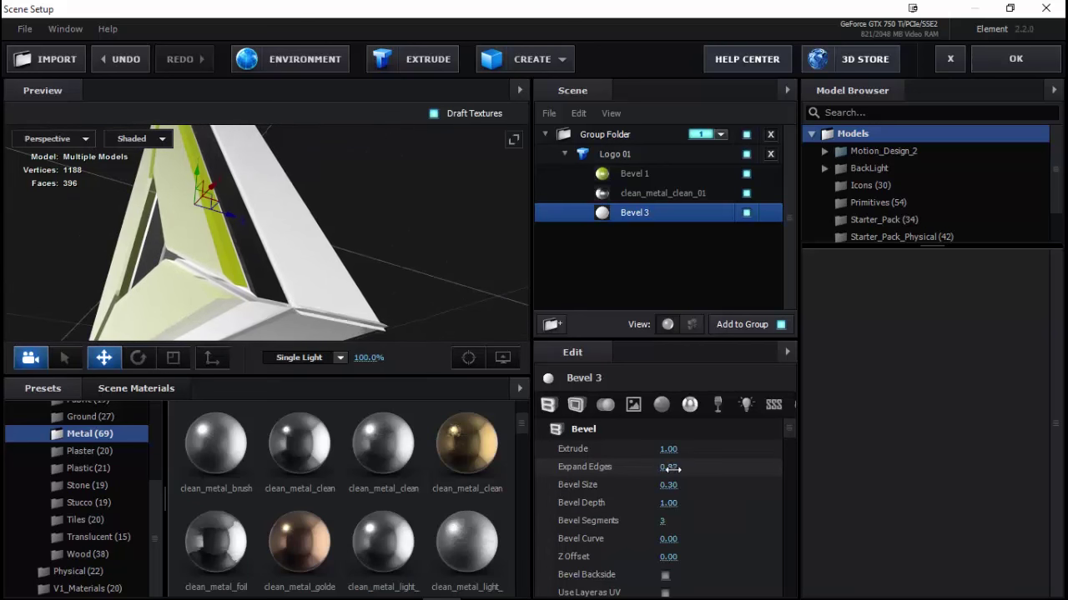
drag(666, 451, 684, 455)
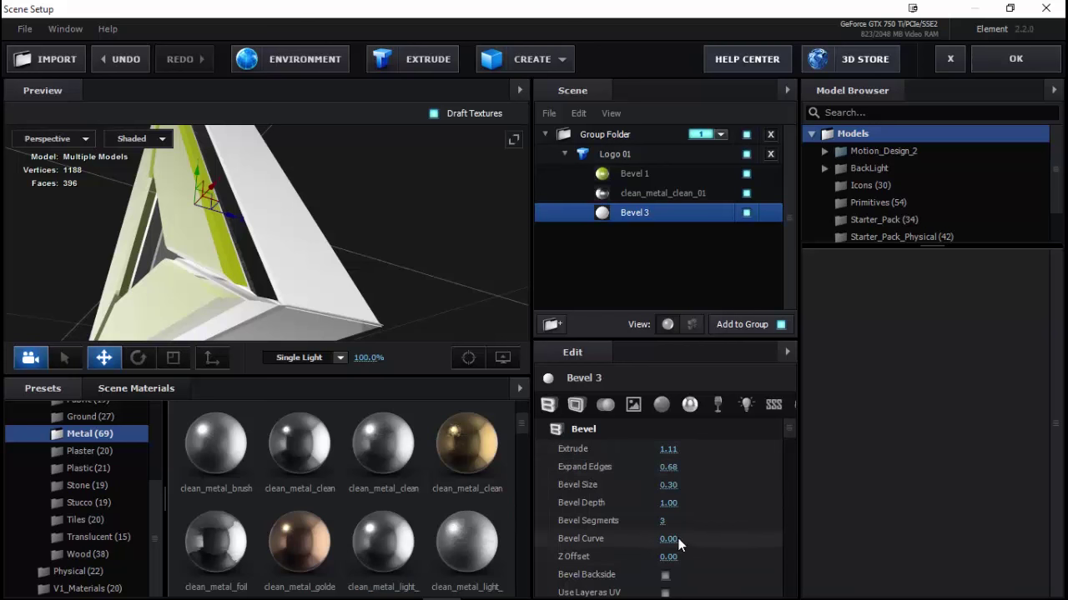
mouse_move(668, 503)
mouse_down()
mouse_move(750, 510)
mouse_move(667, 510)
mouse_up()
mouse_move(259, 259)
mouse_down()
mouse_move(299, 270)
mouse_move(372, 222)
mouse_move(338, 307)
mouse_move(260, 247)
mouse_move(274, 306)
mouse_up()
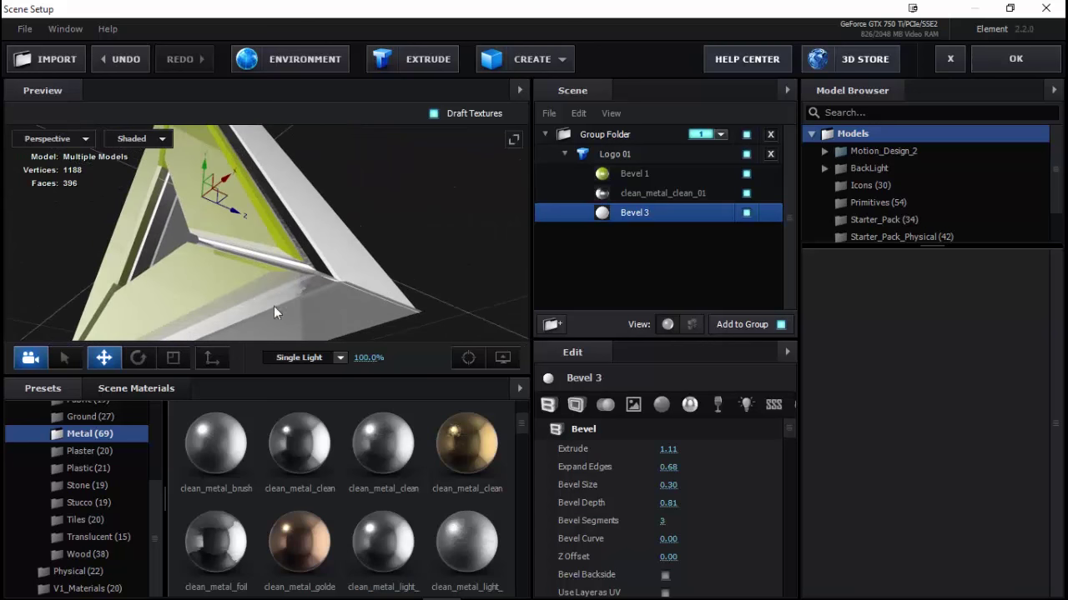
scroll(392, 500, down, 3)
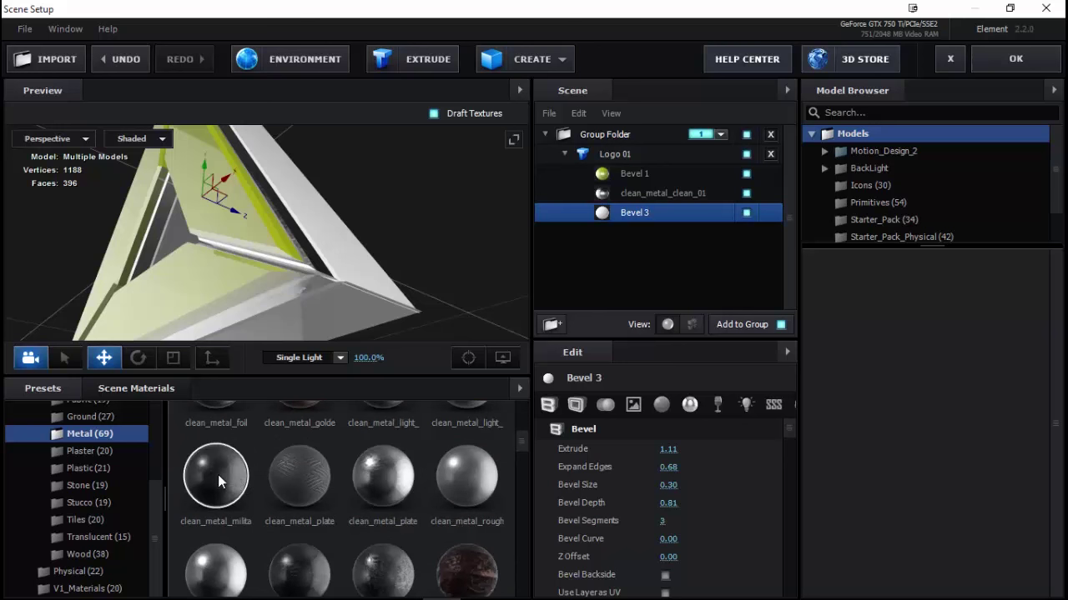
drag(217, 475, 622, 213)
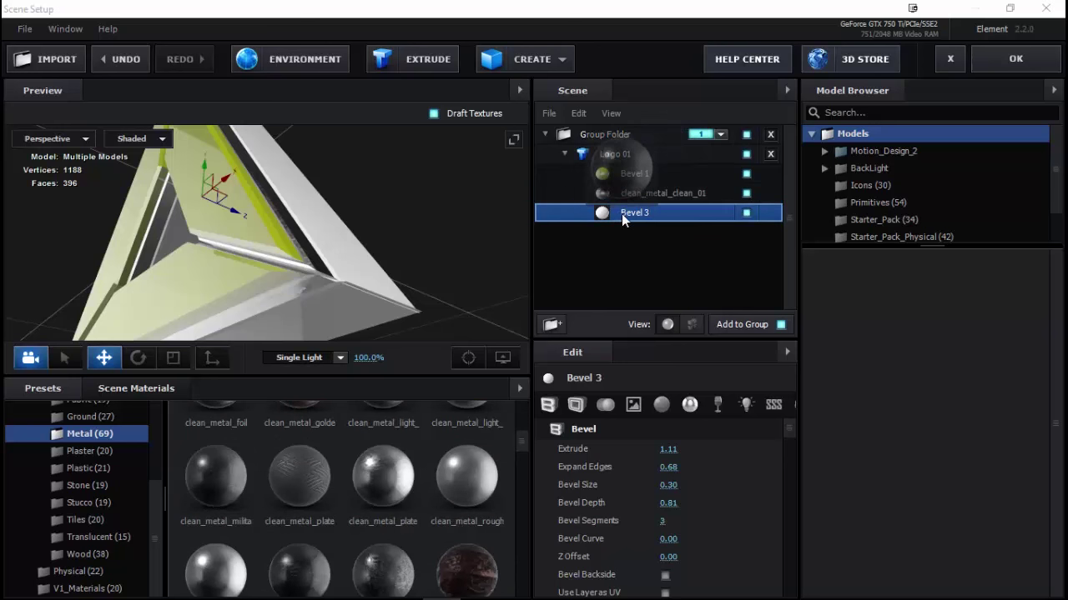
mouse_move(365, 255)
mouse_down()
mouse_move(310, 238)
mouse_move(477, 216)
mouse_move(360, 270)
mouse_up()
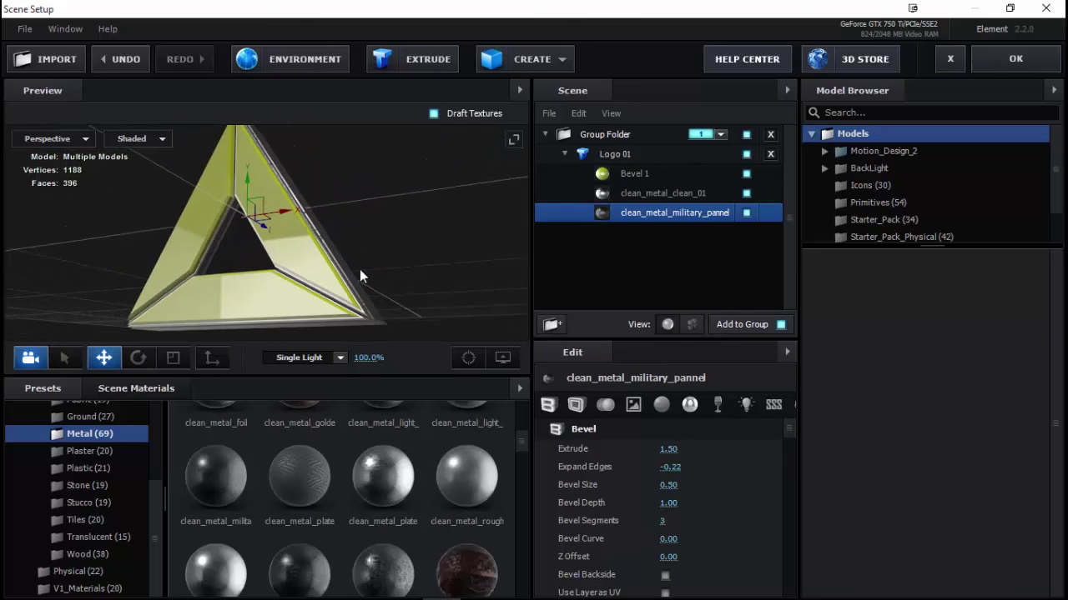
mouse_move(360, 270)
mouse_down()
mouse_move(270, 284)
mouse_move(322, 247)
mouse_move(324, 259)
mouse_move(425, 296)
mouse_move(328, 273)
mouse_move(185, 272)
mouse_up()
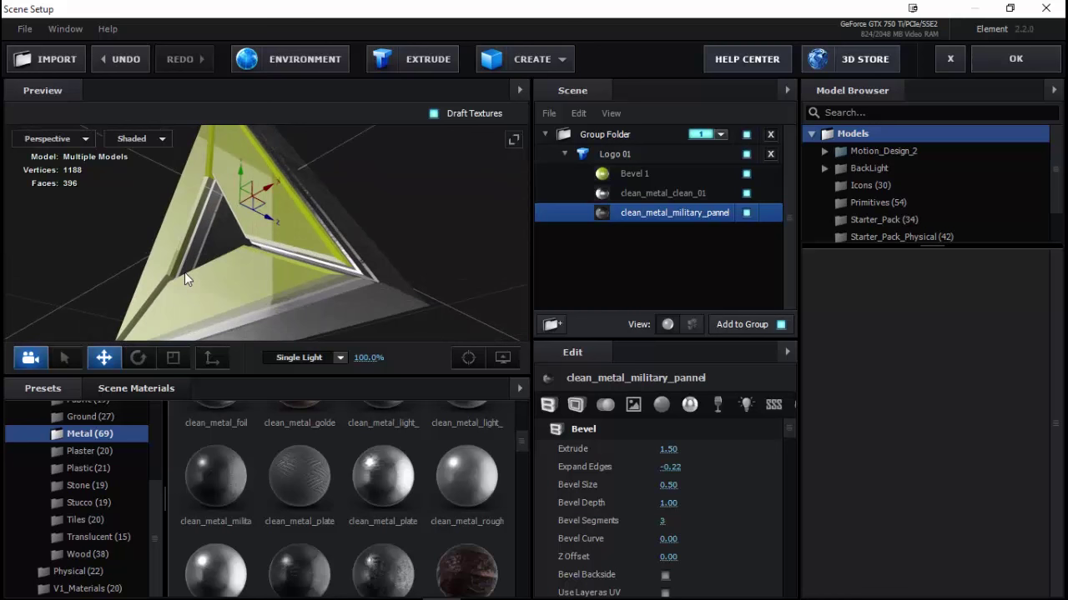
mouse_move(218, 277)
mouse_down()
mouse_move(231, 309)
mouse_move(190, 289)
mouse_move(217, 296)
mouse_move(219, 327)
mouse_up()
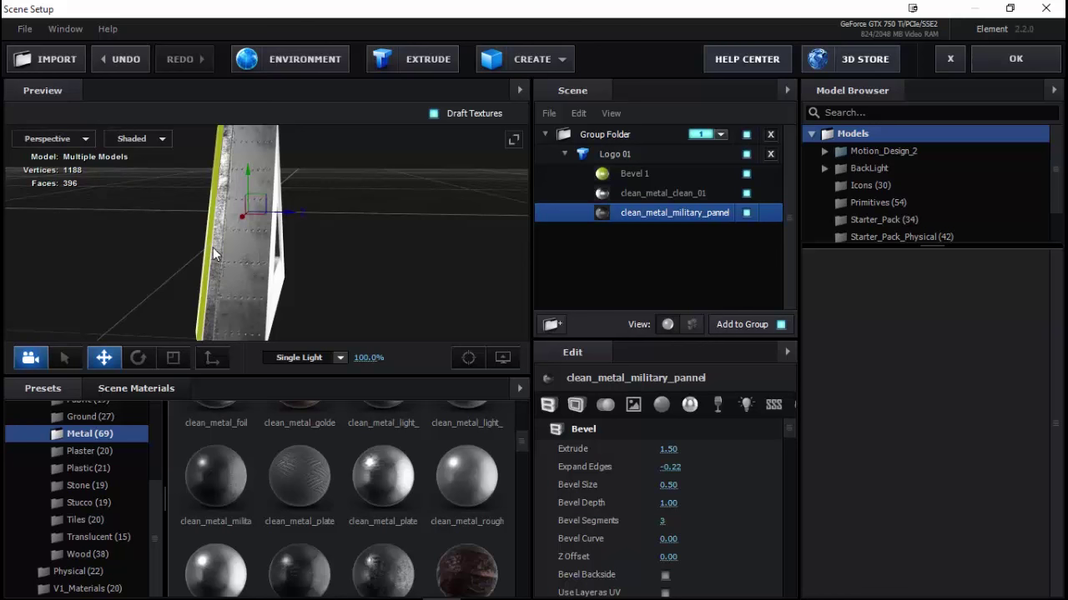
drag(217, 254, 289, 206)
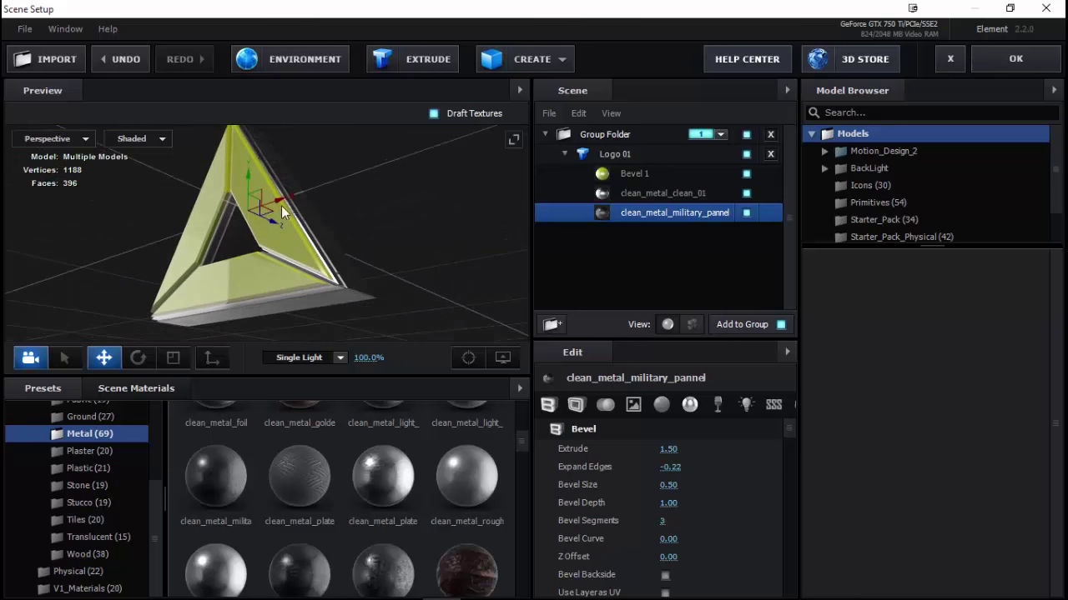
mouse_move(295, 265)
mouse_down()
mouse_move(374, 270)
mouse_move(371, 260)
mouse_move(295, 280)
mouse_move(270, 266)
mouse_move(279, 248)
mouse_move(317, 256)
mouse_move(342, 282)
mouse_move(326, 286)
mouse_move(292, 248)
mouse_move(324, 277)
mouse_move(319, 267)
mouse_move(283, 288)
mouse_up()
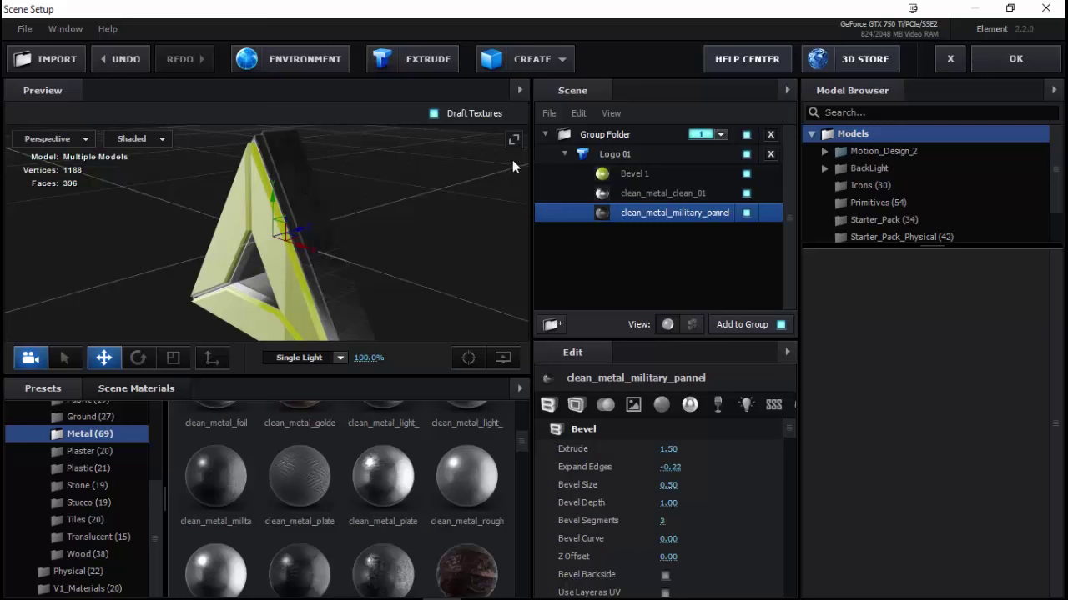
click(535, 62)
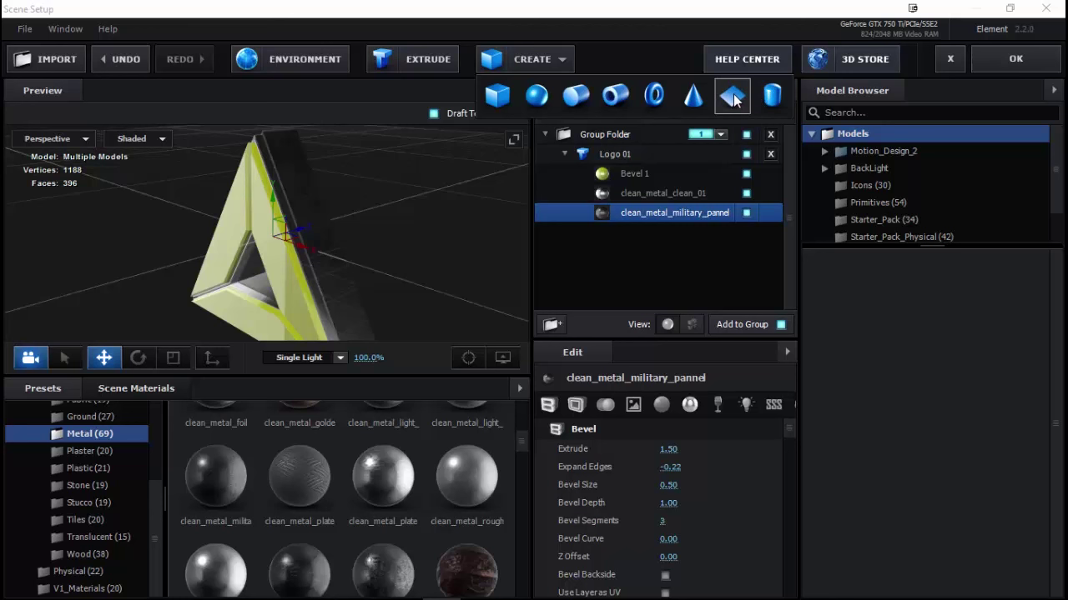
Add a 1.00 × 1.00 Plane Model from CREATE and switch to rotating it.
click(733, 96)
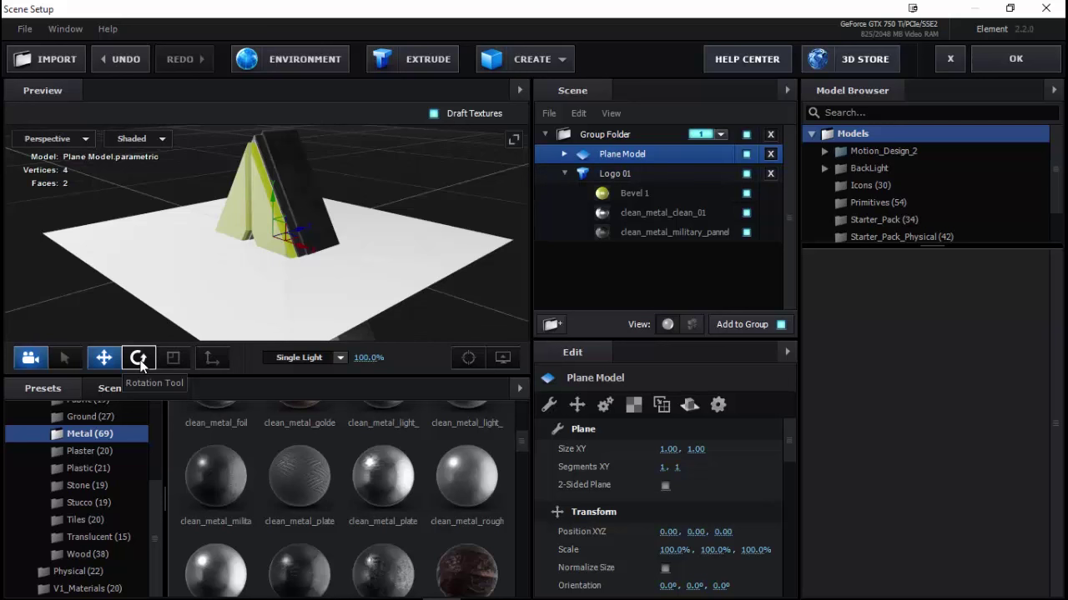
click(138, 360)
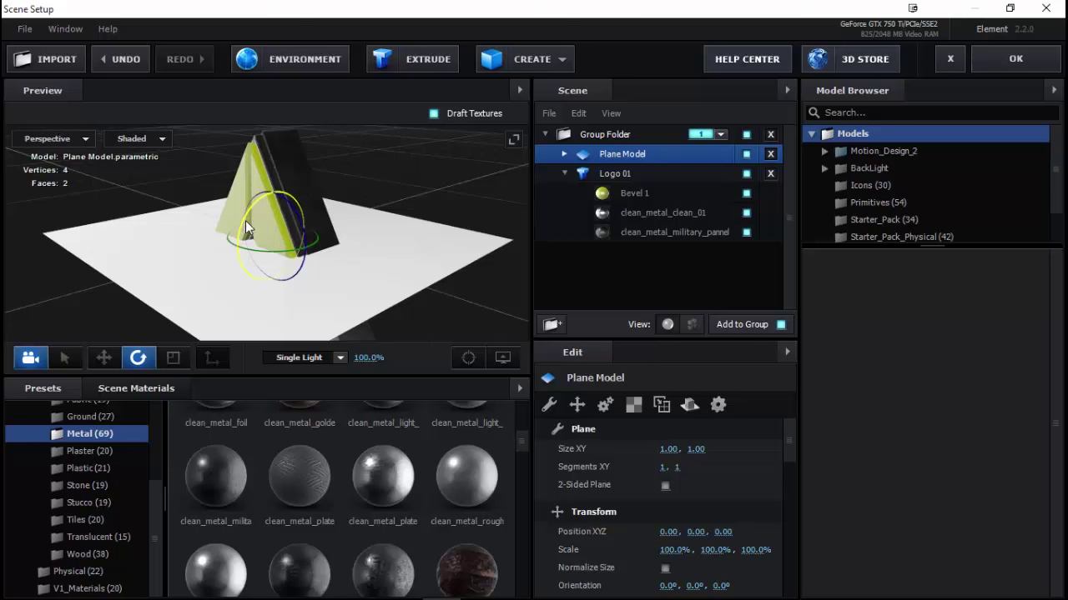
Rotate the plane to a 270° orientation, undoing the extra overshoot.
drag(236, 243, 233, 265)
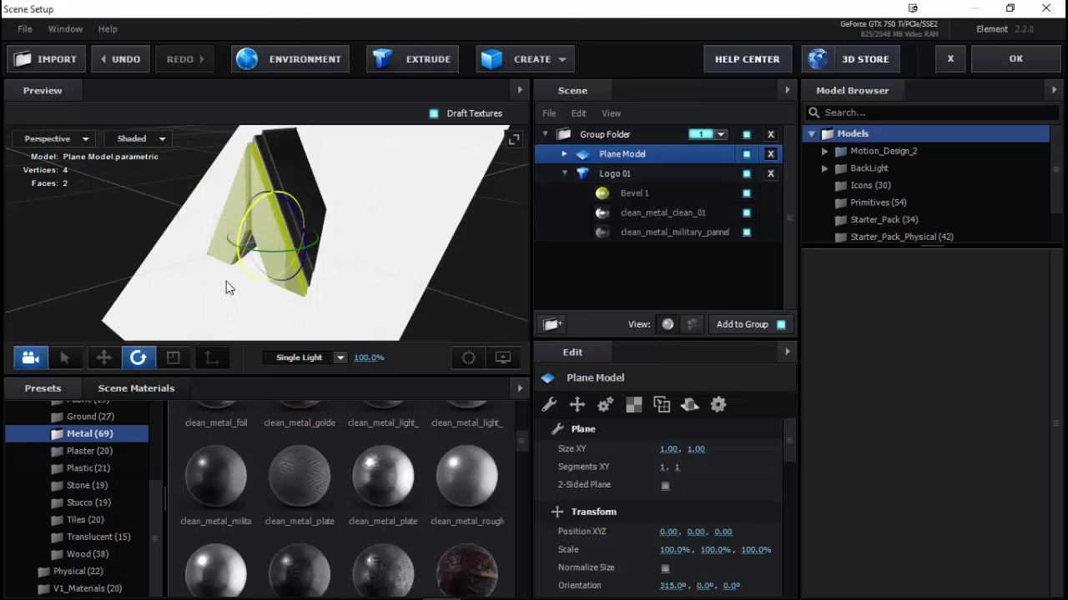
drag(226, 294, 225, 314)
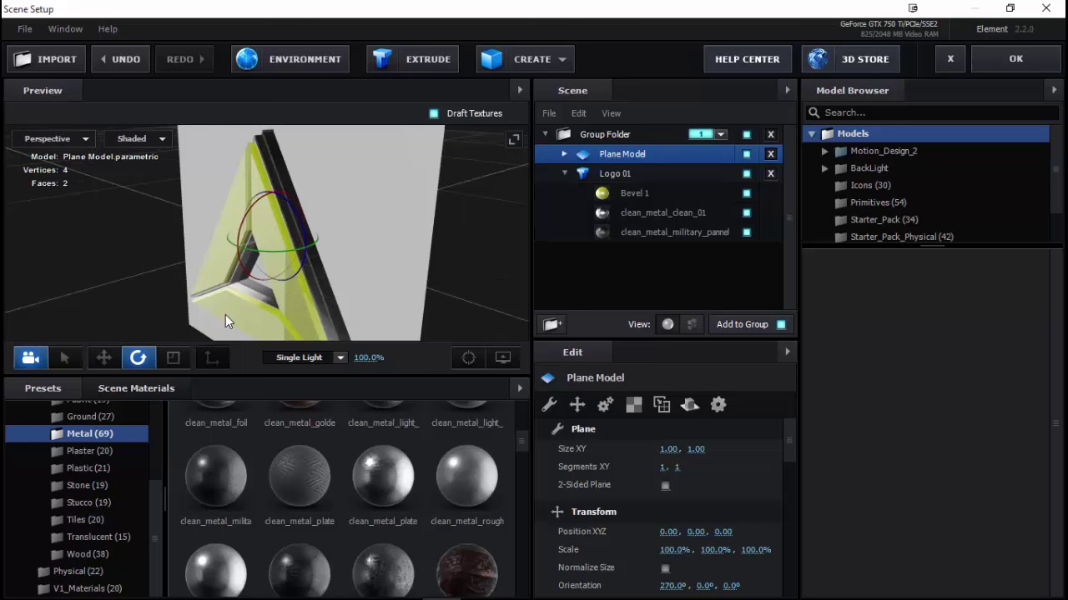
scroll(279, 259, down, 2)
scroll(279, 259, down, 2)
drag(278, 259, 308, 268)
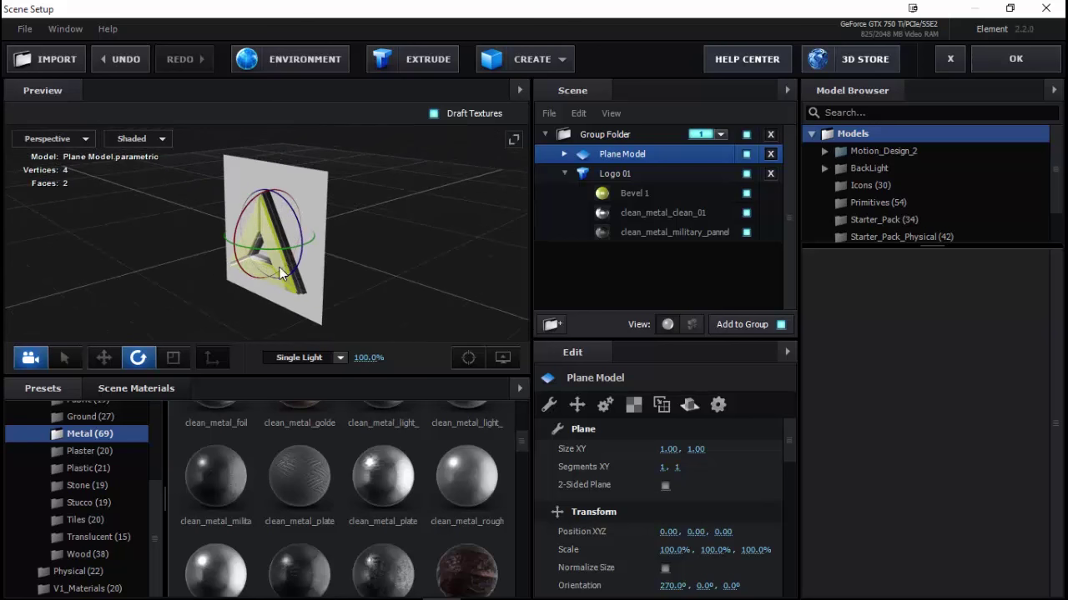
key(ctrl+z)
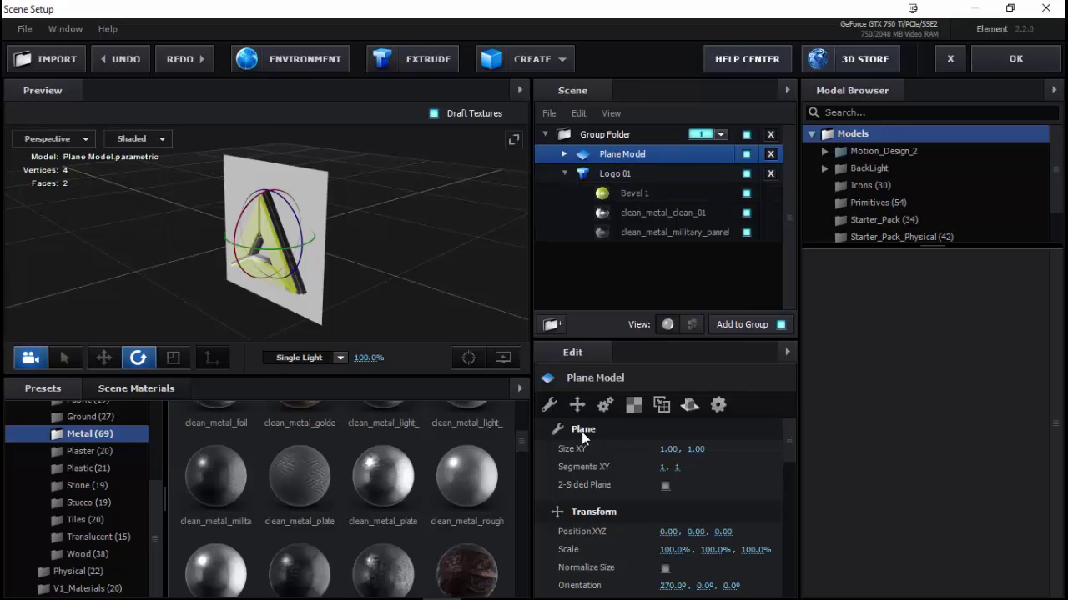
Enlarge the plane to a Size XY of 10 × 10.
click(668, 451)
text(10)
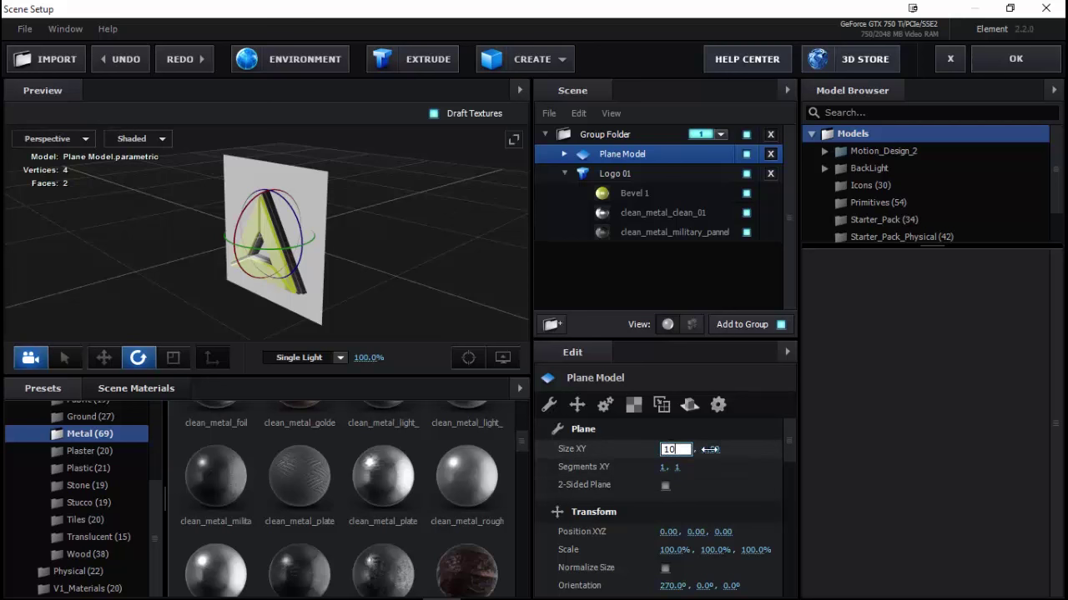
key(Return)
click(704, 449)
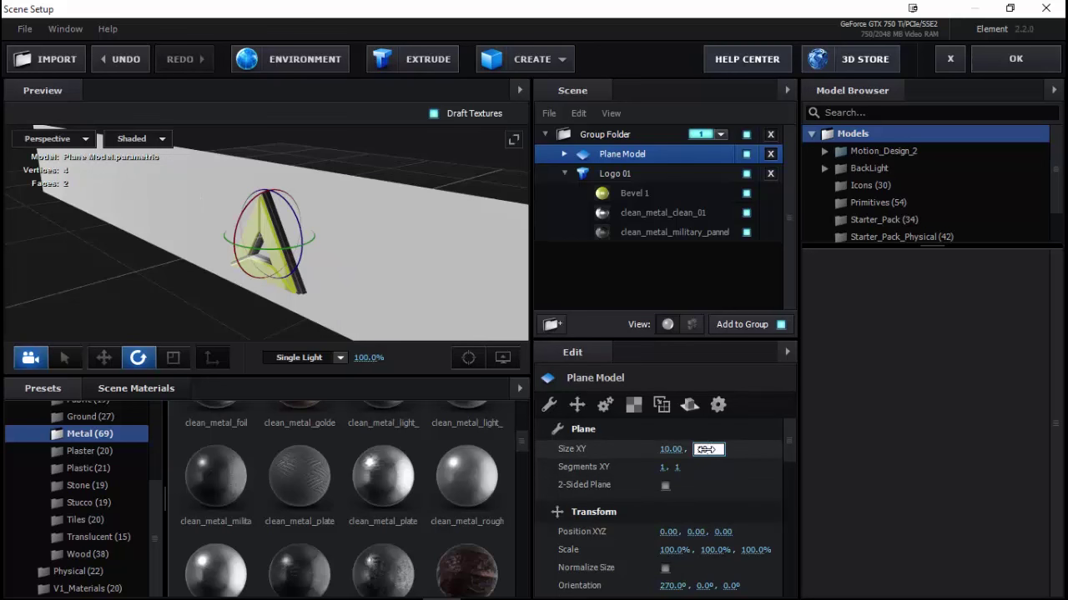
text(10)
key(Return)
mouse_move(363, 264)
mouse_down()
mouse_move(321, 205)
mouse_move(434, 244)
mouse_move(390, 265)
mouse_move(345, 224)
mouse_up()
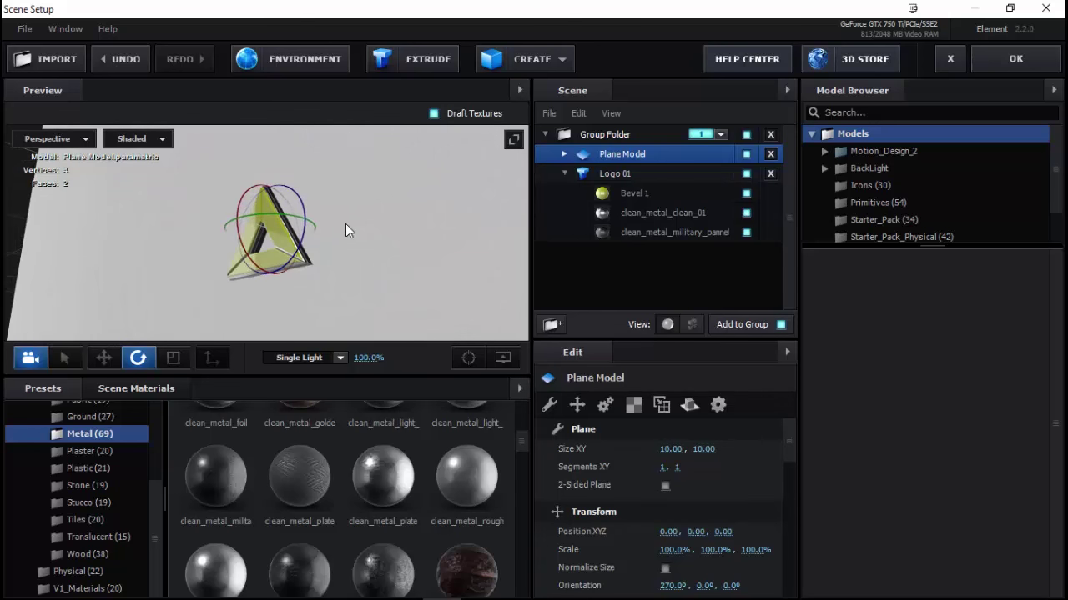
click(73, 359)
click(104, 358)
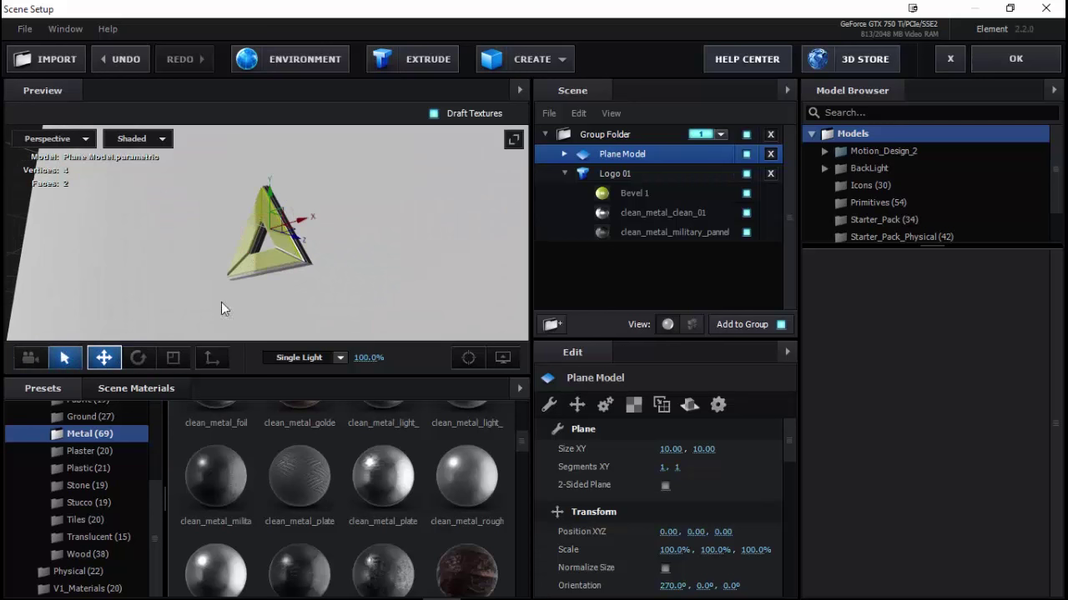
scroll(318, 254, up, 3)
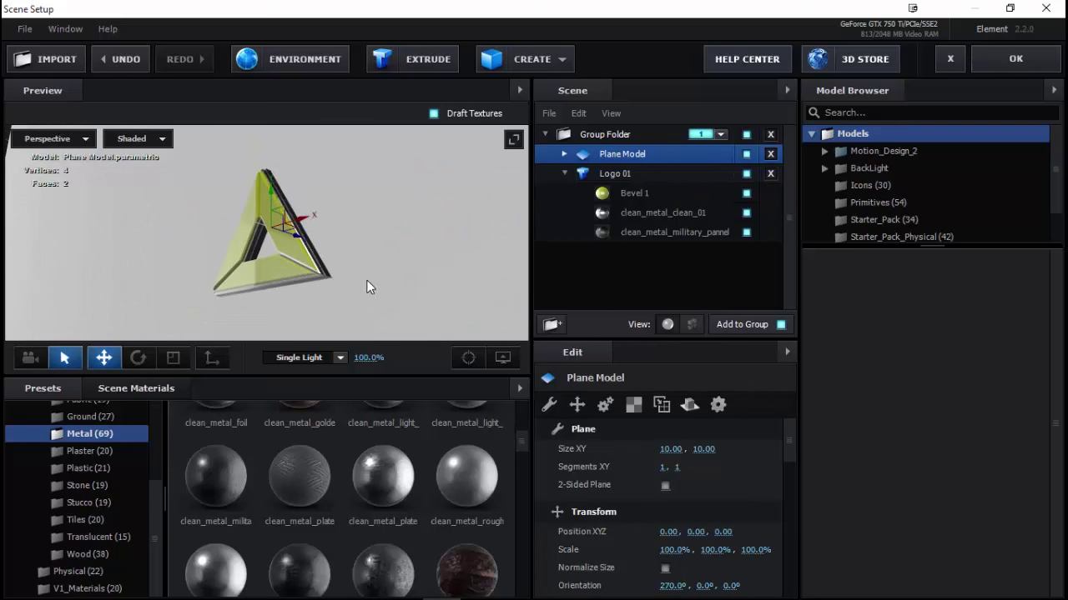
scroll(369, 289, down, 2)
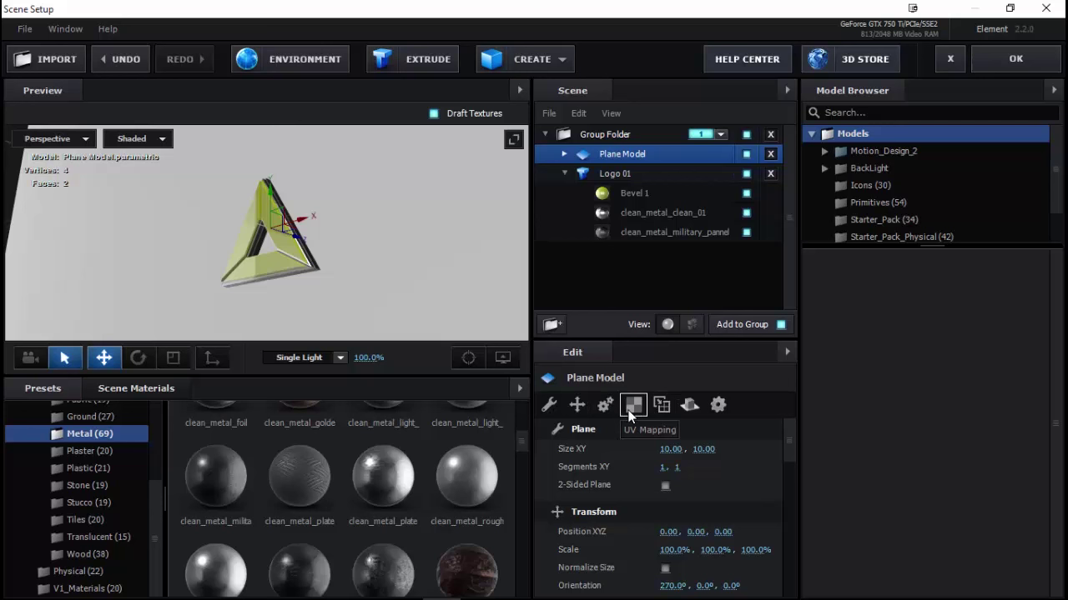
Set the Plane Model's UV Repeat to 10 × 10 so its texture tiles across the floor.
scroll(627, 468, down, 3)
scroll(628, 471, down, 5)
scroll(632, 485, up, 2)
scroll(630, 484, up, 2)
scroll(630, 480, up, 2)
scroll(630, 476, up, 1)
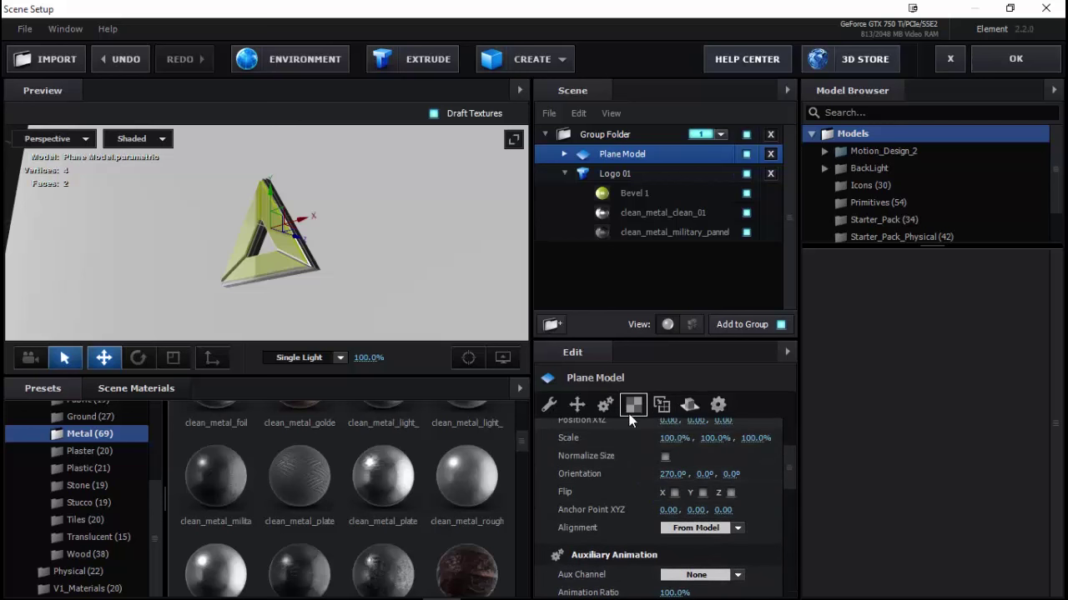
click(633, 406)
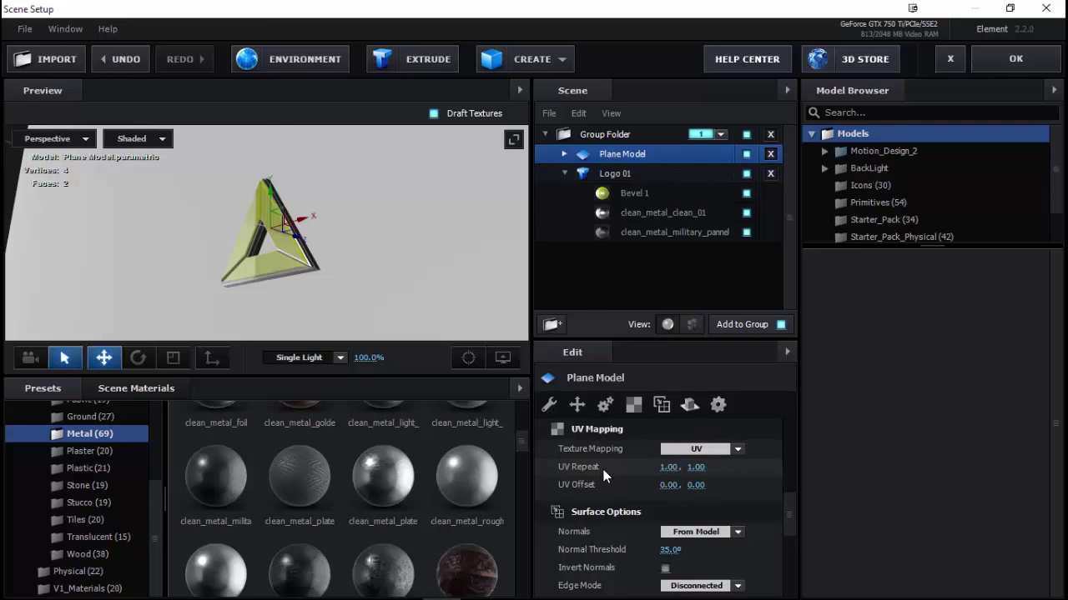
click(668, 467)
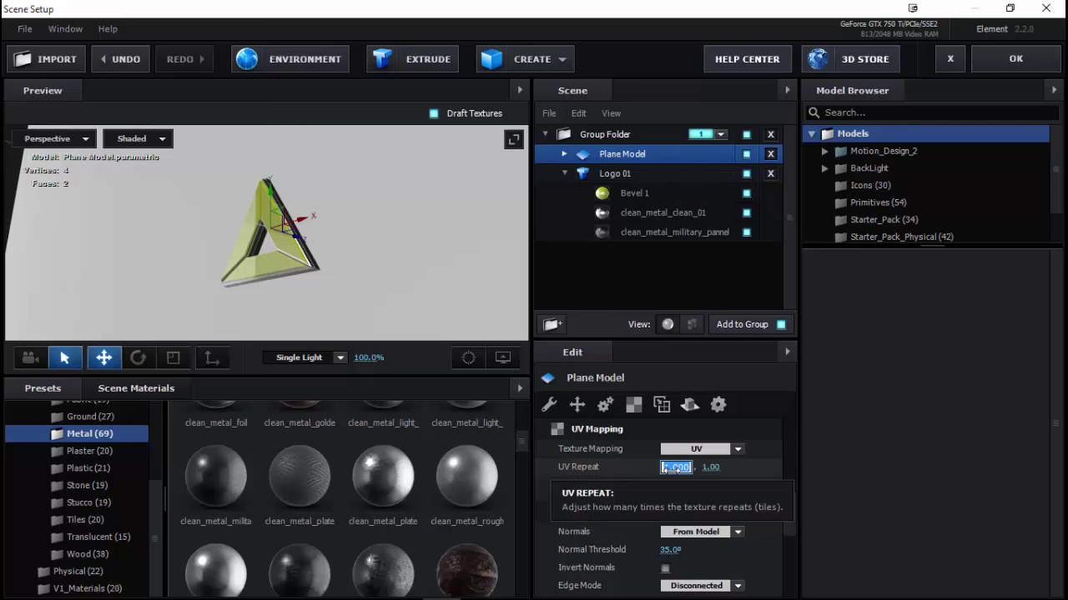
text(10)
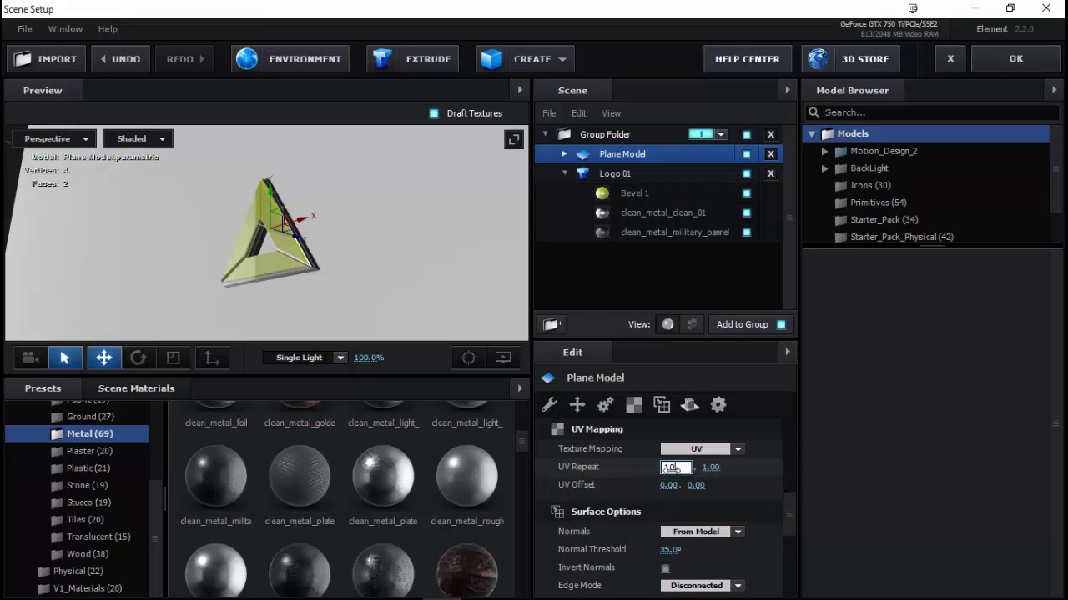
click(708, 468)
text(10)
key(Return)
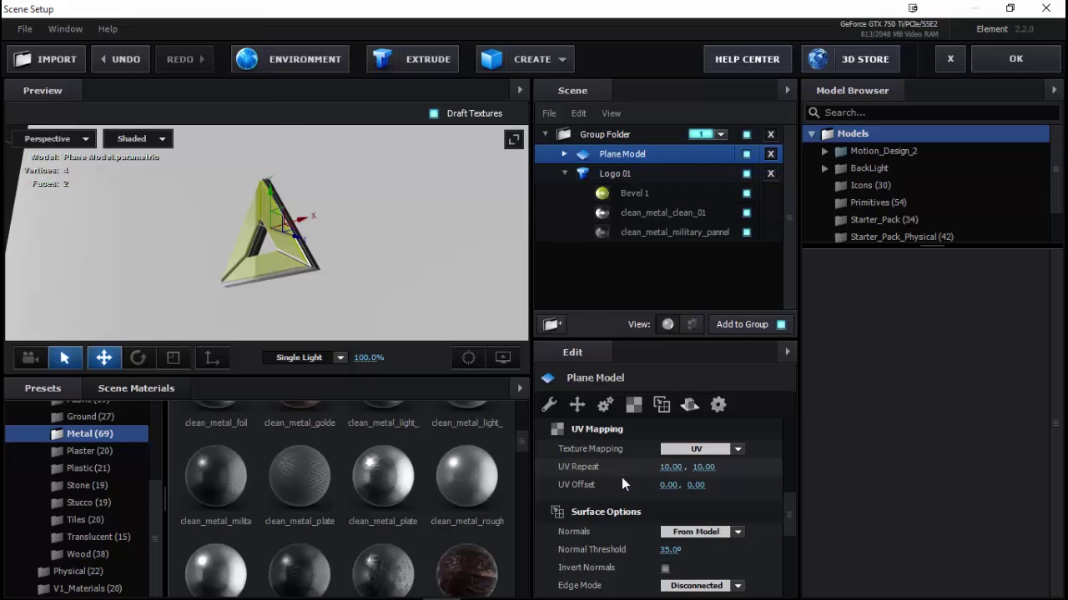
scroll(628, 483, up, 2)
scroll(627, 476, up, 1)
scroll(627, 476, up, 4)
scroll(627, 476, up, 3)
scroll(627, 476, up, 1)
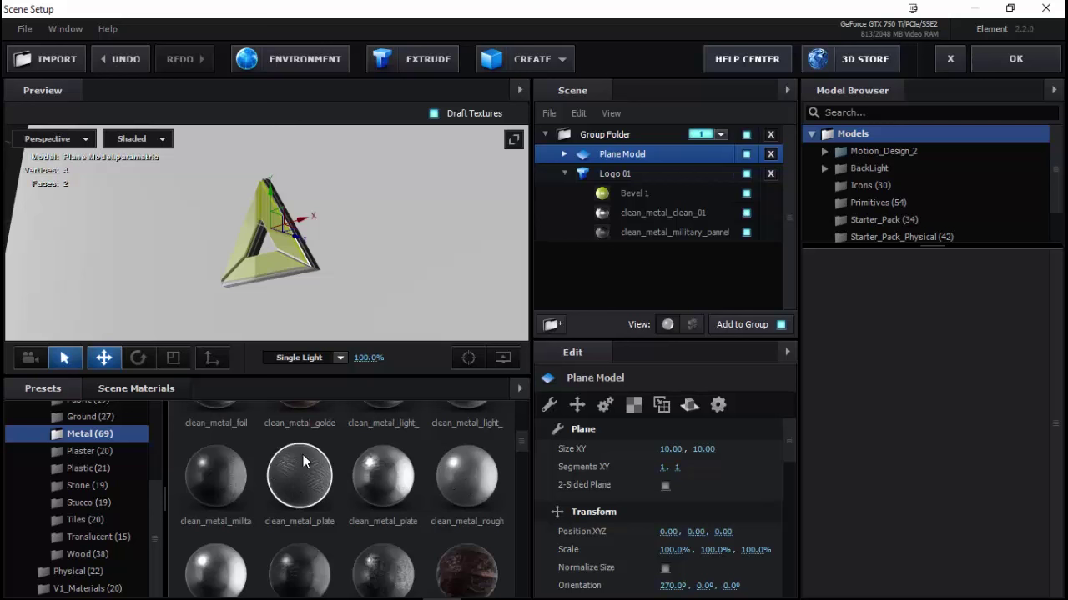
drag(302, 478, 630, 161)
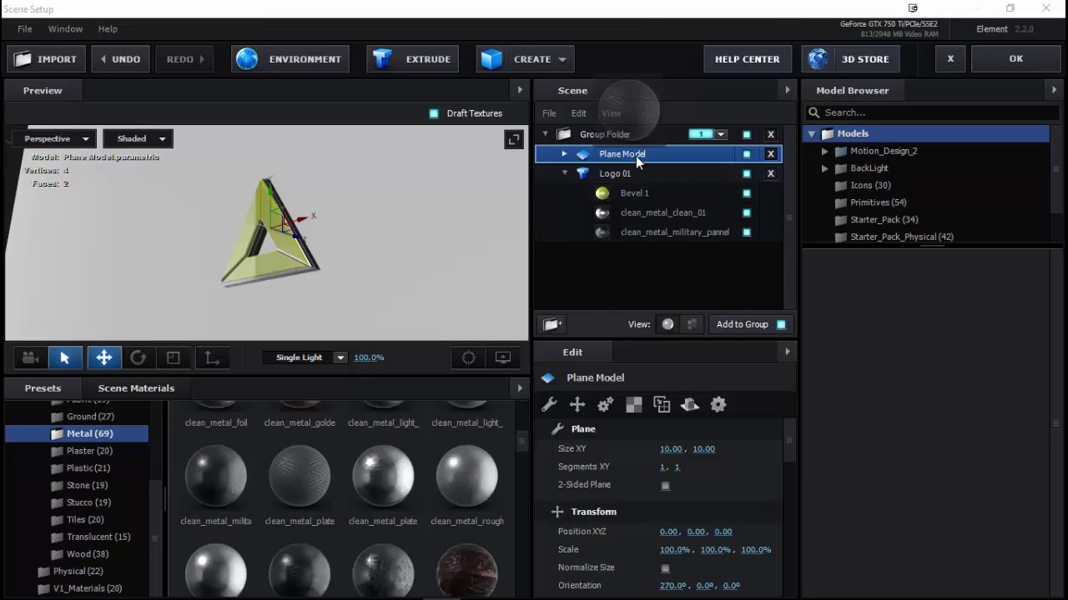
drag(629, 156, 633, 154)
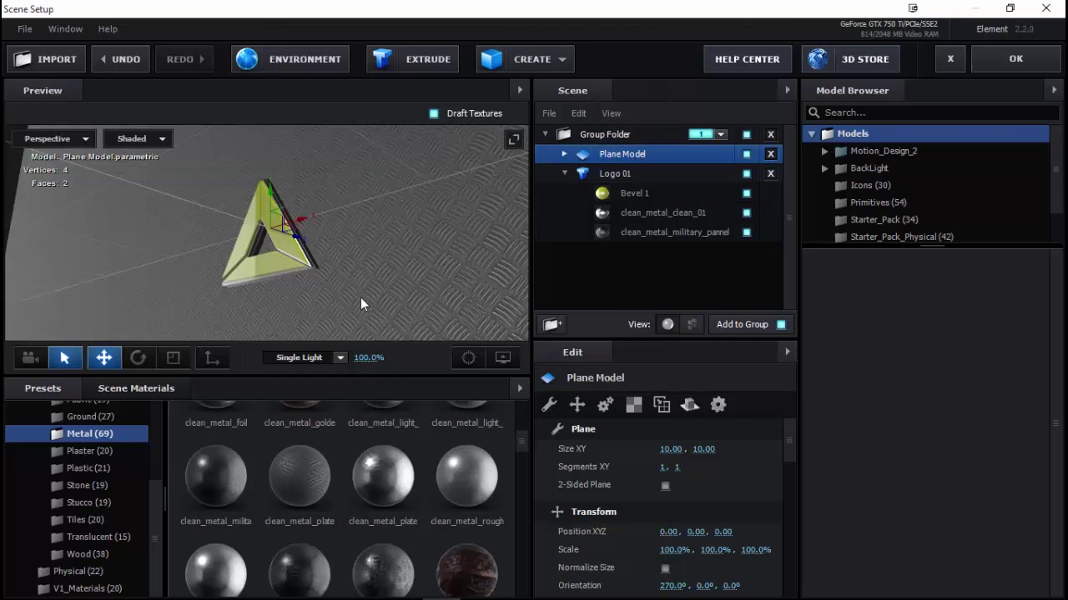
mouse_move(359, 280)
mouse_down()
mouse_move(475, 260)
mouse_move(379, 237)
mouse_move(408, 225)
mouse_up()
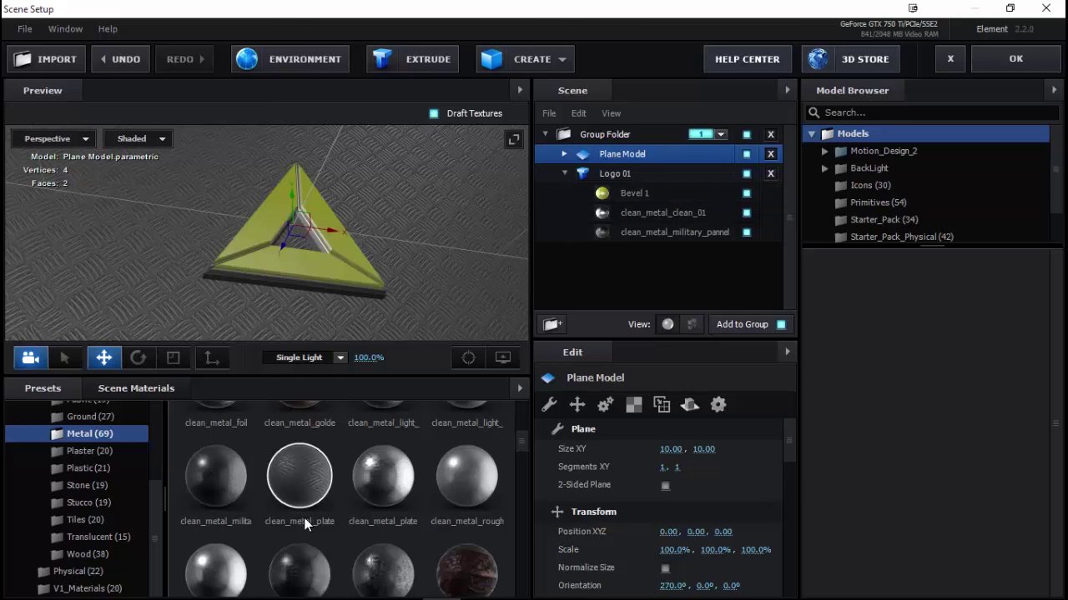
scroll(312, 511, up, 5)
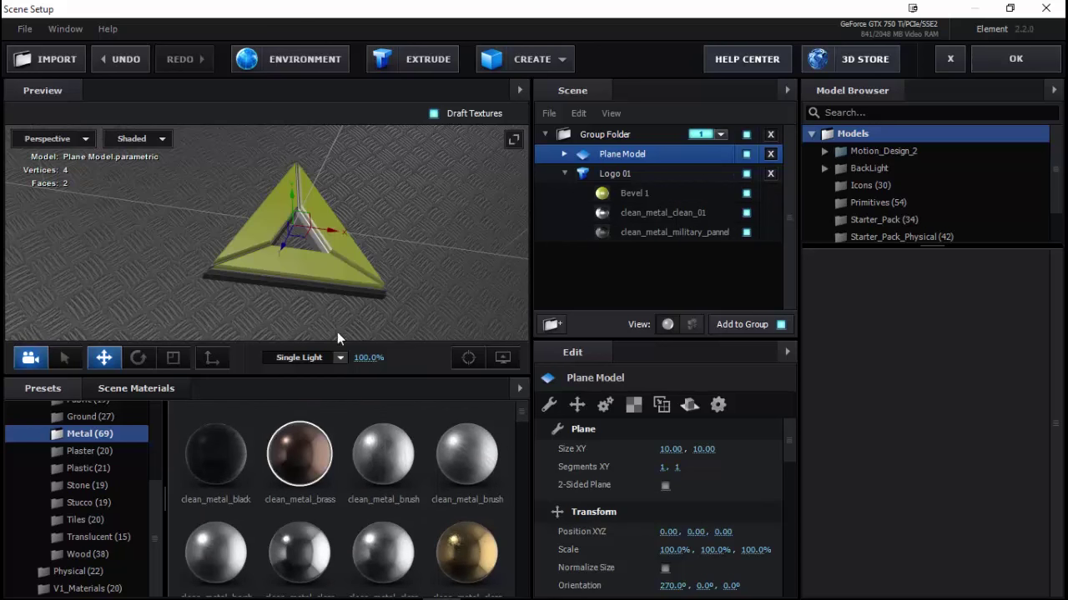
key(ctrl+z)
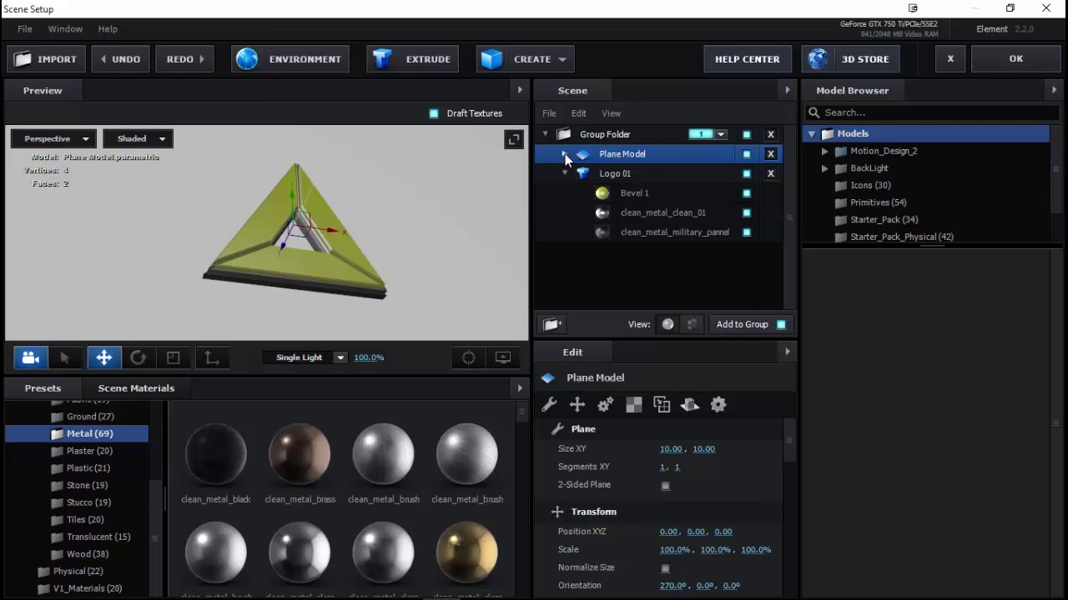
click(565, 154)
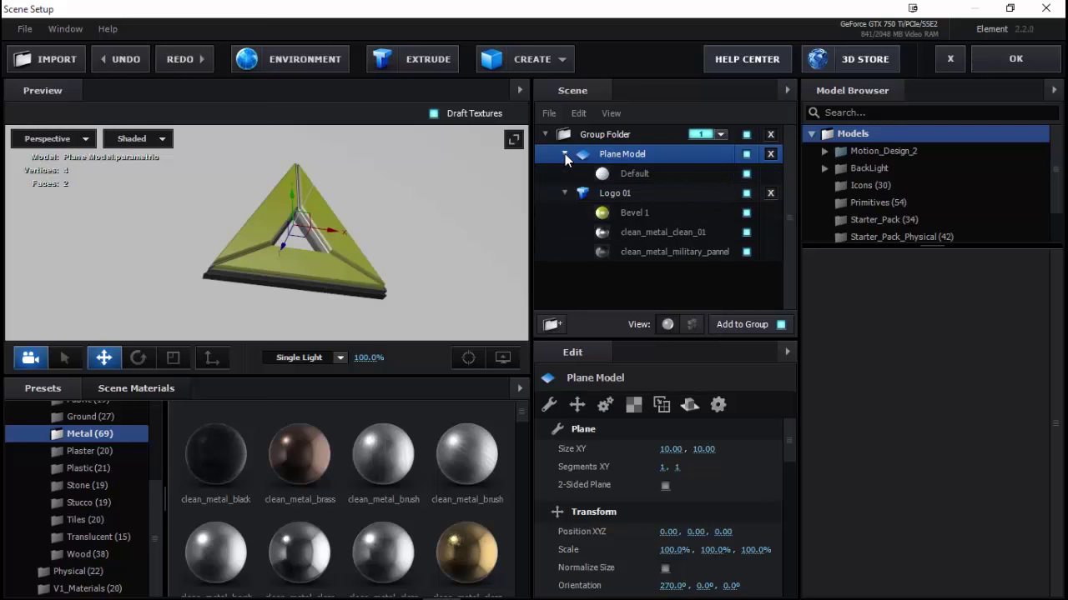
Set the plane's Default material Reflectivity Intensity to 50%.
click(605, 175)
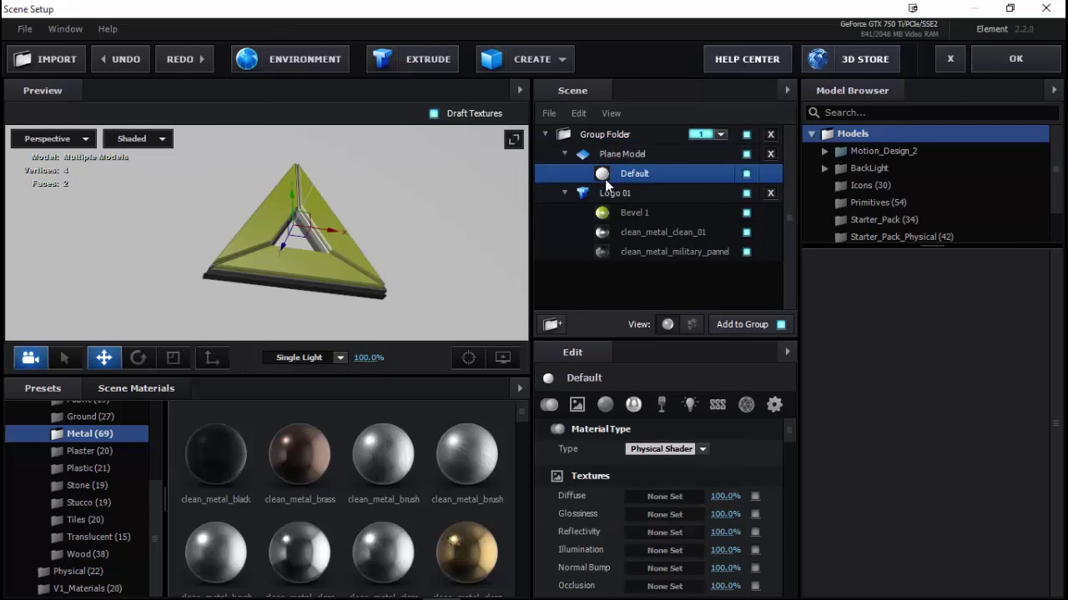
click(634, 405)
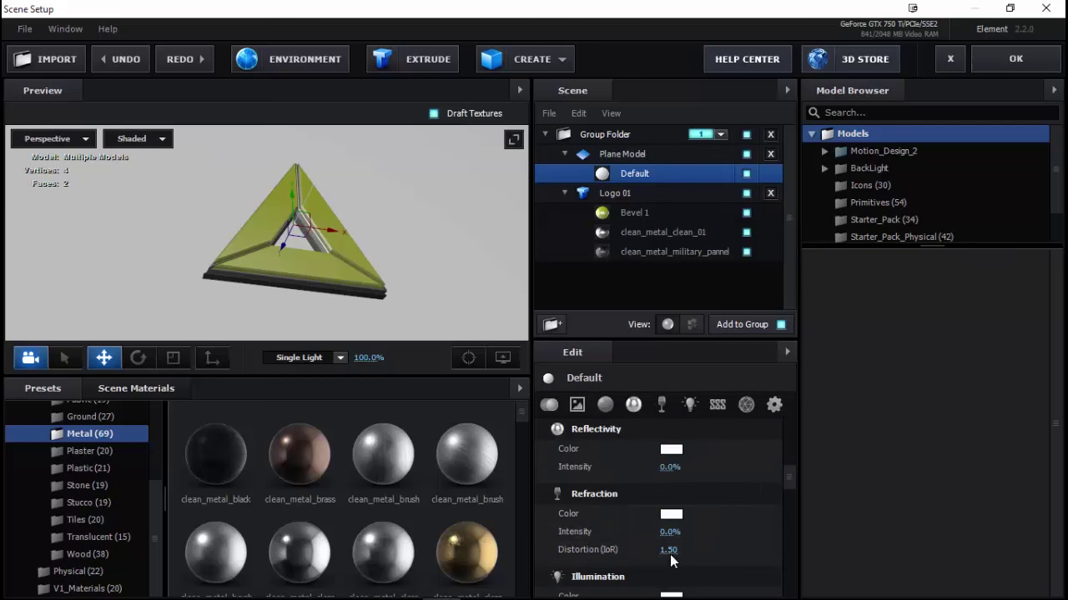
drag(670, 467, 787, 472)
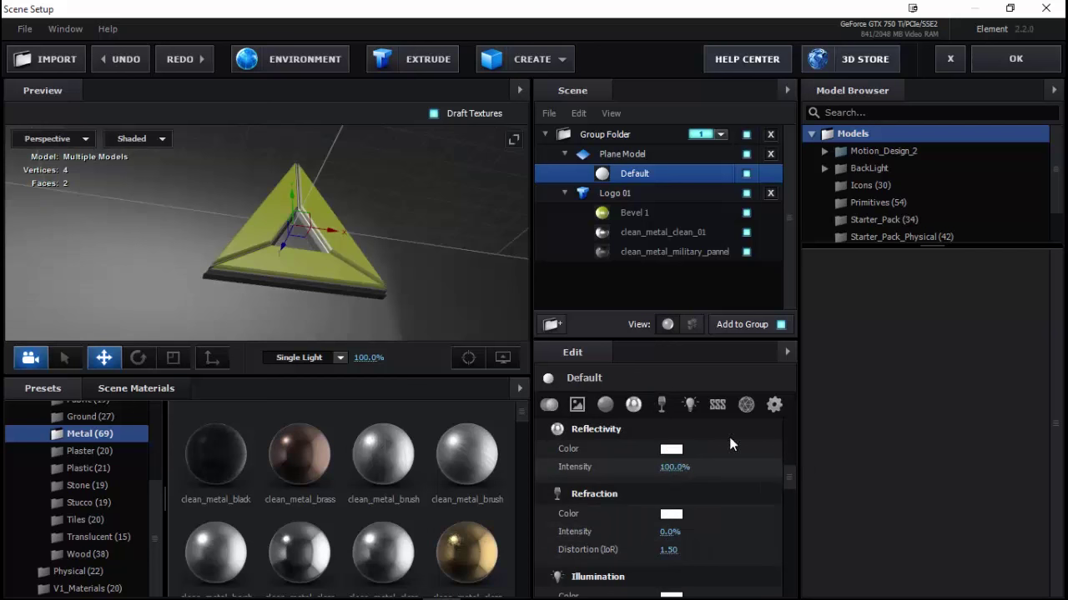
drag(429, 245, 328, 293)
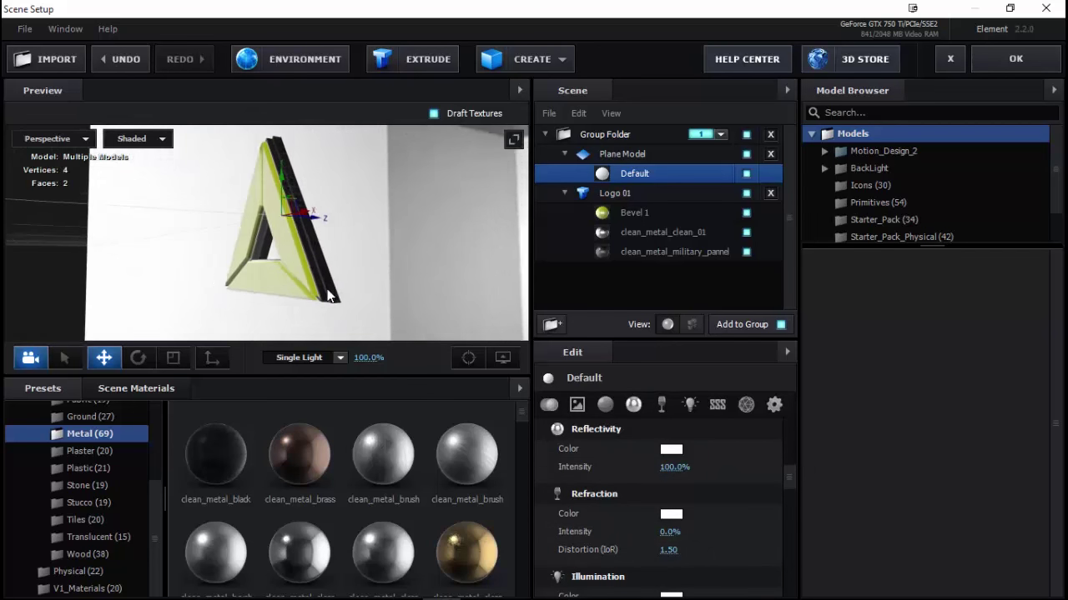
click(676, 467)
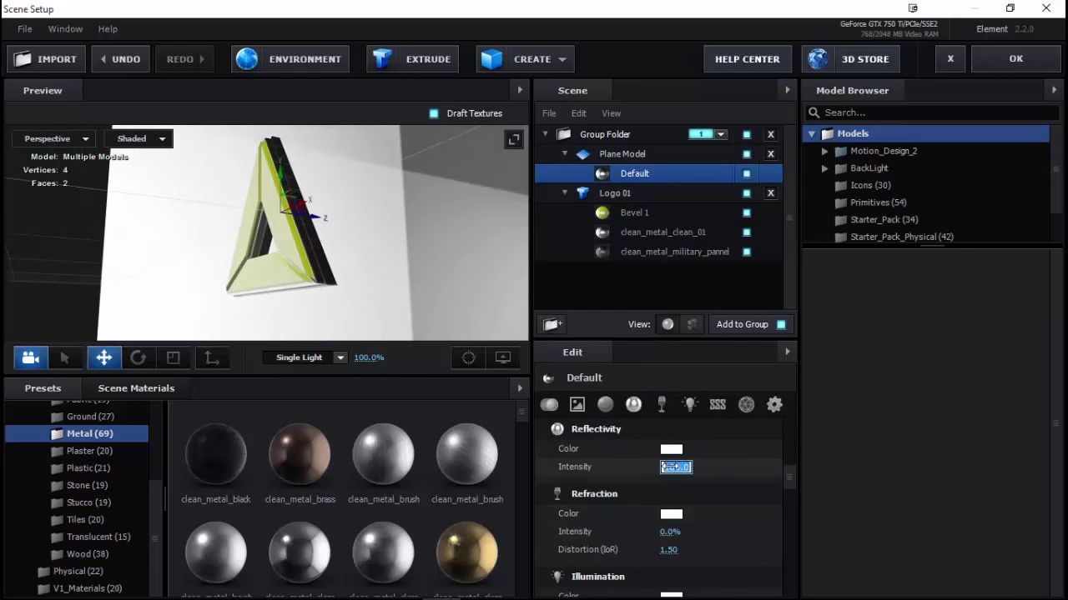
text(50)
key(Return)
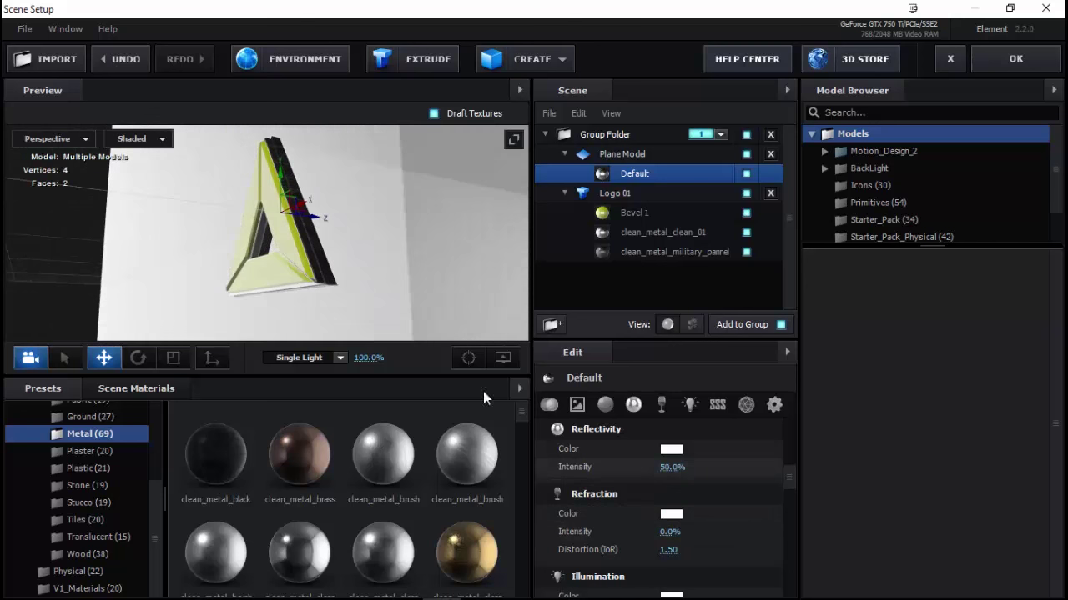
mouse_move(383, 221)
mouse_down()
mouse_move(427, 220)
mouse_move(363, 232)
mouse_move(395, 208)
mouse_move(309, 228)
mouse_move(356, 255)
mouse_move(336, 277)
mouse_move(398, 226)
mouse_up()
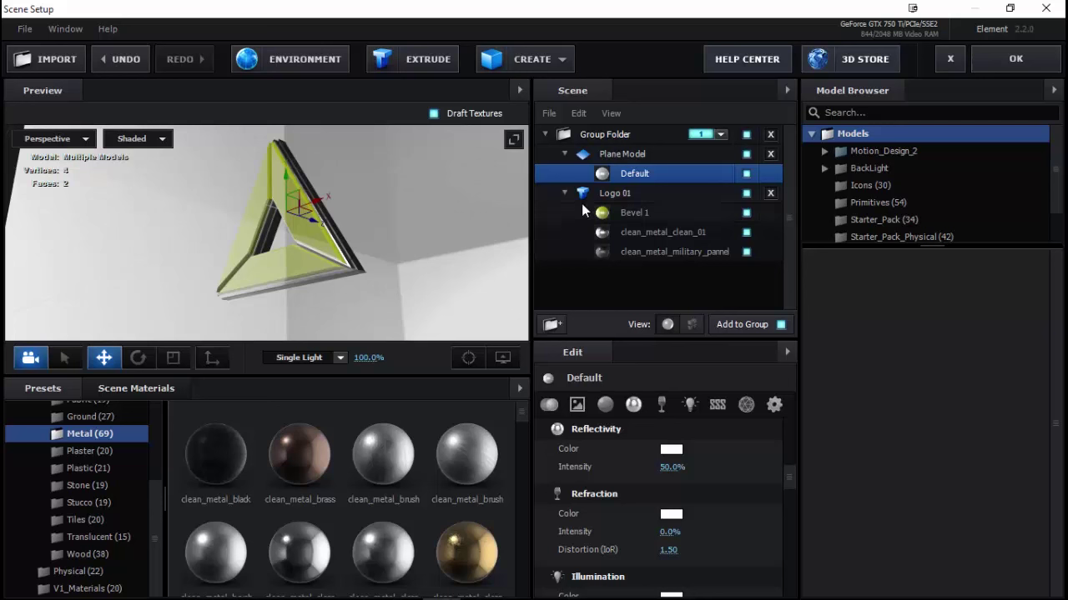
Switch the Plane Model's reflect mode to Mirror Surface.
click(633, 152)
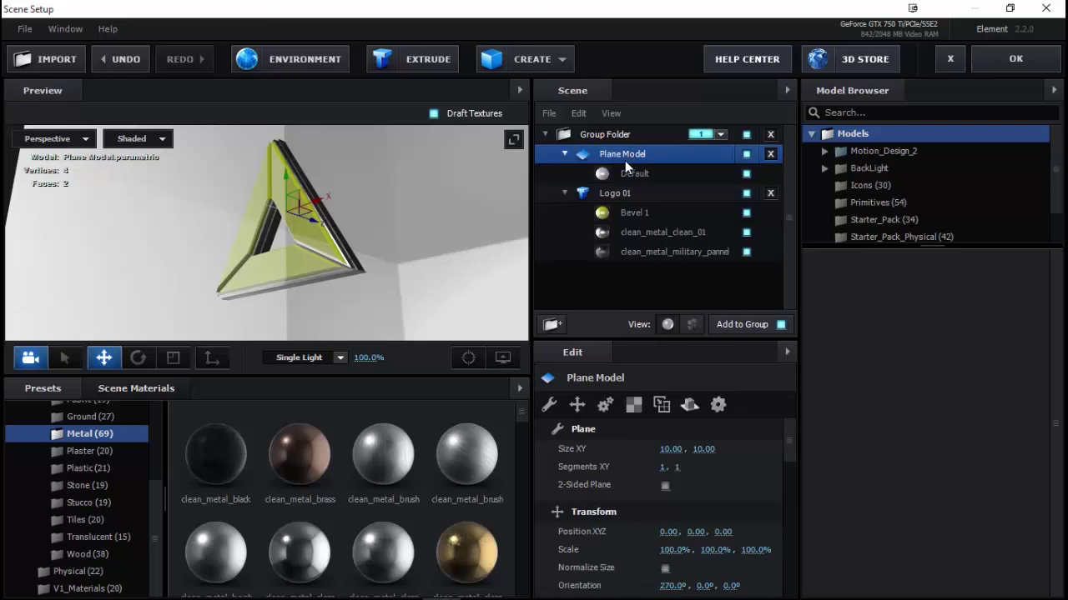
click(689, 409)
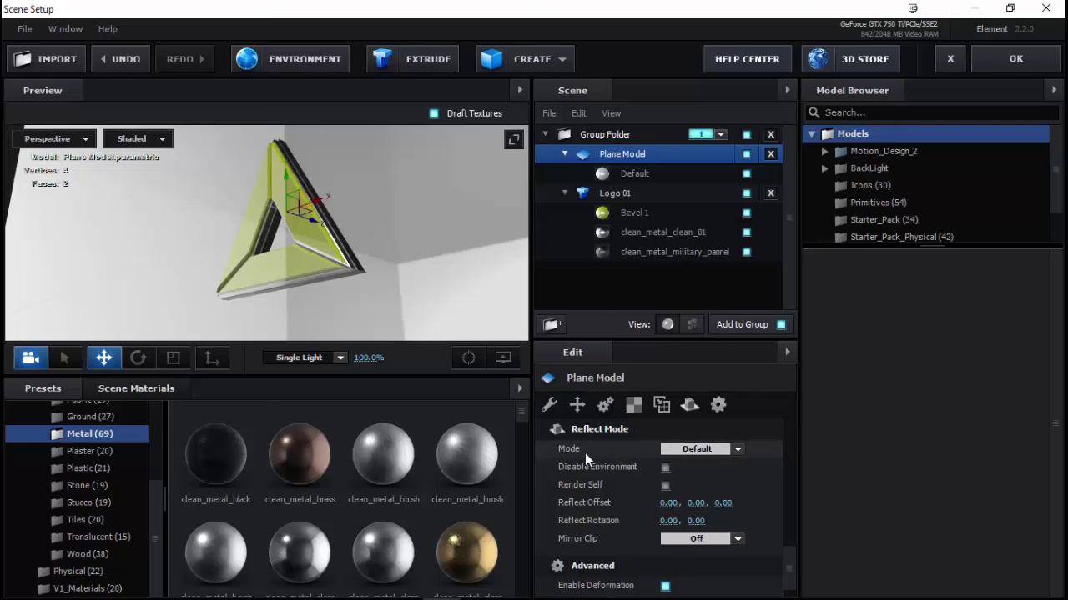
click(737, 449)
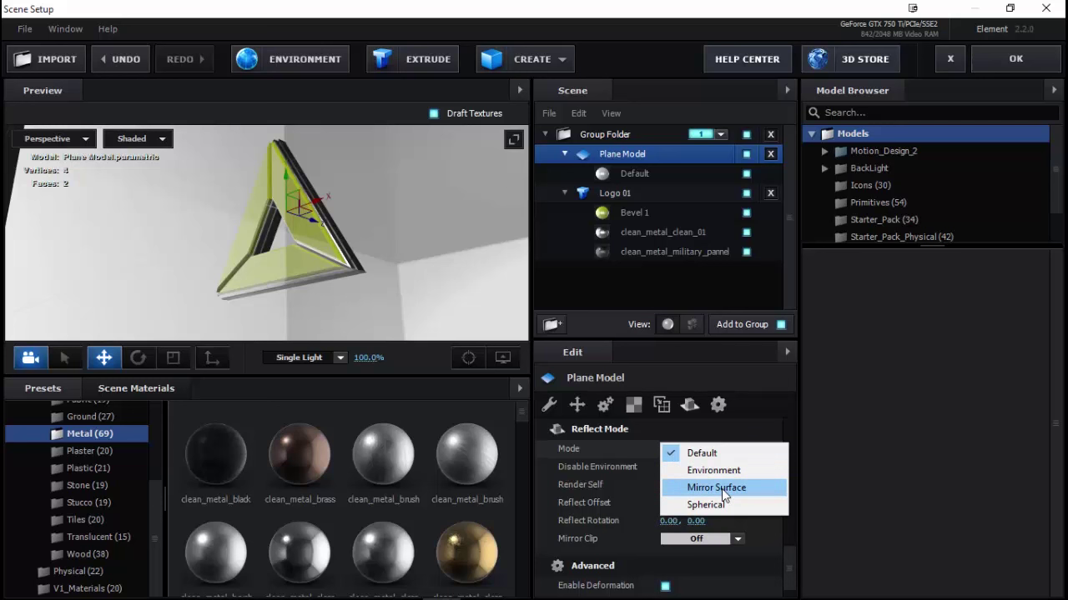
click(721, 489)
drag(391, 271, 336, 293)
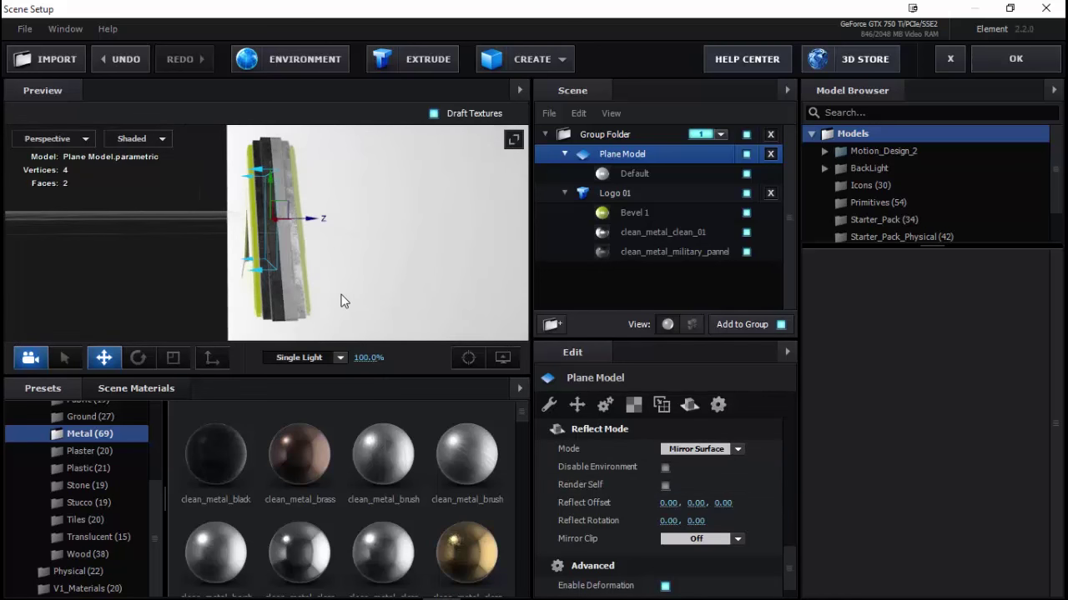
drag(336, 294, 360, 278)
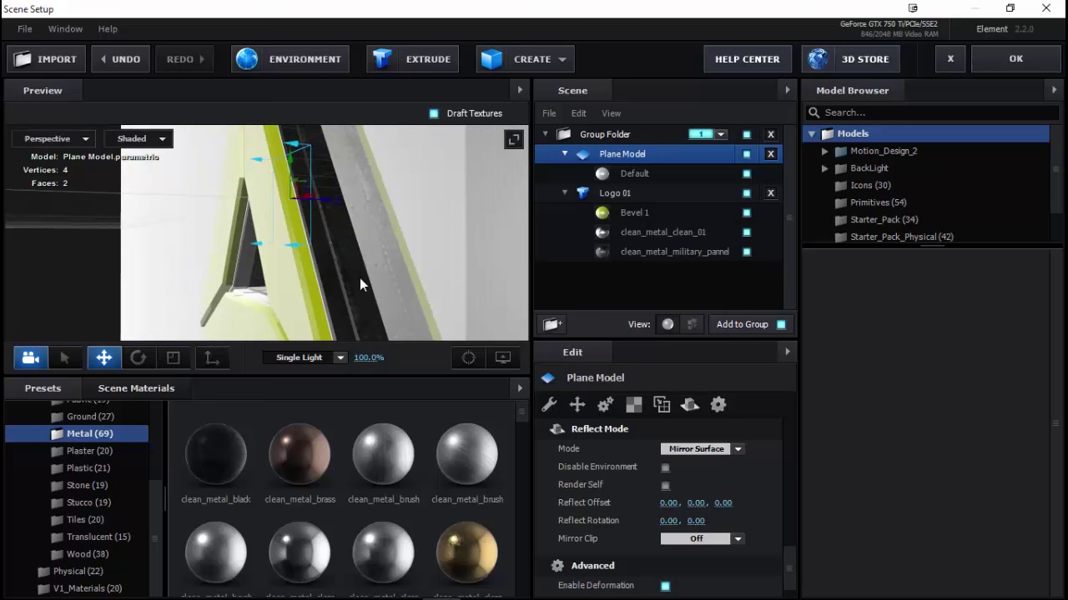
Compare Default against Mirror Surface reflections, keeping Mirror Surface on the floor.
click(706, 448)
click(697, 470)
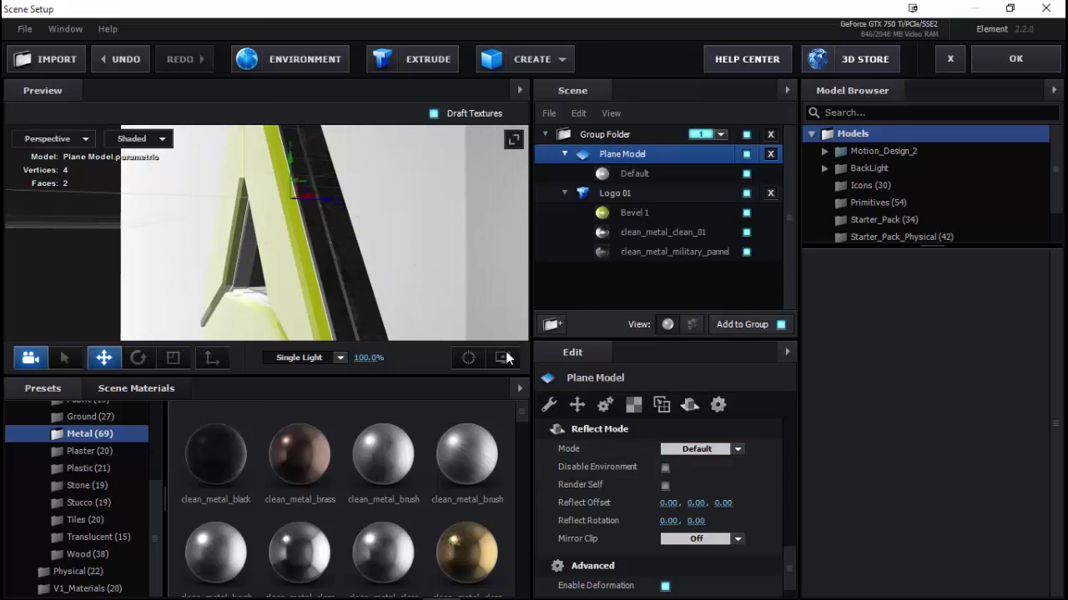
click(696, 451)
click(686, 478)
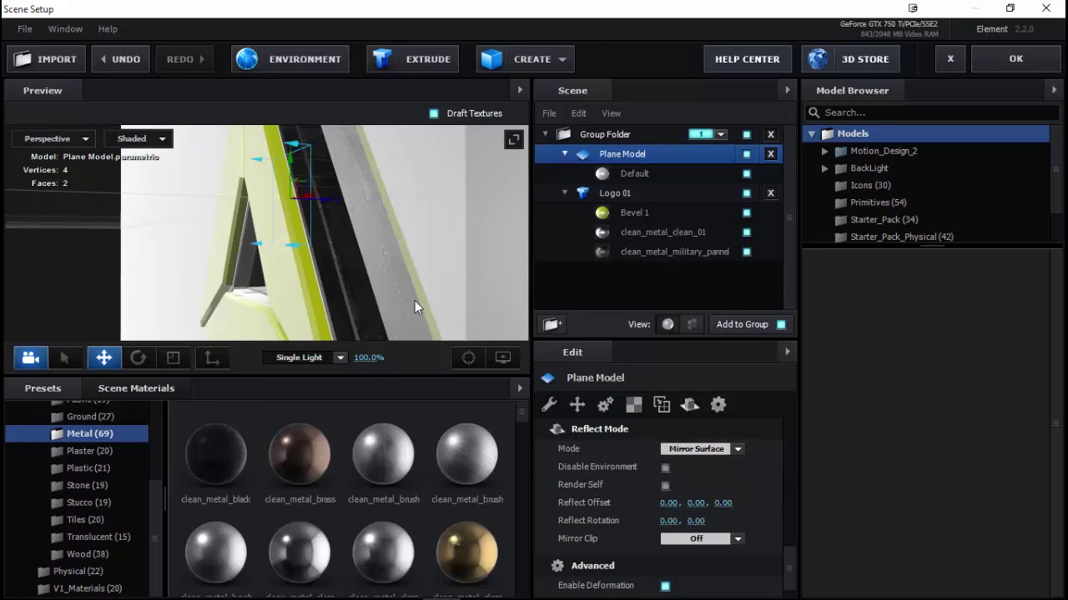
drag(399, 260, 463, 205)
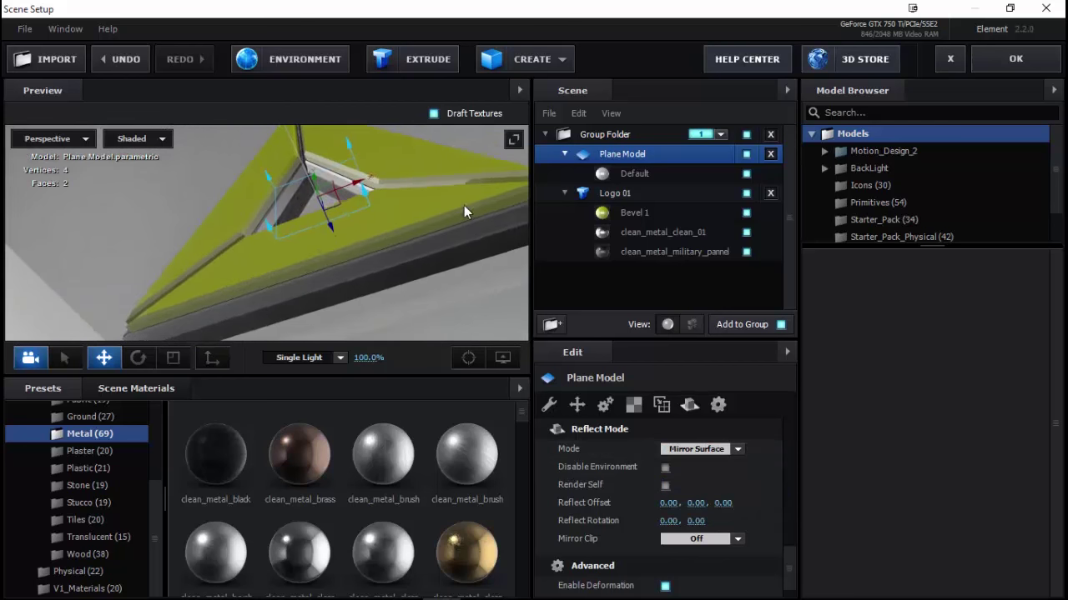
mouse_move(216, 295)
mouse_down()
mouse_move(259, 347)
mouse_move(390, 234)
mouse_up()
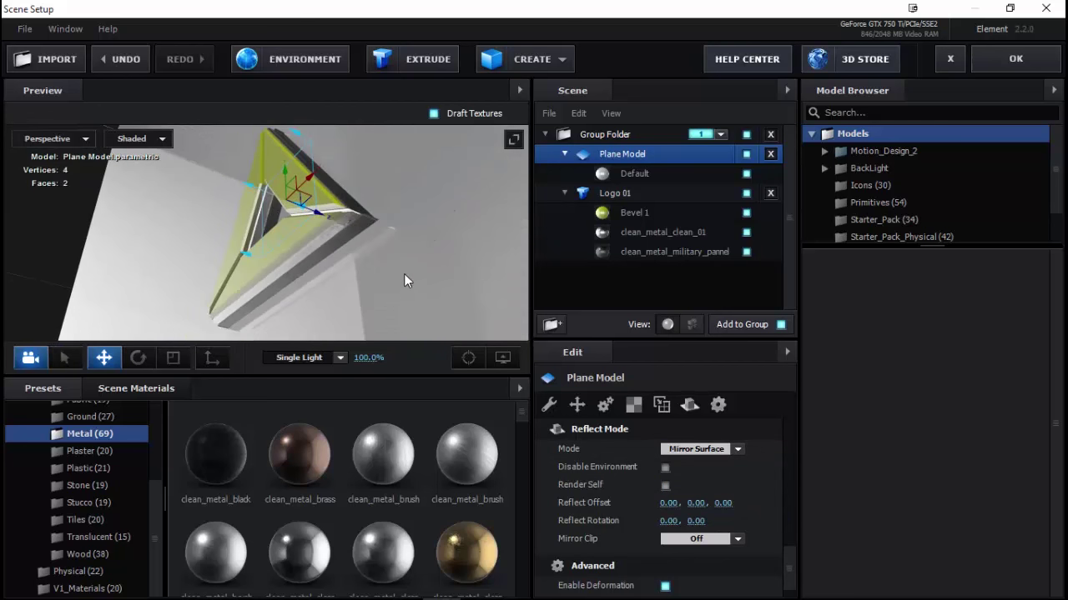
click(734, 449)
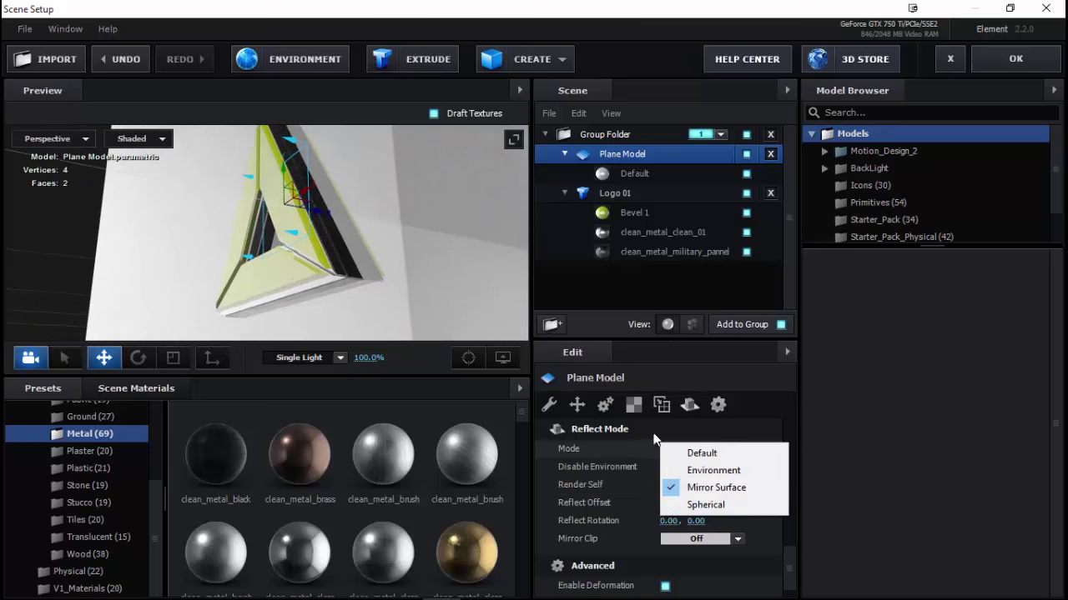
click(755, 436)
mouse_move(370, 233)
mouse_down()
mouse_move(374, 281)
mouse_move(357, 237)
mouse_move(402, 265)
mouse_up()
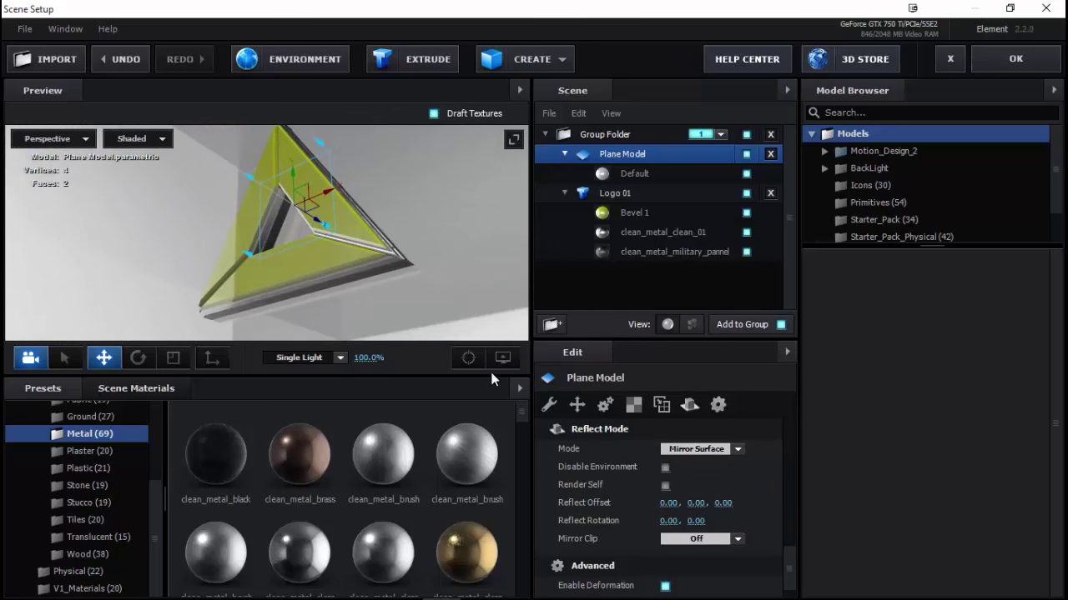
click(504, 359)
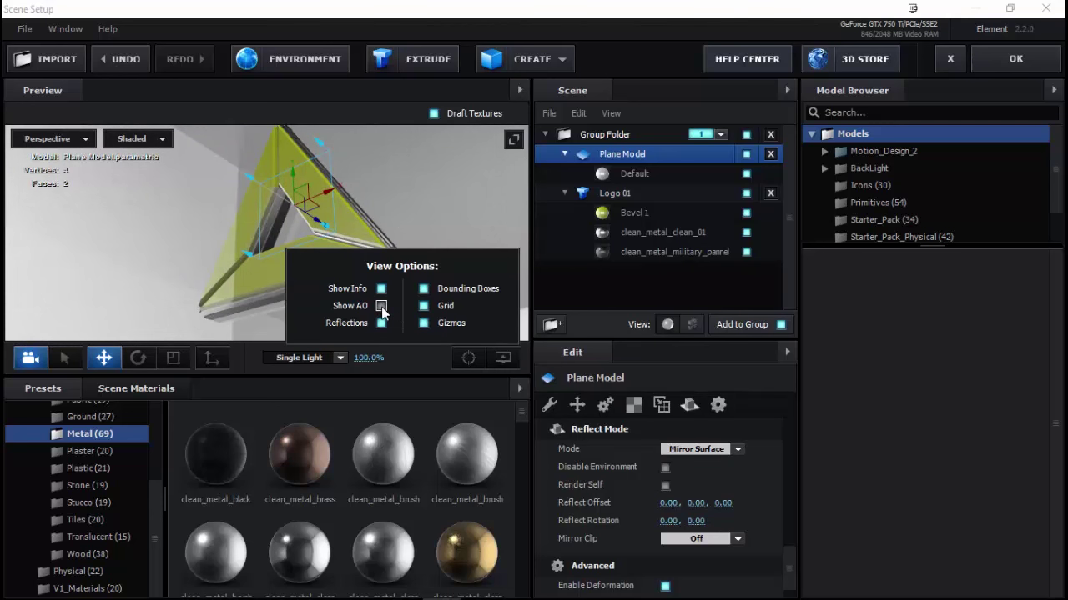
click(382, 306)
mouse_move(288, 255)
mouse_down()
mouse_move(372, 258)
mouse_move(504, 367)
mouse_up()
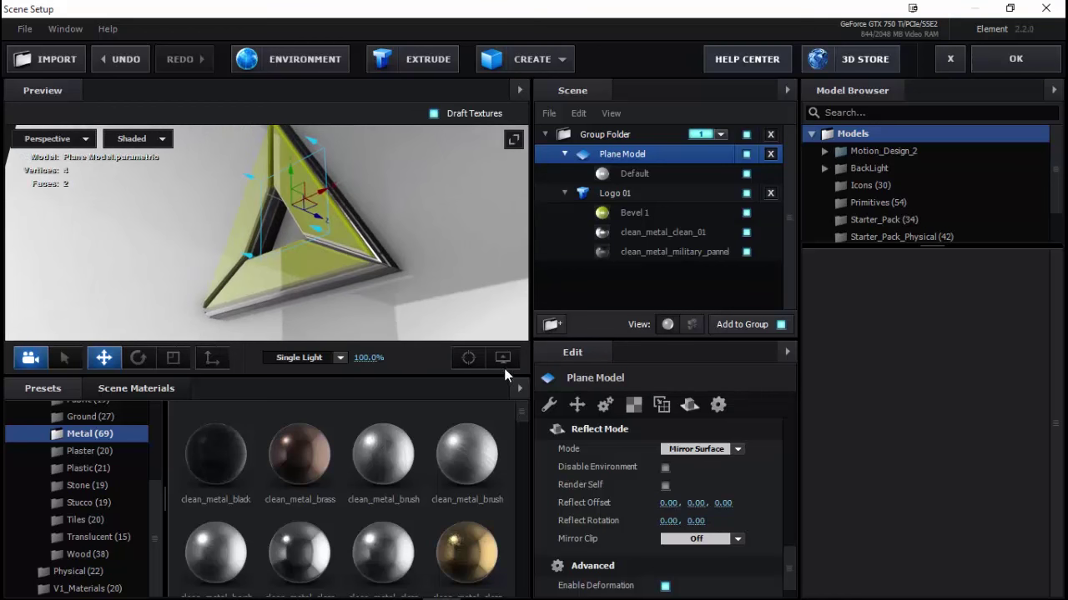
click(502, 357)
click(381, 306)
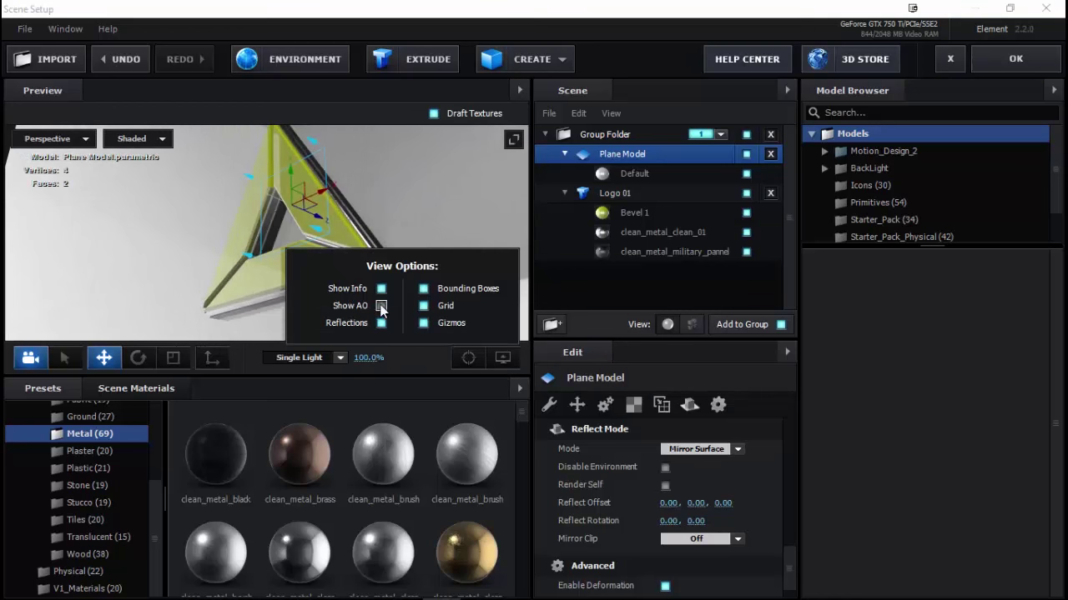
mouse_move(333, 268)
mouse_down()
mouse_move(310, 259)
mouse_move(328, 228)
mouse_move(371, 235)
mouse_move(389, 258)
mouse_move(271, 270)
mouse_up()
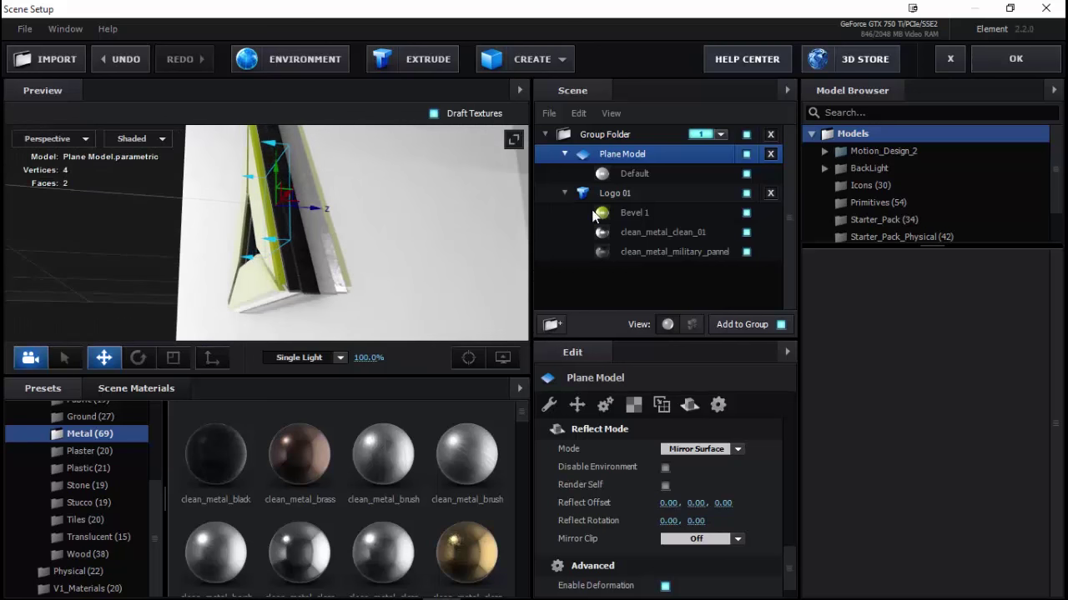
Set Logo 01's reflect mode to Spherical and inspect the logo from above.
click(625, 192)
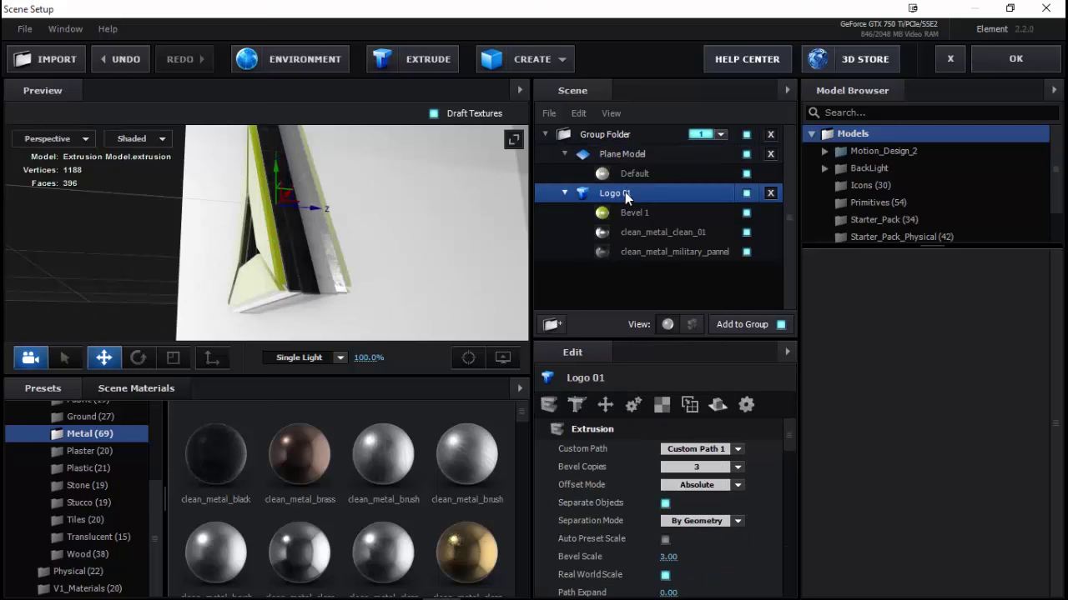
click(719, 406)
click(740, 450)
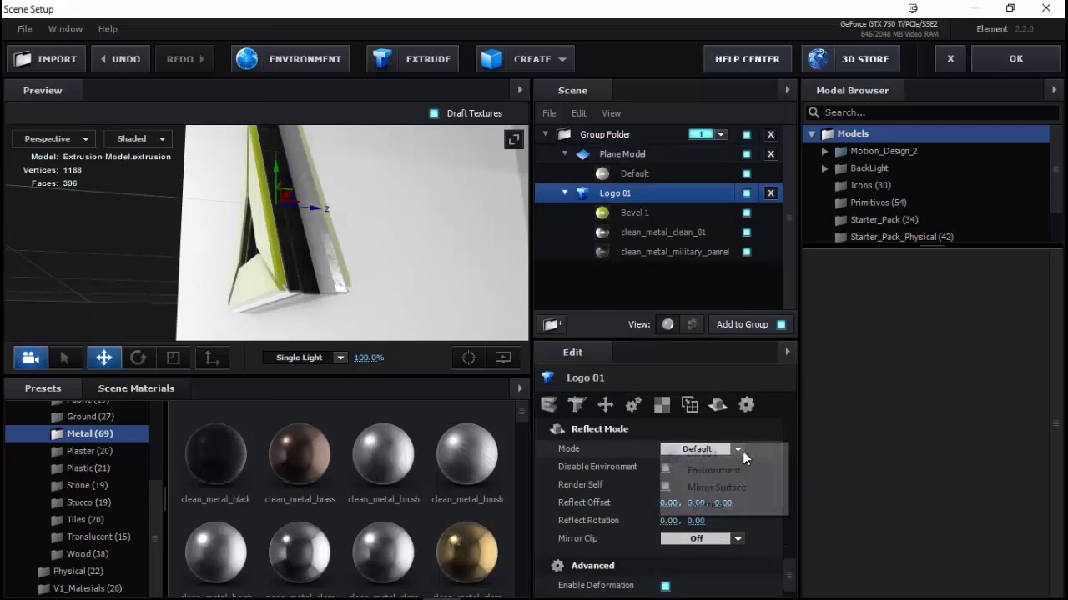
click(710, 505)
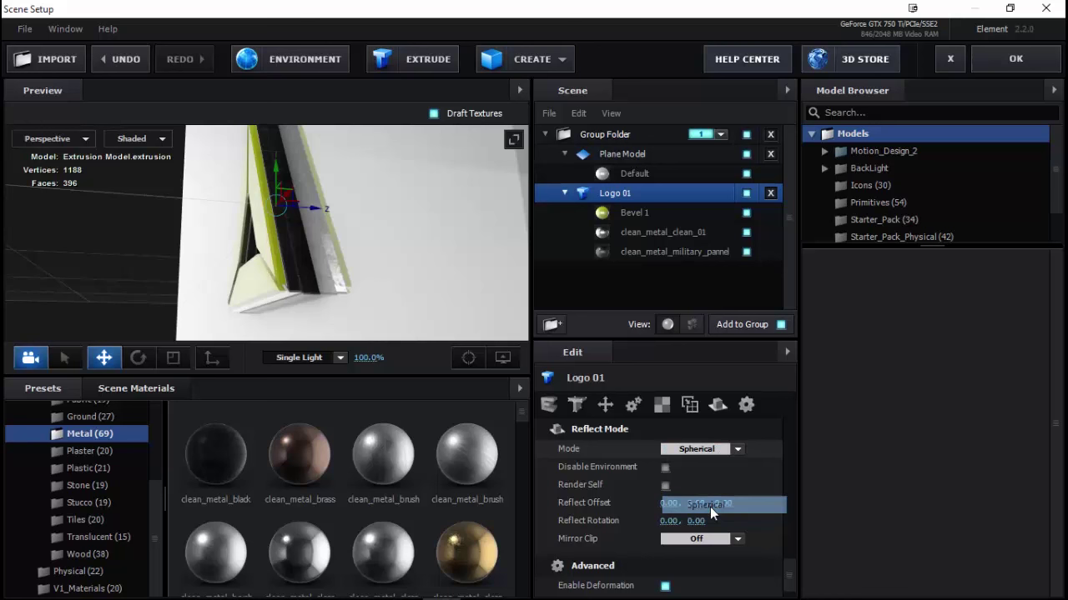
mouse_move(334, 264)
mouse_down()
mouse_move(349, 242)
mouse_move(315, 215)
mouse_move(420, 286)
mouse_move(371, 260)
mouse_up()
scroll(316, 215, up, 2)
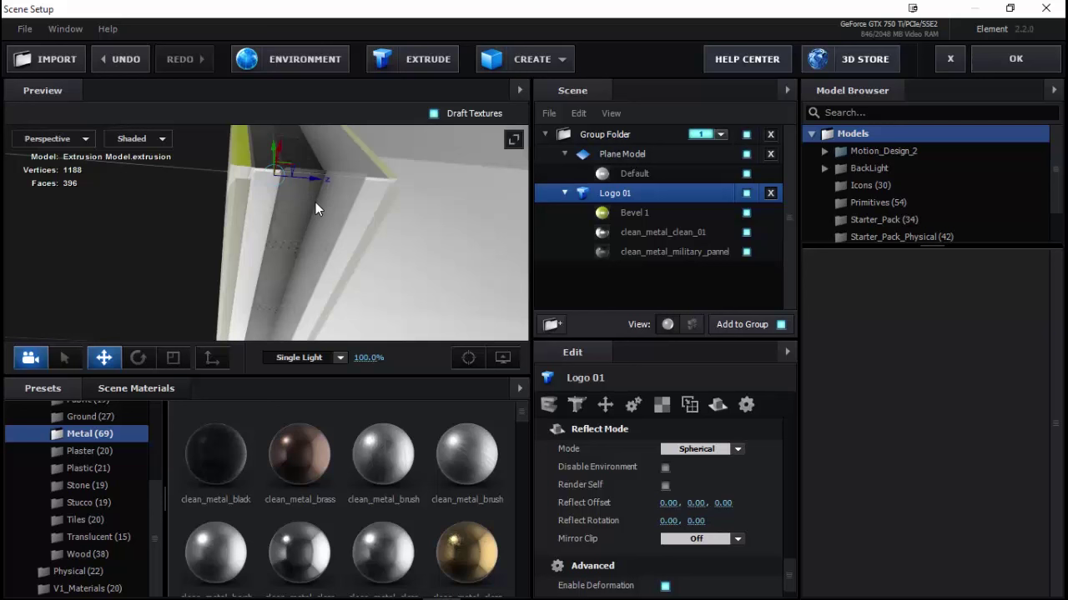
mouse_move(261, 222)
mouse_down()
mouse_move(422, 239)
mouse_move(308, 264)
mouse_move(378, 254)
mouse_move(323, 269)
mouse_move(521, 269)
mouse_up()
click(651, 251)
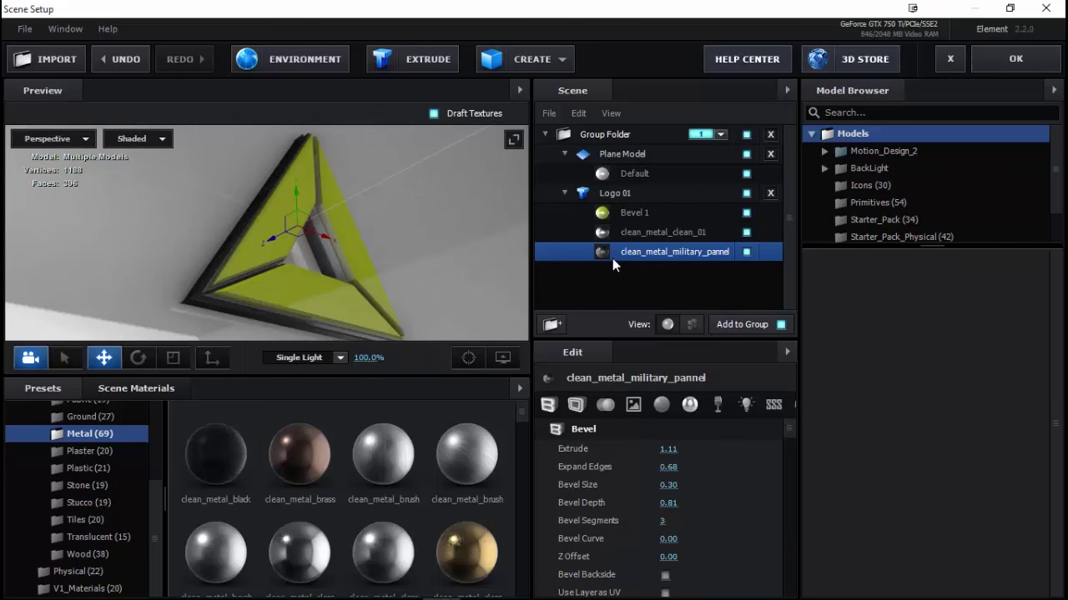
Raise the clean_metal_military_pannel material's reflectivity intensity to 100%.
drag(272, 278, 148, 258)
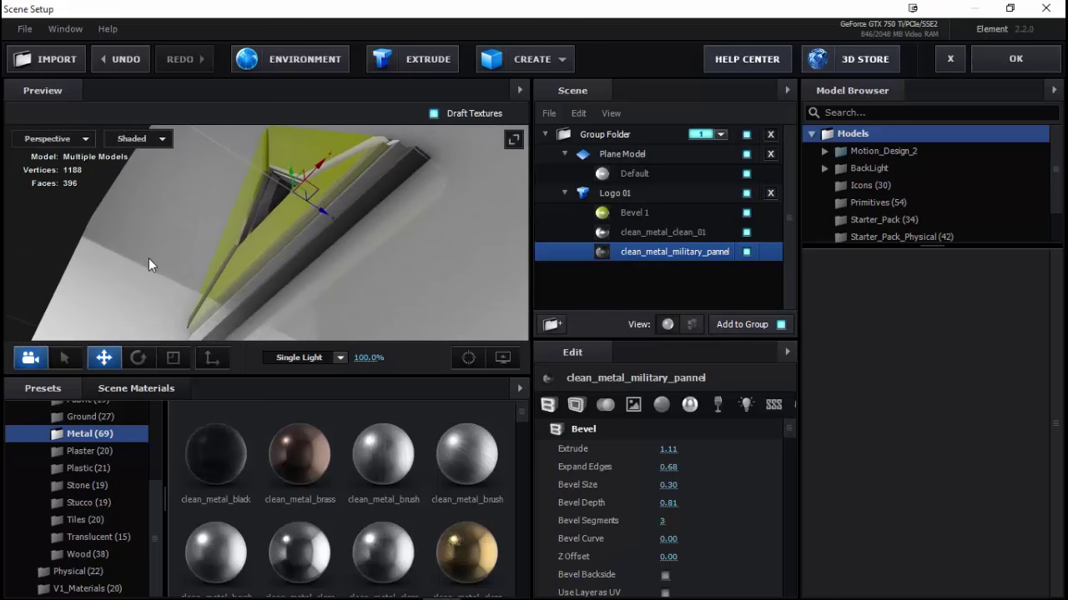
scroll(618, 533, down, 5)
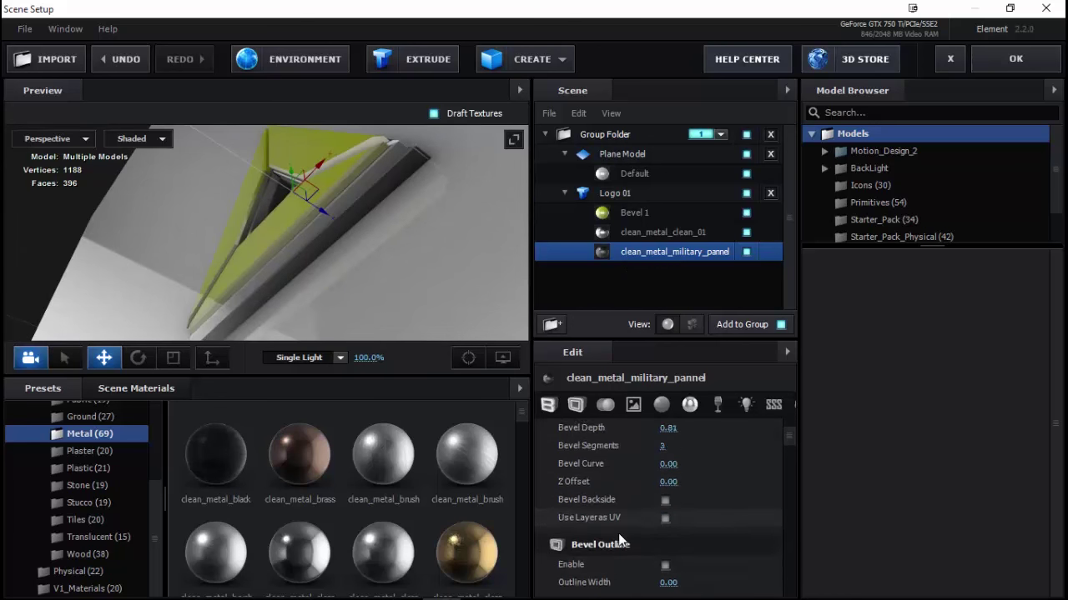
click(687, 407)
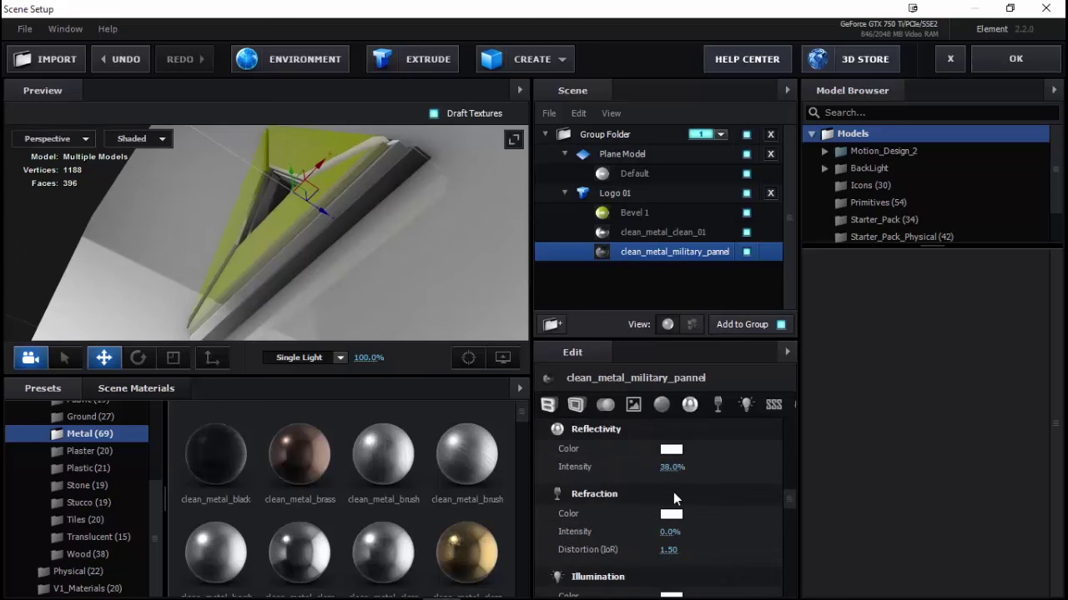
drag(672, 468, 745, 467)
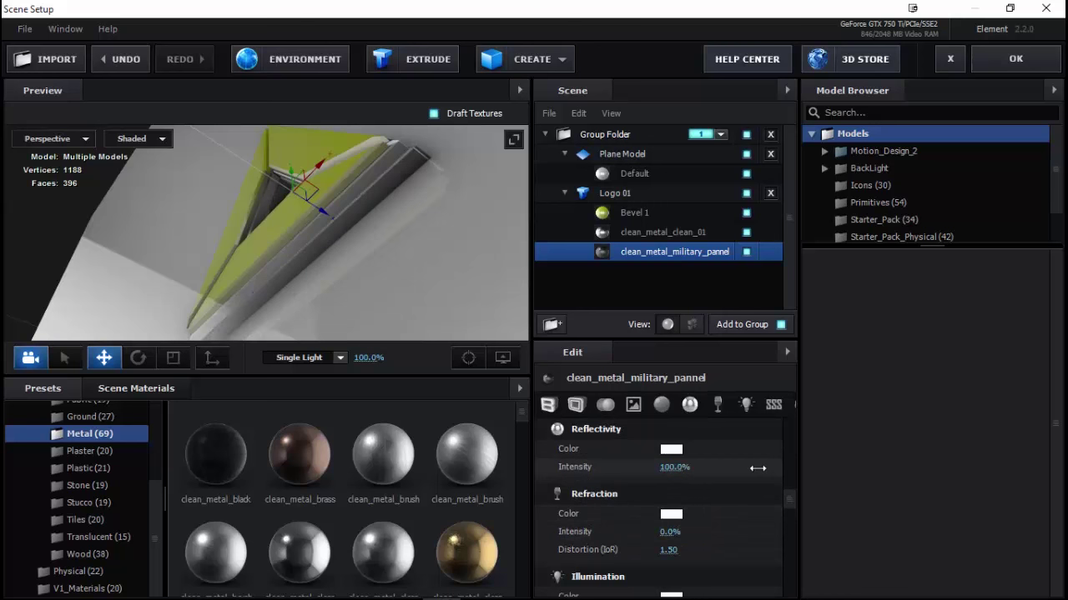
mouse_move(404, 209)
mouse_down()
mouse_move(375, 248)
mouse_move(386, 183)
mouse_up()
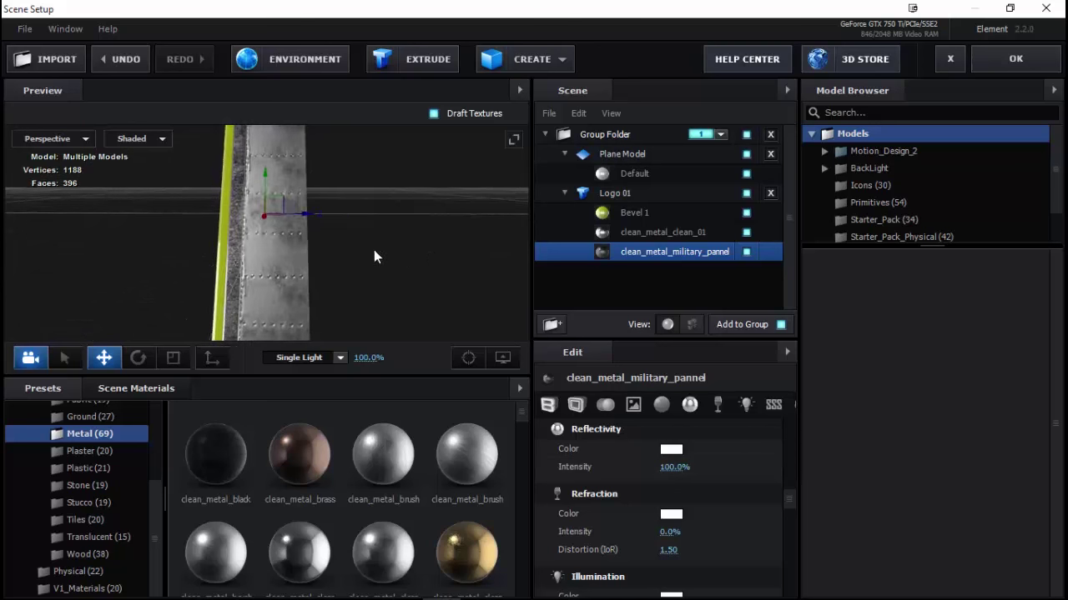
drag(385, 183, 339, 318)
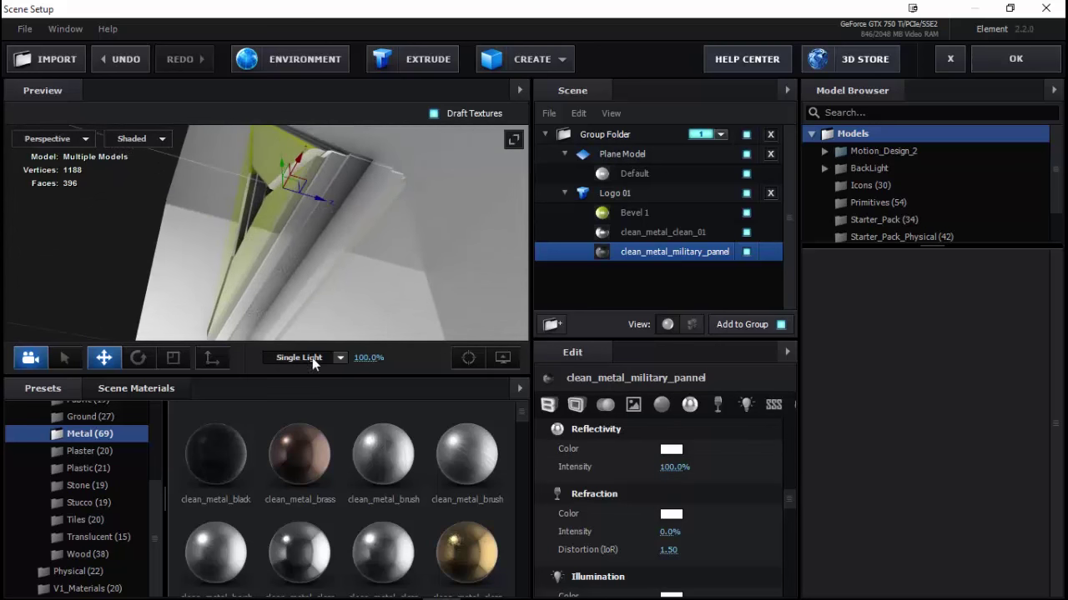
Try clean_metal_brass on the bevel, then undo back to military panel at 38% reflectivity.
mouse_move(290, 449)
mouse_down()
mouse_move(629, 267)
mouse_move(630, 252)
mouse_up()
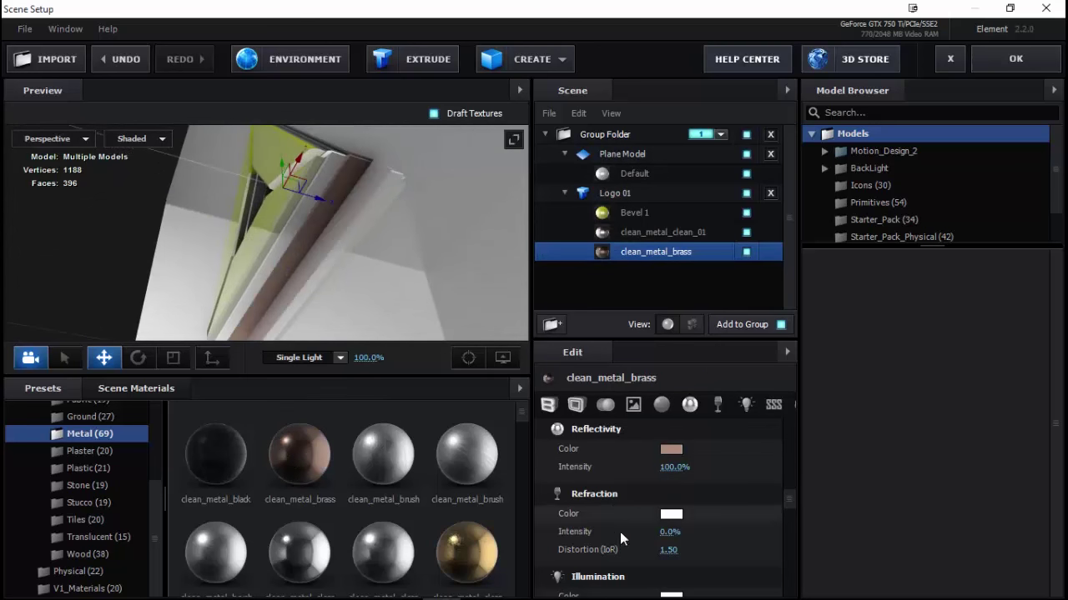
mouse_move(317, 227)
mouse_down()
mouse_move(313, 210)
mouse_move(322, 260)
mouse_move(309, 264)
mouse_up()
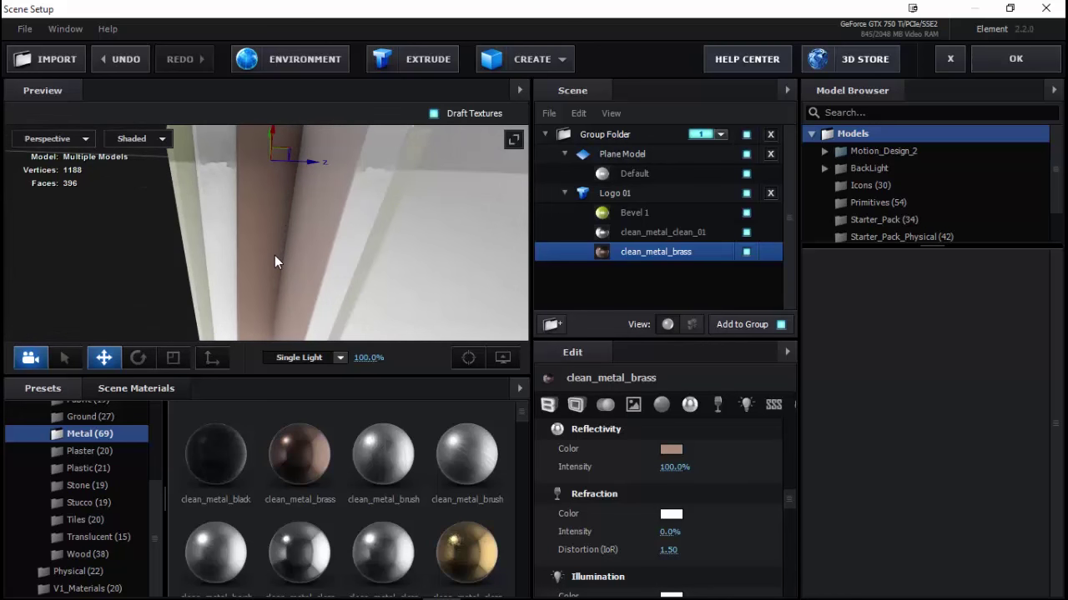
mouse_move(263, 203)
mouse_down()
mouse_move(283, 209)
mouse_move(307, 196)
mouse_move(327, 229)
mouse_move(314, 267)
mouse_move(396, 242)
mouse_move(355, 253)
mouse_up()
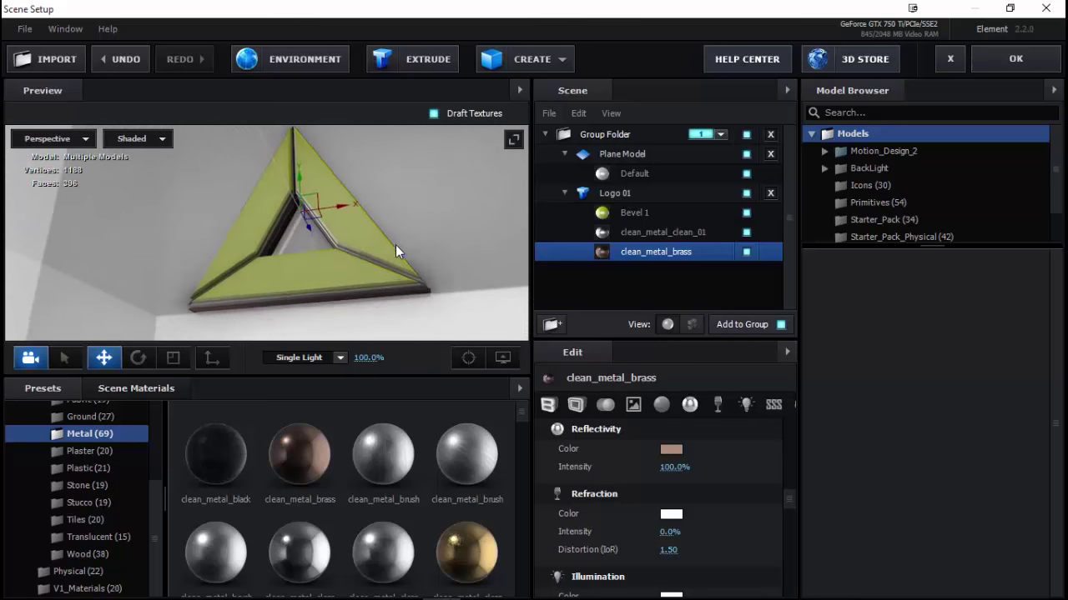
key(ctrl+z)
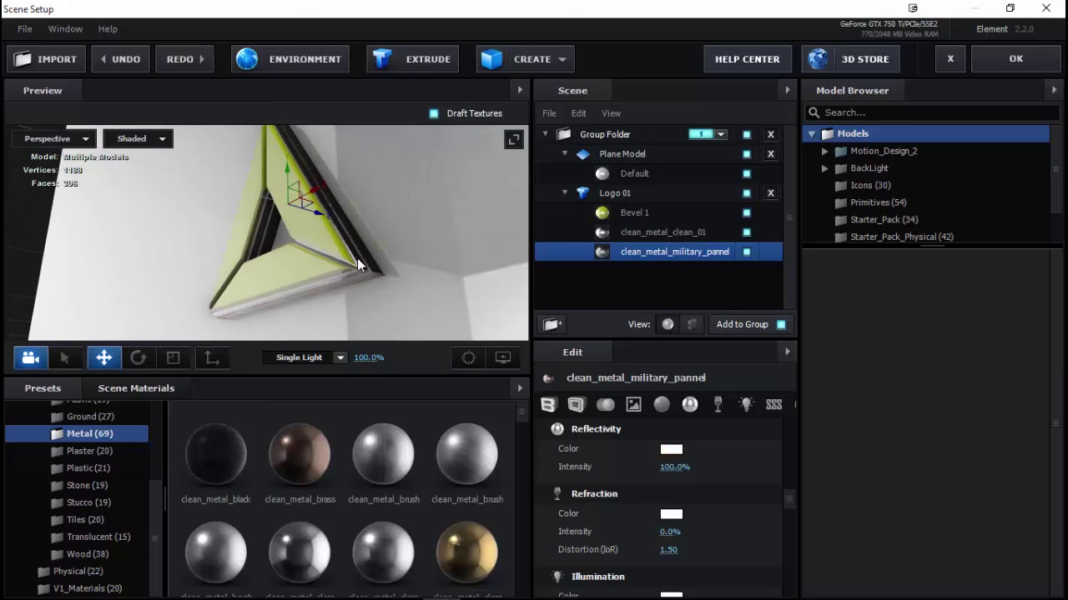
key(ctrl+z)
mouse_move(392, 311)
mouse_down()
mouse_move(345, 284)
mouse_move(343, 254)
mouse_move(384, 226)
mouse_move(452, 273)
mouse_move(382, 317)
mouse_move(329, 324)
mouse_move(341, 322)
mouse_up()
click(613, 193)
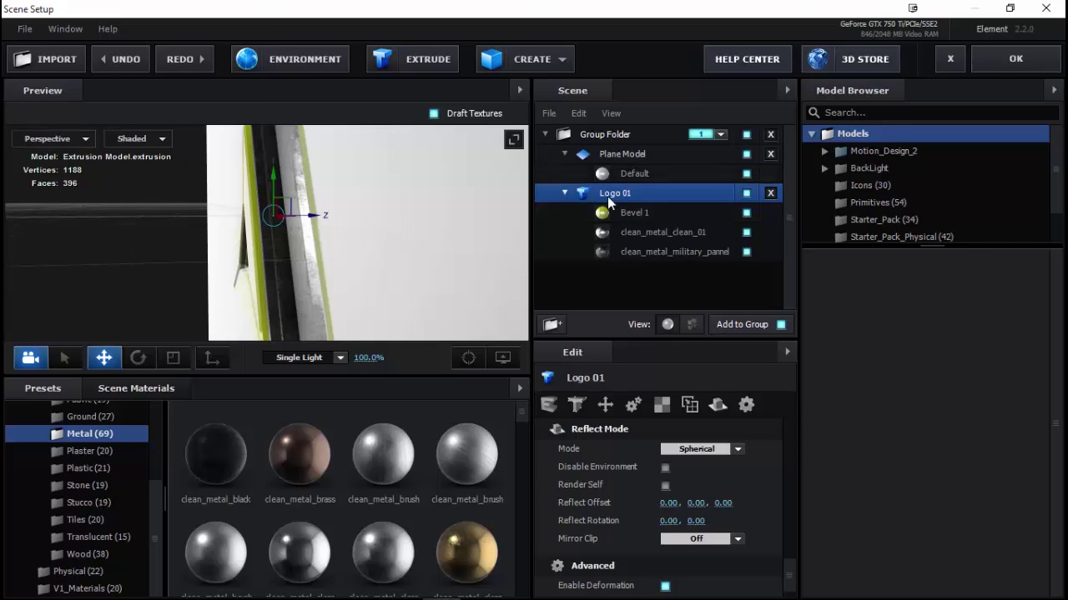
Shift Logo 01 along its X axis and apply the Element scene.
mouse_move(313, 212)
mouse_down()
mouse_move(260, 215)
mouse_move(357, 204)
mouse_move(364, 232)
mouse_move(322, 261)
mouse_move(250, 265)
mouse_move(277, 238)
mouse_move(341, 216)
mouse_move(389, 239)
mouse_move(395, 260)
mouse_move(430, 250)
mouse_up()
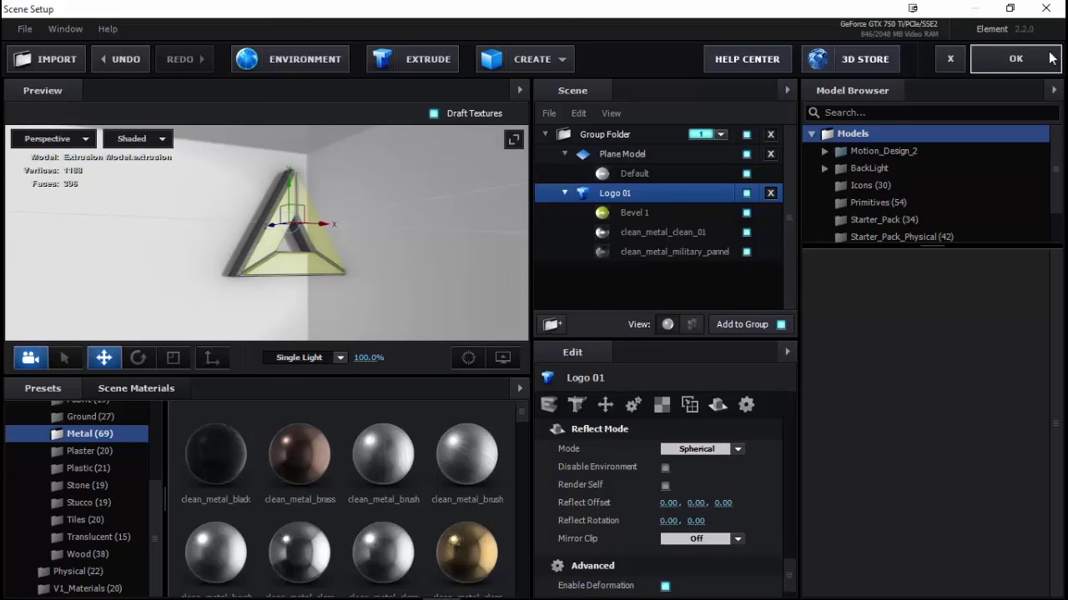
click(1015, 58)
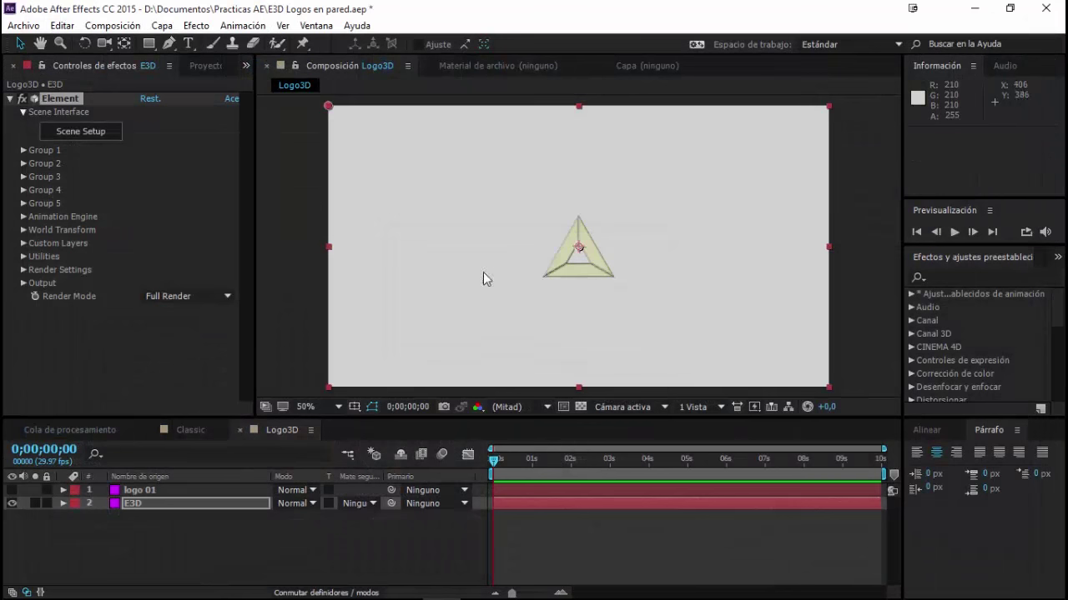
Add a new camera layer using the 20 mm lens preset.
right_click(141, 545)
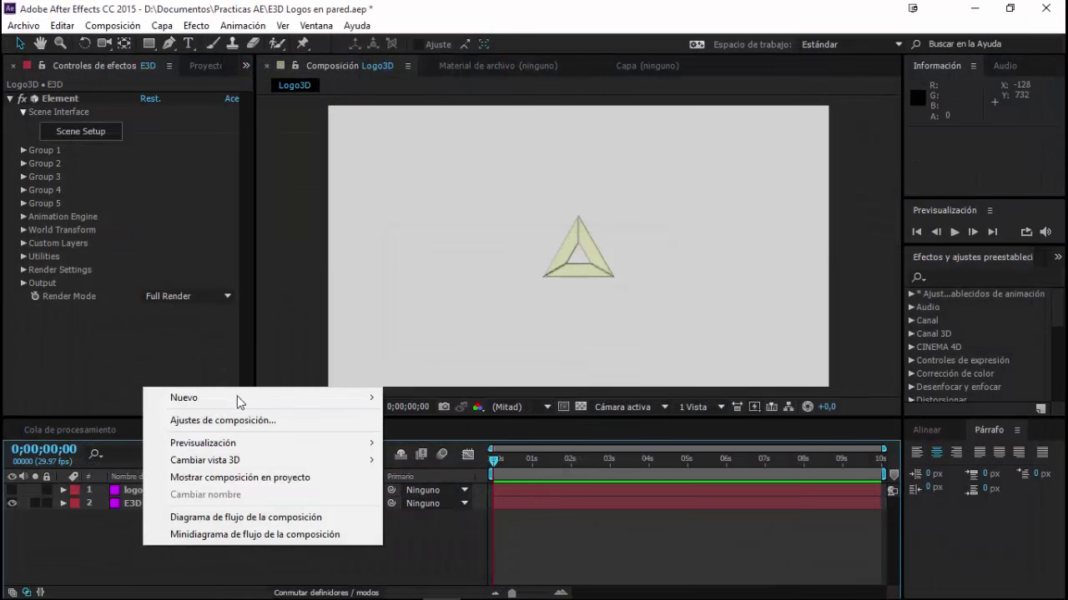
mouse_move(237, 400)
click(412, 472)
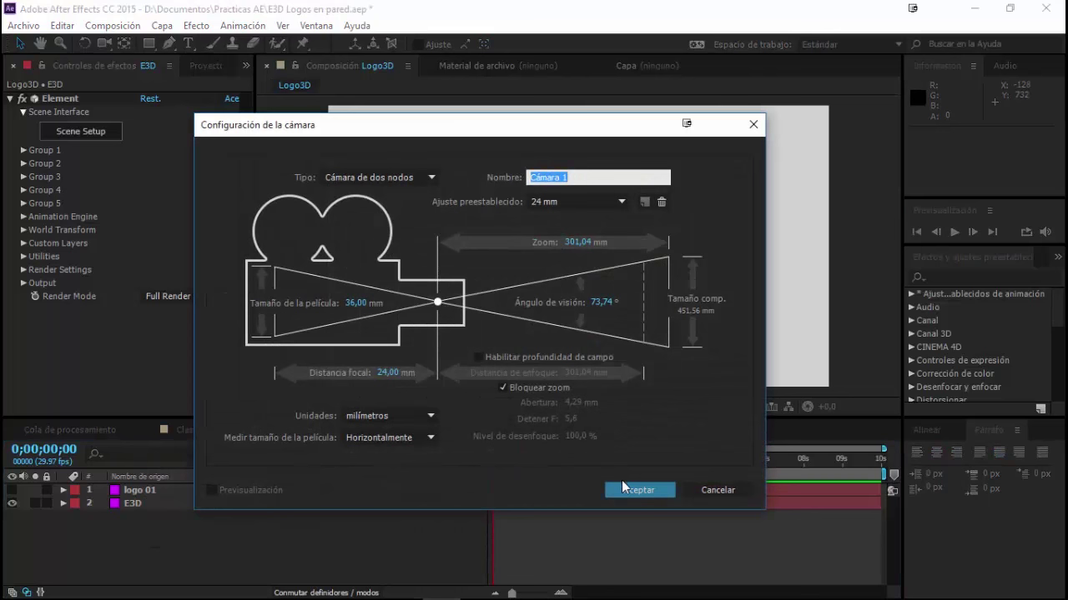
click(580, 201)
click(567, 257)
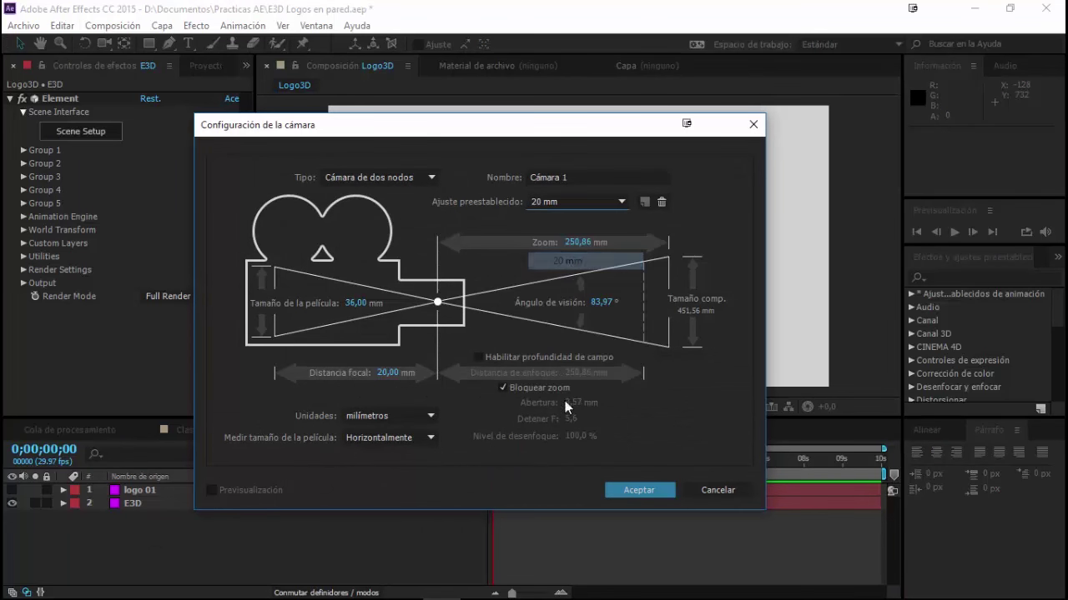
click(651, 489)
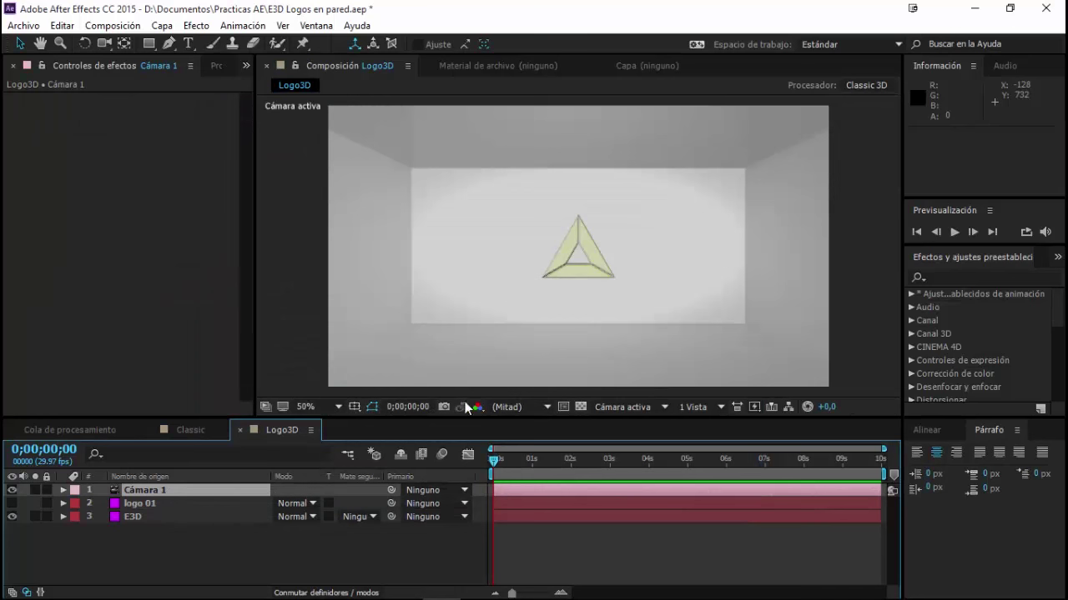
Dolly and orbit the camera for a close, low, tilted view of the logo.
key(c)
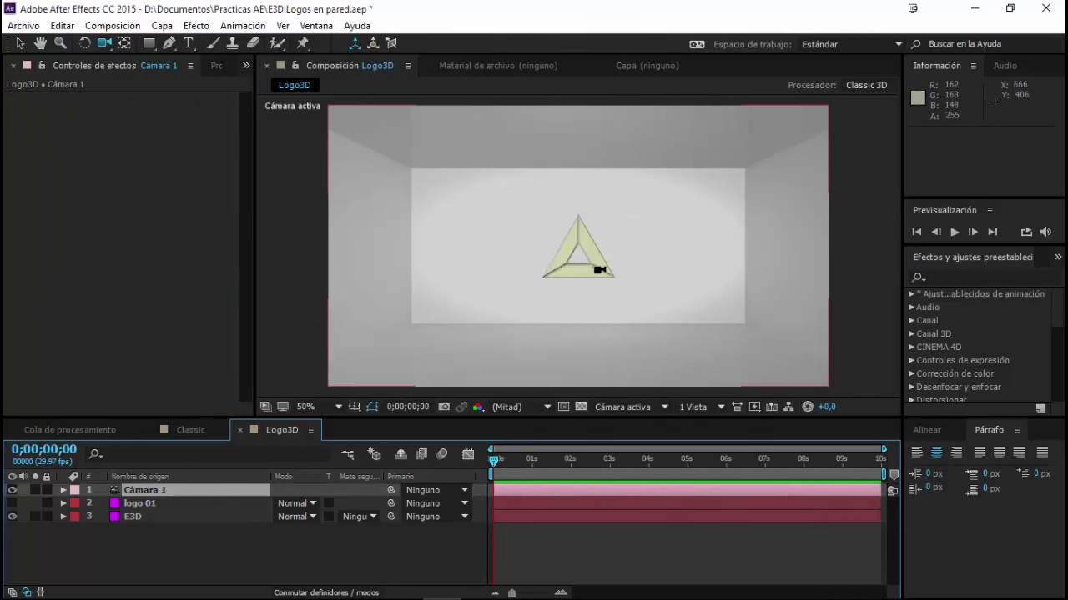
drag(612, 214, 612, 202)
mouse_move(608, 326)
mouse_down()
mouse_move(541, 284)
mouse_move(640, 261)
mouse_up()
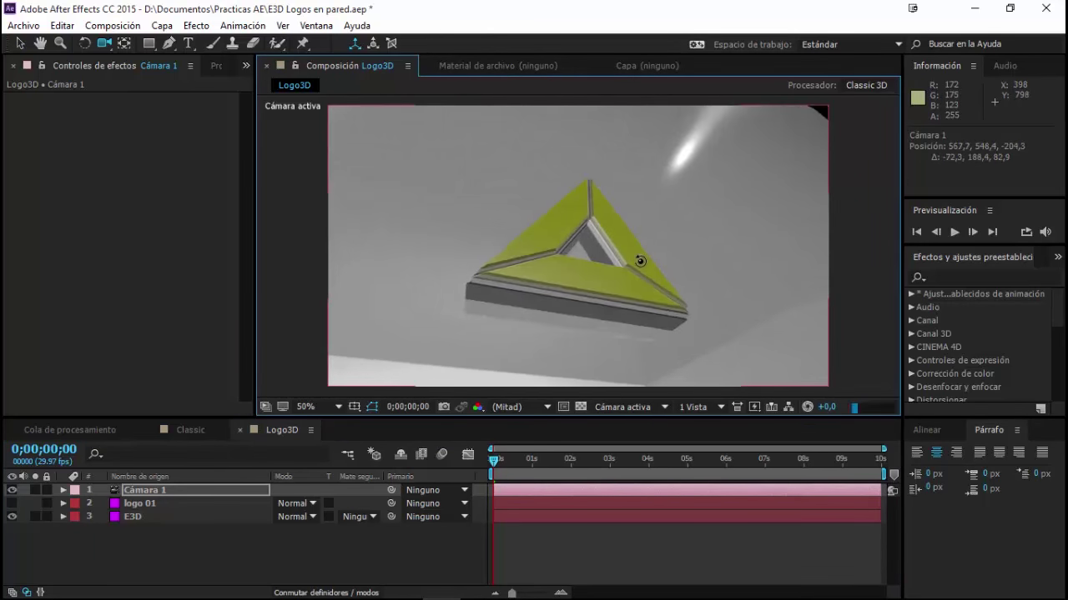
drag(643, 298, 650, 300)
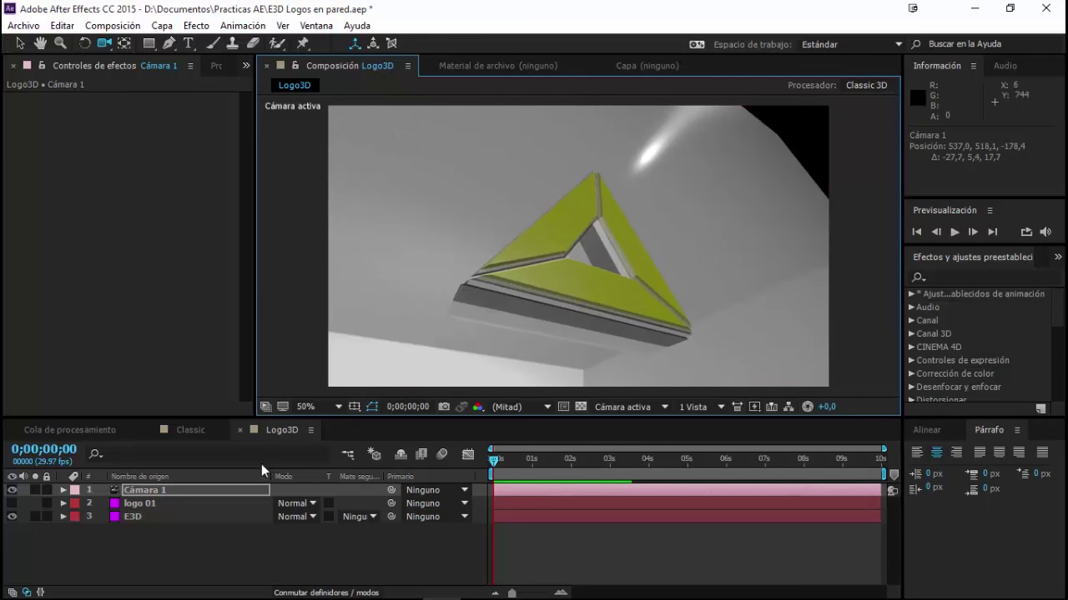
click(138, 517)
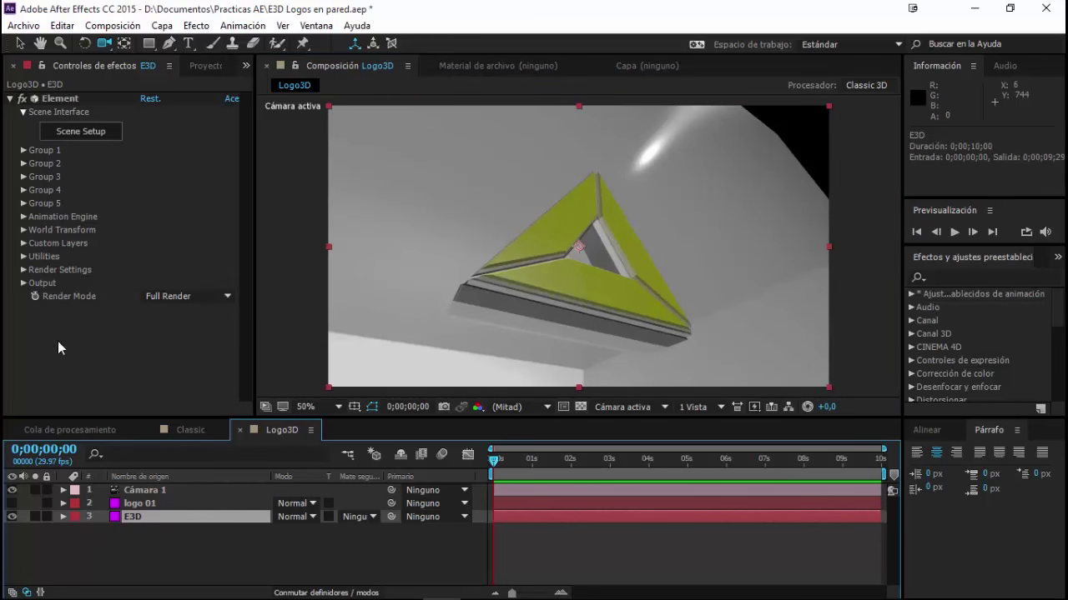
Enable ambient occlusion in the Element effect's render settings.
click(24, 270)
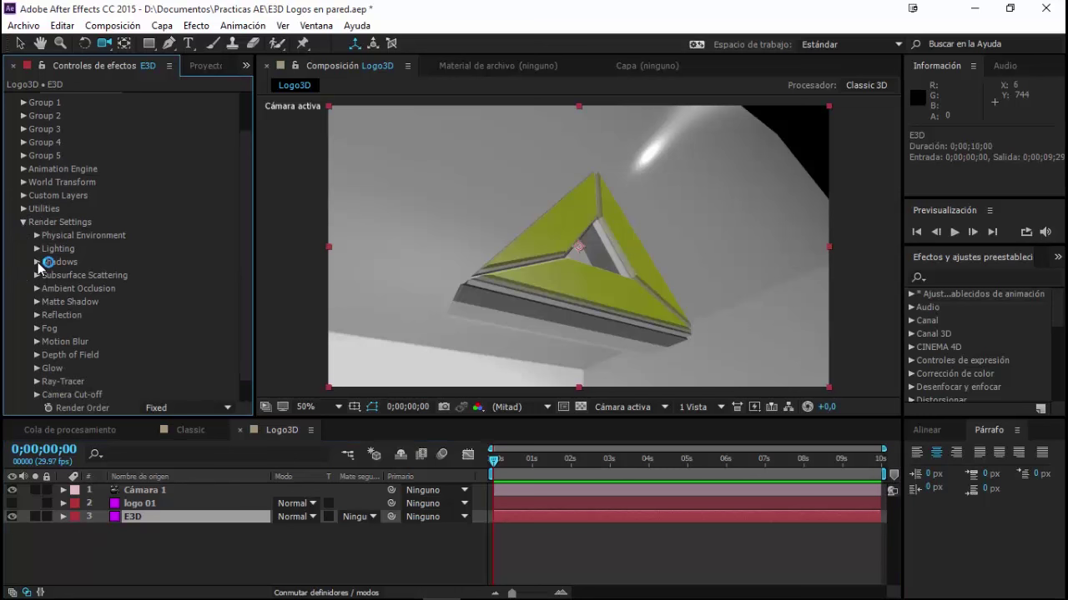
click(36, 262)
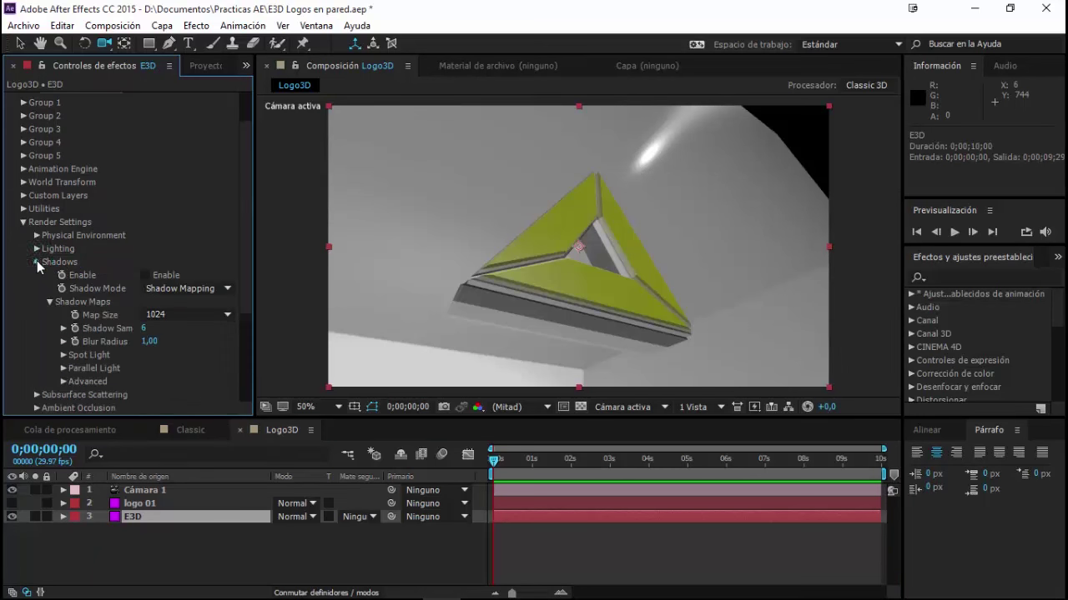
click(36, 263)
click(36, 289)
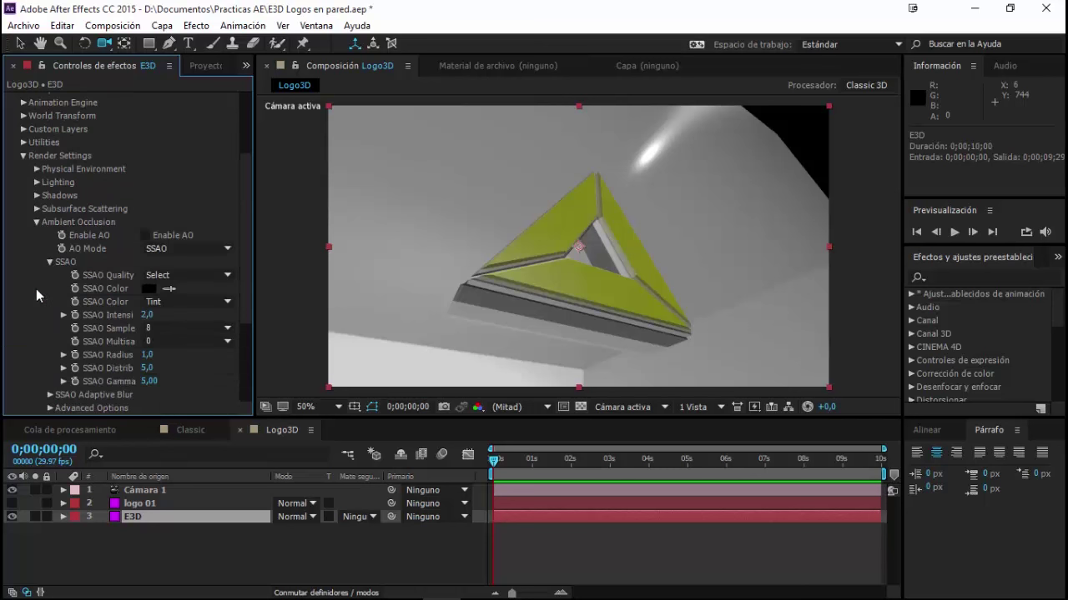
click(147, 234)
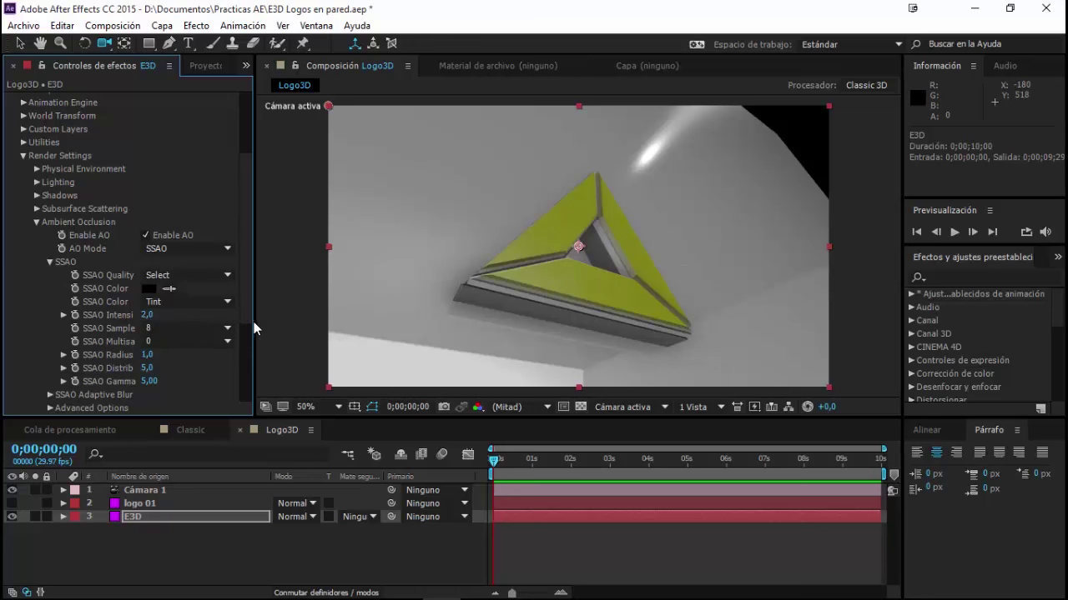
Scrub SSAO Intensity to 3,8 and SSAO Radius to 2,5.
drag(269, 322, 286, 323)
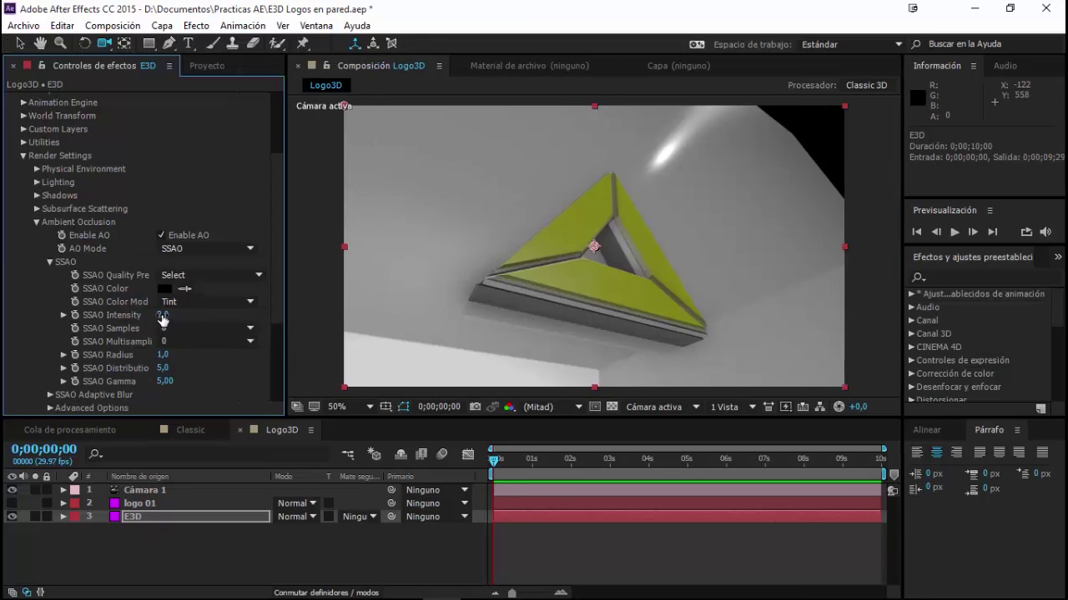
drag(163, 319, 177, 316)
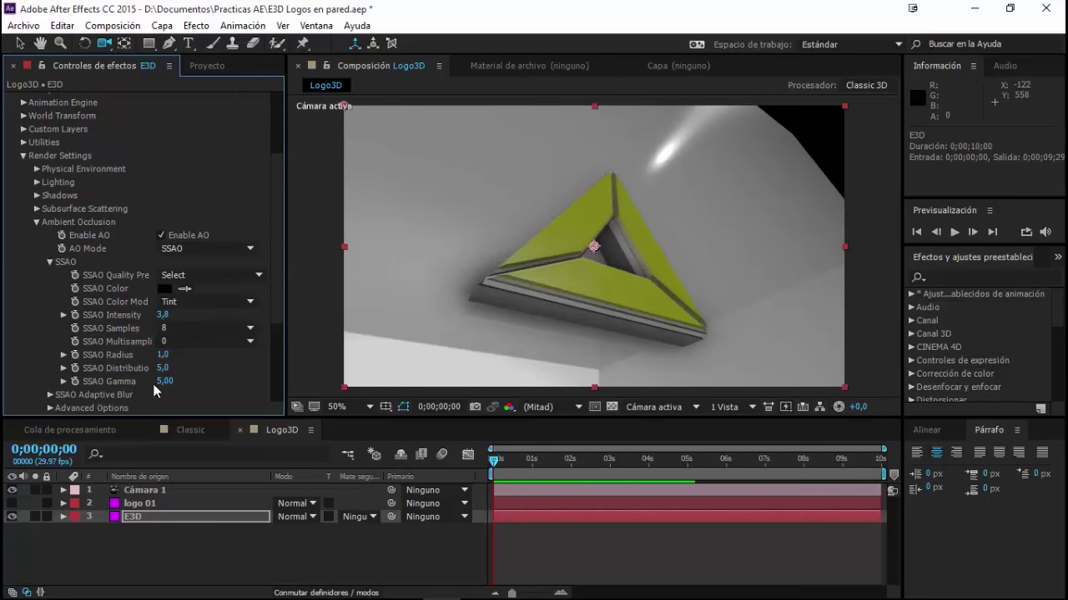
drag(162, 354, 179, 354)
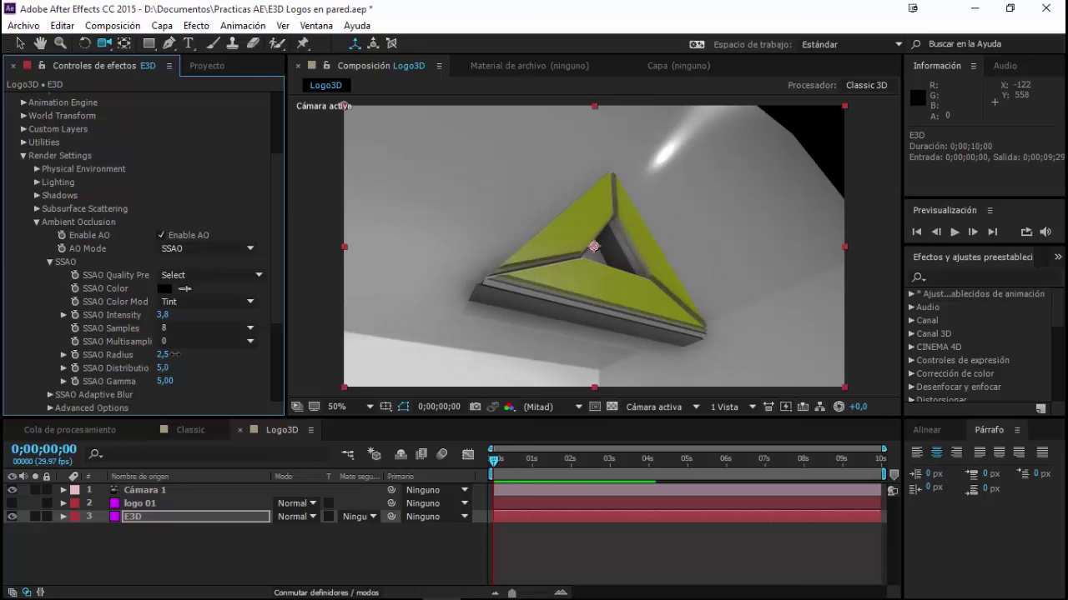
scroll(167, 367, down, 3)
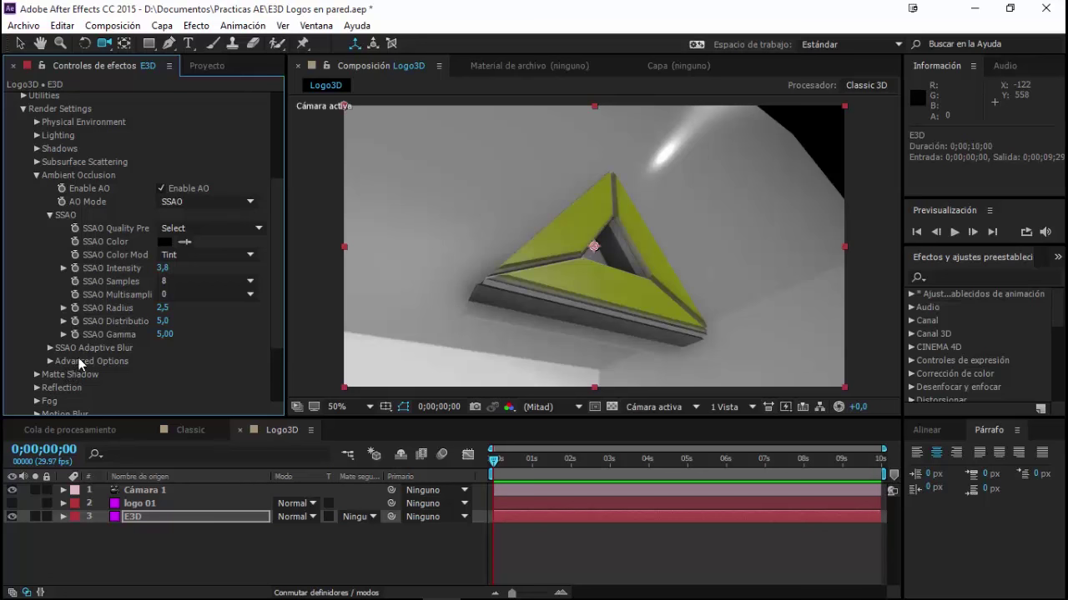
click(64, 334)
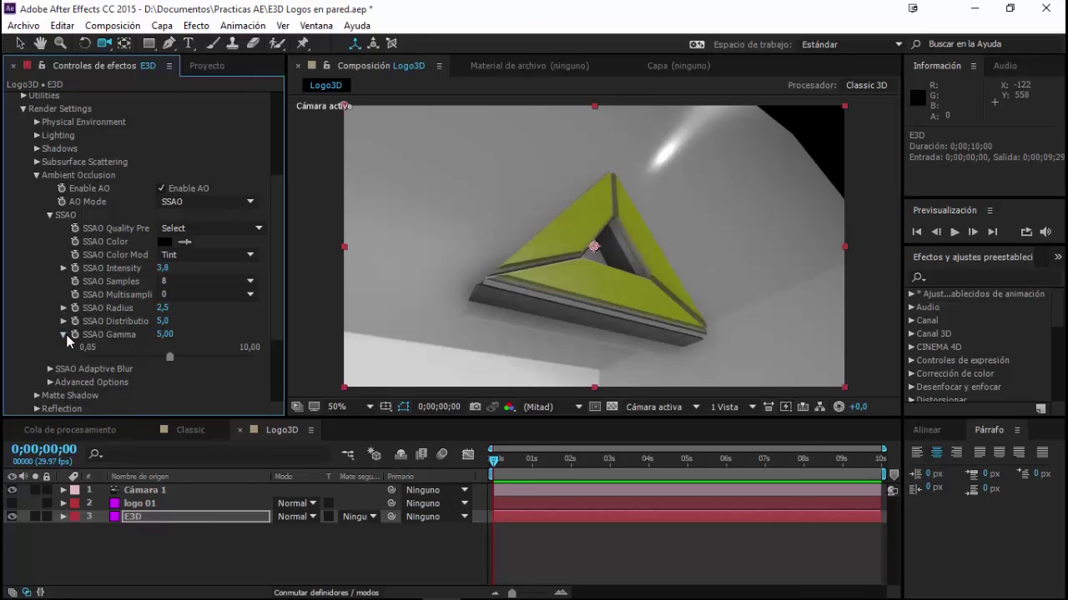
click(64, 337)
click(49, 347)
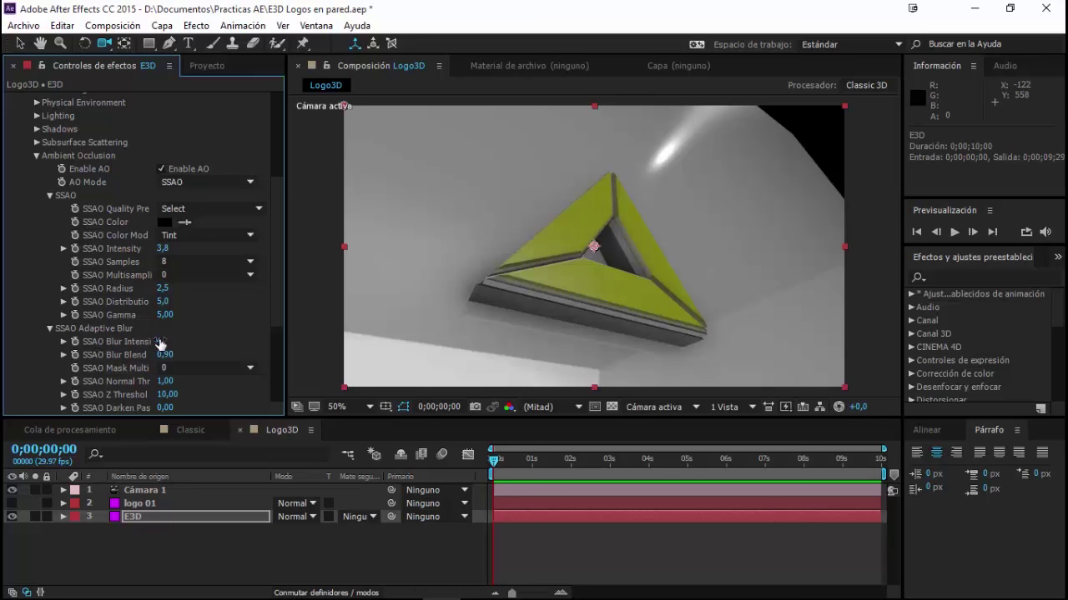
click(50, 328)
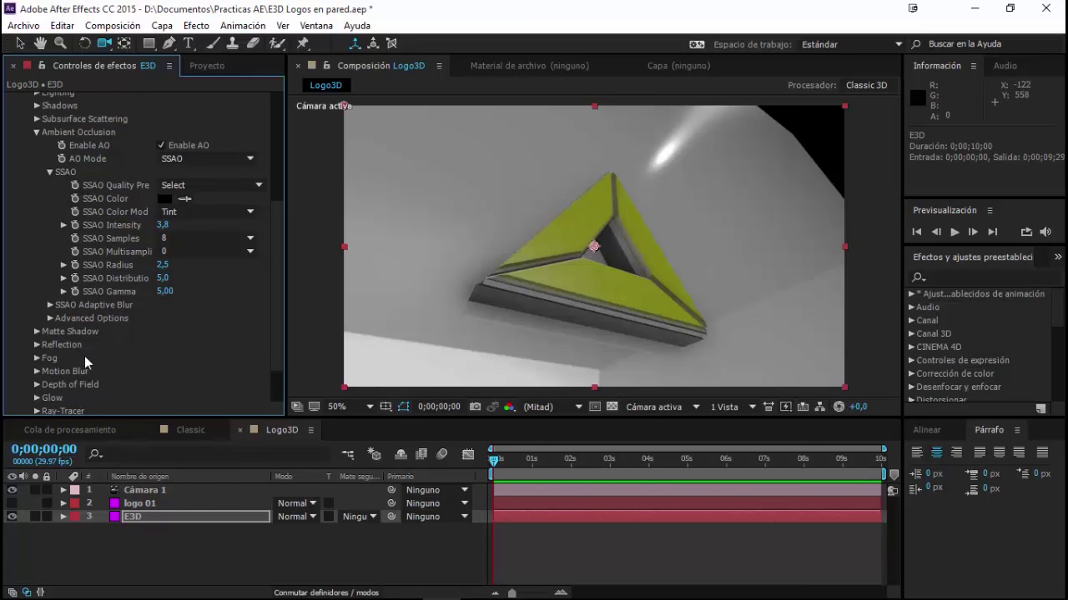
scroll(86, 375, down, 1)
scroll(86, 379, down, 1)
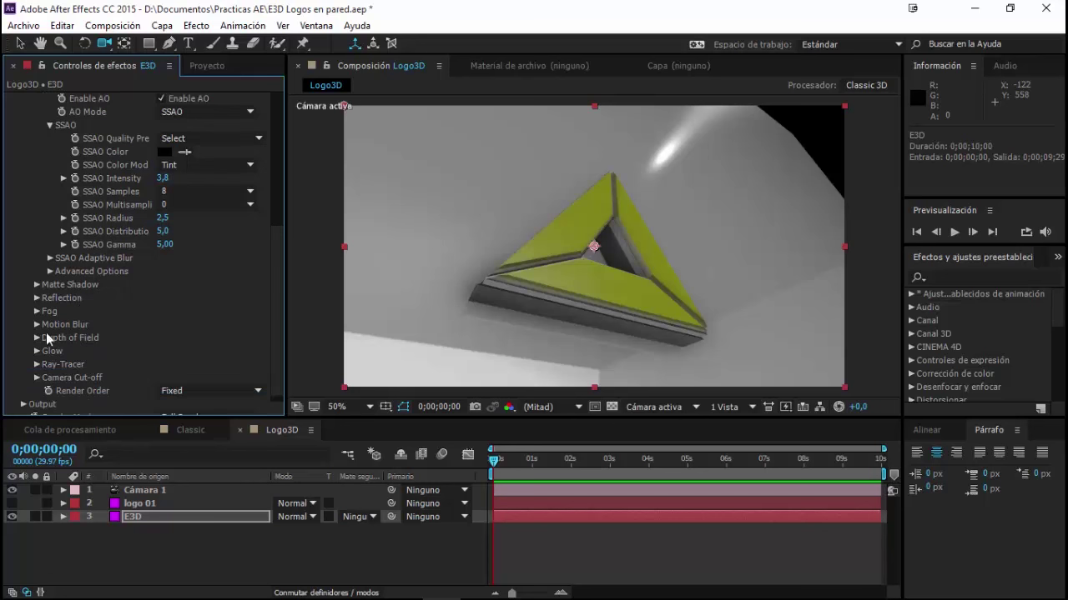
scroll(103, 343, up, 2)
scroll(103, 343, up, 2)
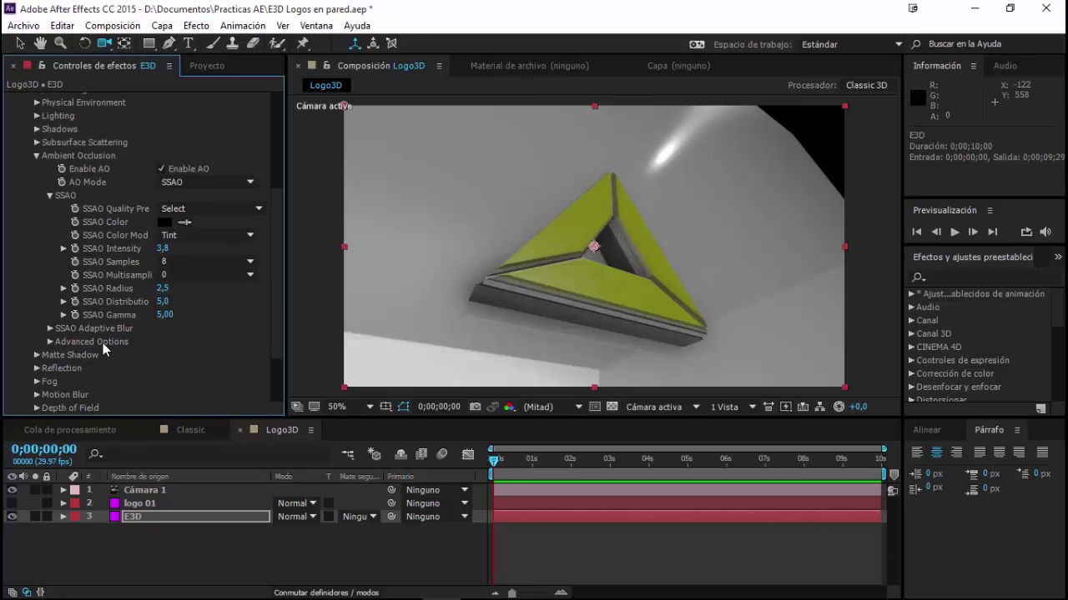
scroll(102, 343, up, 2)
scroll(103, 343, up, 1)
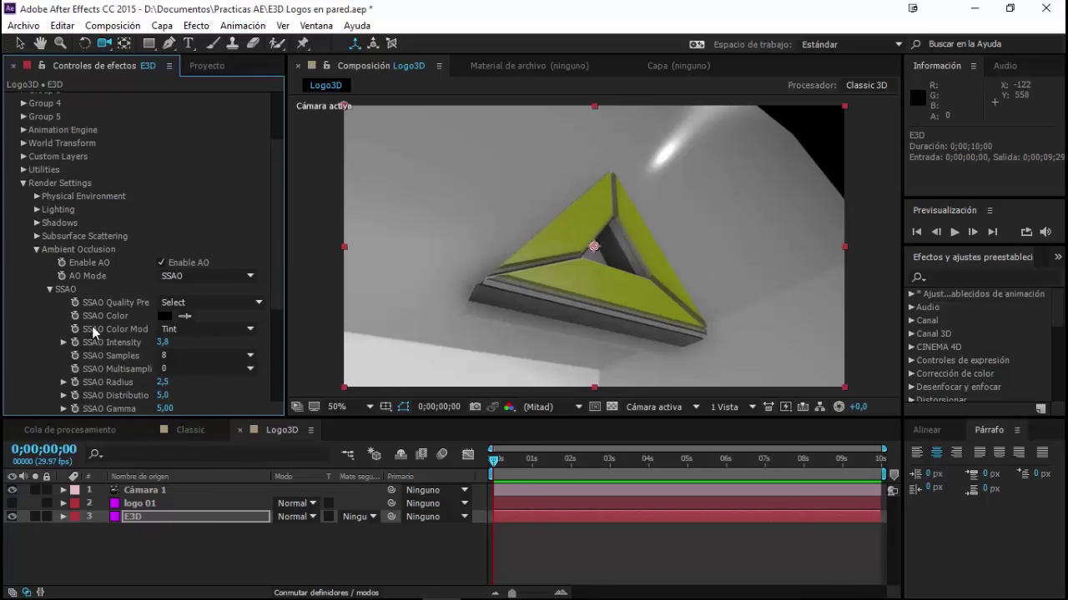
Raise Physical Environment exposure to 1,40 and gamma to 1,06.
click(37, 197)
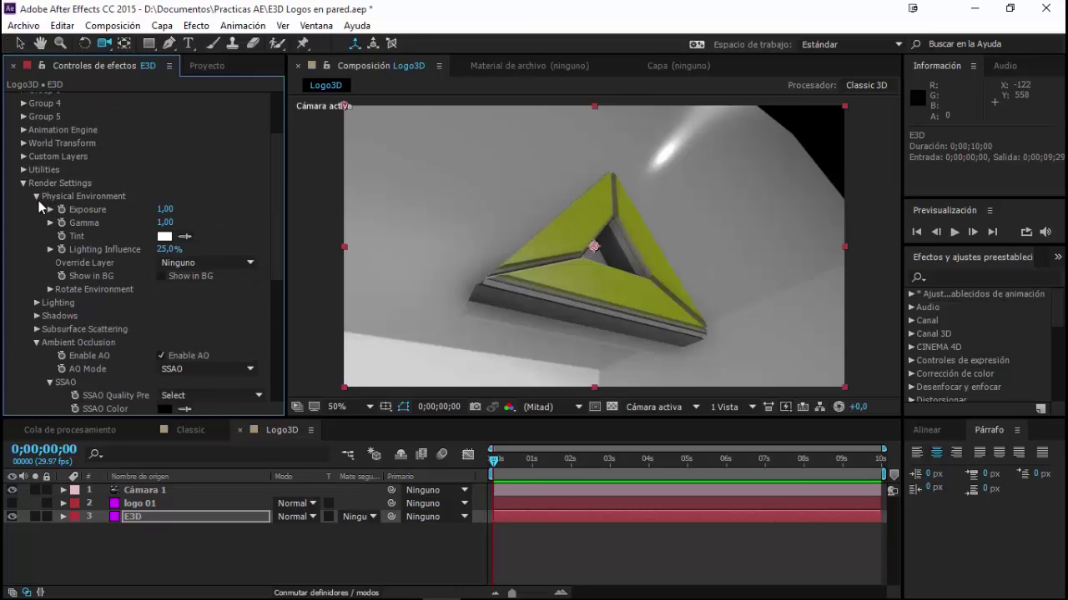
drag(167, 209, 194, 209)
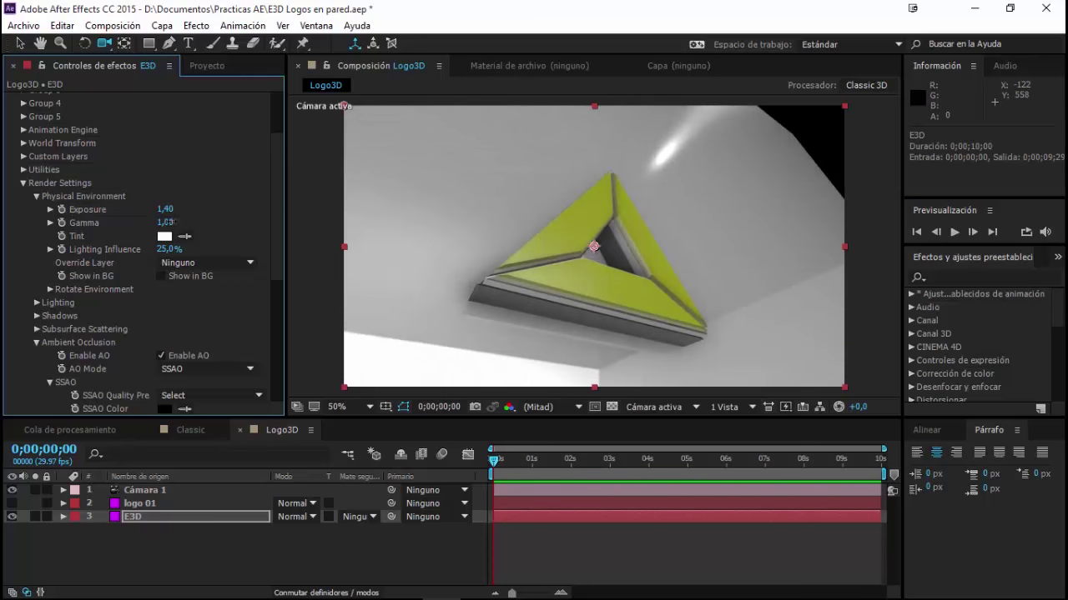
drag(170, 223, 173, 225)
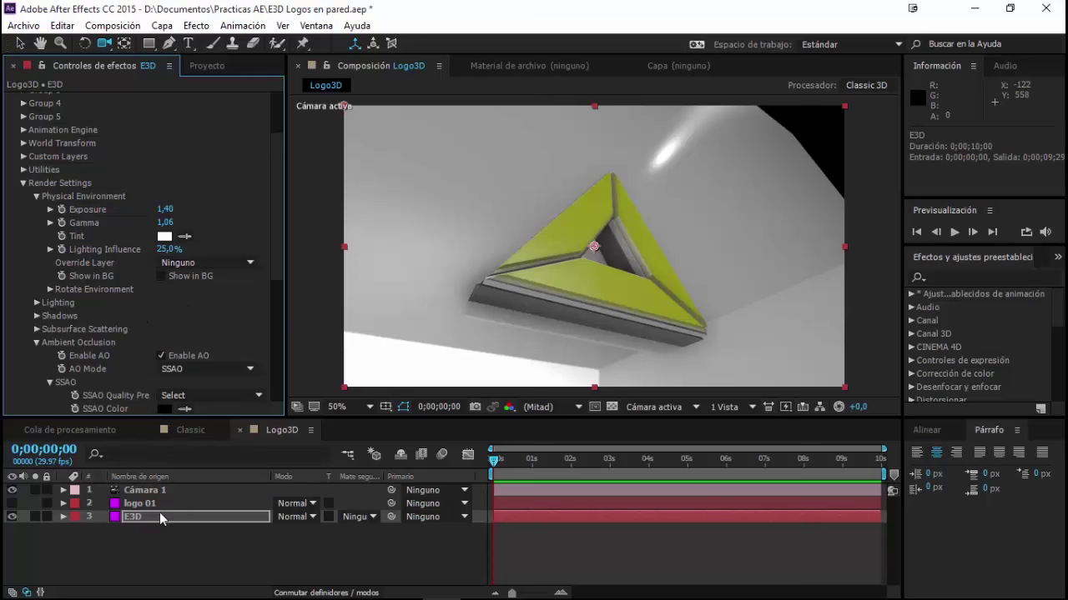
Confirm the E3D layer name, orbit the camera toward the triangle logo, and open Scene Setup.
key(Return)
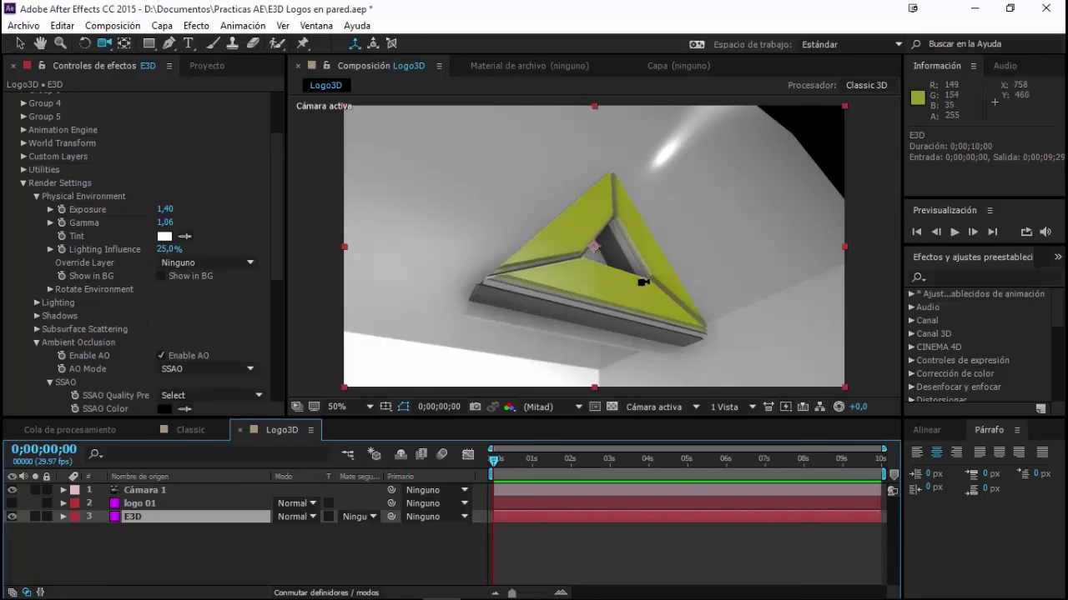
mouse_move(662, 278)
mouse_down()
mouse_move(636, 220)
mouse_move(381, 271)
mouse_up()
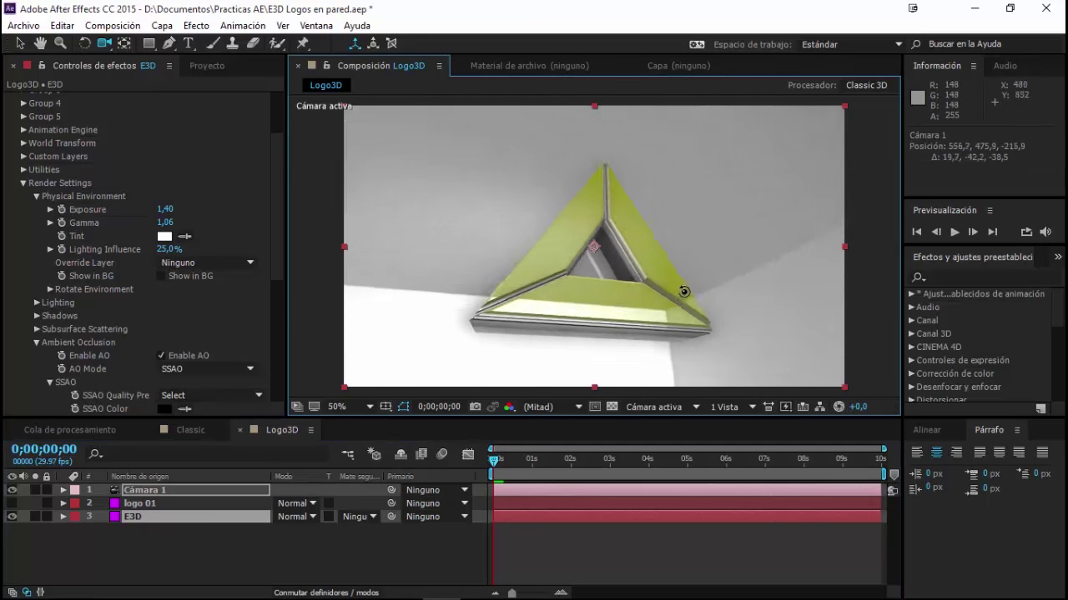
scroll(147, 307, up, 4)
scroll(136, 235, up, 1)
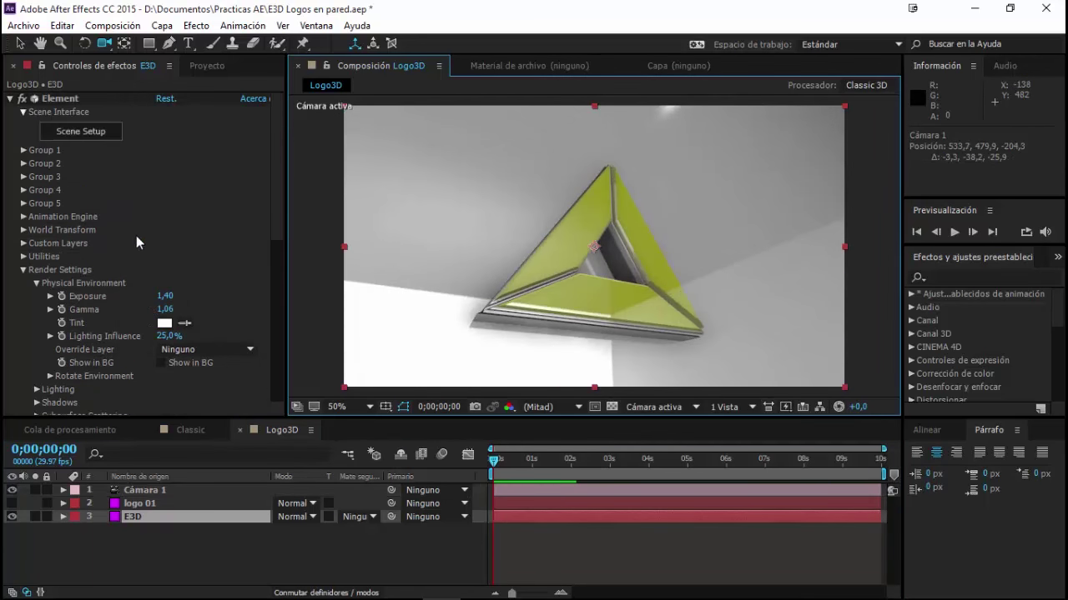
click(90, 134)
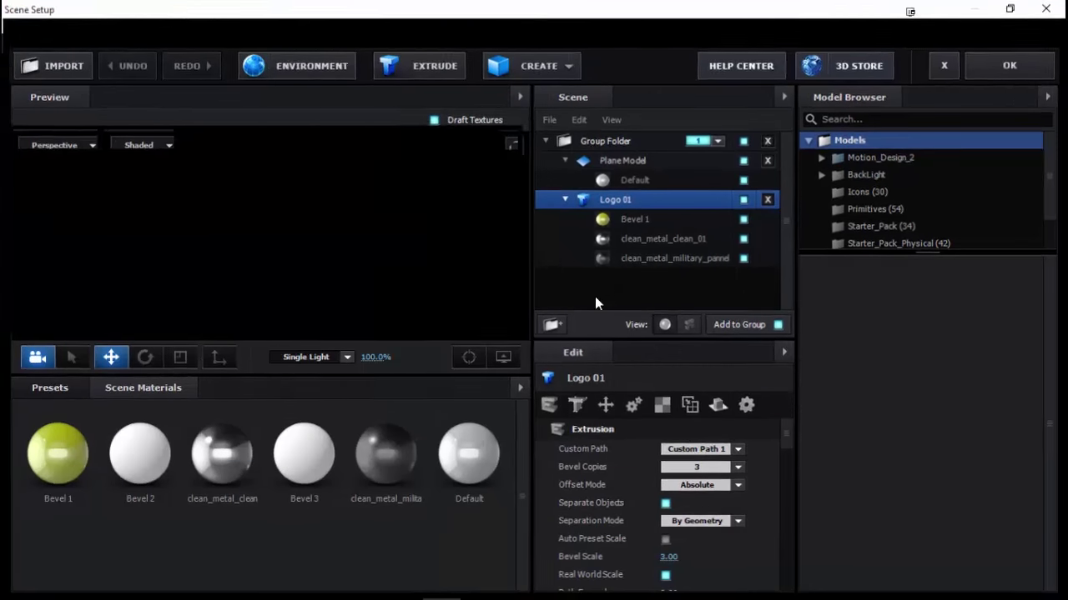
Apply the Pro_Shaders_2 Metal preset metal_black_chips to the floor plane, then close Scene Setup with OK.
click(43, 388)
double_click(84, 478)
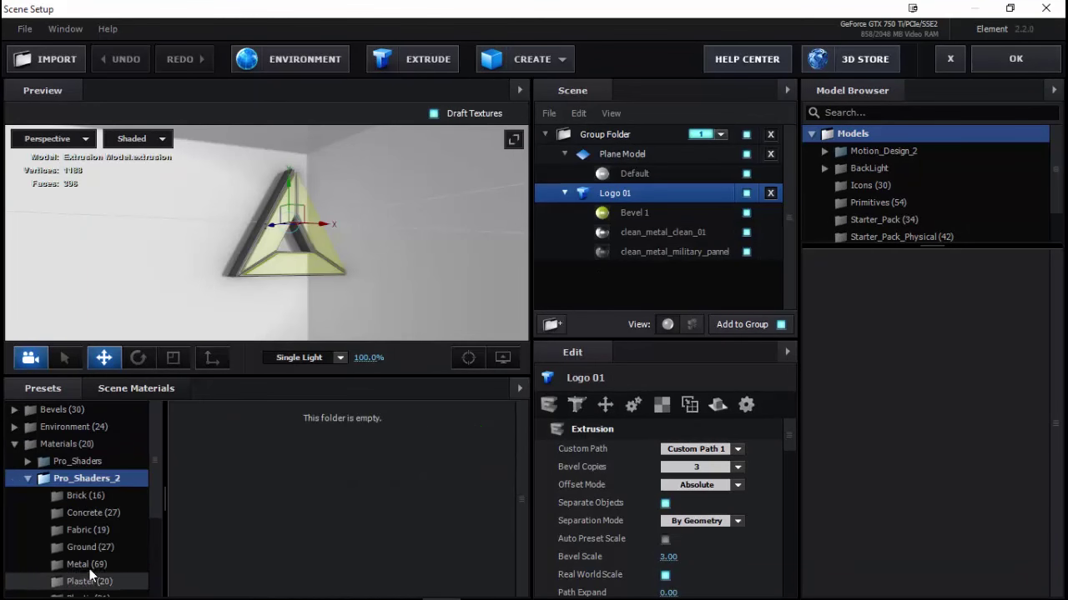
click(87, 565)
scroll(90, 567, down, 3)
scroll(426, 559, down, 2)
scroll(426, 559, down, 2)
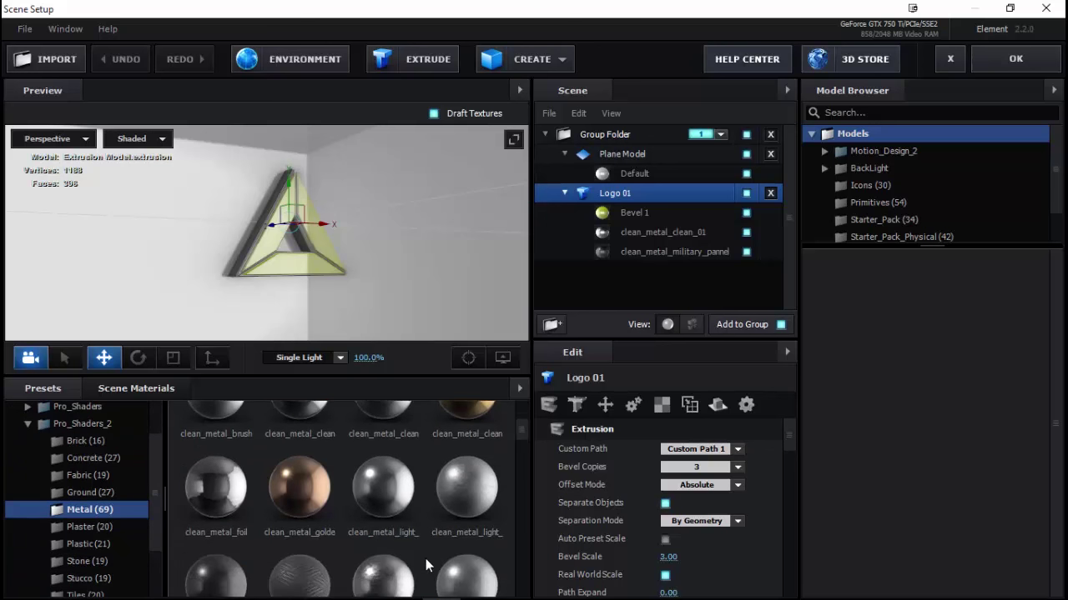
scroll(441, 523, down, 3)
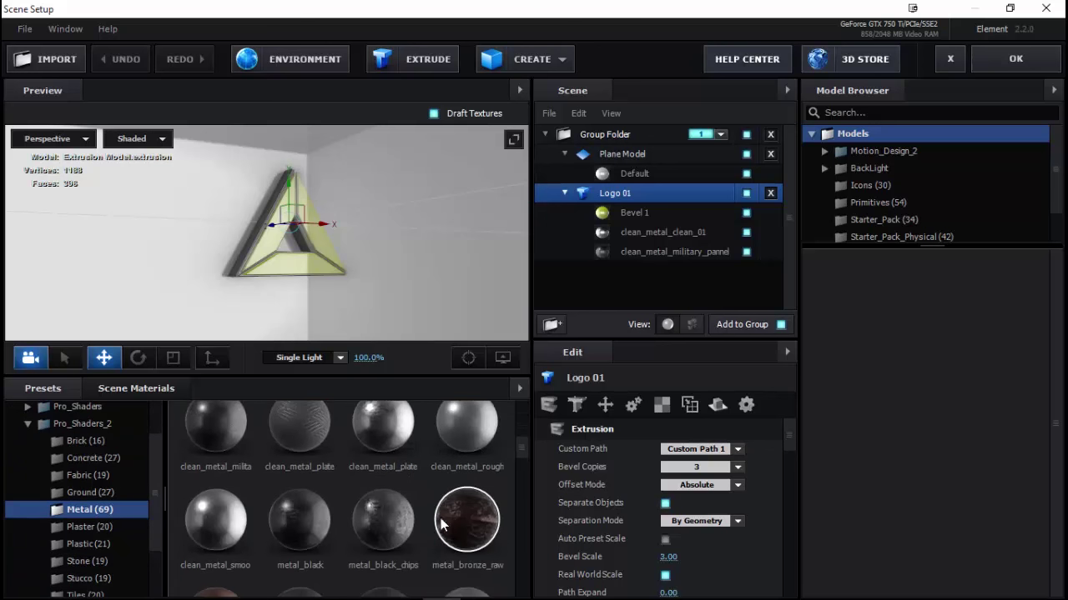
drag(383, 513, 627, 177)
drag(606, 195, 618, 173)
drag(392, 288, 358, 251)
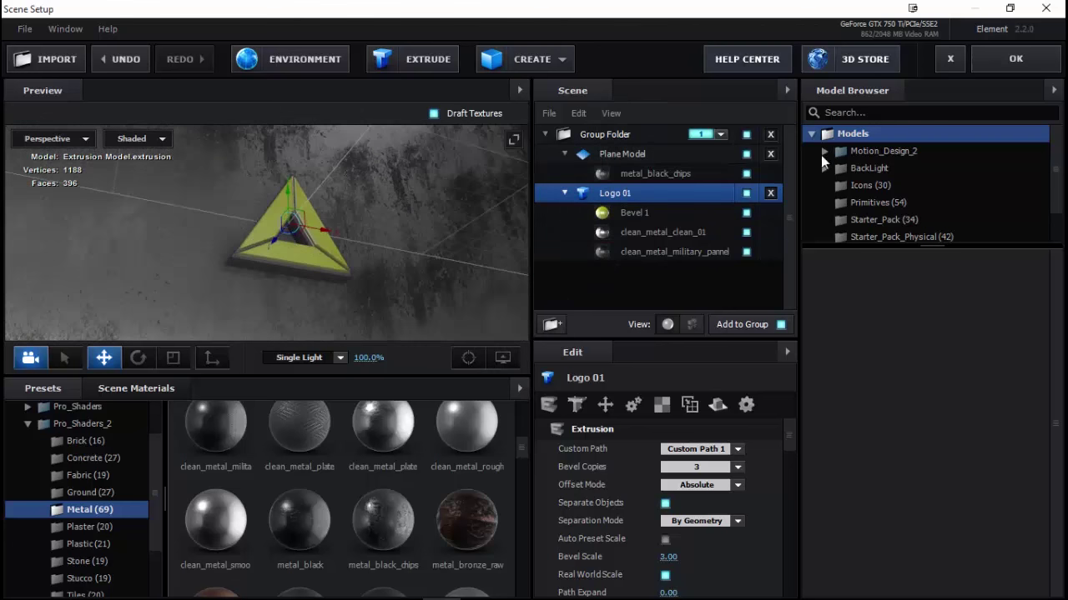
click(995, 68)
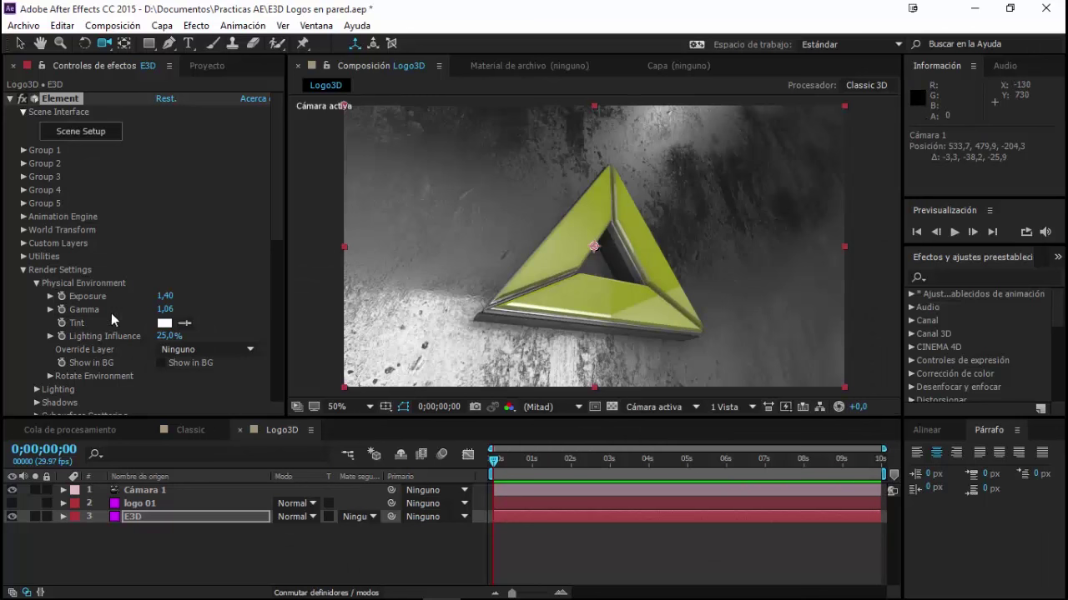
Raise SSAO Intensity to 6,7 and orbit the camera to a near head-on view of the logo.
scroll(38, 310, down, 1)
scroll(41, 334, down, 1)
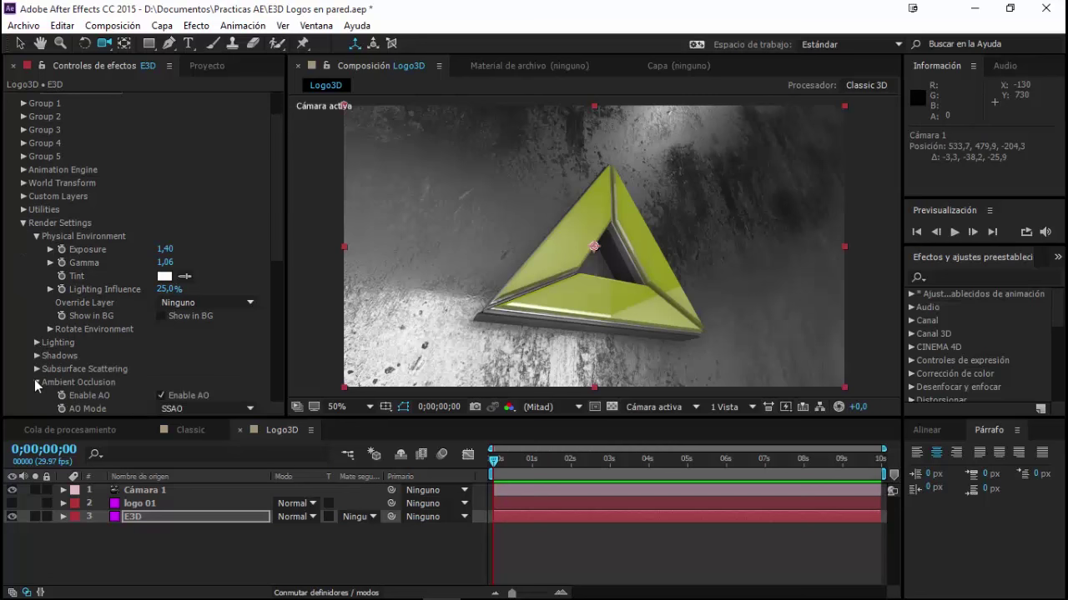
scroll(105, 384, down, 2)
scroll(106, 381, down, 2)
scroll(106, 381, down, 2)
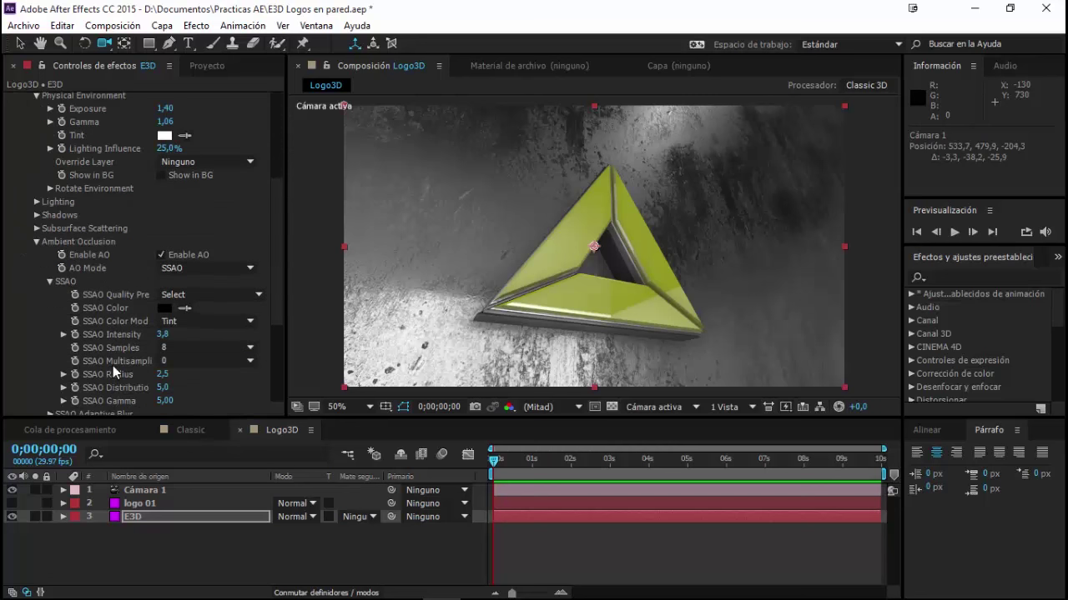
mouse_move(163, 337)
mouse_down()
mouse_move(225, 342)
mouse_move(200, 350)
mouse_up()
mouse_move(617, 334)
mouse_down()
mouse_move(541, 347)
mouse_move(658, 284)
mouse_move(666, 342)
mouse_up()
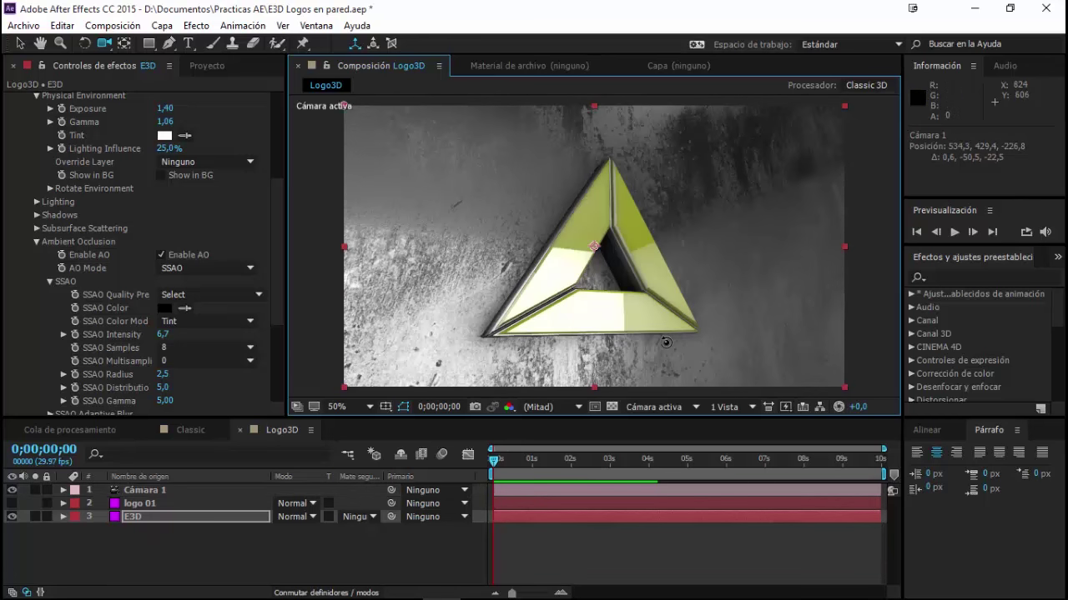
Expand Cámara 1's Camera Options and turn on Depth of Field.
click(62, 490)
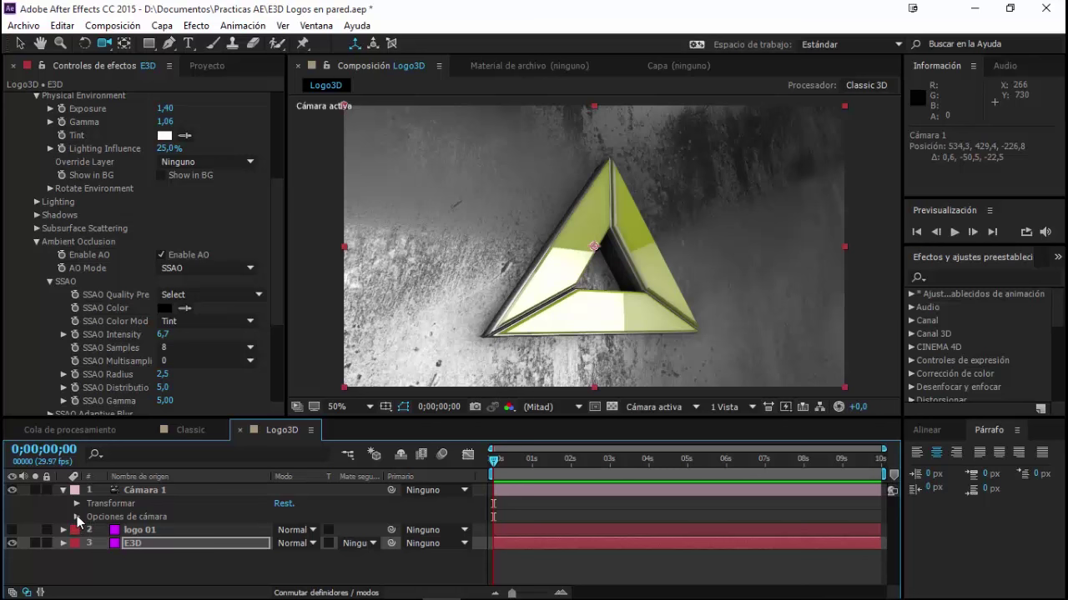
click(76, 517)
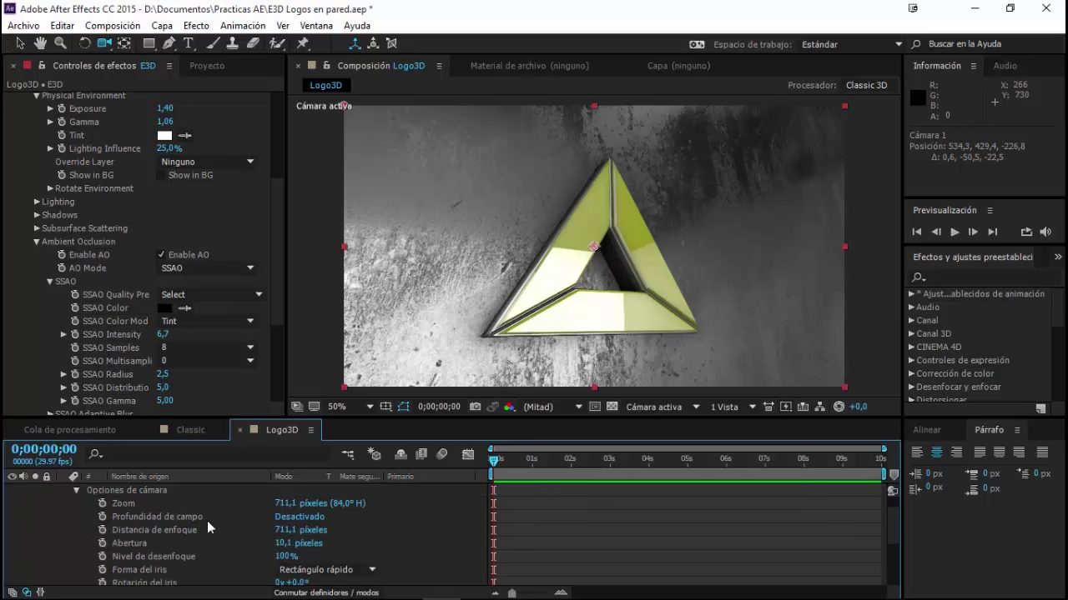
scroll(256, 559, down, 1)
scroll(254, 557, down, 1)
scroll(255, 557, up, 3)
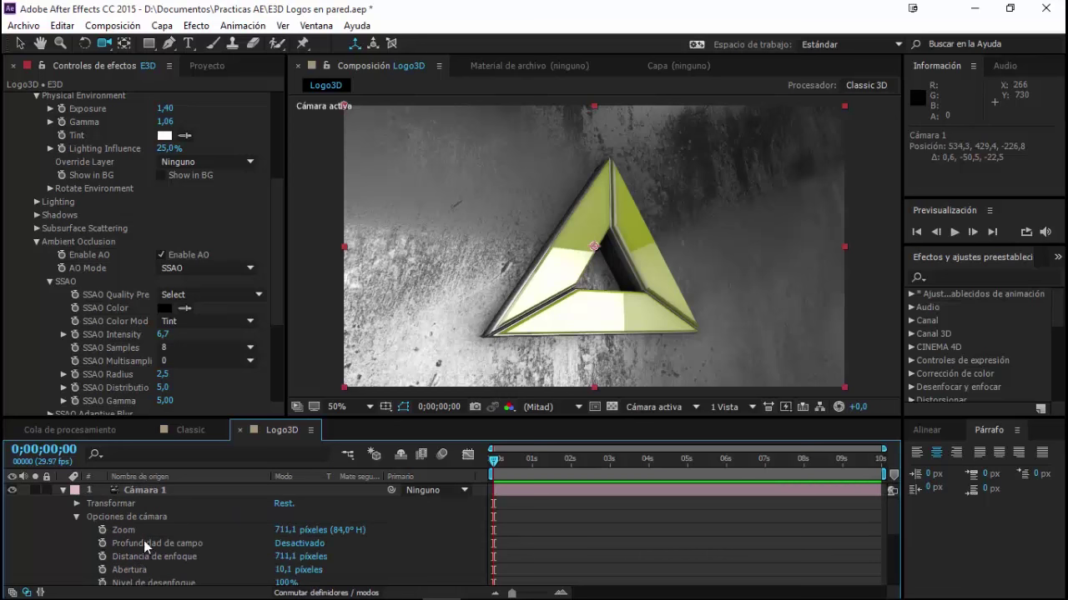
click(299, 543)
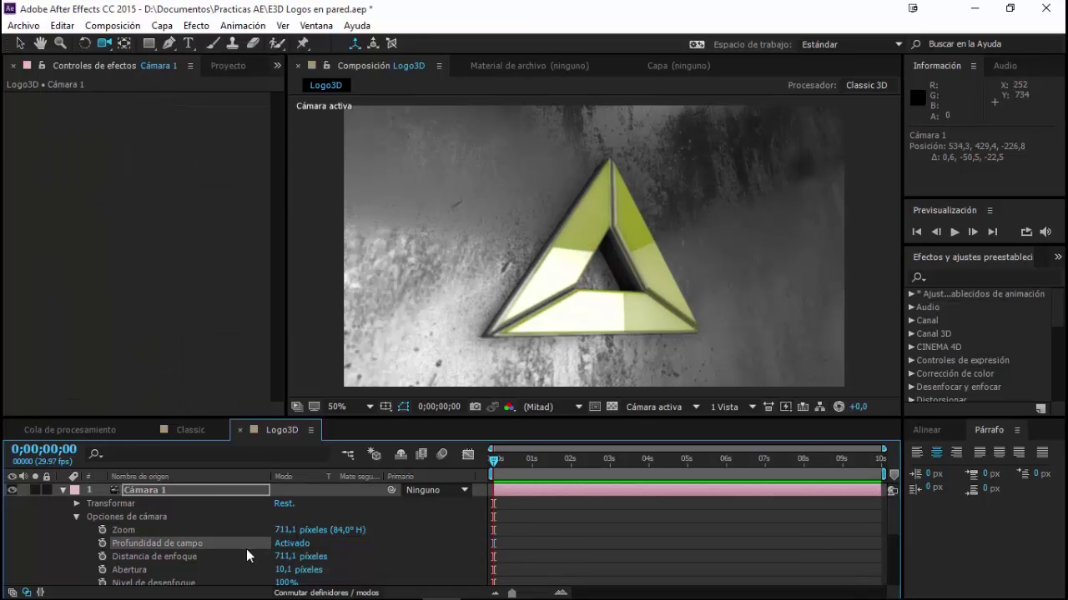
Try Abertura values of 100 and then 50.
scroll(246, 552, down, 1)
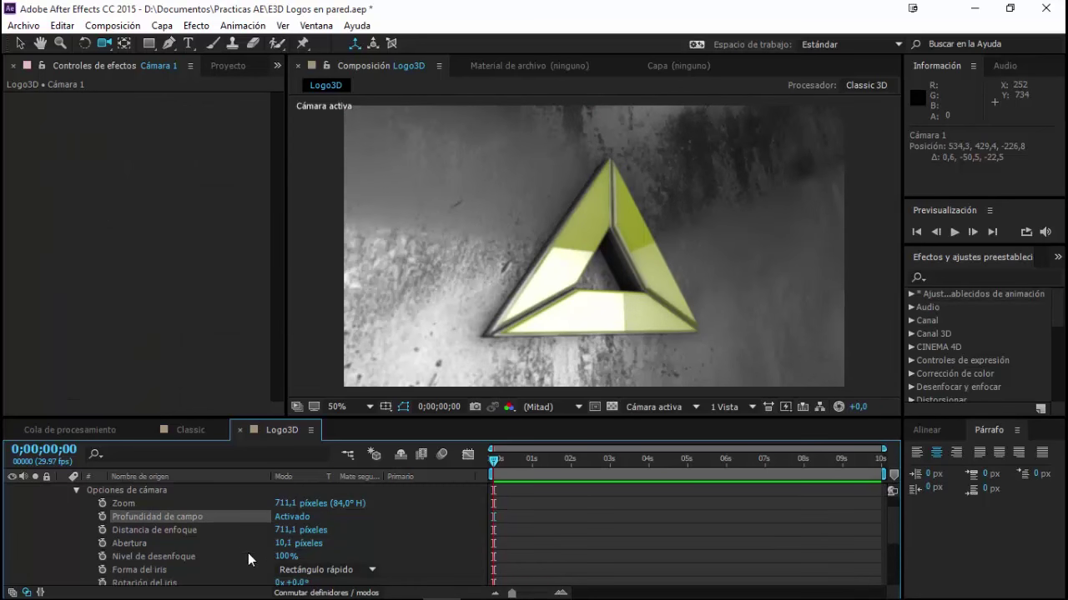
click(282, 543)
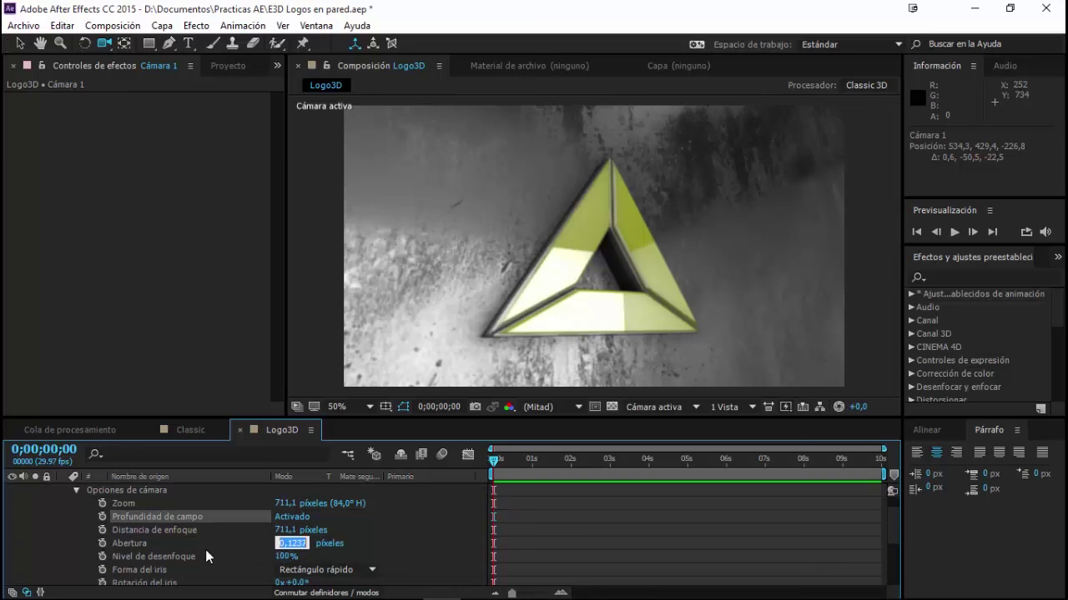
text(100)
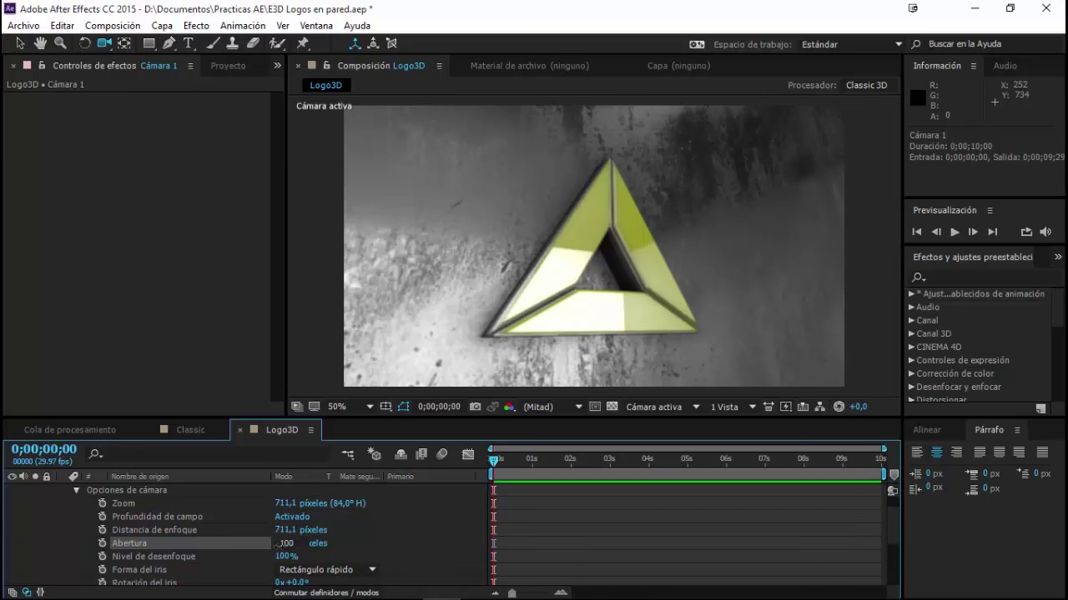
key(Return)
click(283, 543)
text(50)
key(Return)
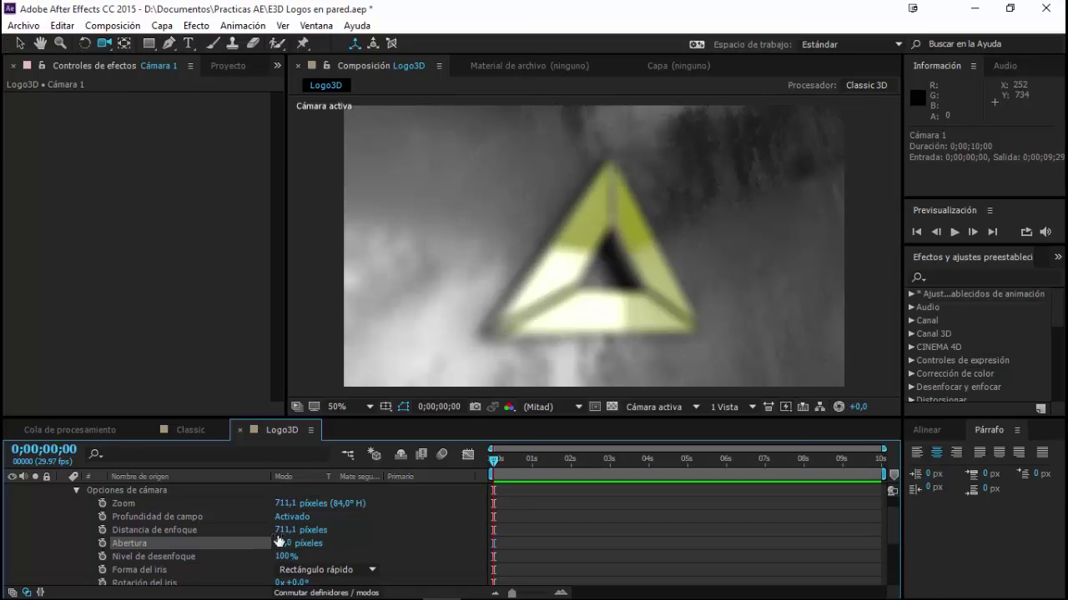
Try Distancia de enfoque values of 400, 2, 280 and 420.
click(288, 530)
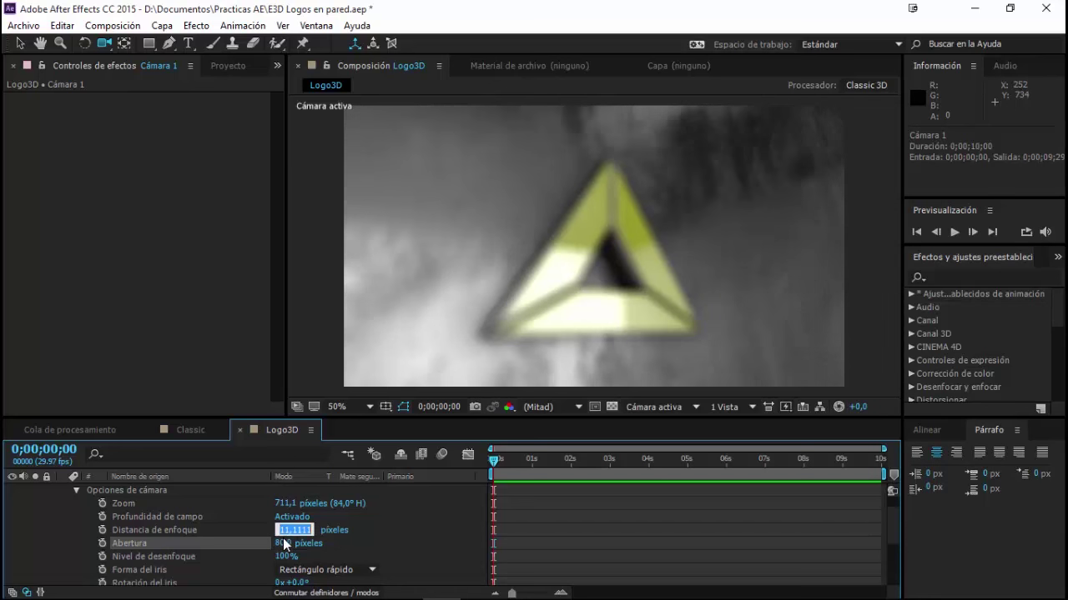
text(400)
key(Return)
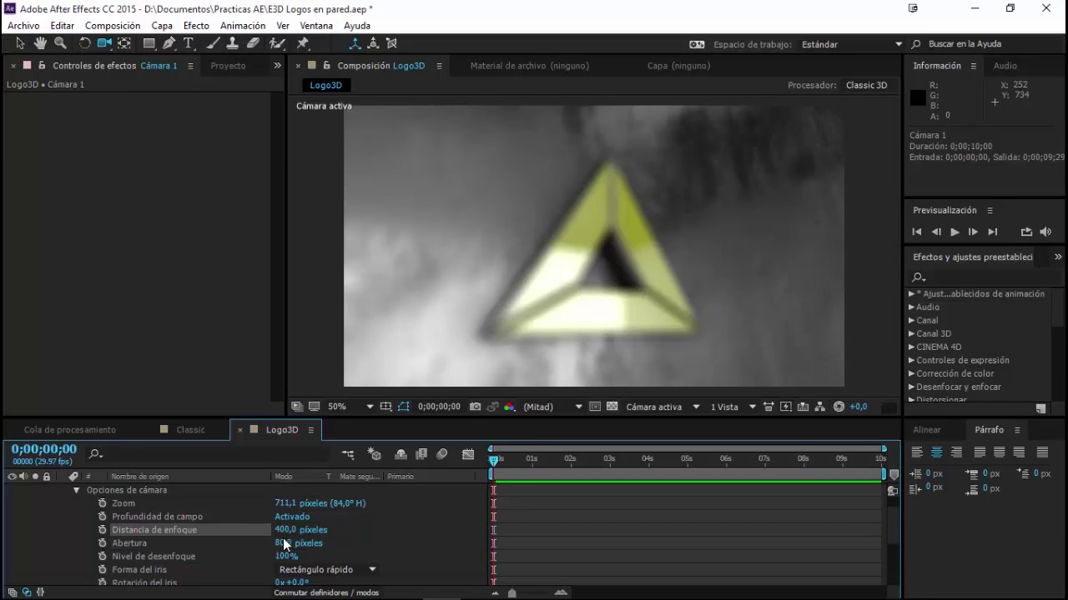
click(282, 530)
text(260)
key(Return)
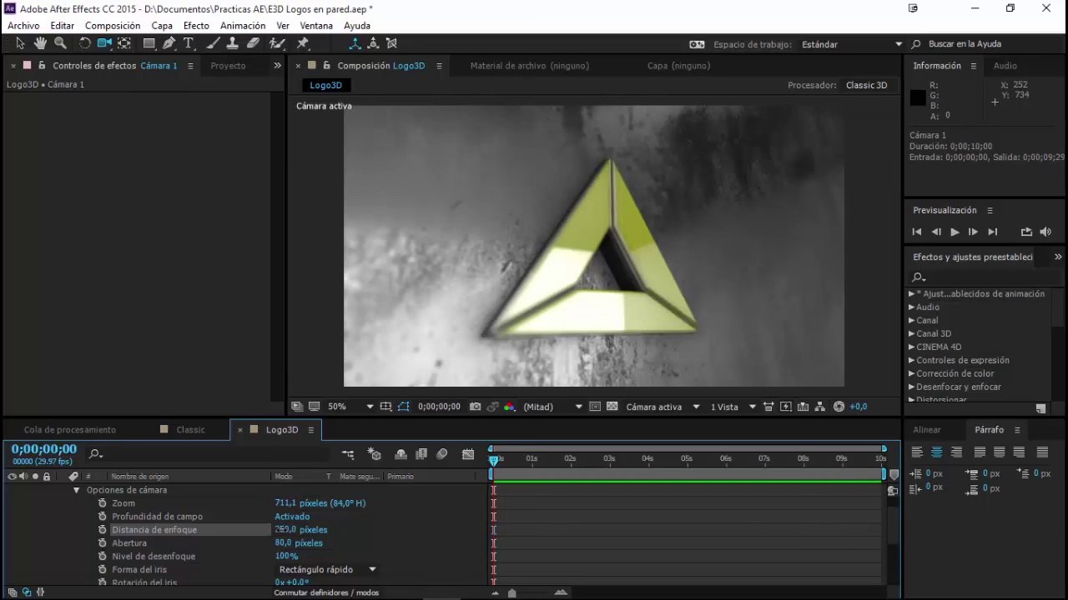
click(283, 532)
text(280)
key(Return)
click(280, 530)
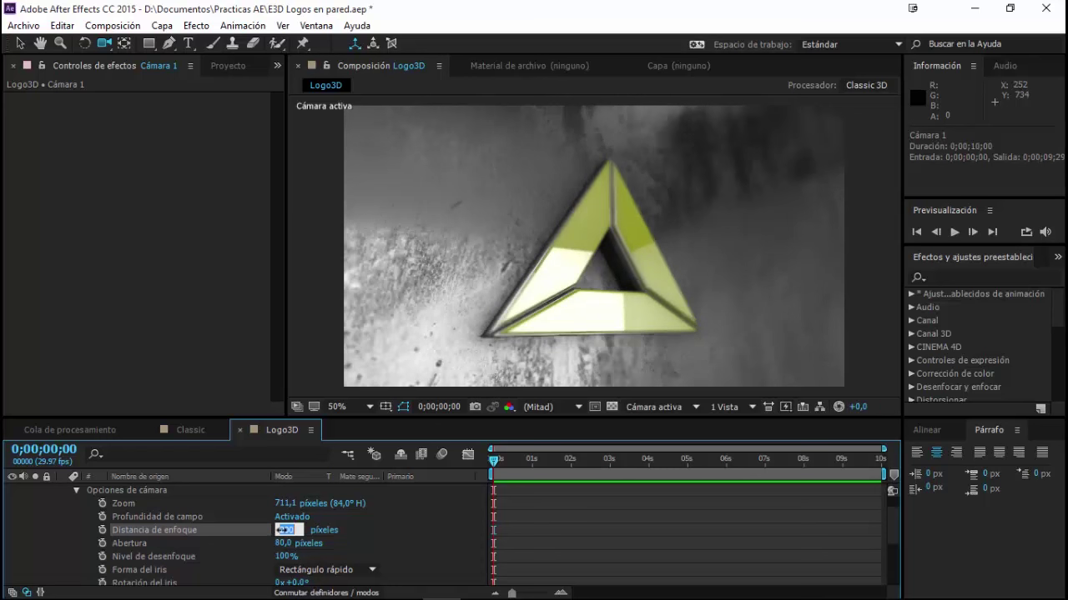
text(420)
key(Return)
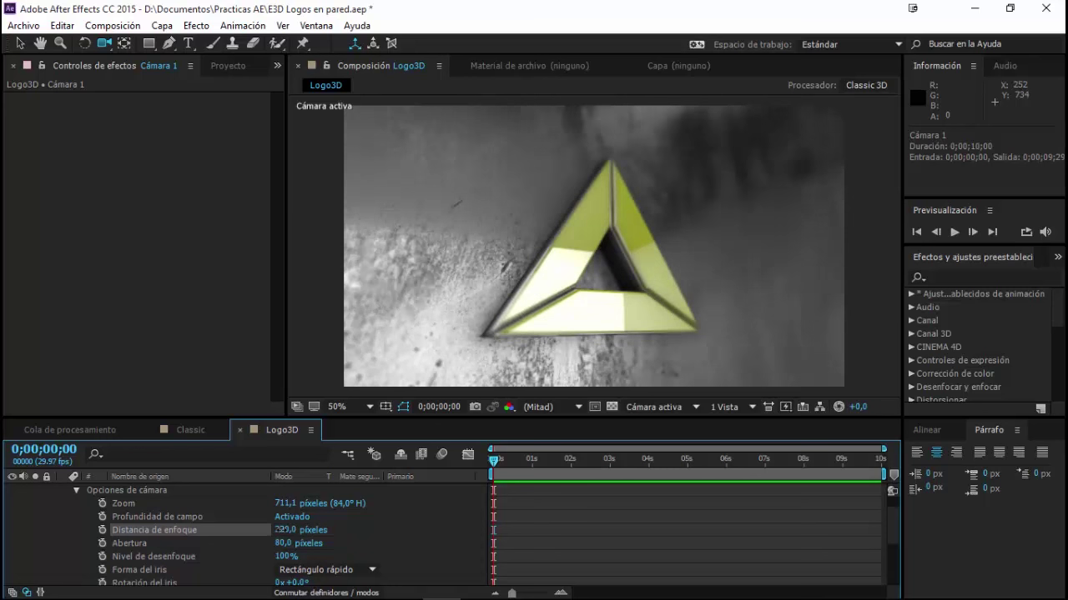
Settle on Abertura 60 and Distancia de enfoque 240, then orbit the camera slightly.
click(282, 544)
text(50)
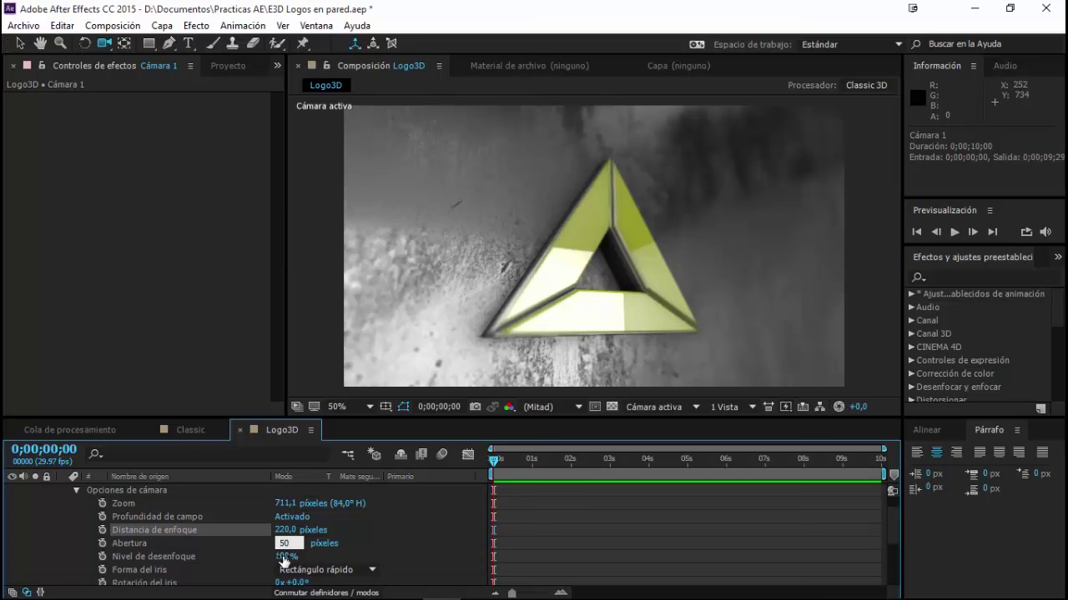
key(Return)
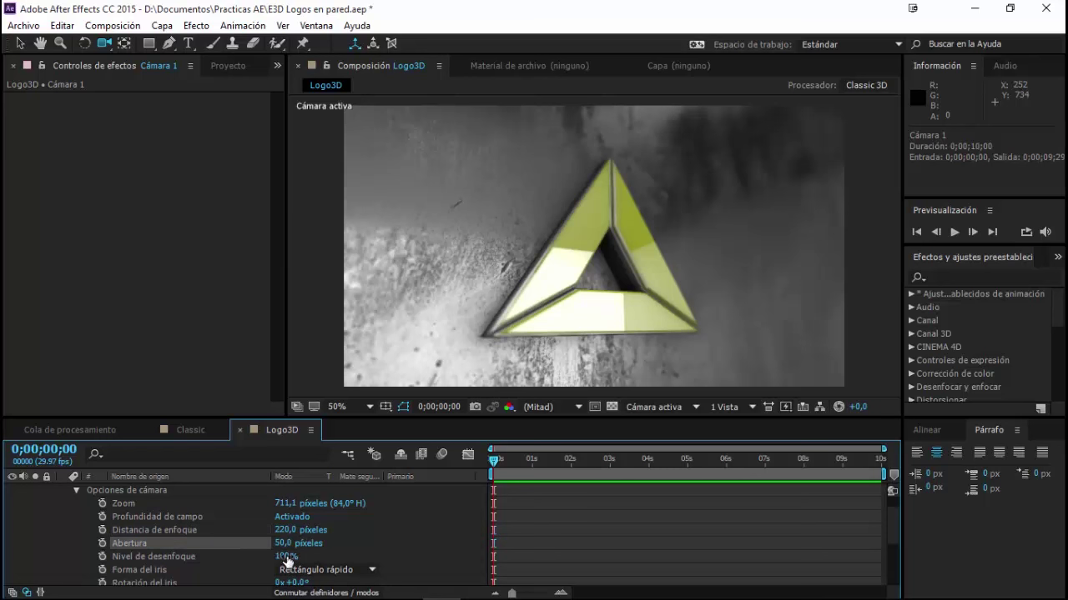
click(282, 543)
text(92)
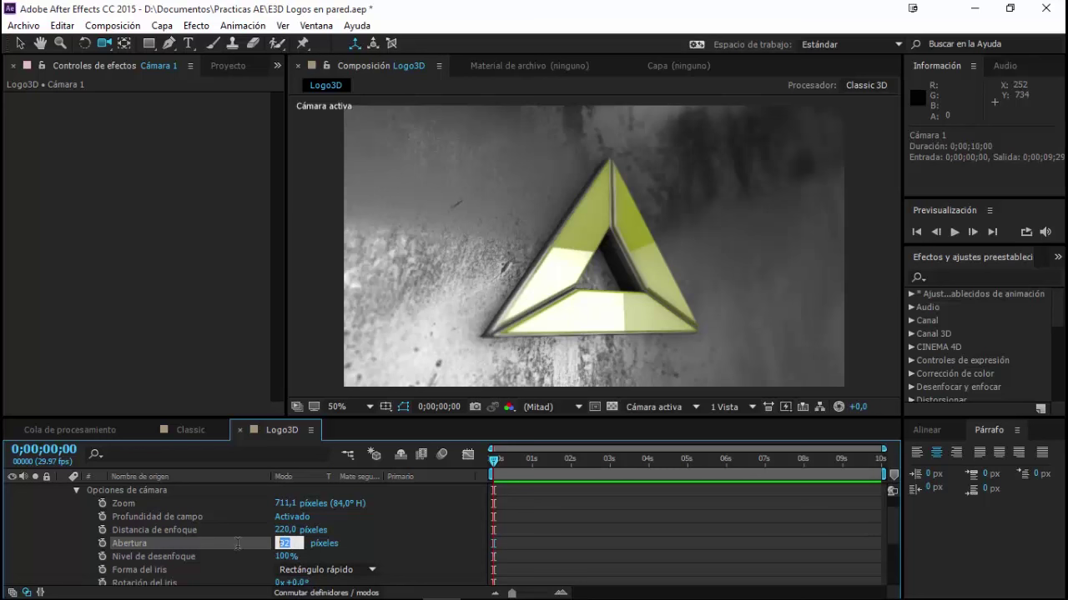
text(0)
key(Return)
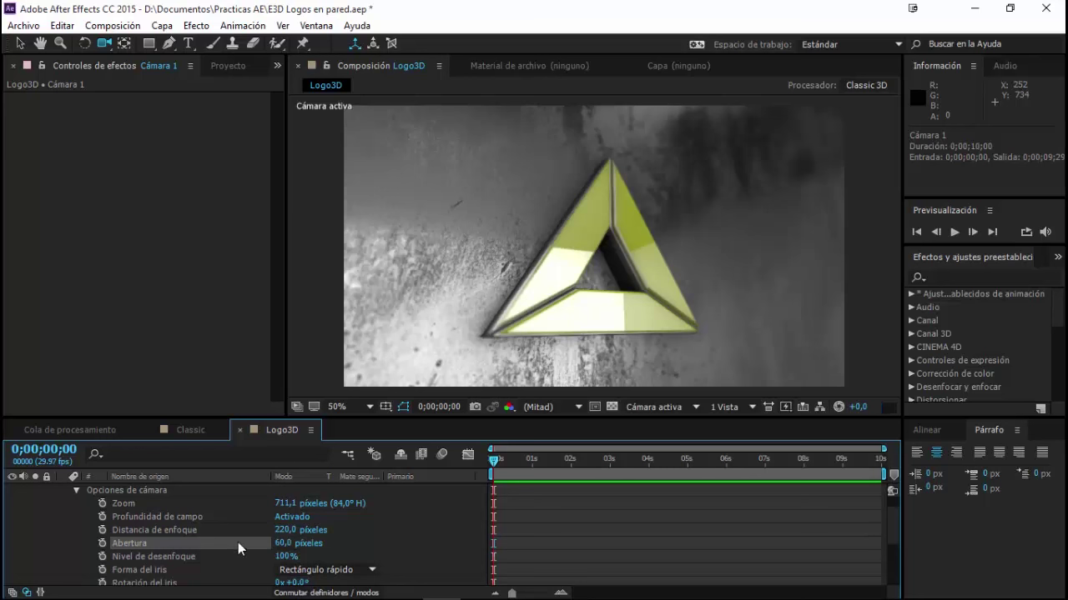
click(281, 530)
text(240)
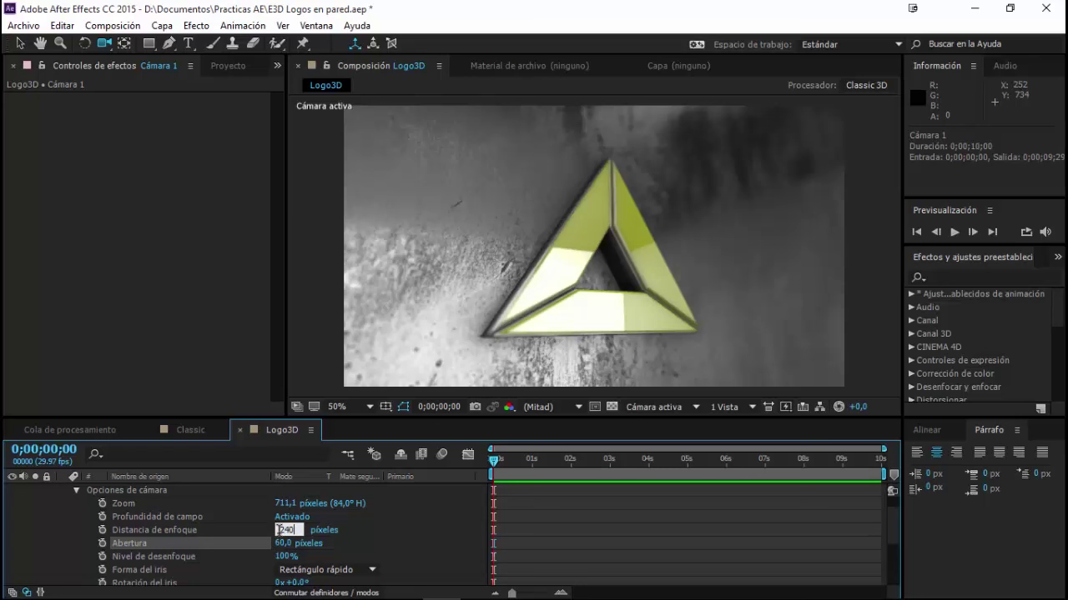
key(Return)
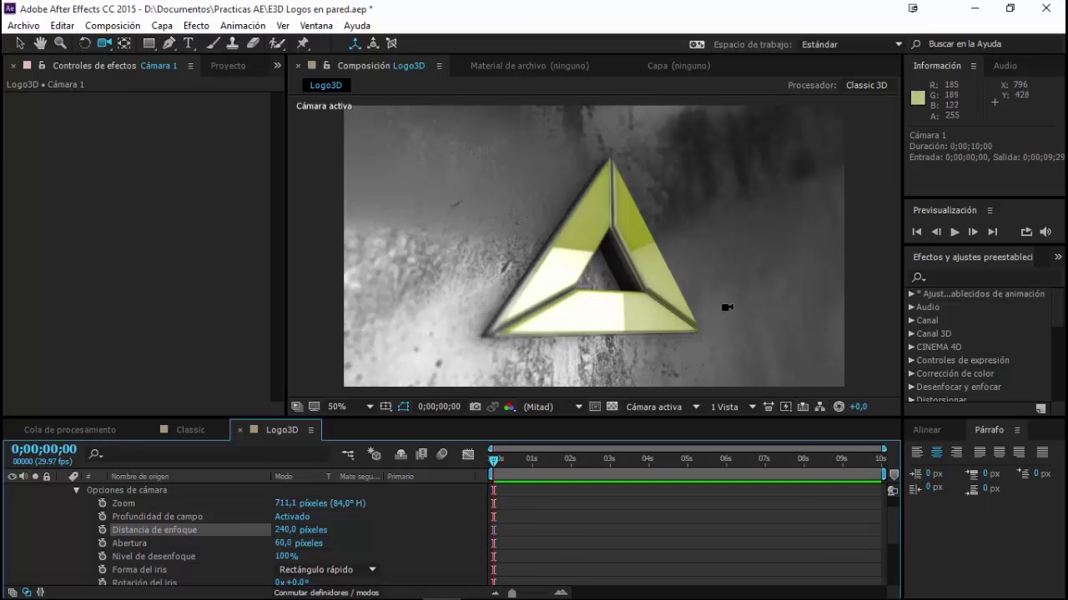
mouse_move(629, 306)
mouse_down()
mouse_move(628, 275)
mouse_move(642, 278)
mouse_move(632, 296)
mouse_up()
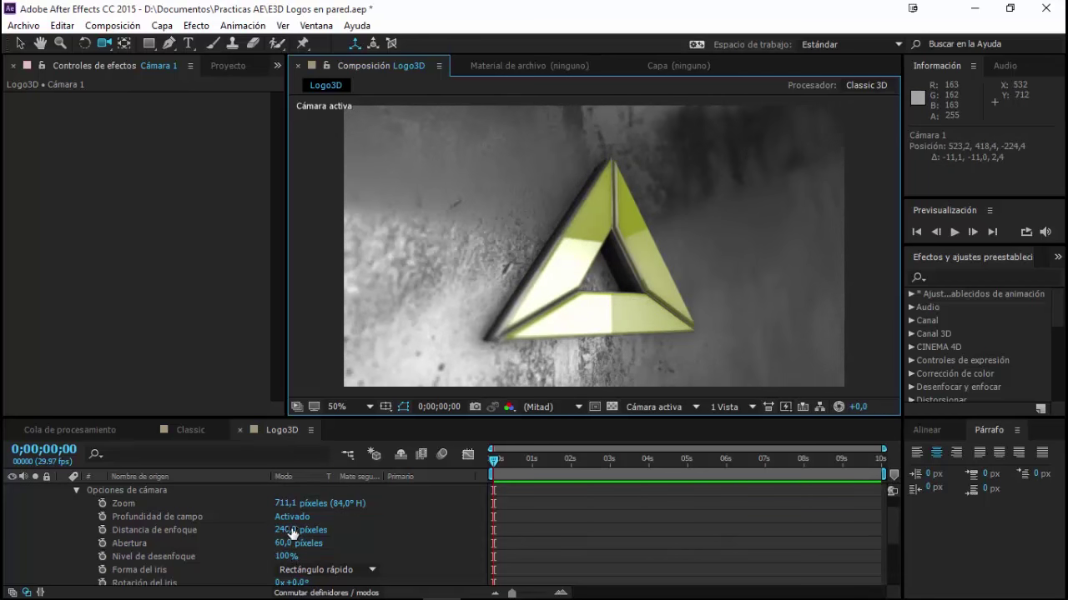
Orbit Cámara 1 to a new angle on the triangle and set focus distance to 350, then 150.
scroll(292, 541, up, 1)
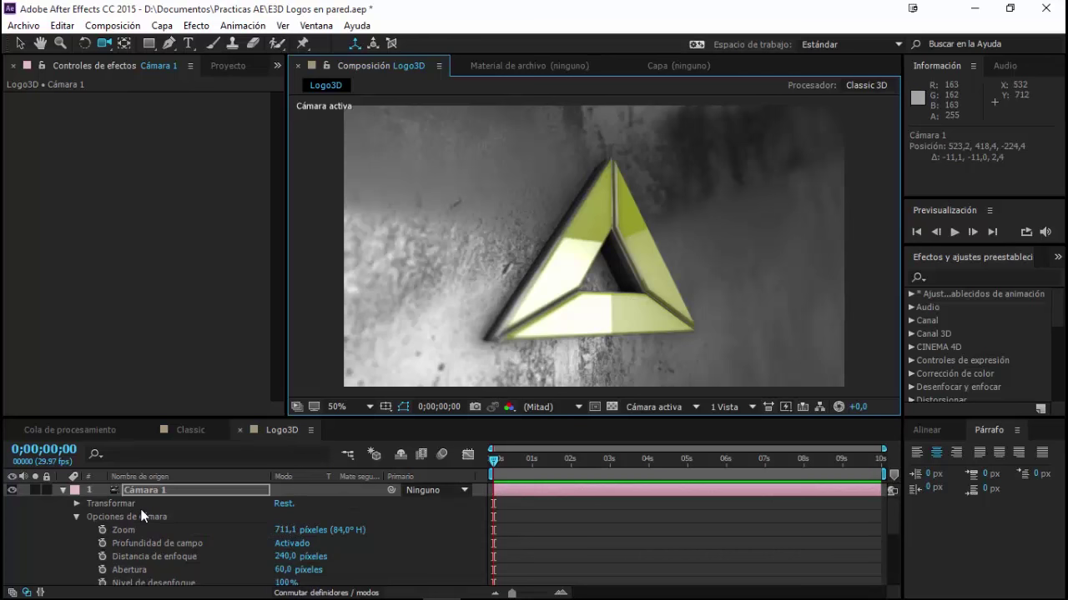
scroll(588, 279, up, 2)
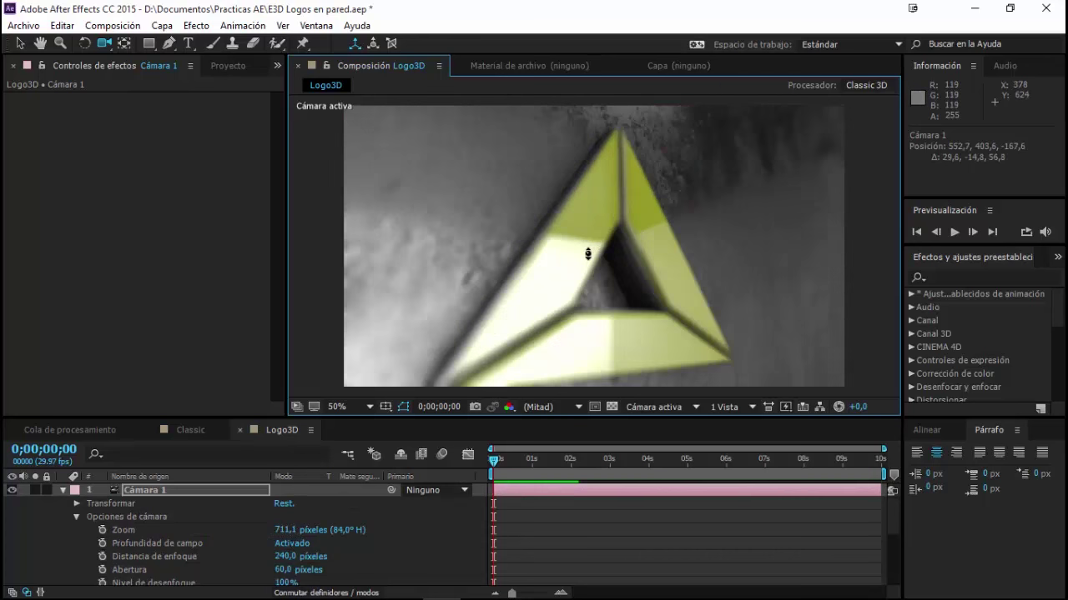
drag(614, 317, 614, 296)
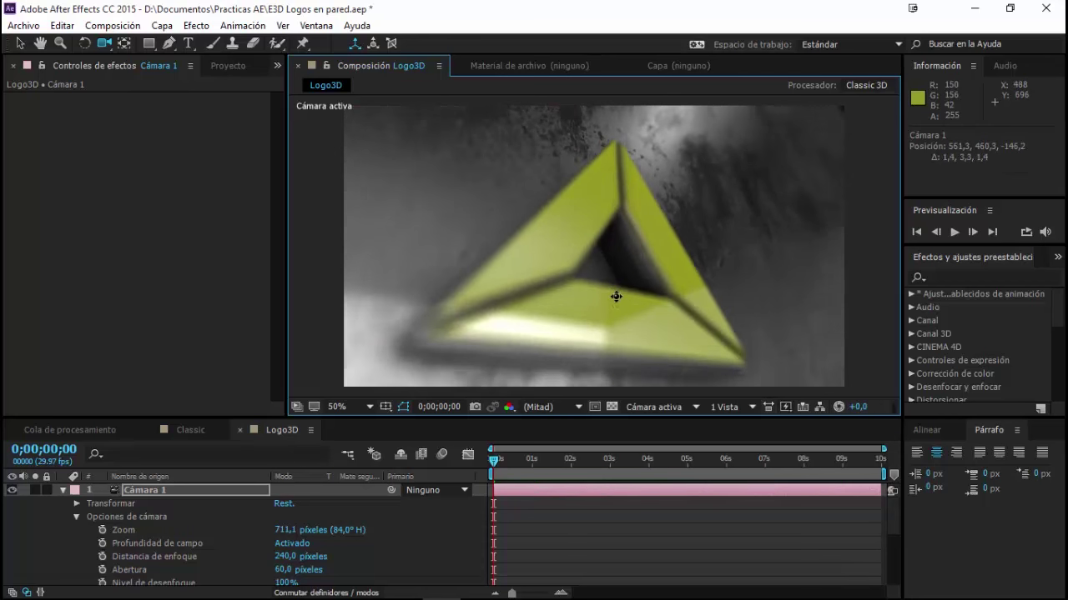
click(285, 557)
text(3)
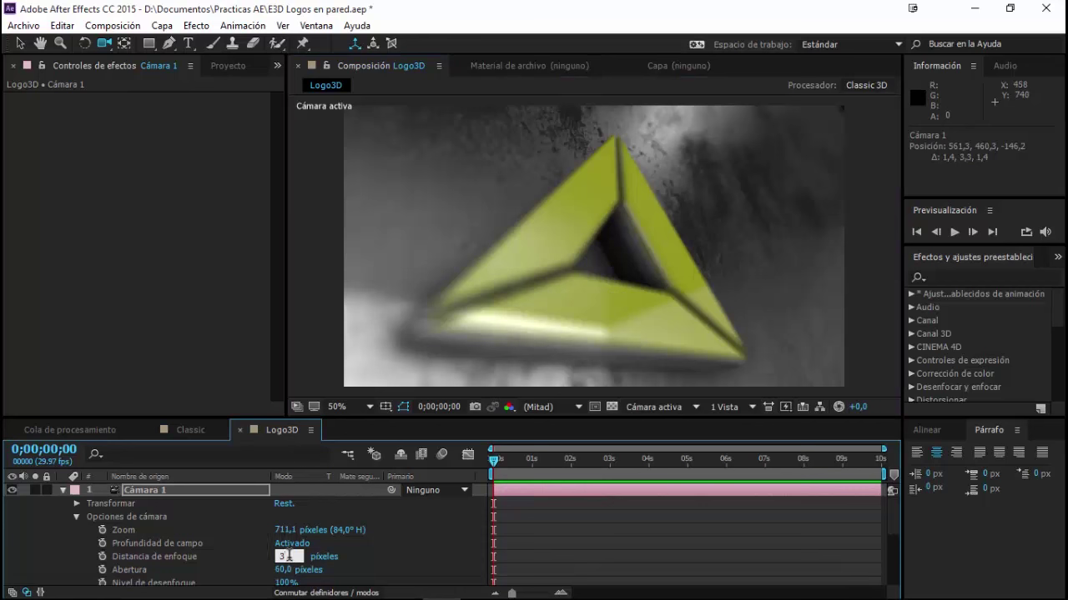
key(Return)
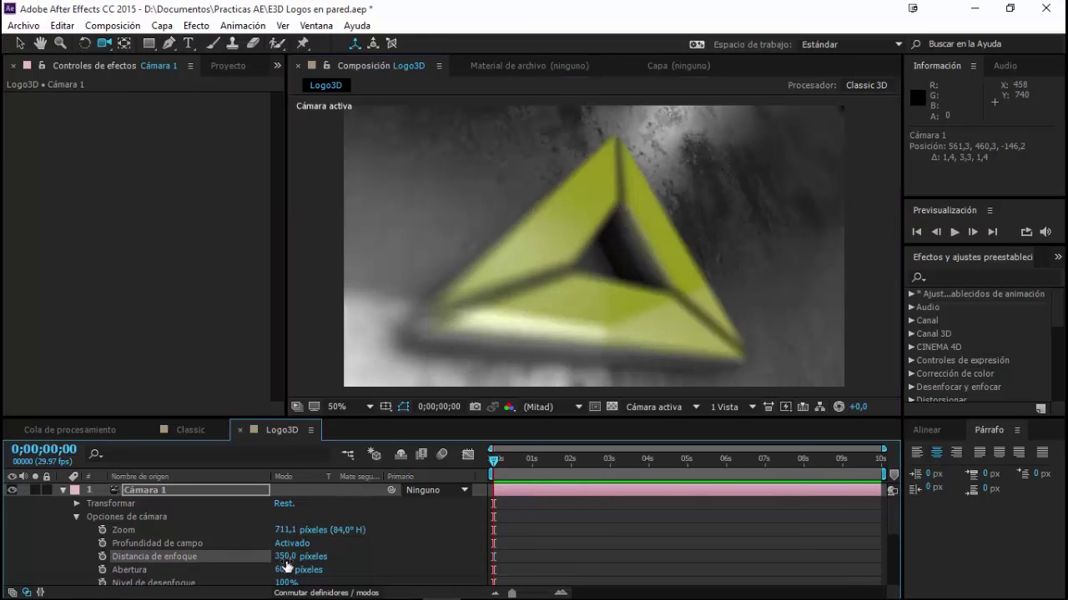
click(286, 556)
text(150)
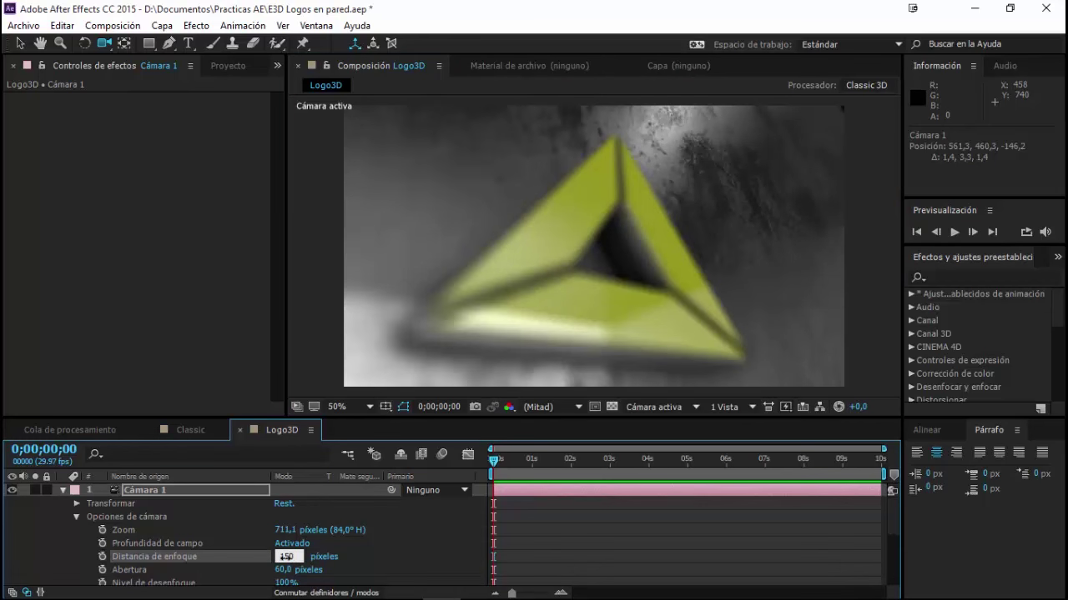
key(Return)
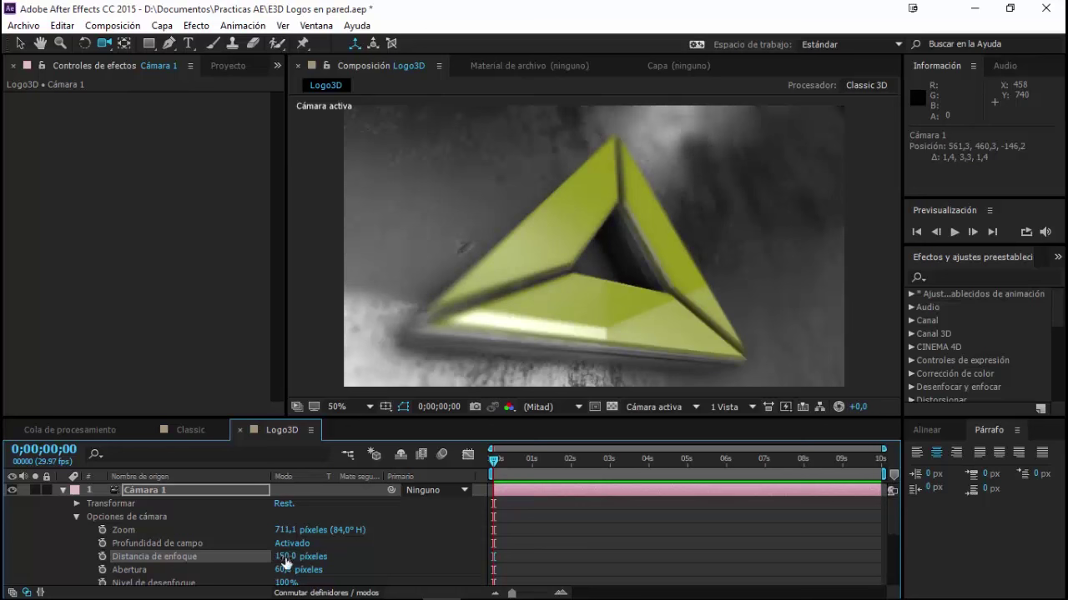
Set Distancia de enfoque to 140 and Abertura to 30.
click(284, 557)
text(180)
key(Return)
click(285, 558)
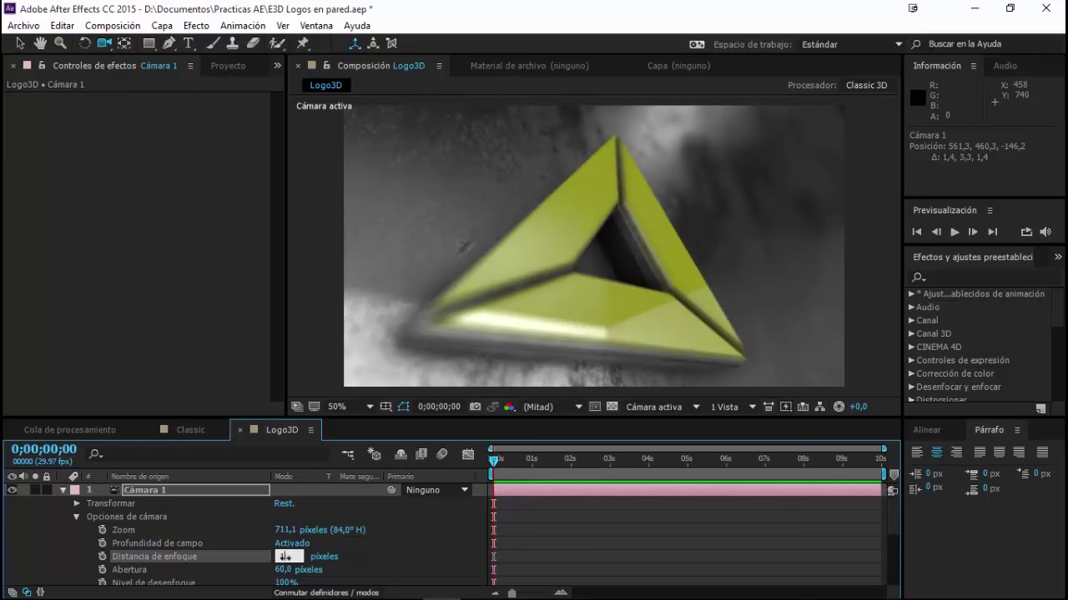
key(Return)
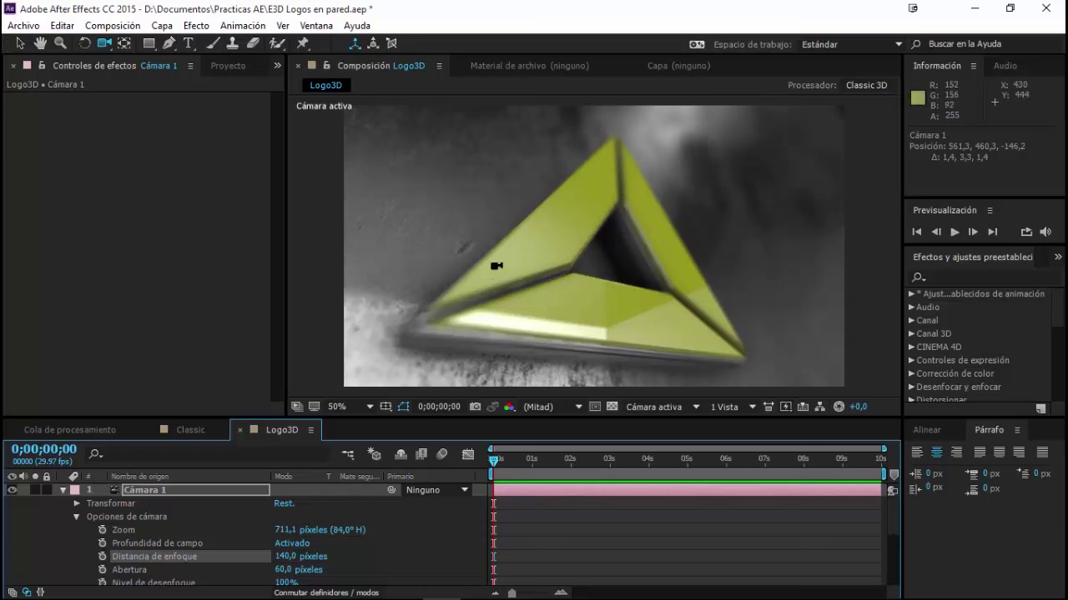
click(282, 570)
text(20)
key(Return)
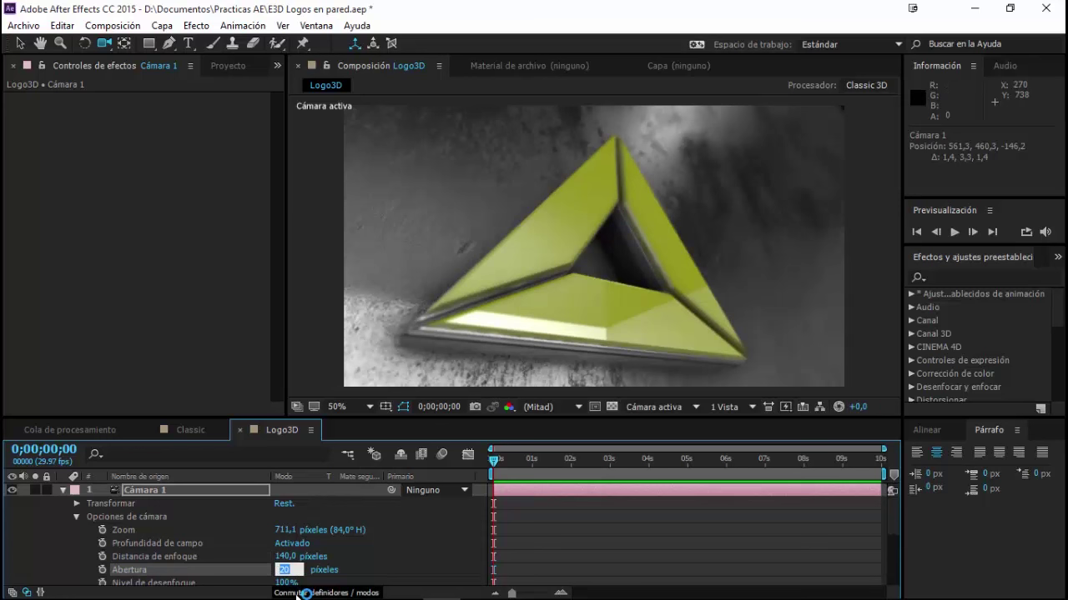
text(30)
key(Return)
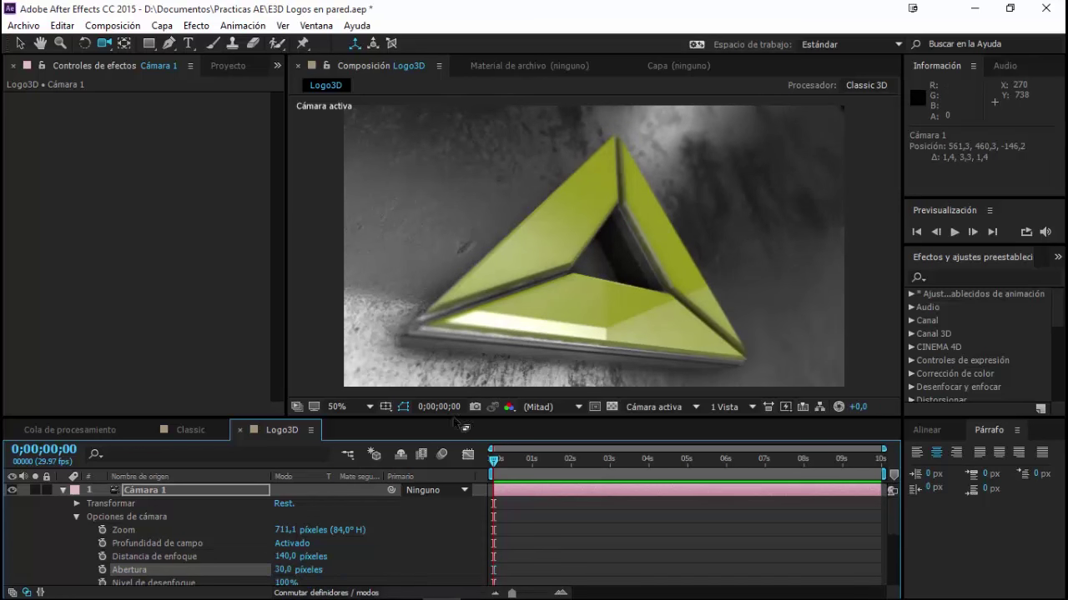
Keyframe Abertura and Distancia de enfoque at 0s and select the Cámara 1 layer.
click(104, 570)
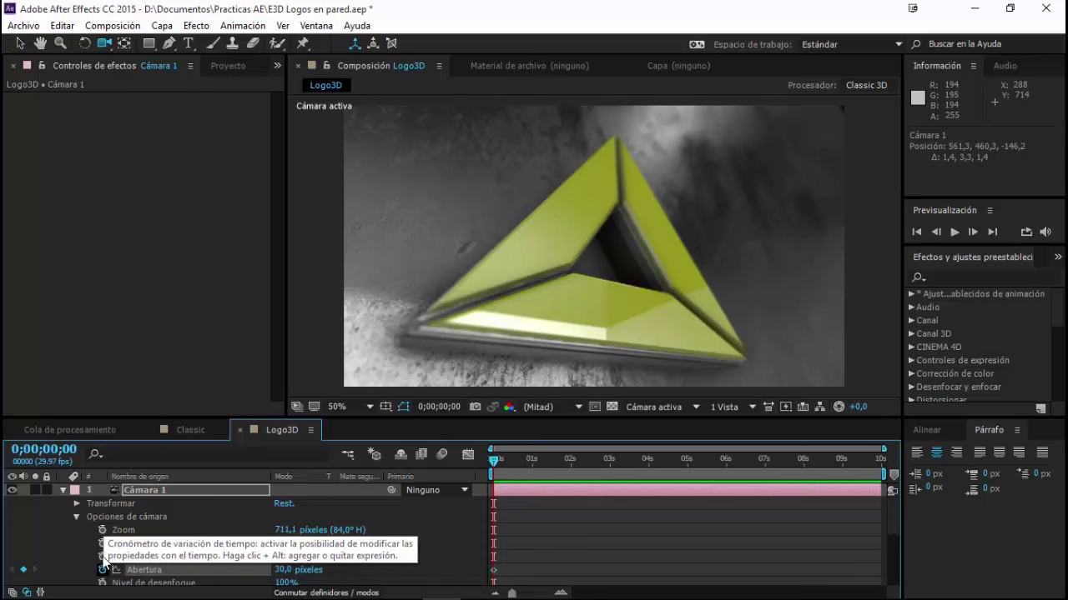
click(102, 556)
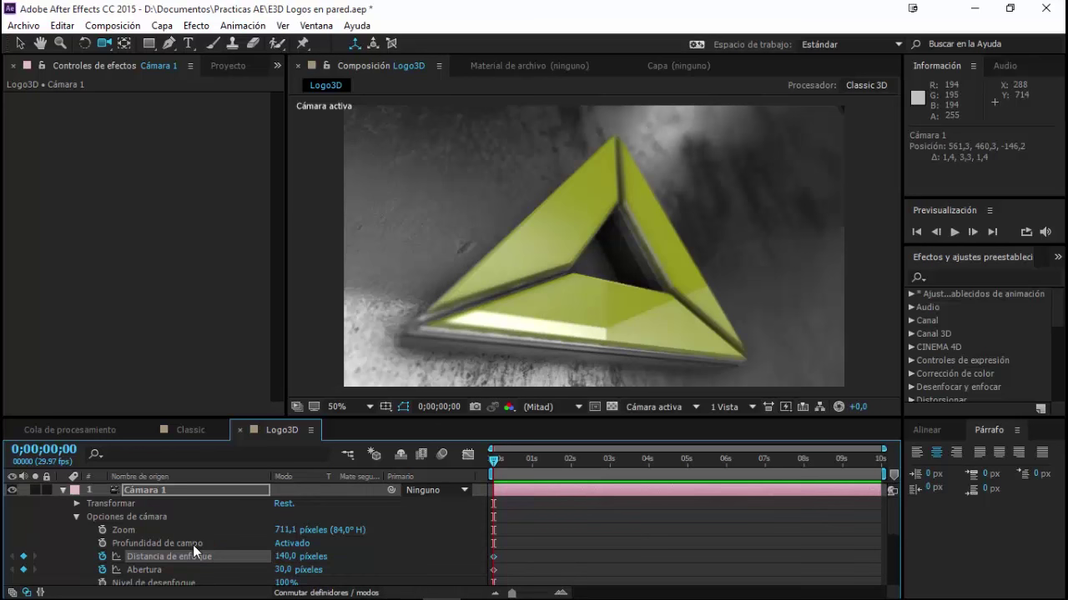
click(154, 495)
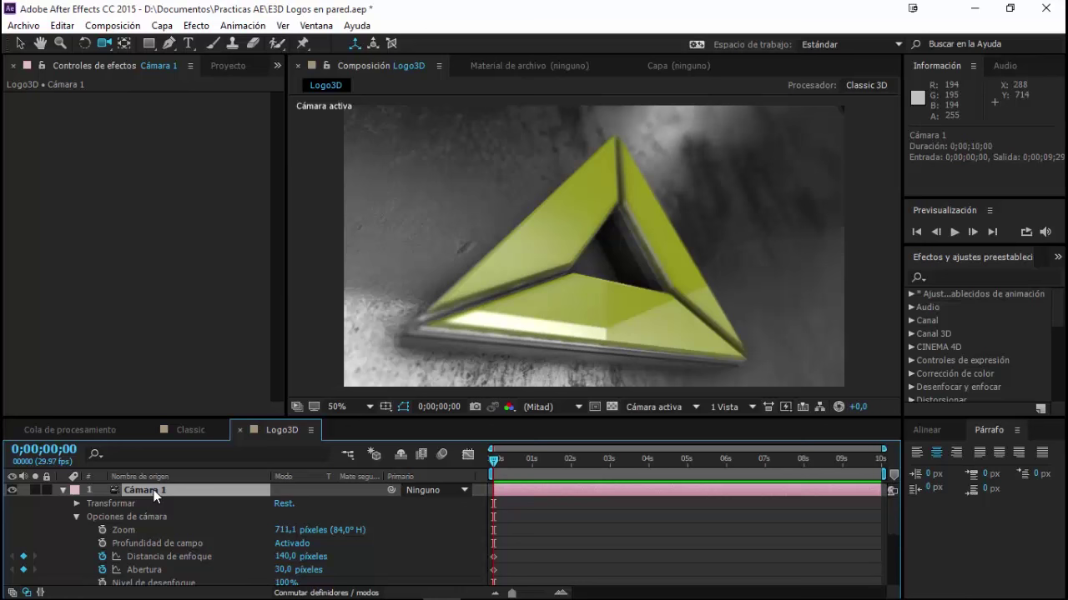
Show Cámara 1's Position and Point of Interest and keyframe both at 0s.
key(p)
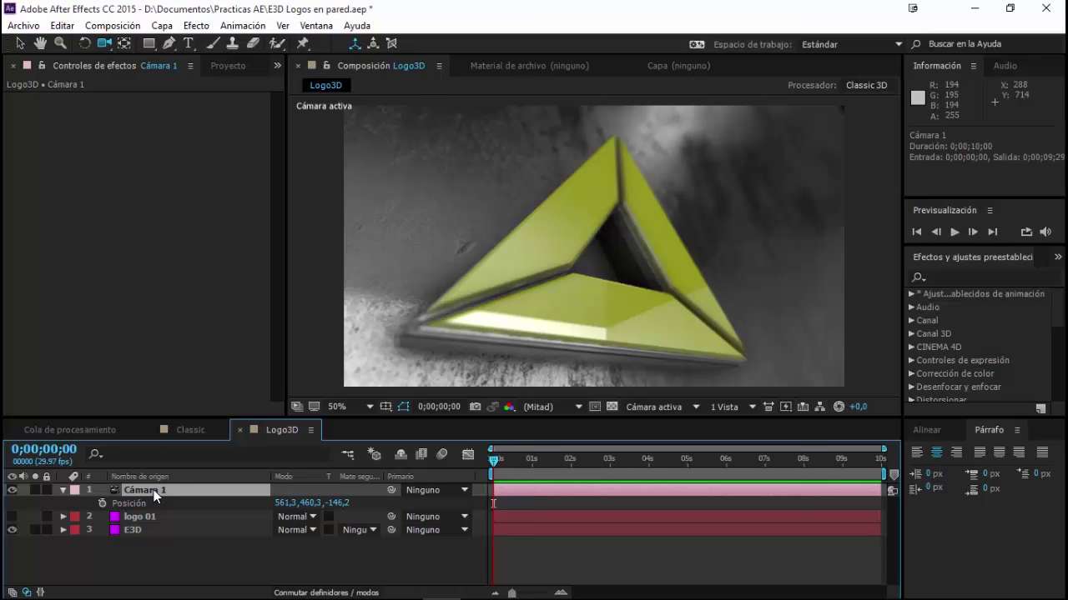
key(shift+a)
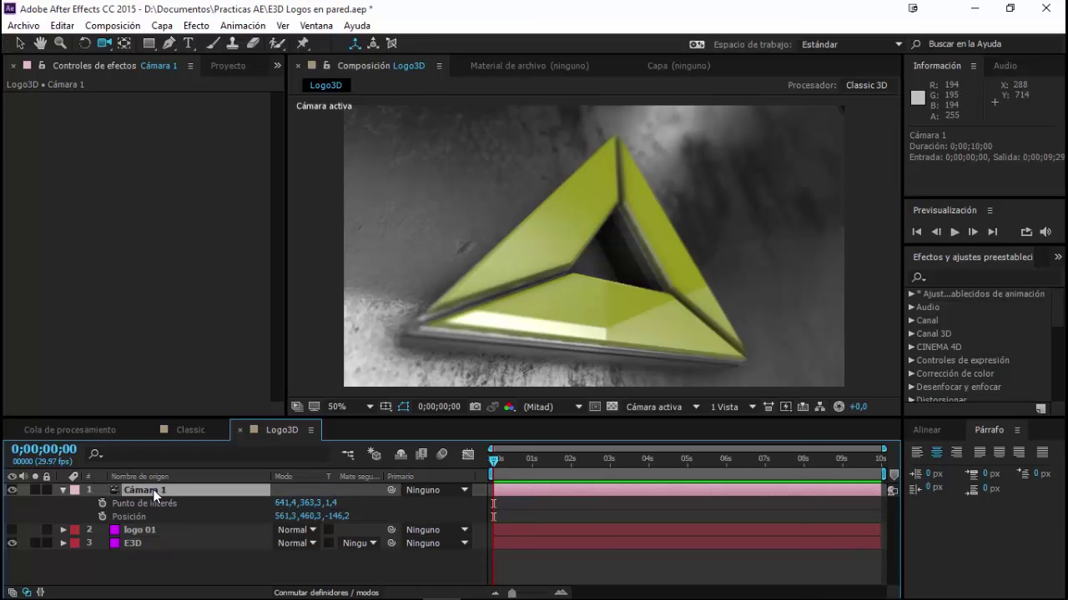
click(143, 504)
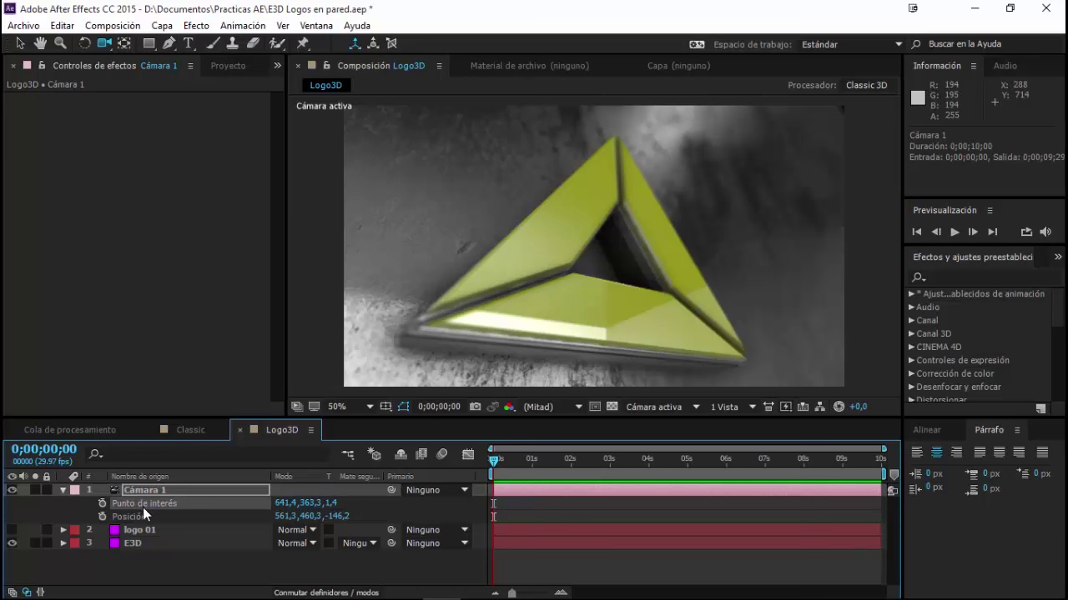
click(102, 504)
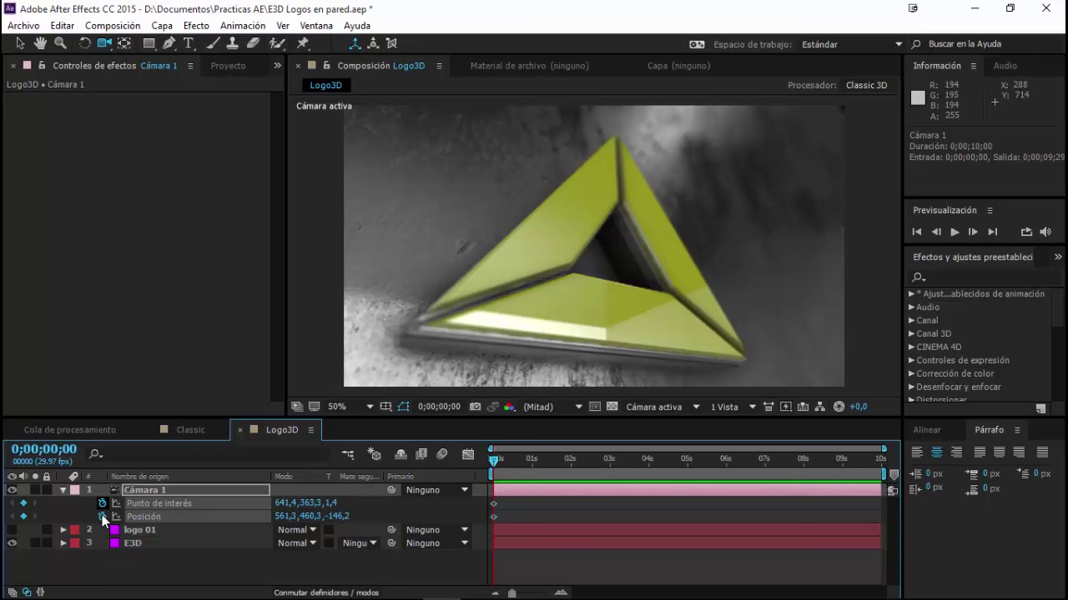
click(102, 516)
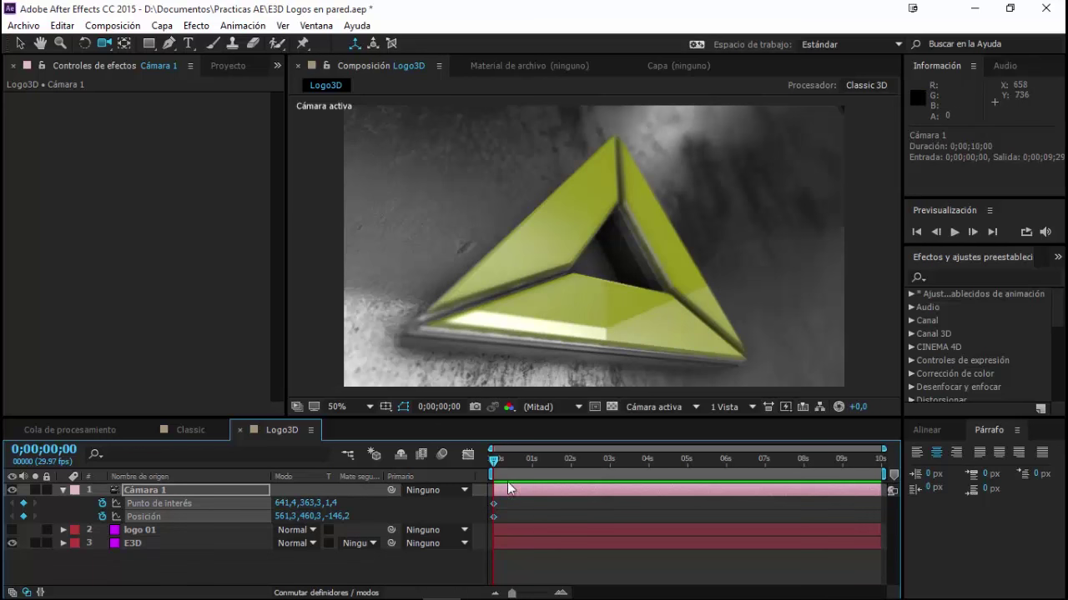
At 0;00;04;29, orbit and pan the camera to a close, angled view of the logo.
click(687, 464)
mouse_move(702, 263)
mouse_down()
mouse_move(595, 273)
mouse_move(580, 256)
mouse_up()
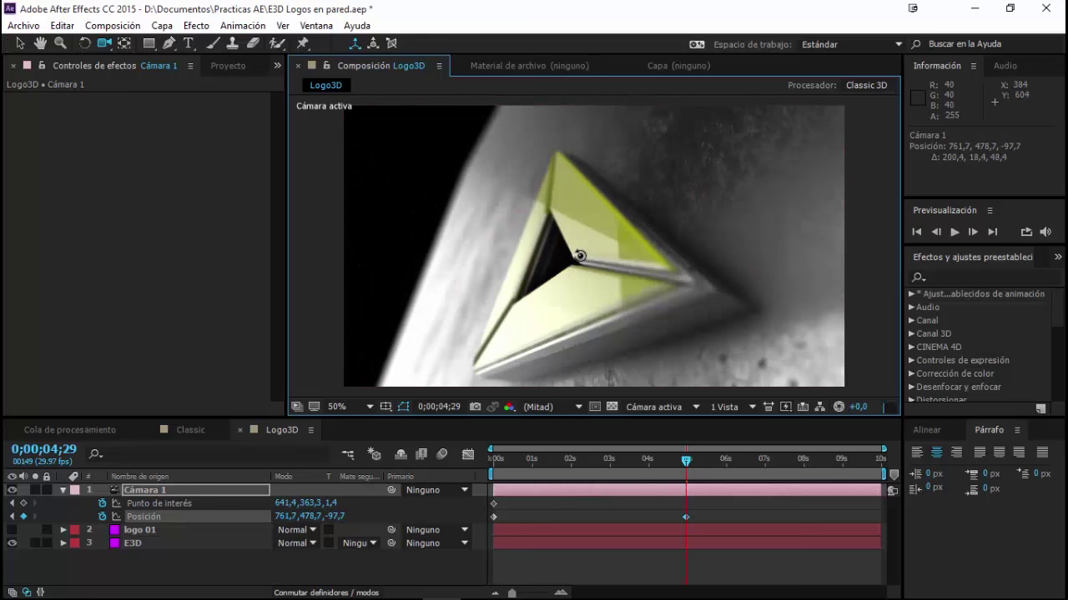
drag(578, 255, 596, 257)
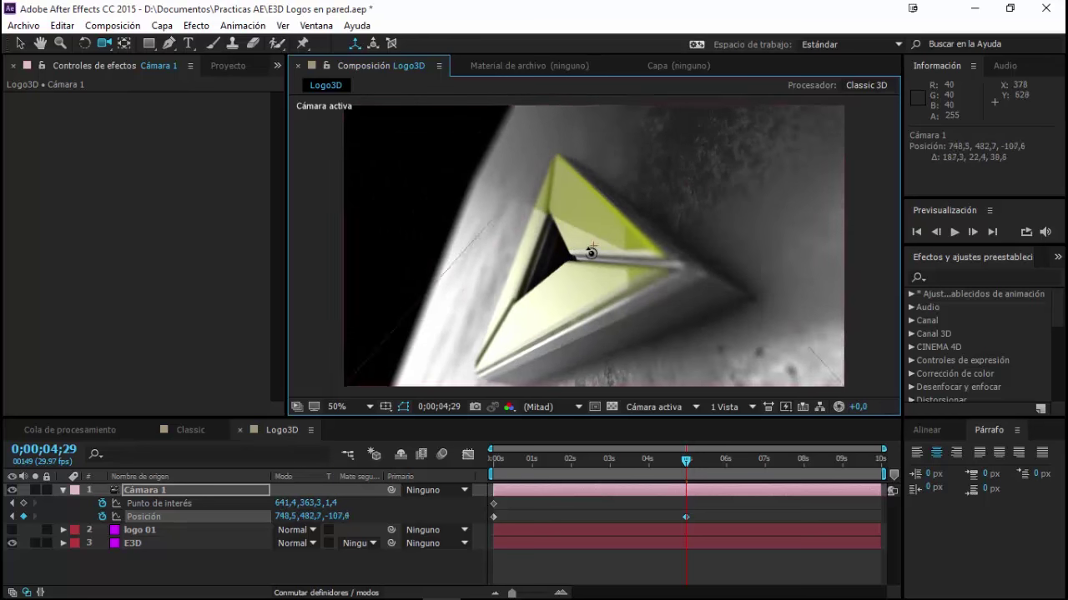
drag(576, 281, 557, 231)
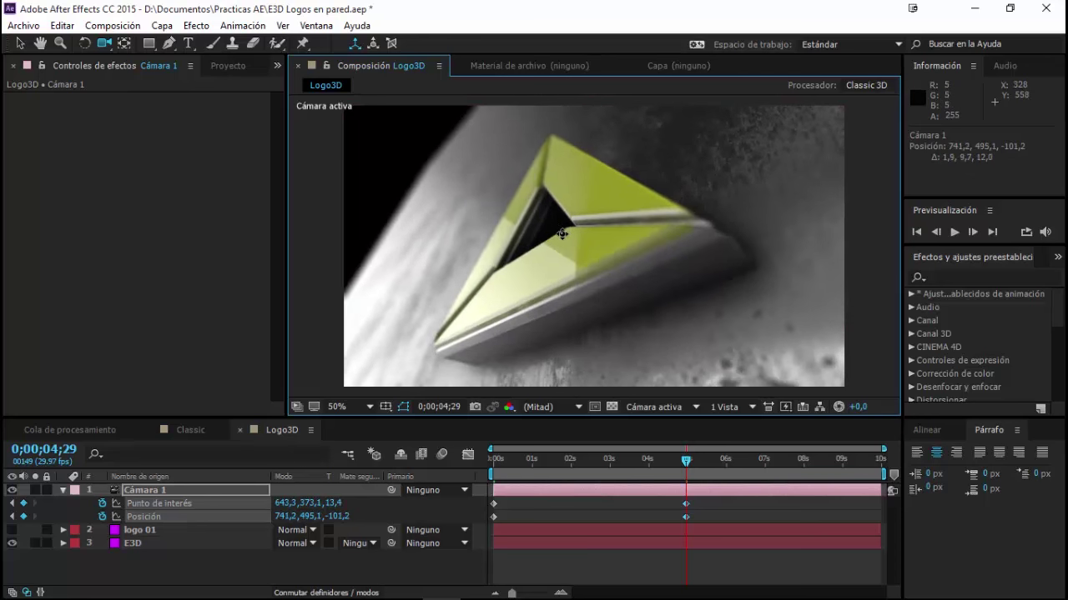
key(Return)
click(189, 494)
Reveal the camera's animated properties and keyframe Abertura at 50 px at 4;29.
key(u)
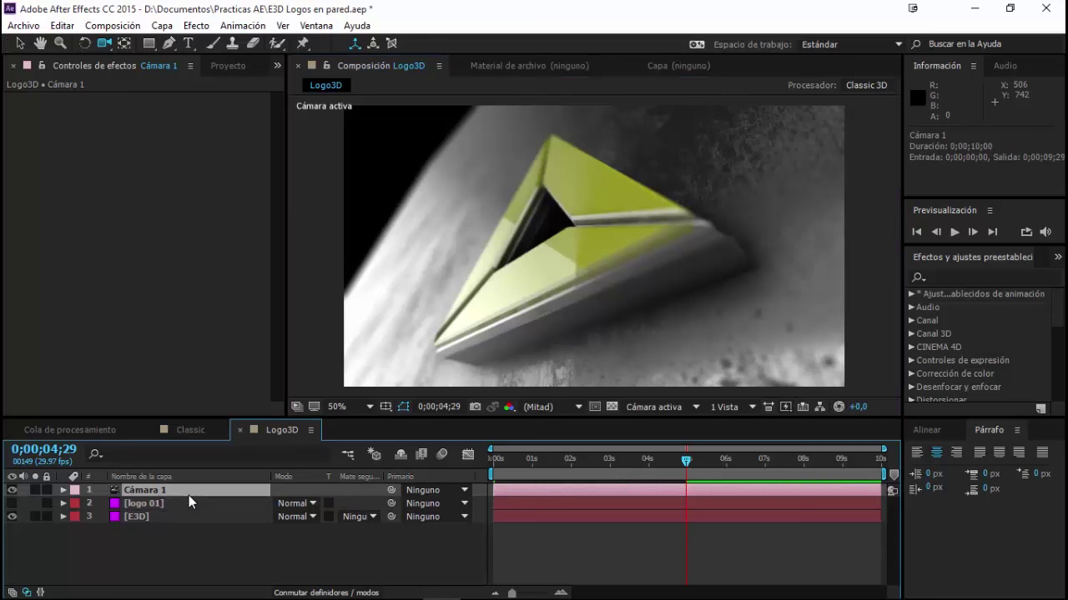
key(u)
scroll(584, 544, down, 2)
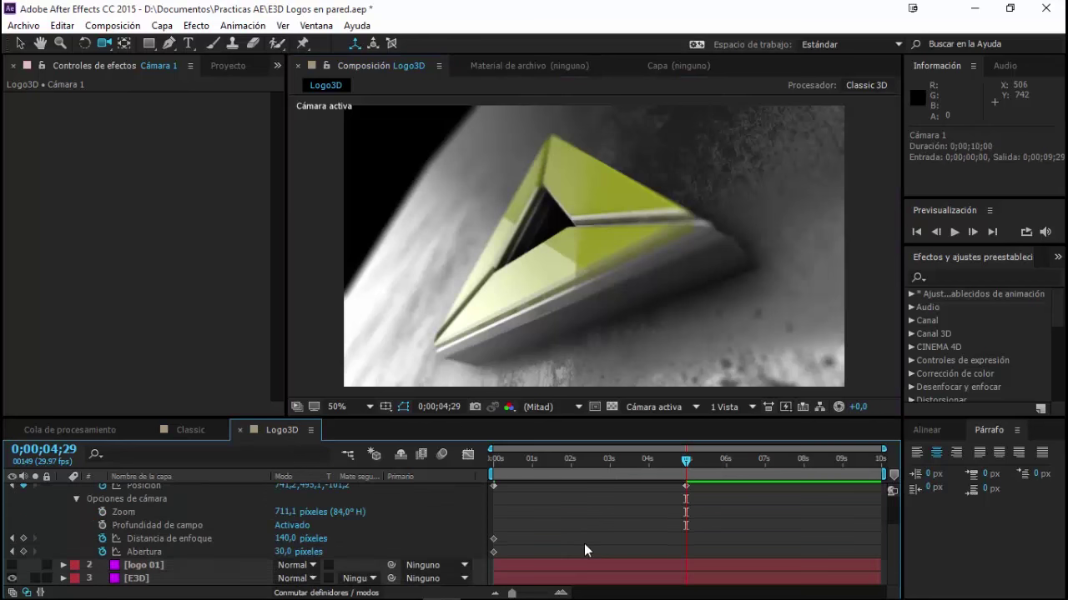
key(u)
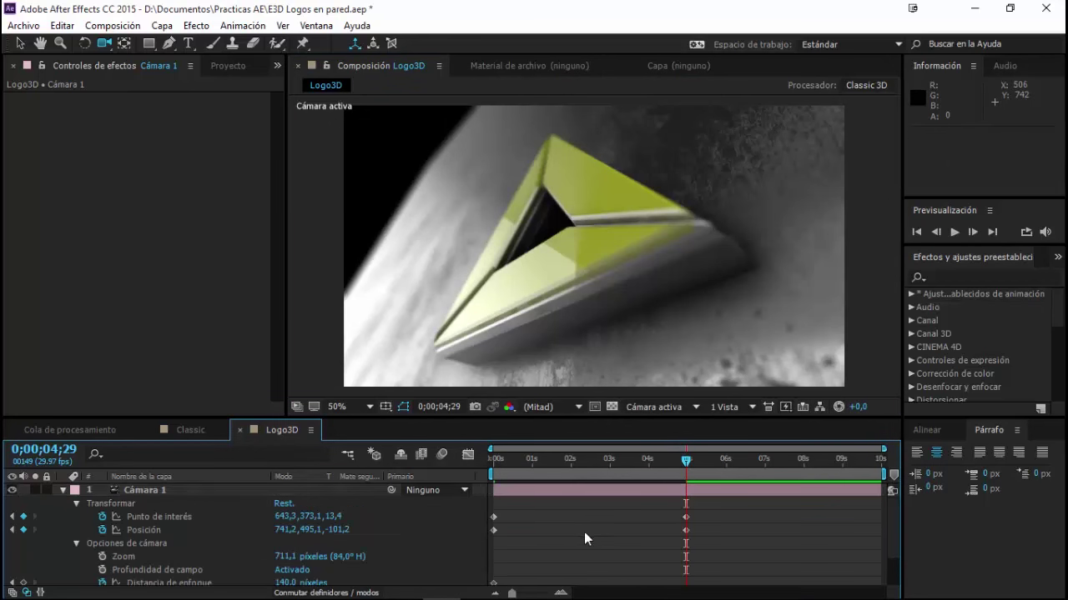
scroll(584, 532, down, 2)
click(145, 561)
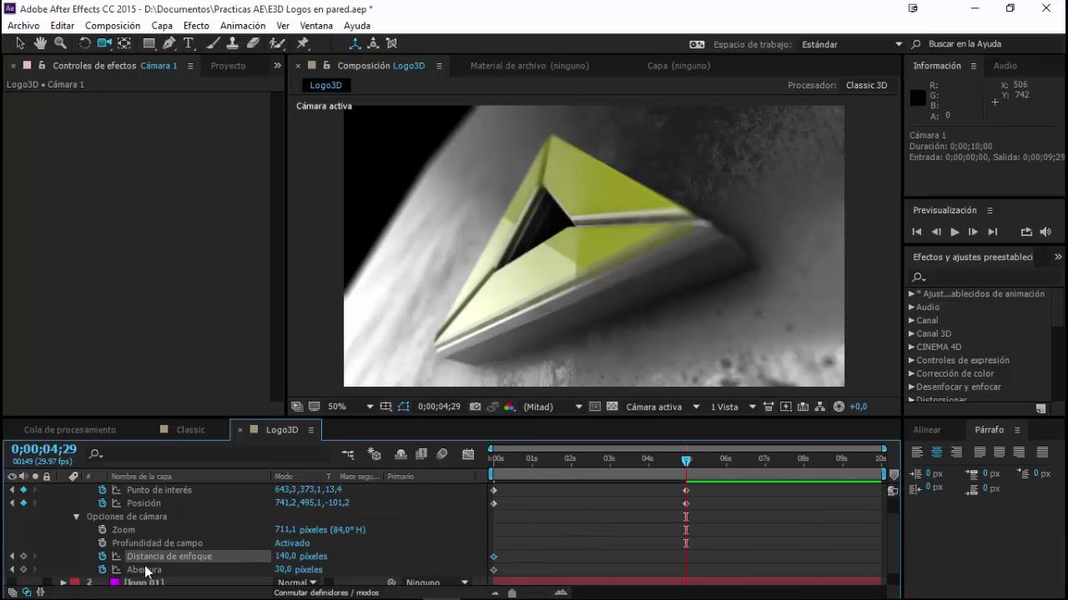
click(147, 572)
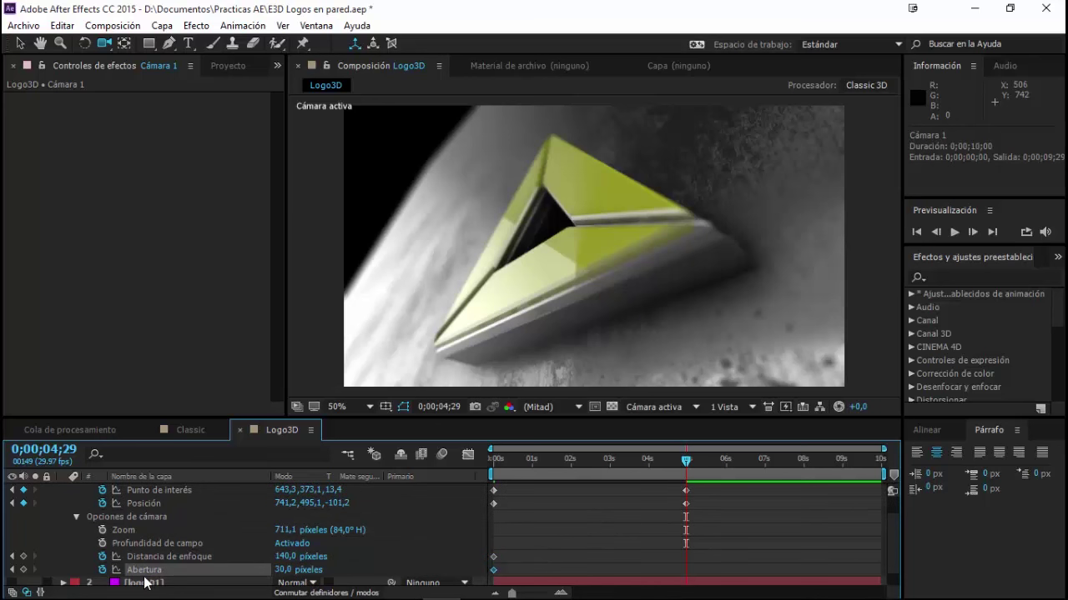
click(283, 570)
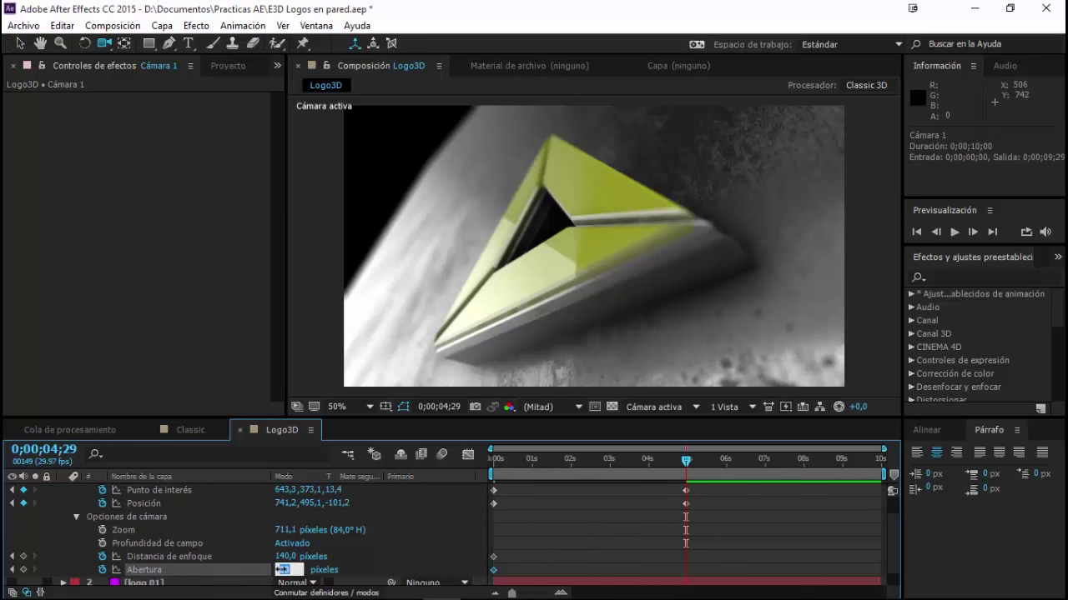
text(50)
key(Return)
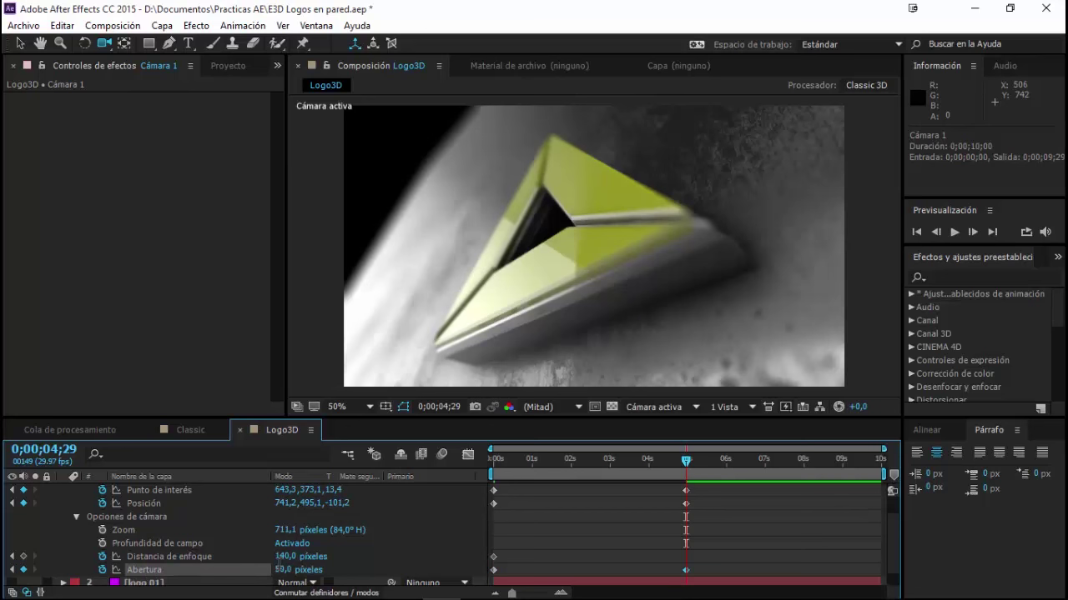
Set Distancia de enfoque to 120 px, end the work area at 4;29, and start playback.
click(286, 557)
key(Return)
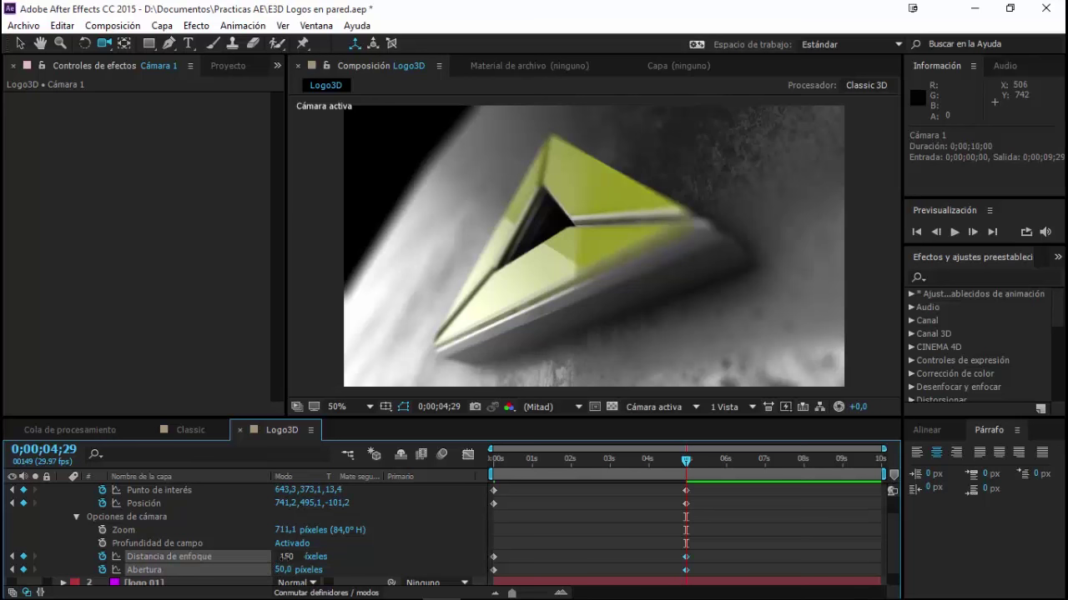
key(Return)
click(285, 557)
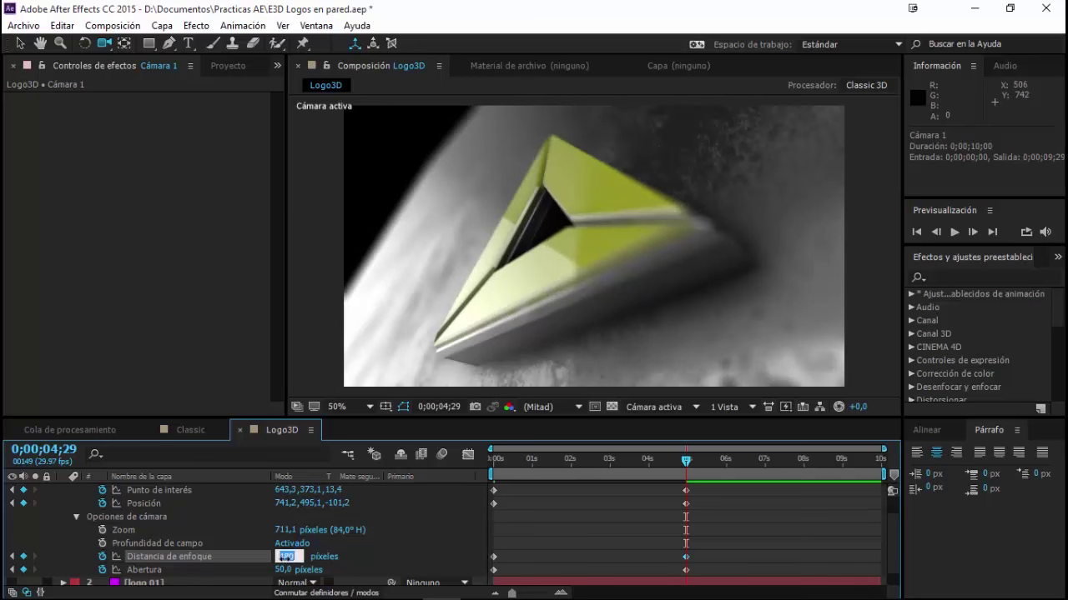
text(200)
key(Return)
click(285, 557)
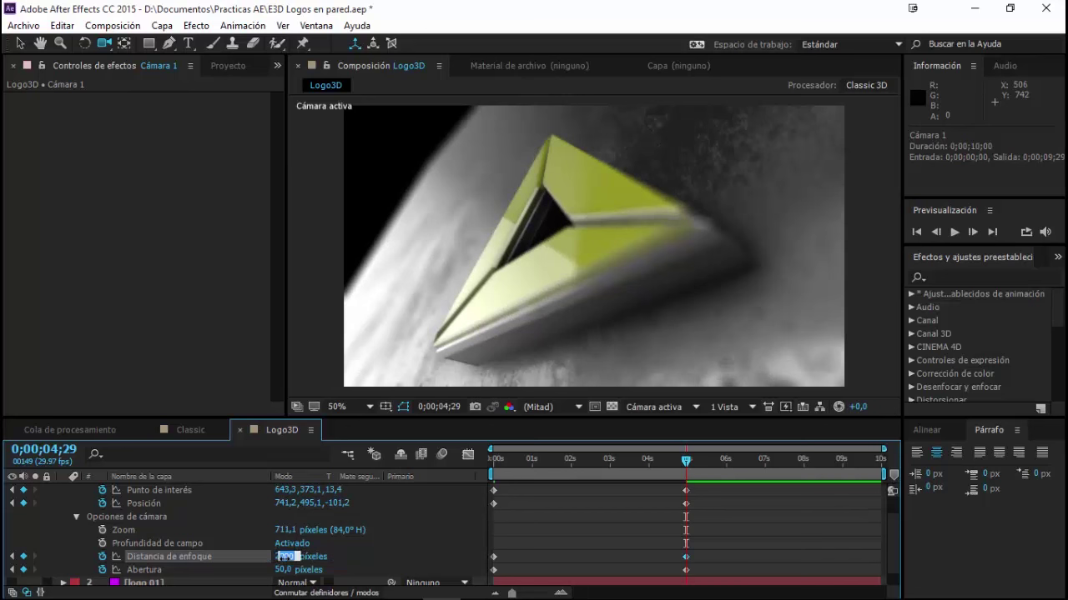
key(Return)
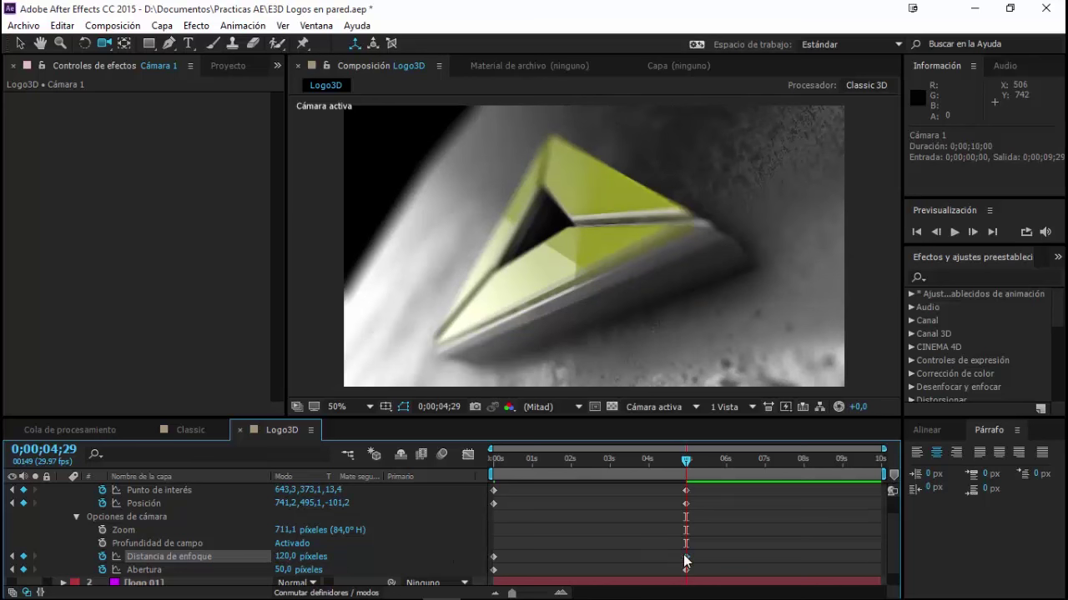
key(n)
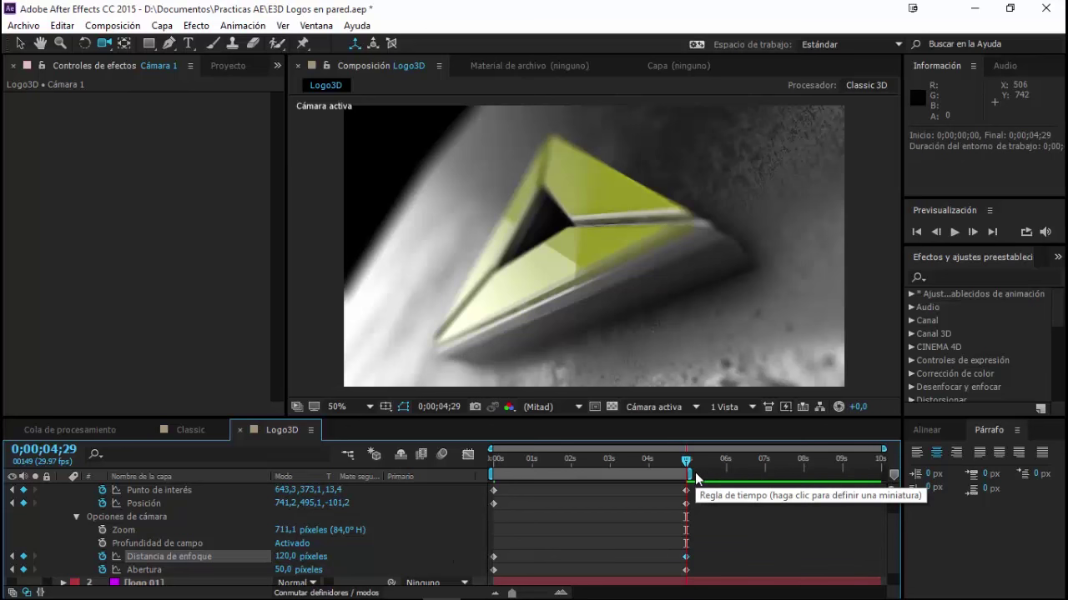
key(space)
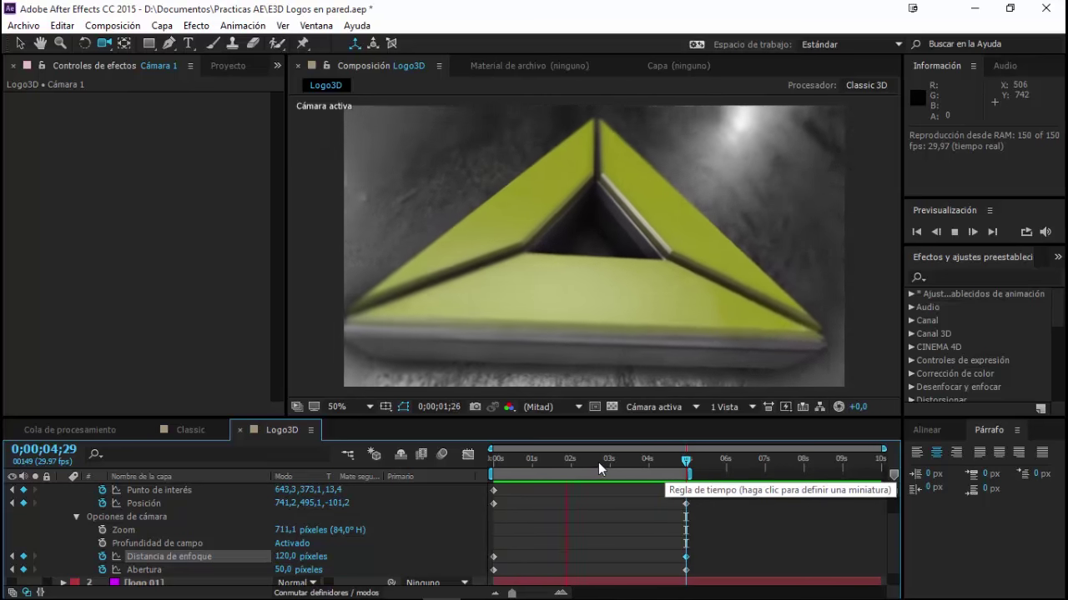
Stop the camera-move preview at frame 0;00;03;16.
drag(604, 461, 631, 464)
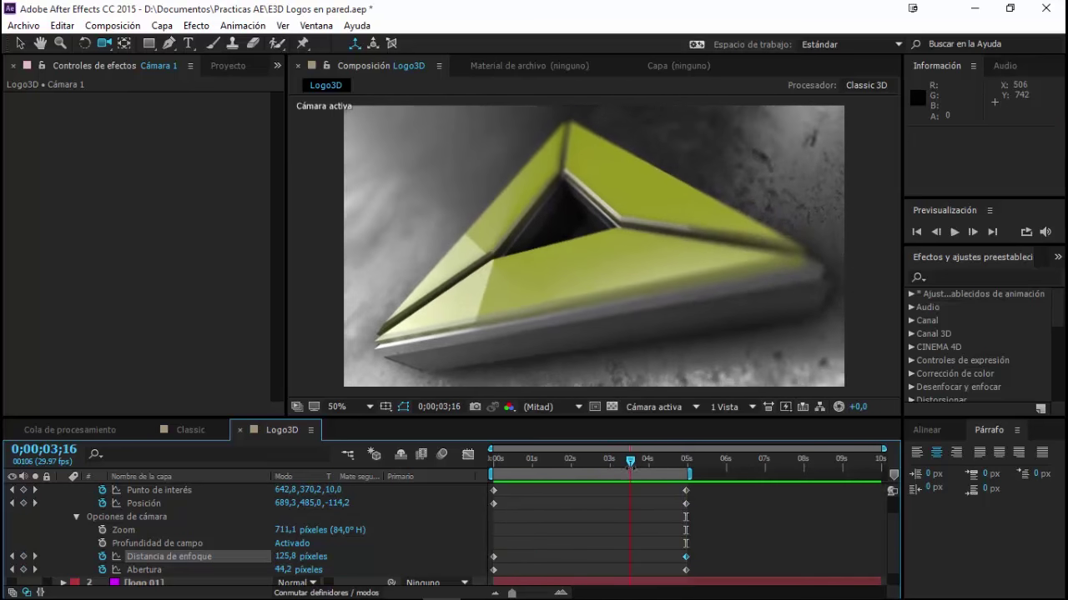
scroll(58, 500, up, 1)
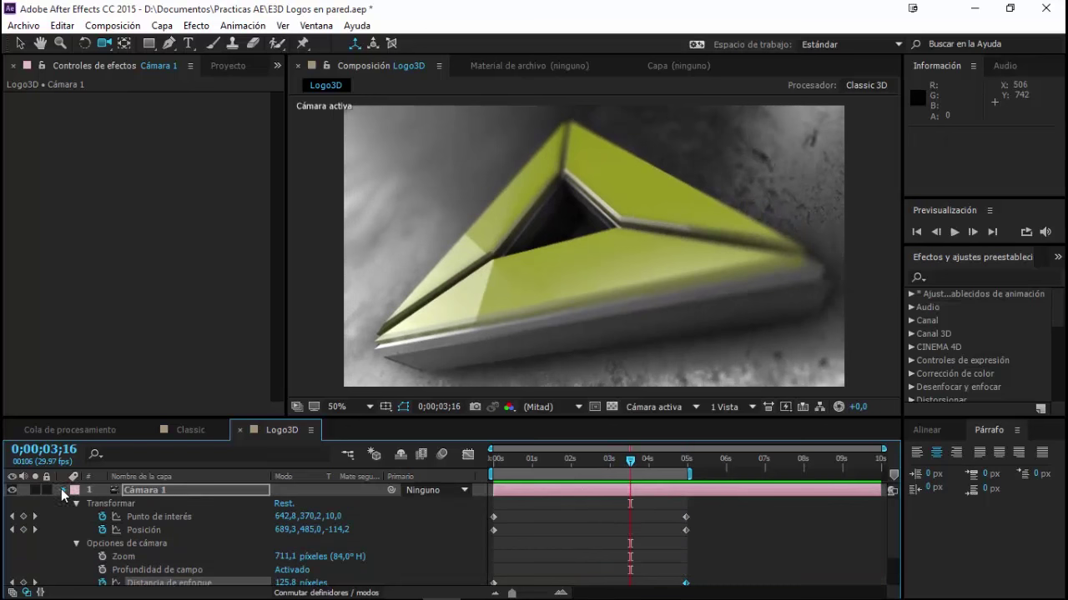
Collapse Cámara 1, select E3D, and create a new solid named 'logo 02'.
click(62, 490)
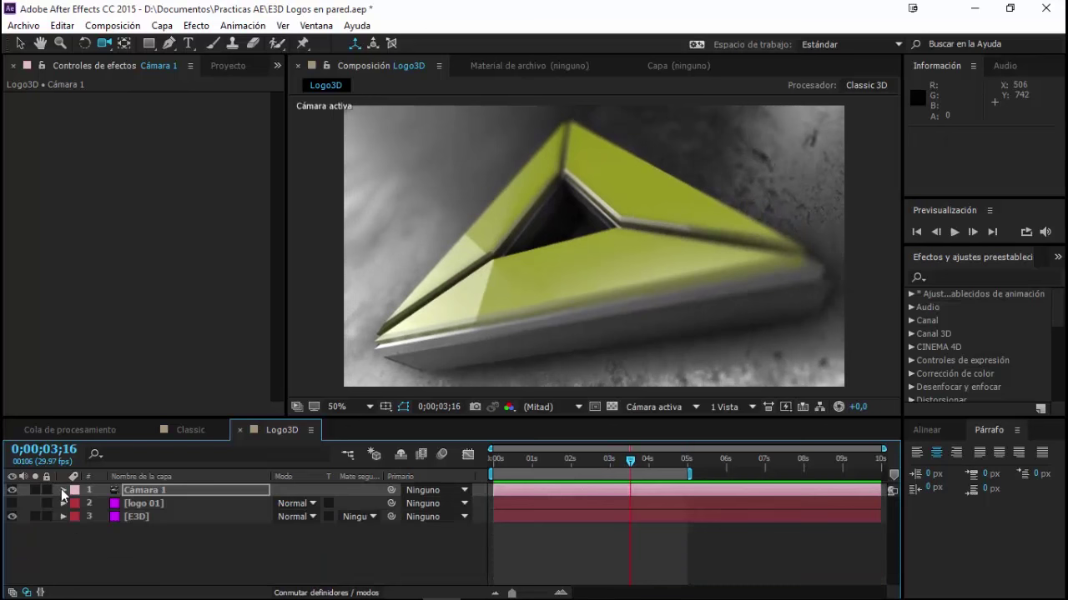
click(143, 517)
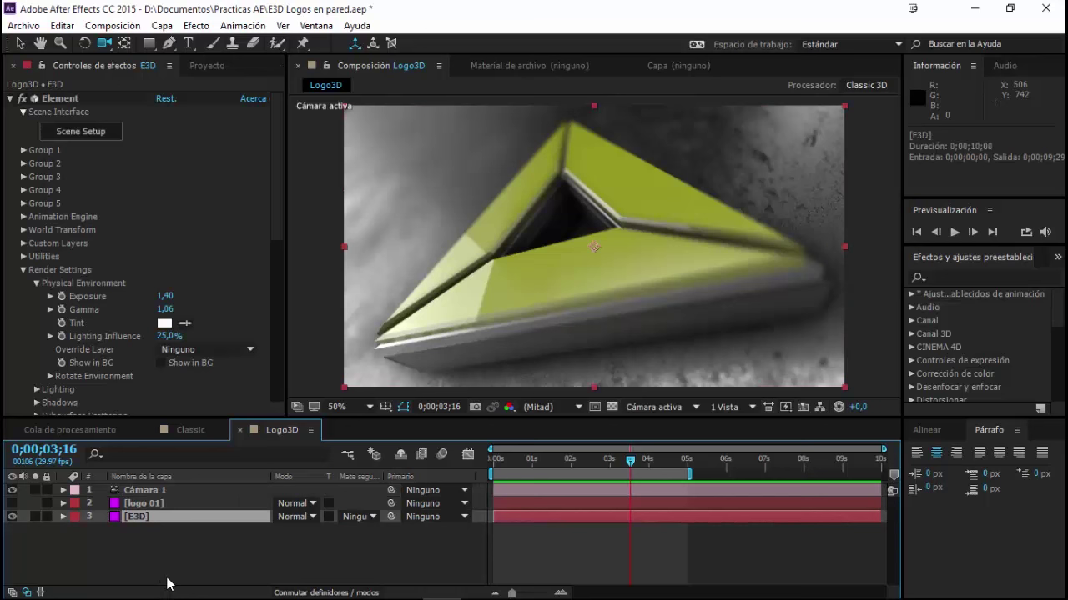
key(ctrl+y)
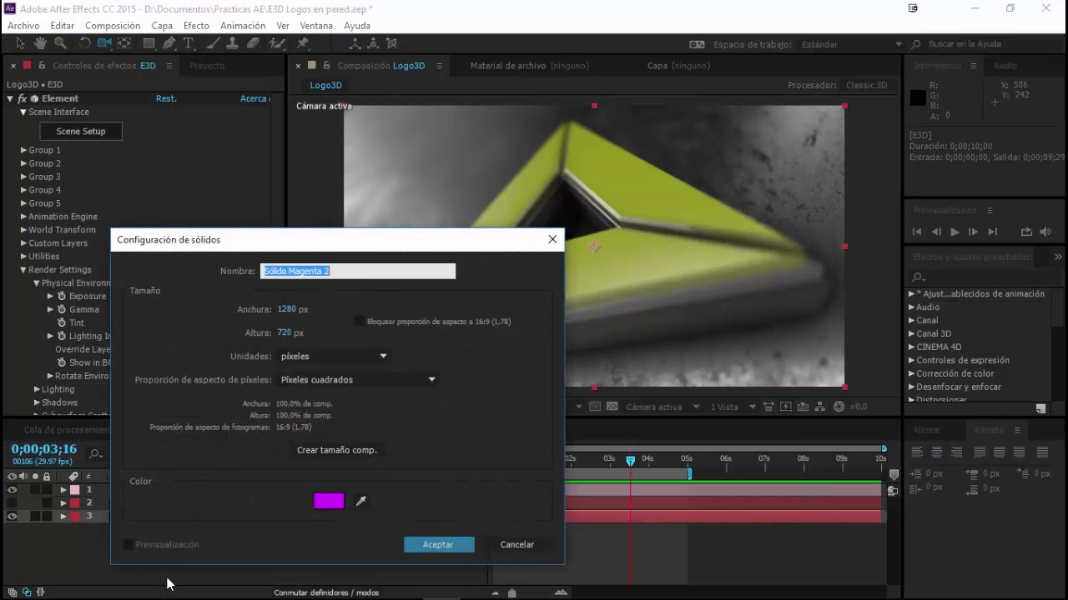
text(lo)
key(Return)
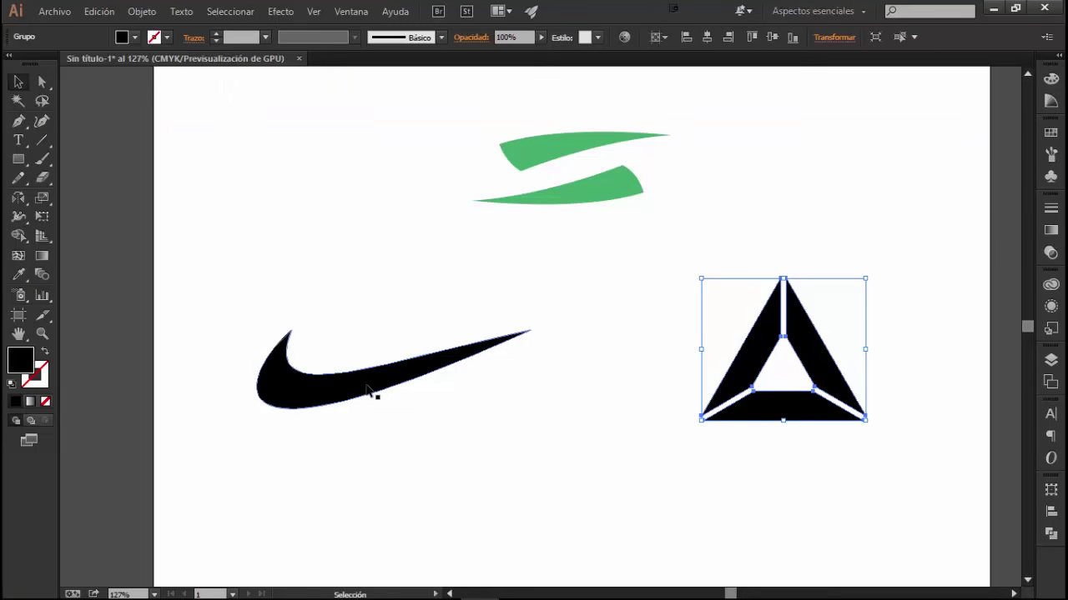
Copy the black swoosh path in Illustrator and return to After Effects.
click(367, 391)
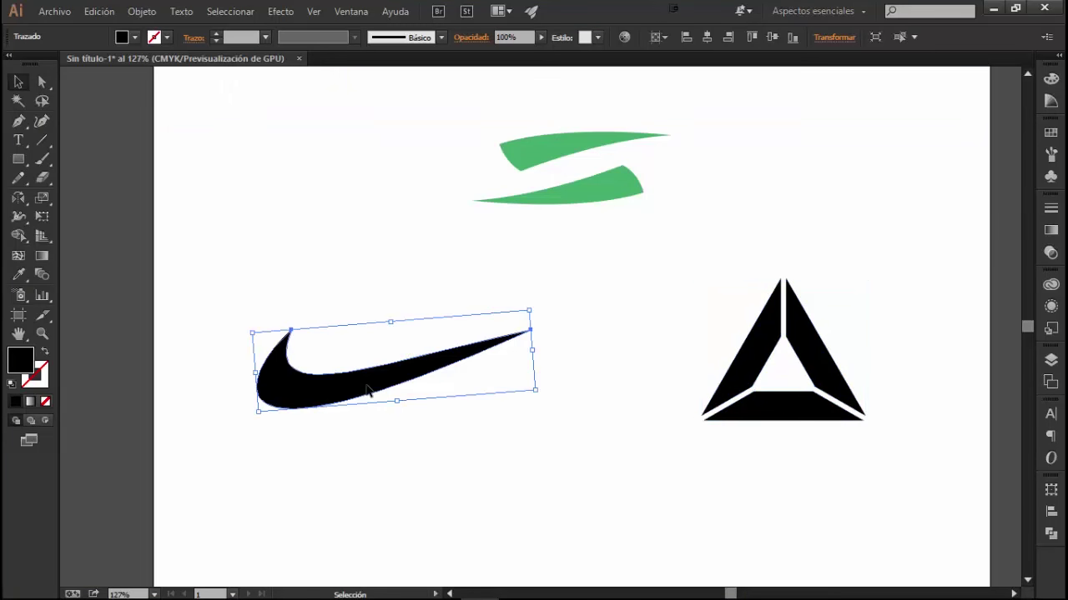
key(alt+Tab)
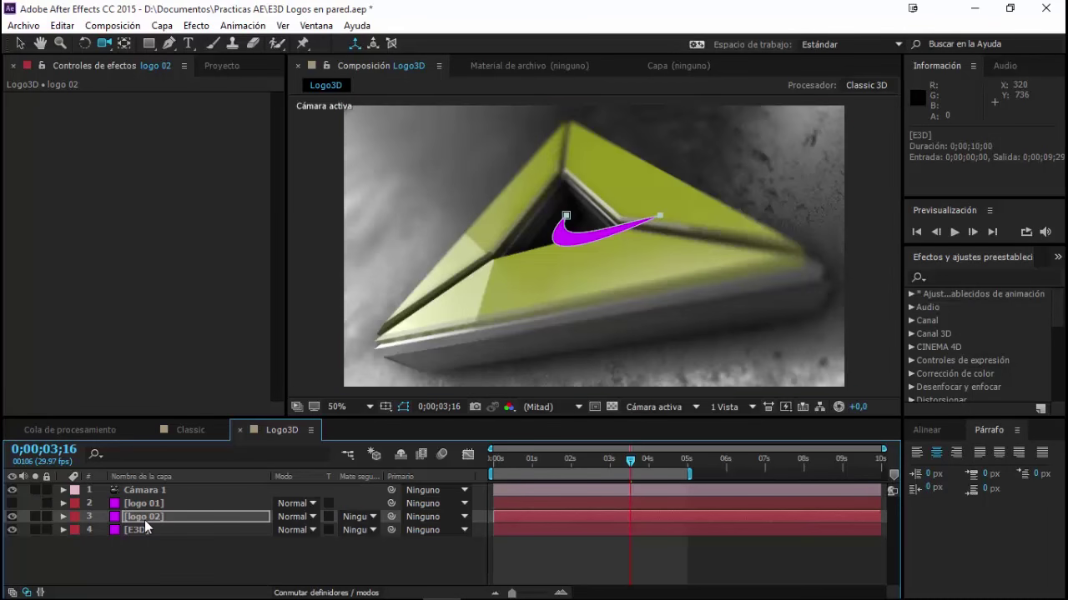
Hide the logo 02 layer, select E3D and expand Element's Custom Layers path settings.
key(v)
click(12, 517)
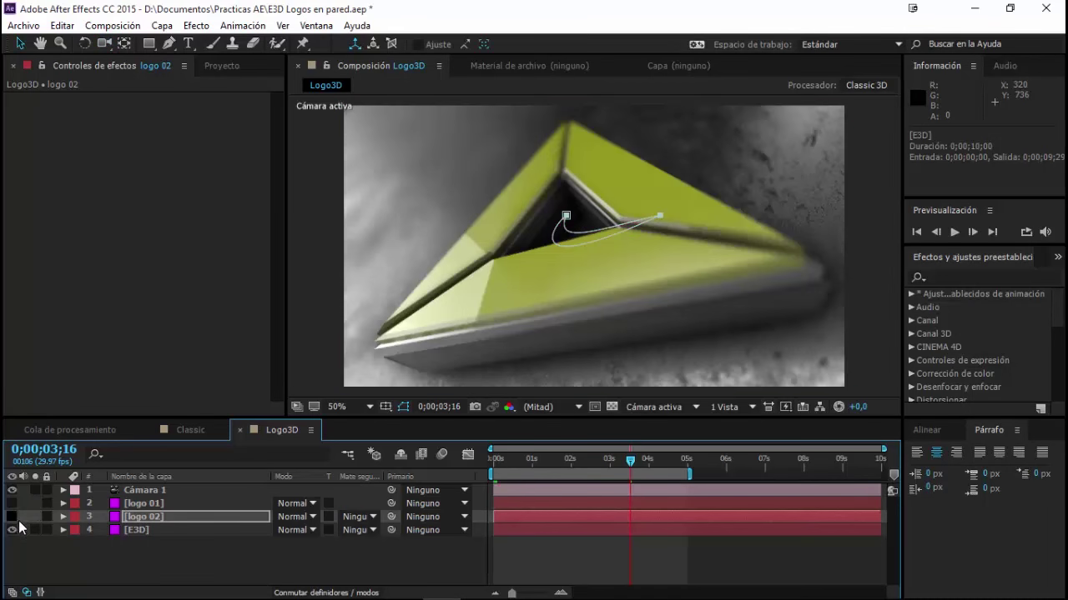
click(143, 529)
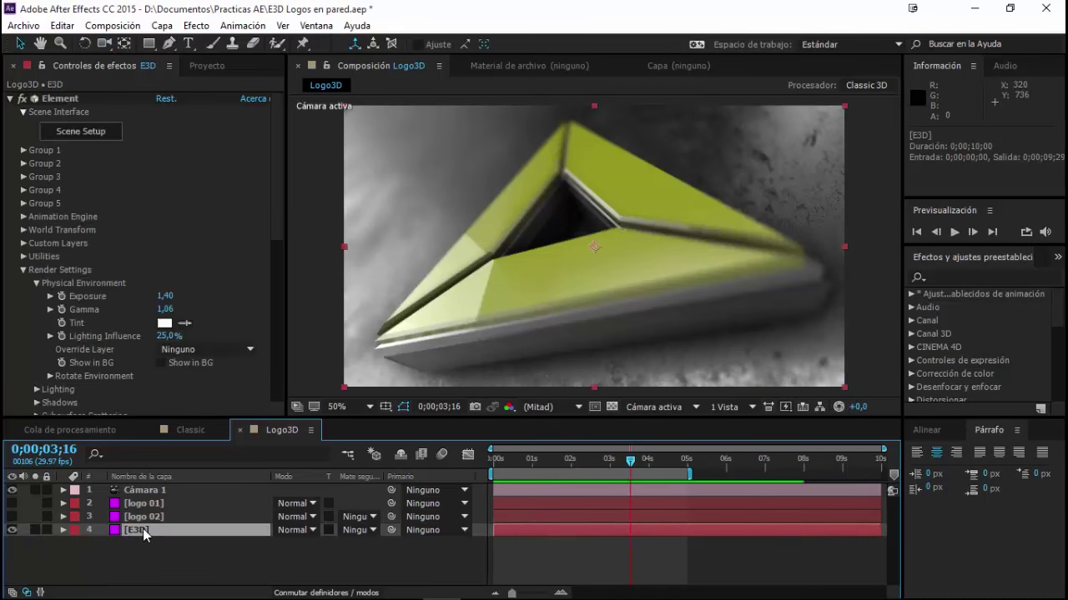
click(24, 243)
click(199, 210)
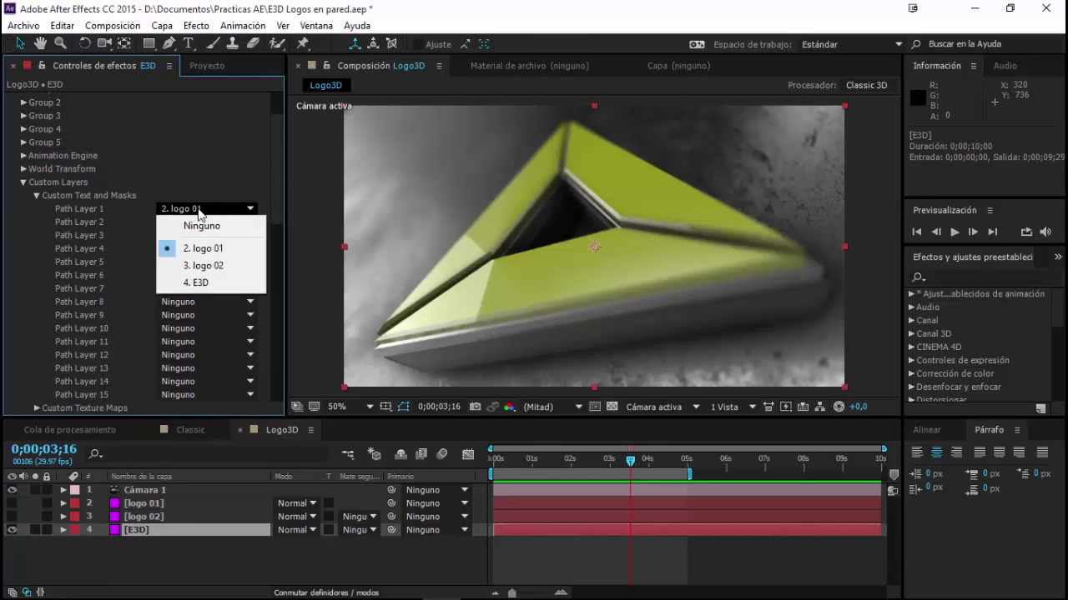
Set Element's Path Layer 1 to 3. logo 02 and bring up Scene Setup.
click(200, 266)
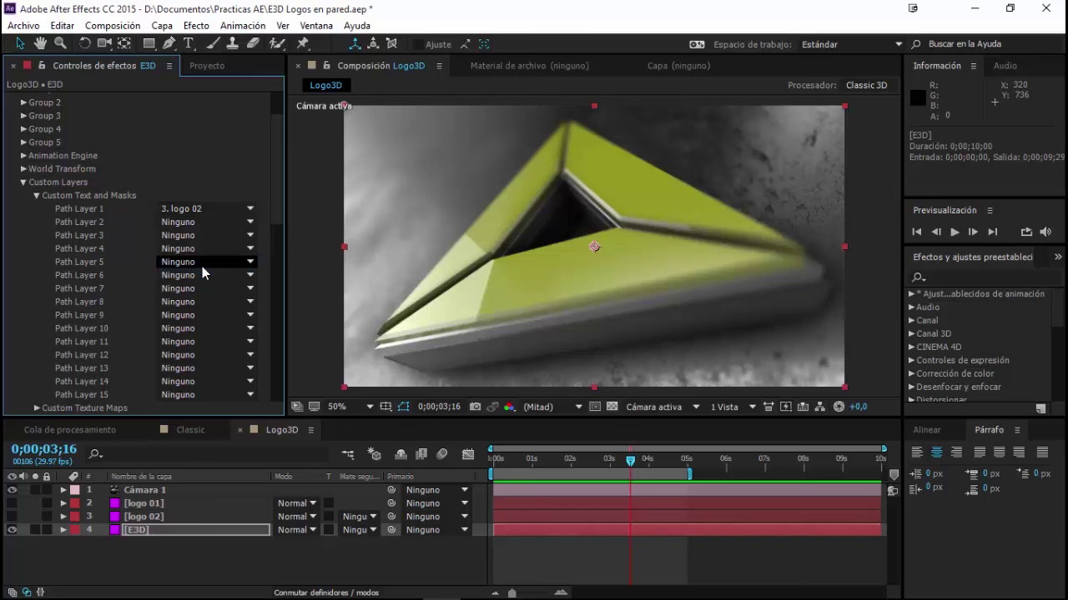
scroll(205, 269, up, 1)
scroll(205, 269, up, 2)
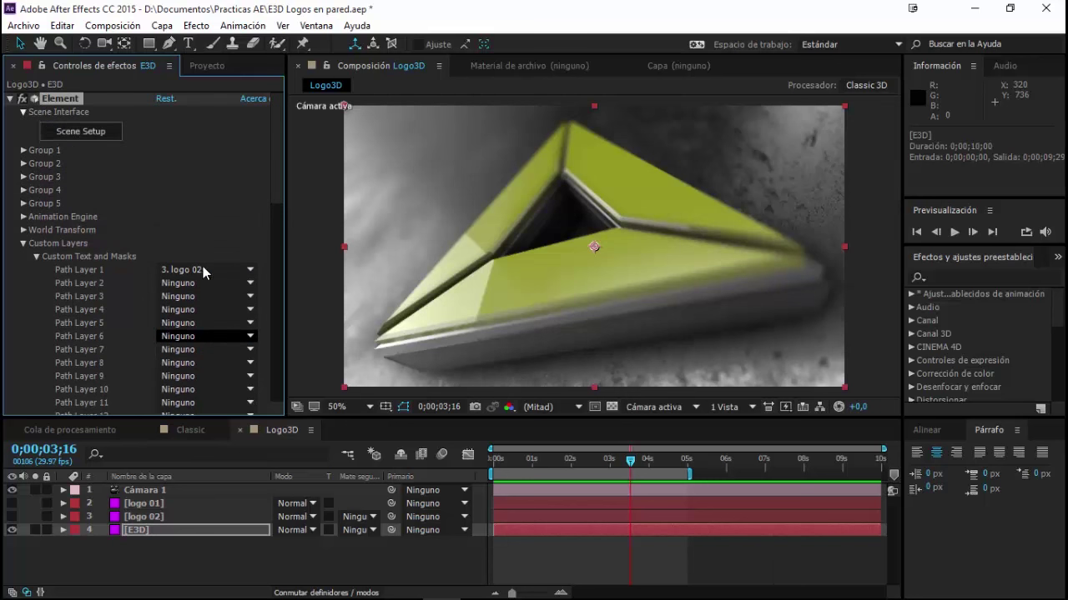
click(93, 133)
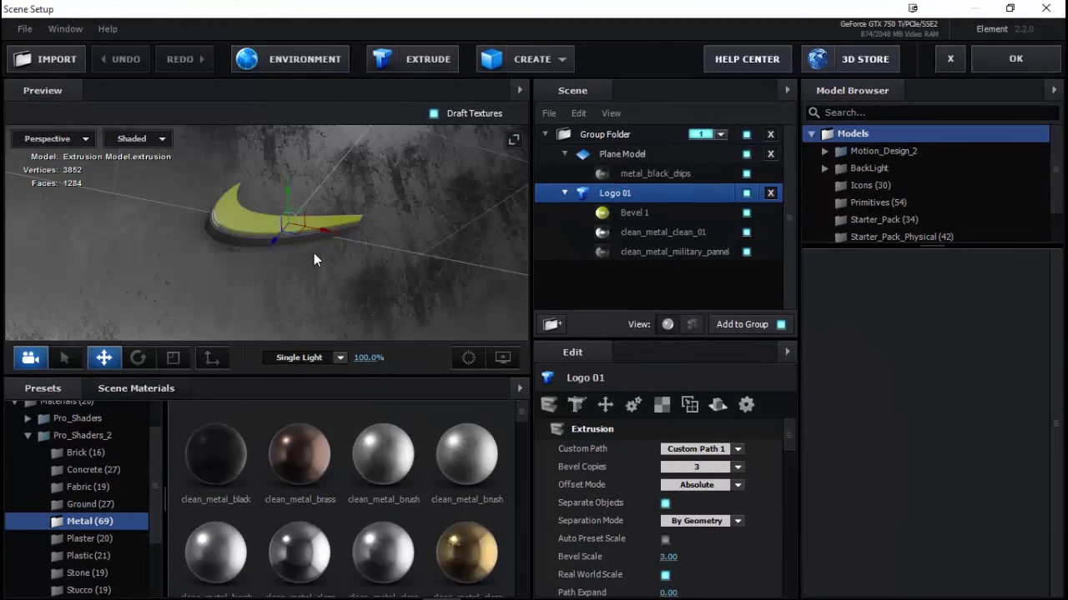
Inspect the extruded swoosh in the Scene Setup preview and apply the scene.
drag(325, 199, 253, 268)
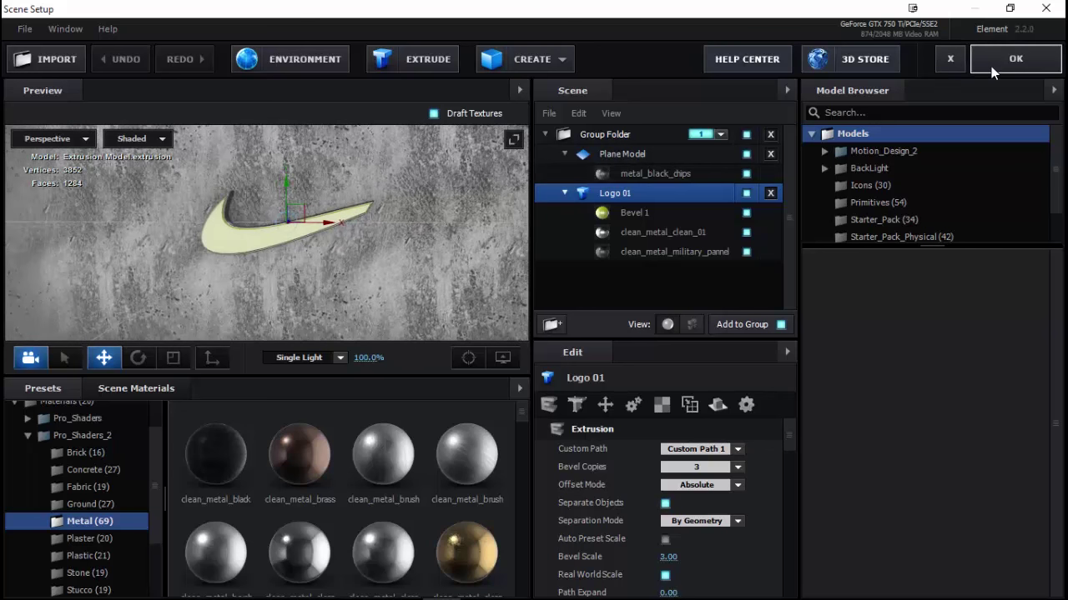
click(994, 73)
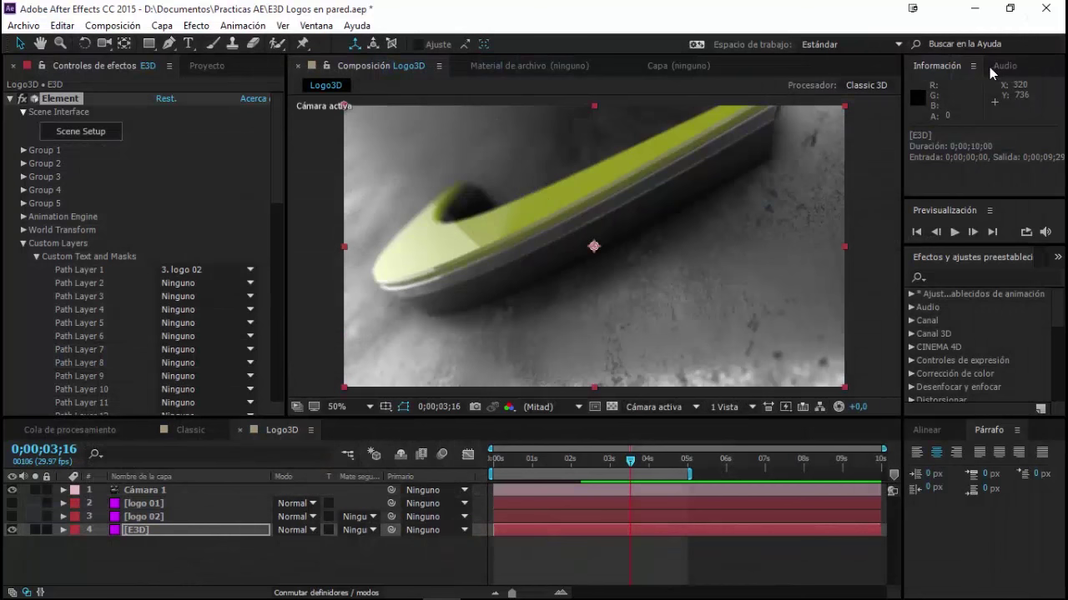
Scrub back to an earlier frame and expand Element's Group 1 Particle Replicator settings.
drag(630, 468, 485, 467)
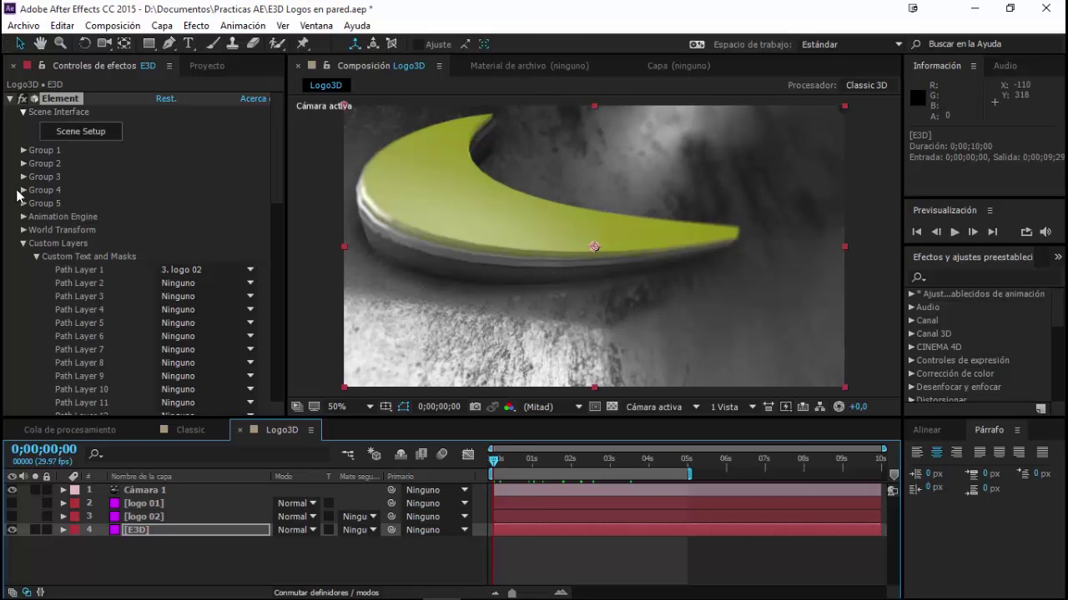
click(35, 152)
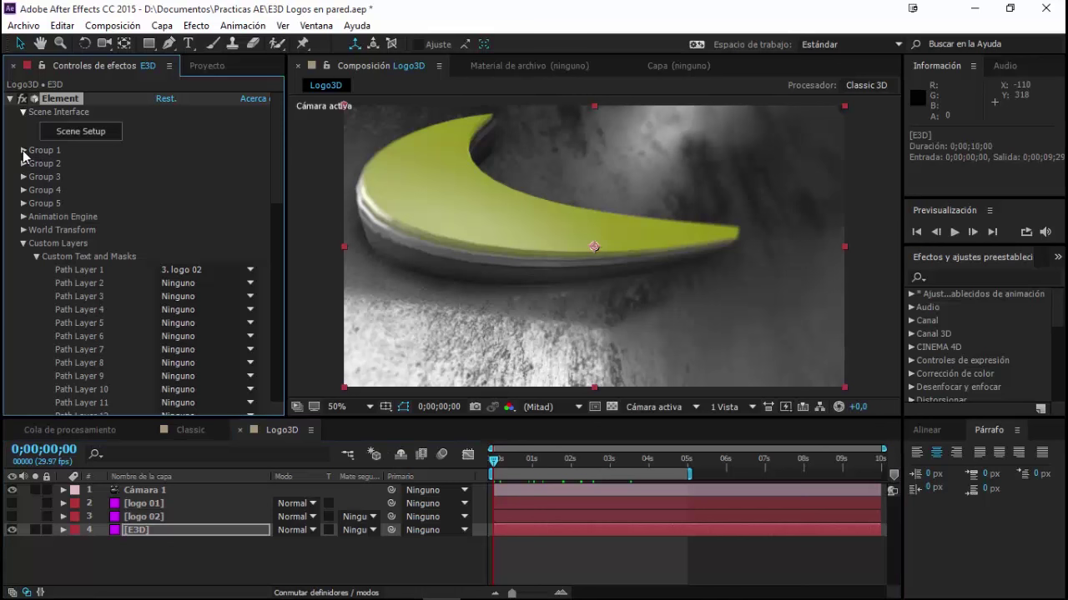
click(23, 151)
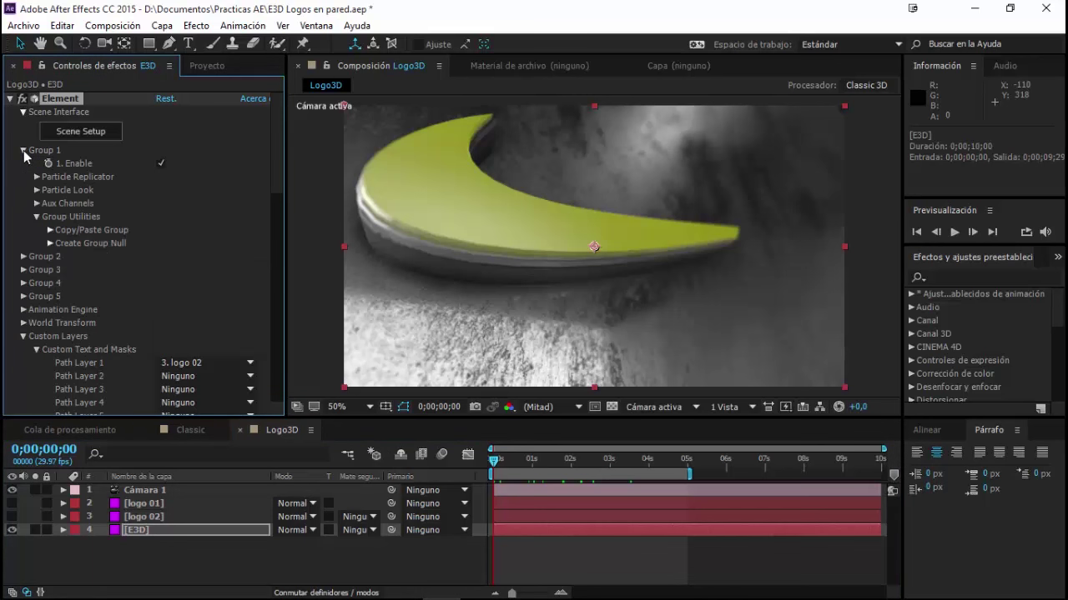
click(37, 191)
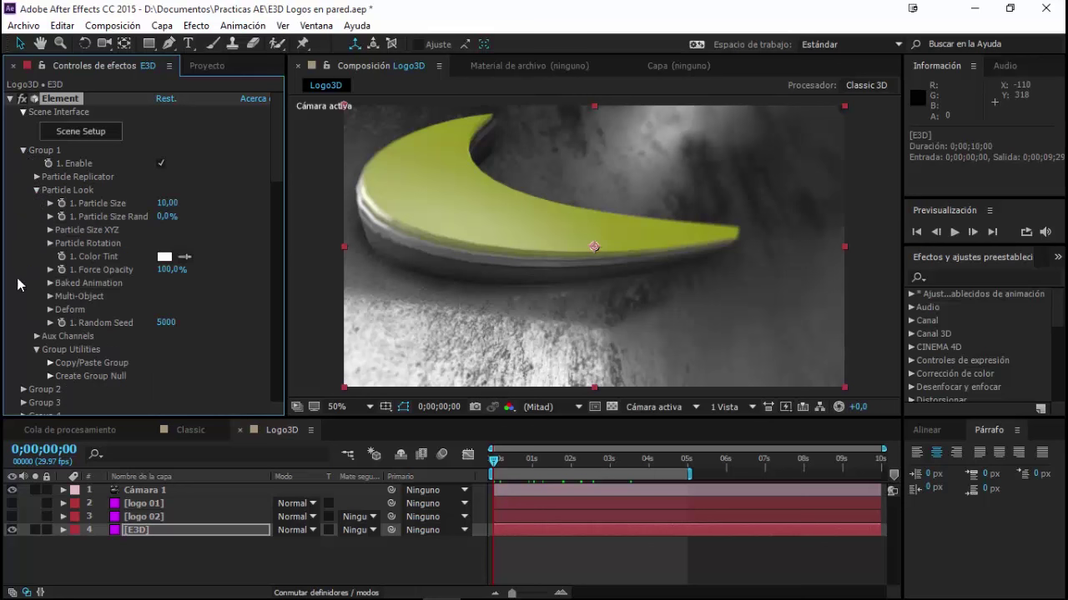
click(37, 178)
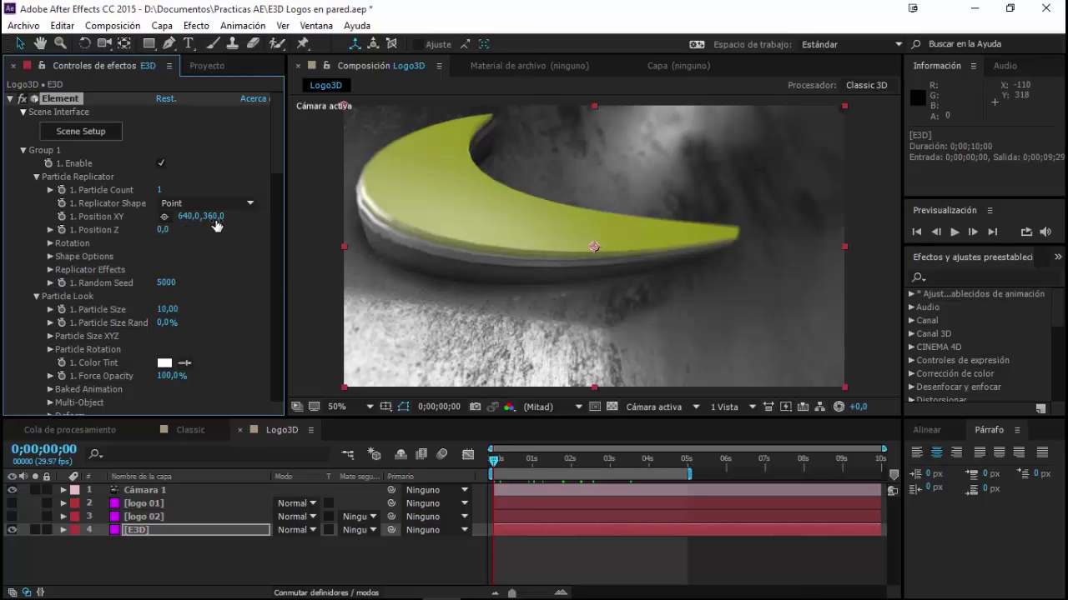
Move the logo to Position XY 668,382 and preview the camera animation.
drag(212, 216, 232, 217)
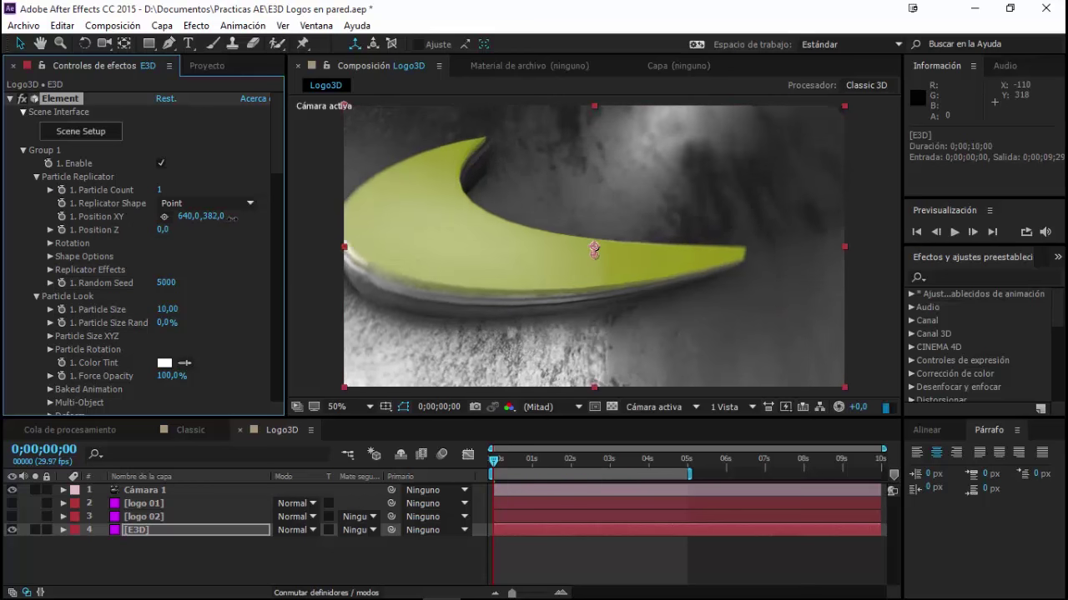
mouse_move(194, 218)
mouse_down()
mouse_move(221, 219)
mouse_move(204, 217)
mouse_up()
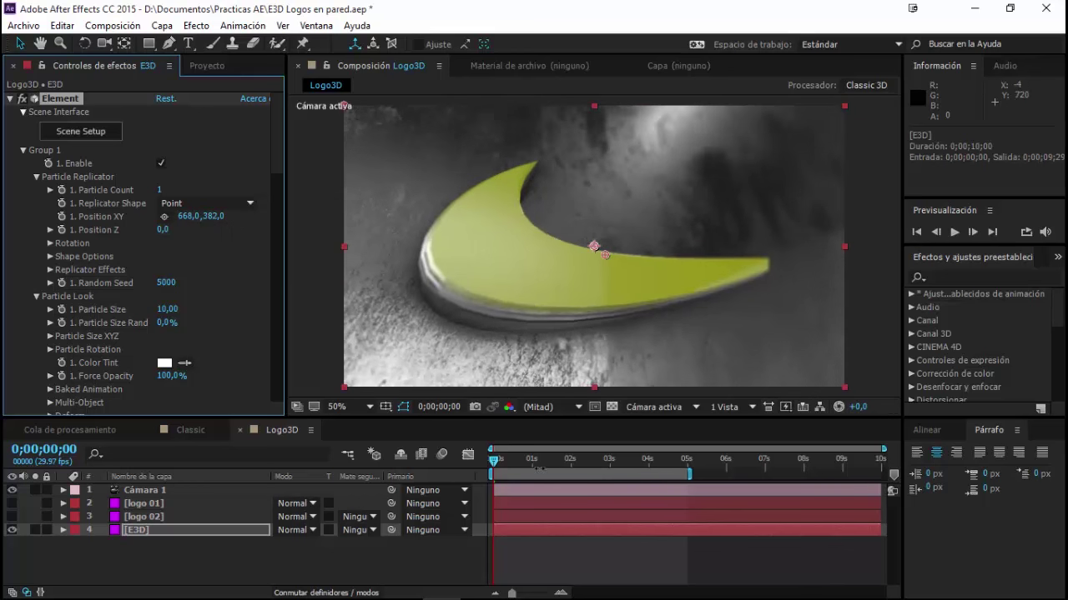
drag(493, 465, 676, 470)
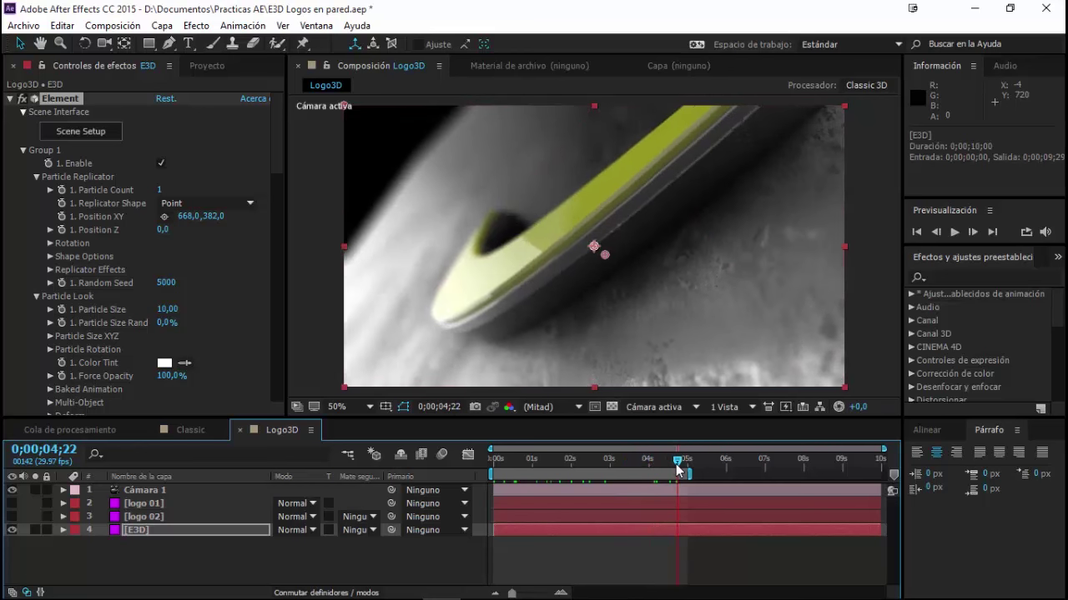
key(space)
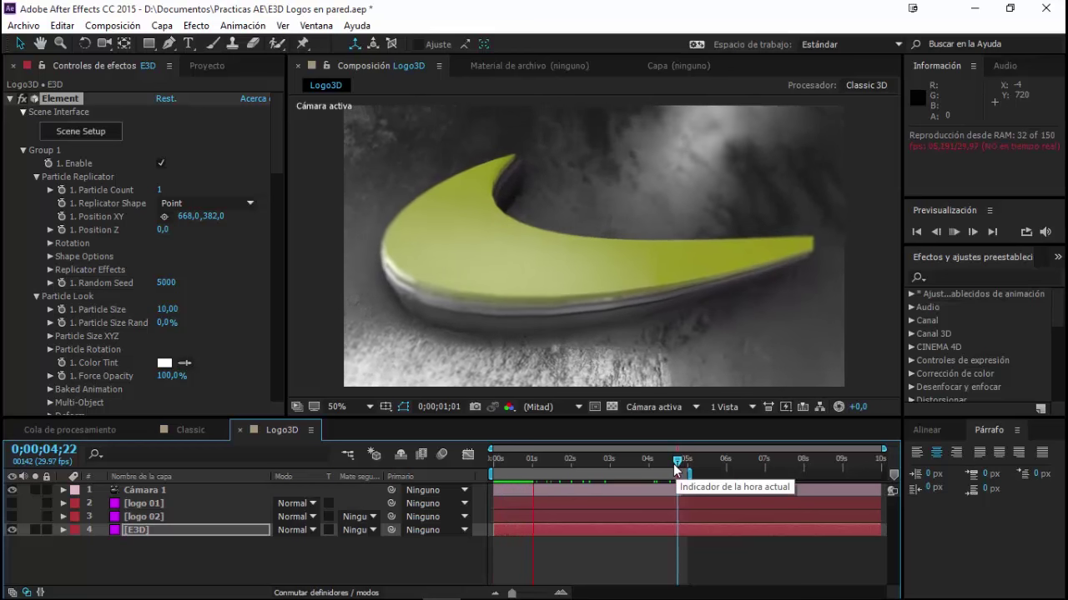
drag(589, 463, 582, 464)
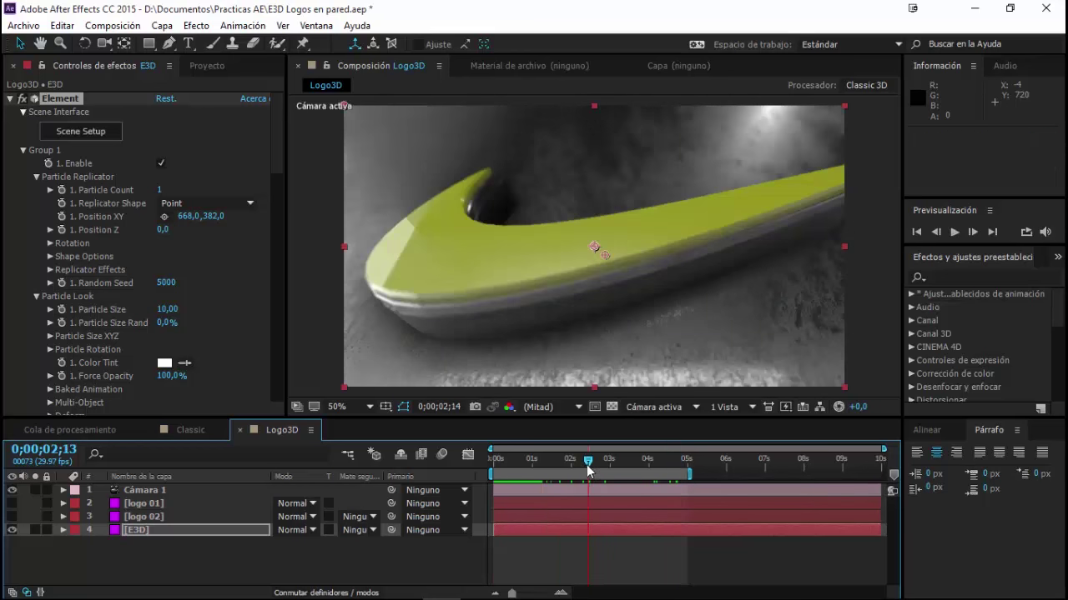
click(93, 133)
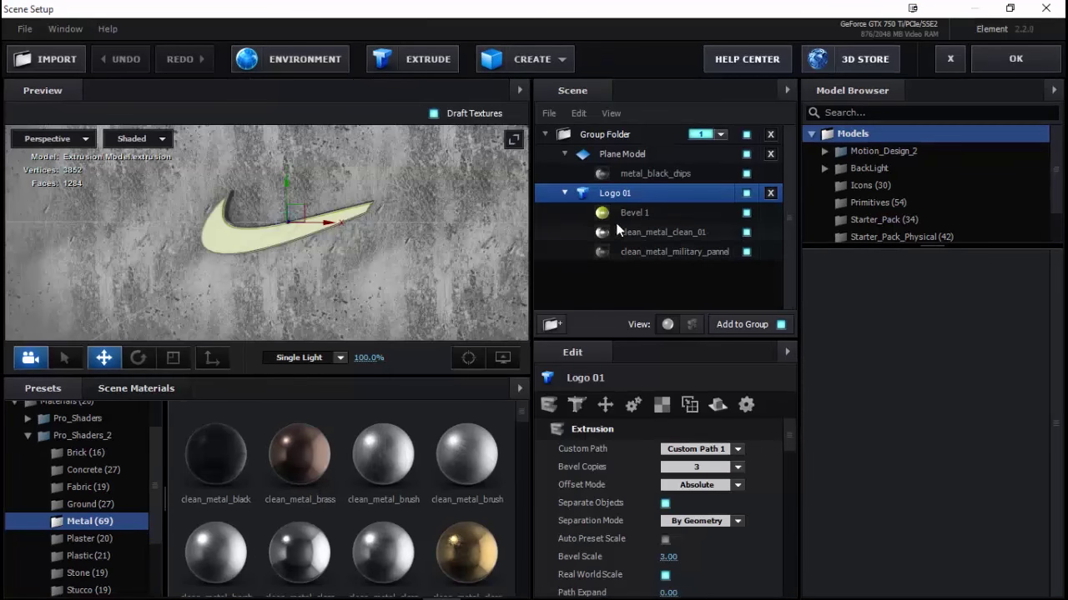
Make the swoosh's Bevel 1 diffuse colour red (FF0000) and apply the scene.
click(630, 213)
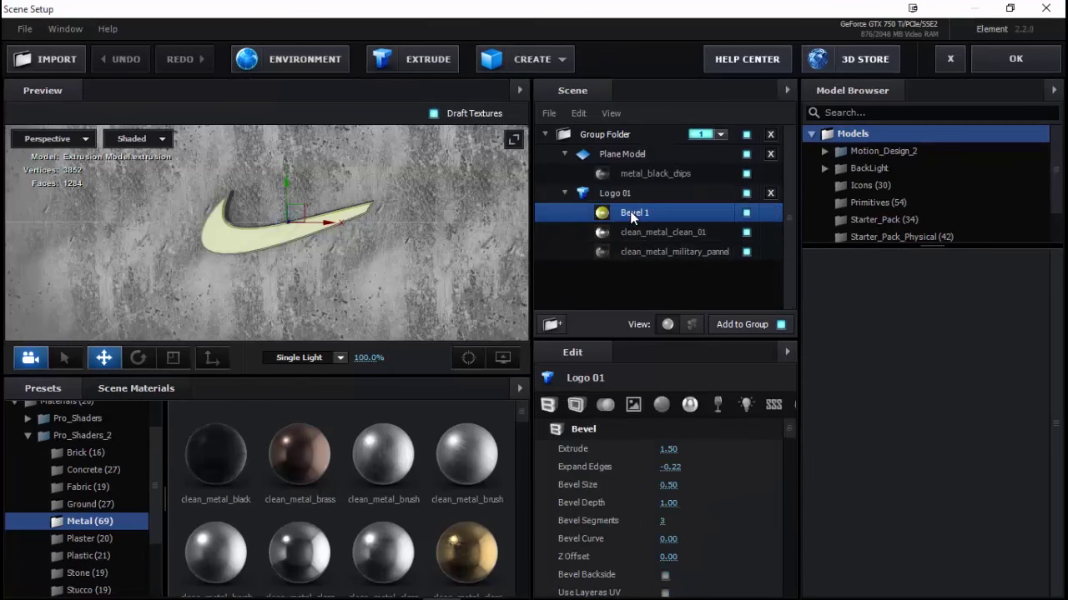
click(660, 411)
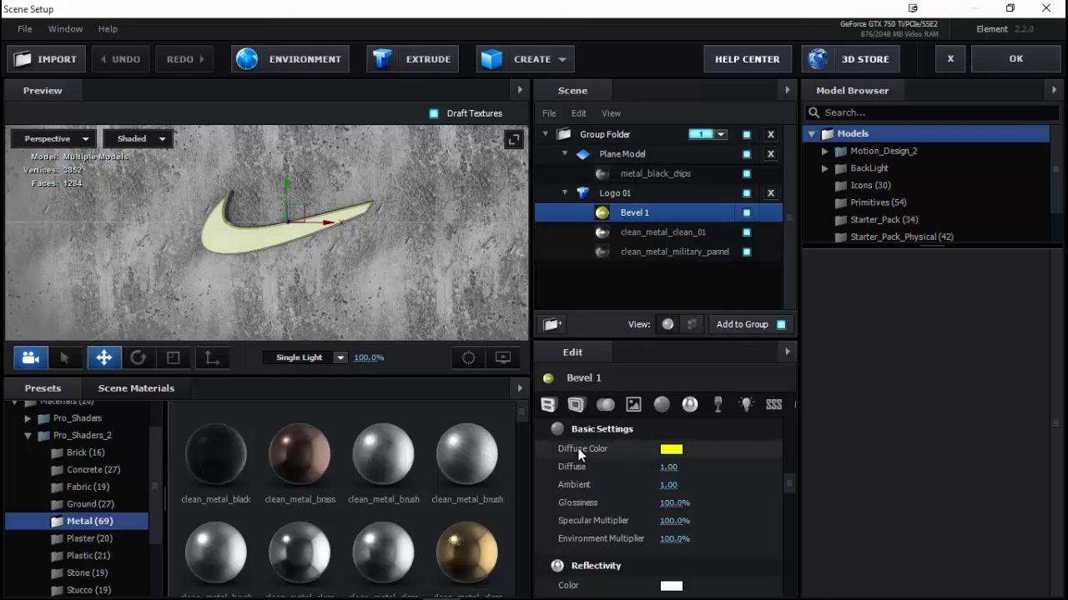
click(671, 449)
drag(748, 407, 746, 368)
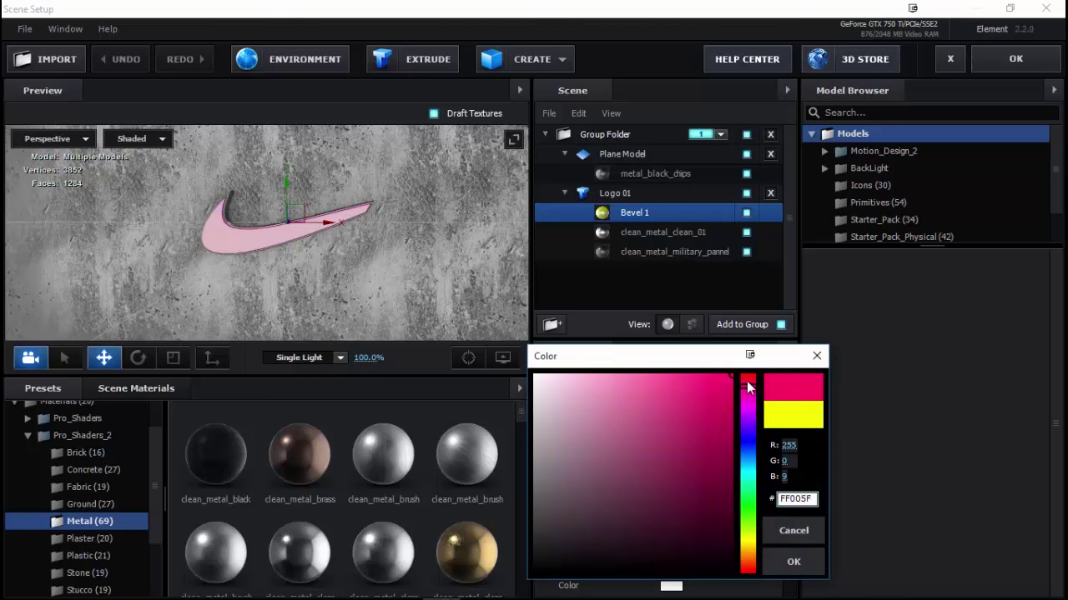
click(793, 562)
drag(392, 250, 340, 227)
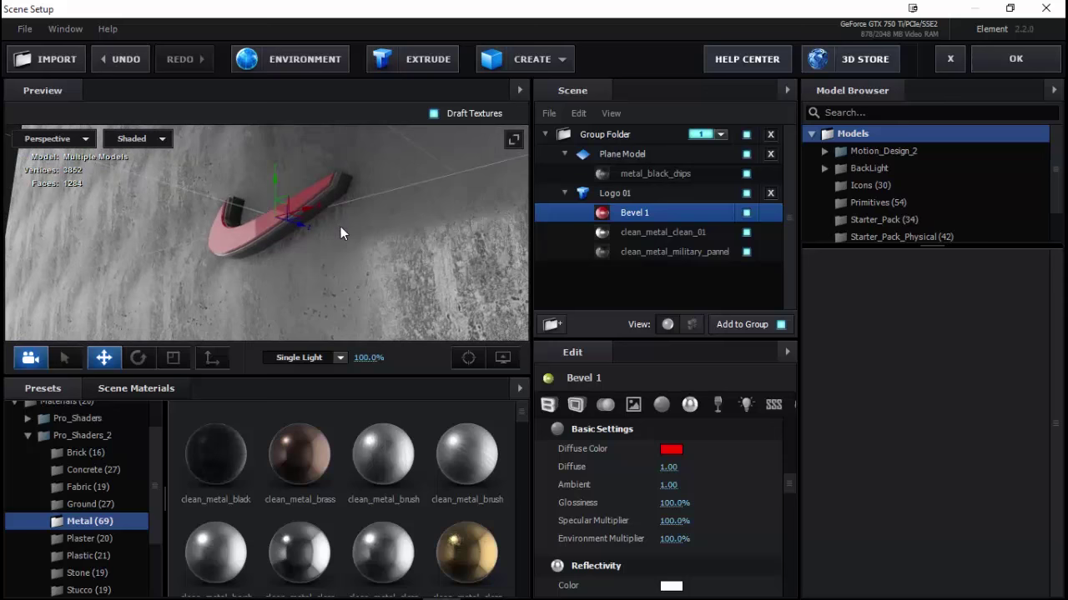
click(1017, 66)
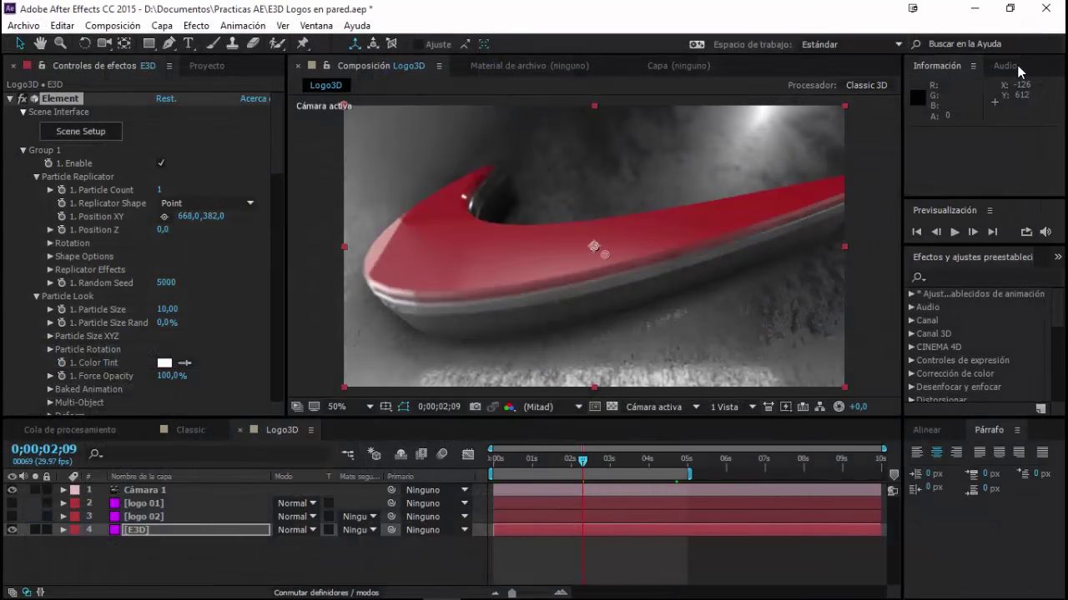
key(space)
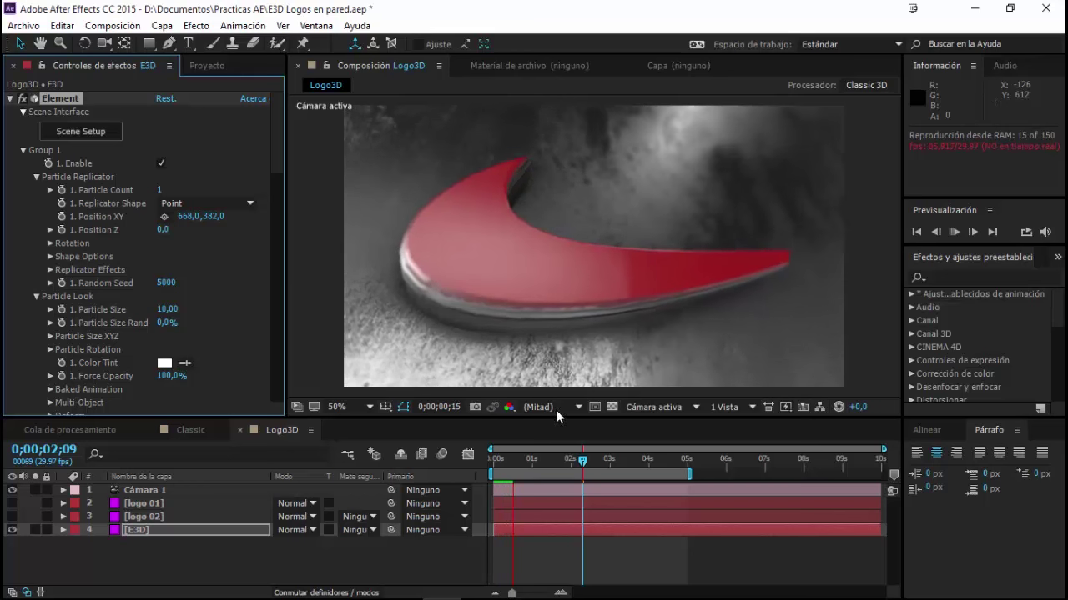
key(space)
mouse_move(583, 461)
mouse_down()
mouse_move(599, 461)
mouse_move(527, 471)
mouse_up()
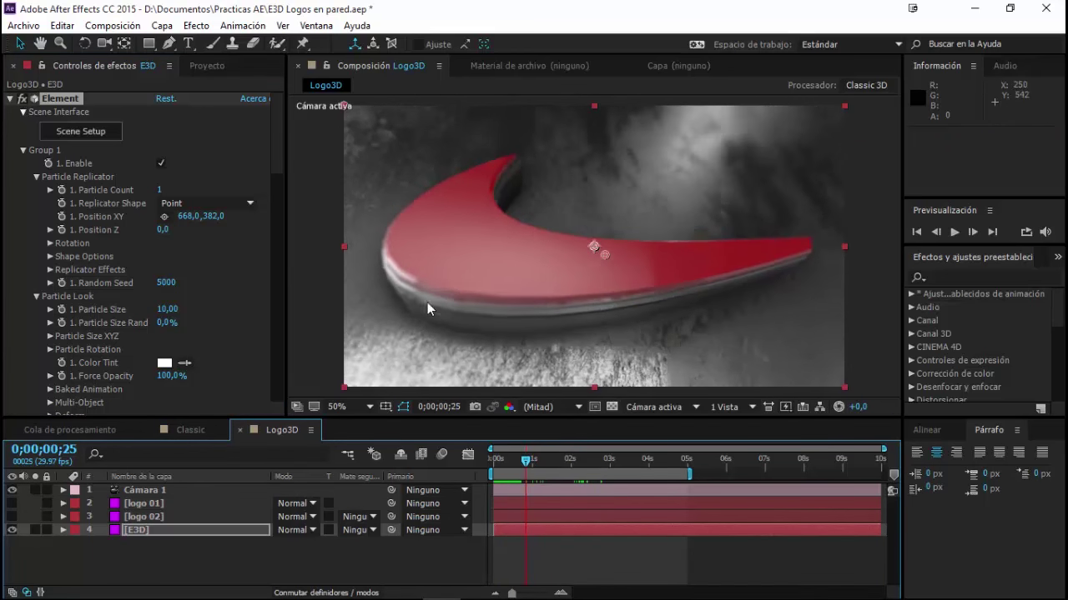
click(86, 136)
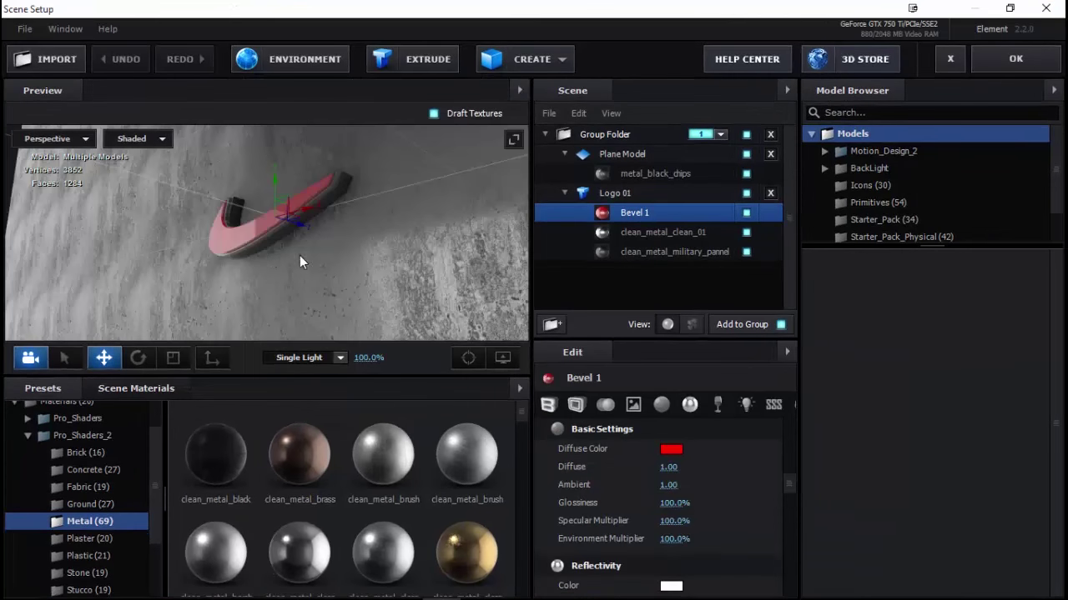
Zoom in on the logo's bevel edge and switch the preview to Wireframe.
mouse_move(299, 255)
mouse_down()
mouse_move(229, 246)
mouse_move(317, 242)
mouse_up()
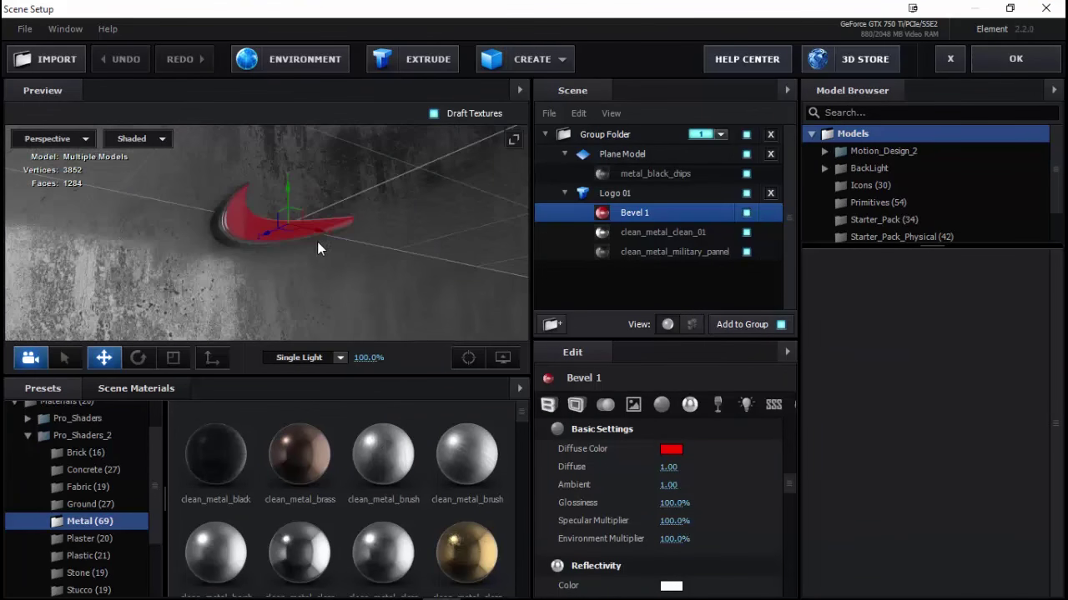
scroll(199, 193, up, 3)
scroll(200, 205, up, 3)
drag(201, 205, 239, 276)
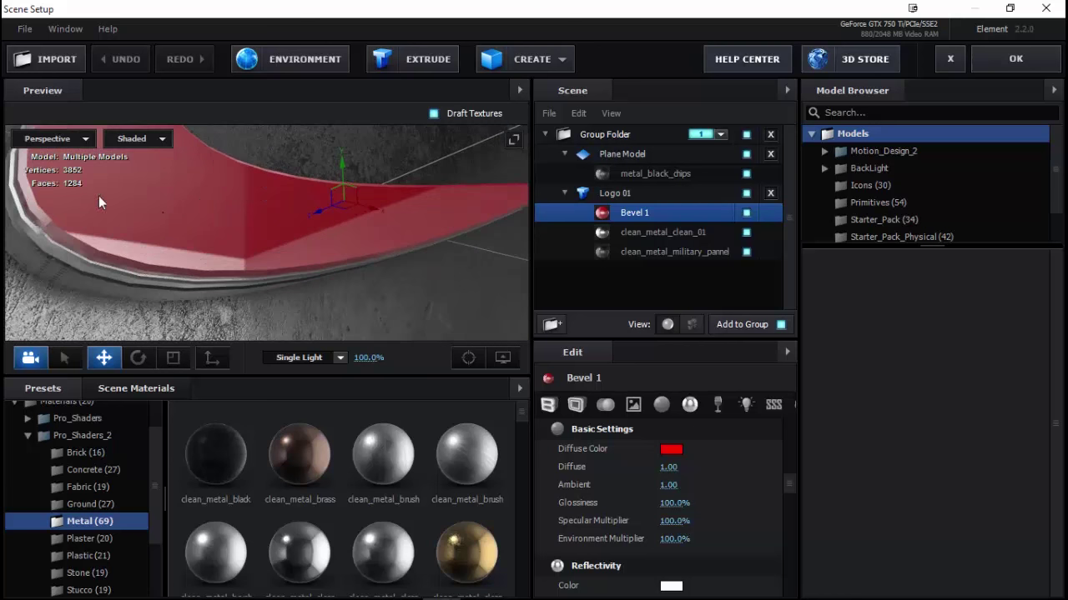
click(139, 139)
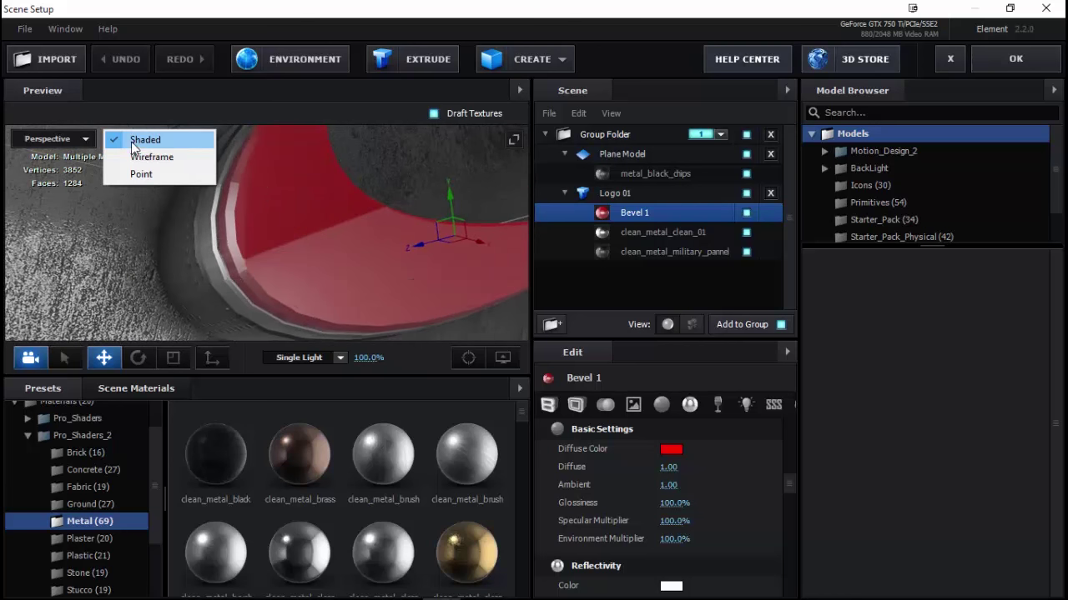
click(148, 158)
mouse_move(291, 259)
mouse_down()
mouse_move(269, 273)
mouse_move(250, 256)
mouse_move(290, 246)
mouse_move(308, 269)
mouse_move(284, 283)
mouse_move(282, 263)
mouse_up()
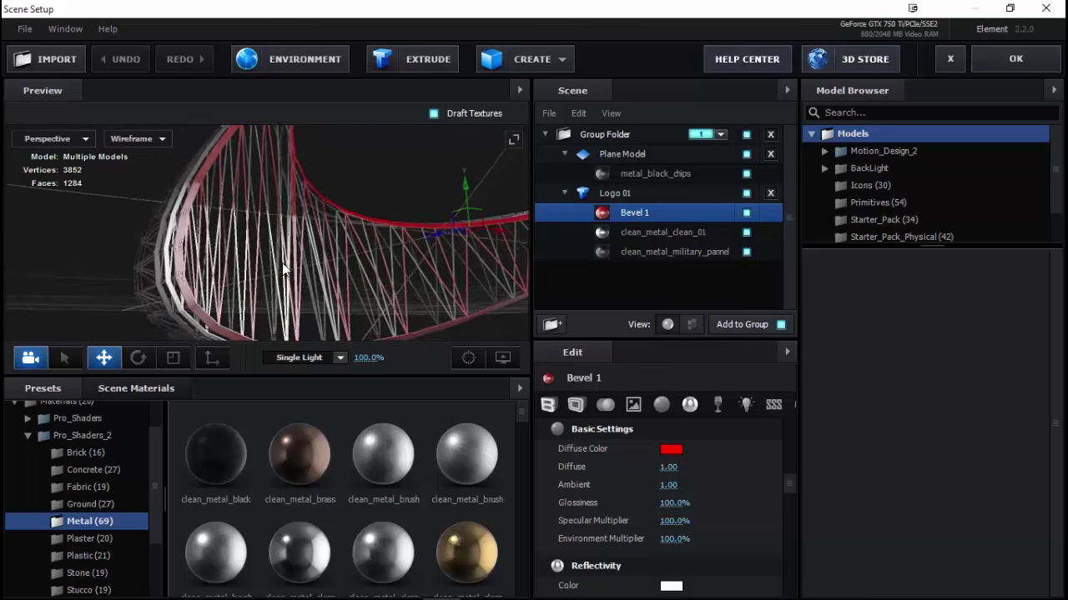
Set Logo 01's Path Resolution to Extreme for a denser 7524-vertex mesh.
click(617, 193)
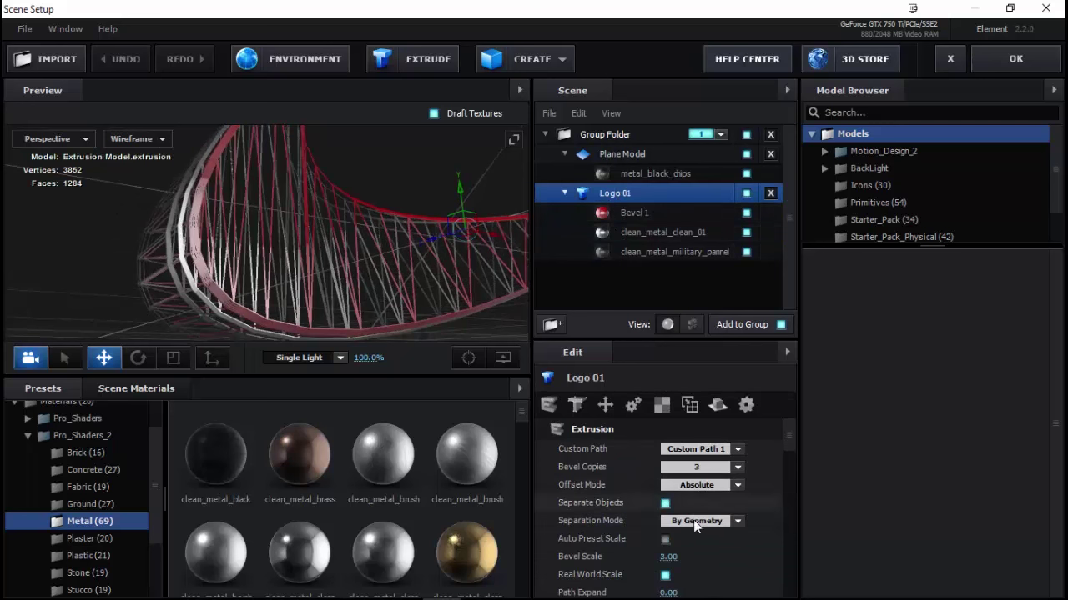
scroll(709, 522, down, 3)
click(701, 531)
click(705, 513)
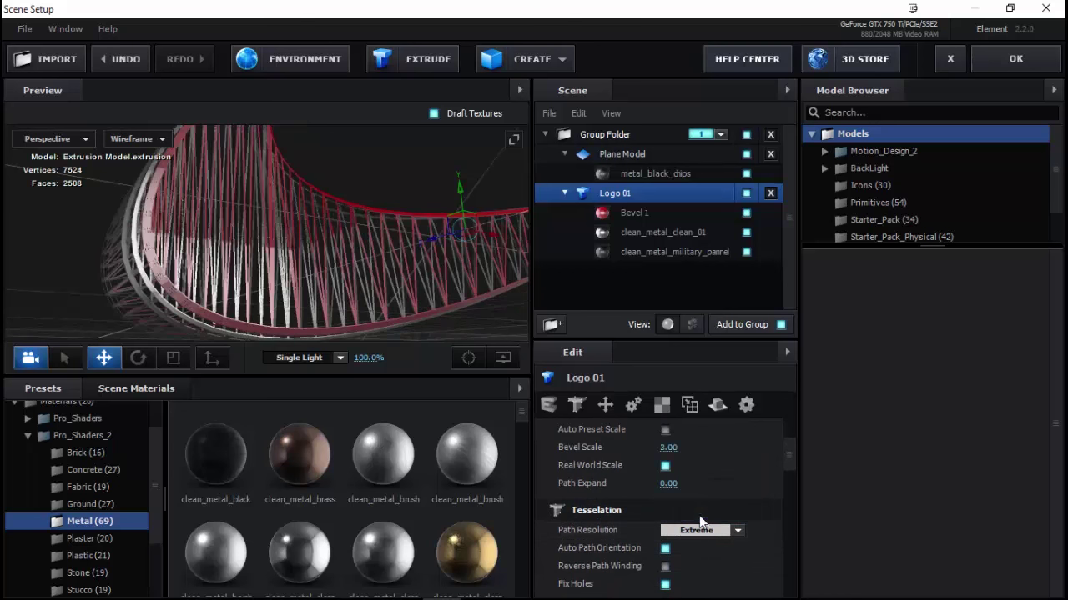
drag(177, 280, 193, 277)
Return the preview to Shaded, inspect the smoother bevel and apply the scene.
click(138, 138)
click(131, 147)
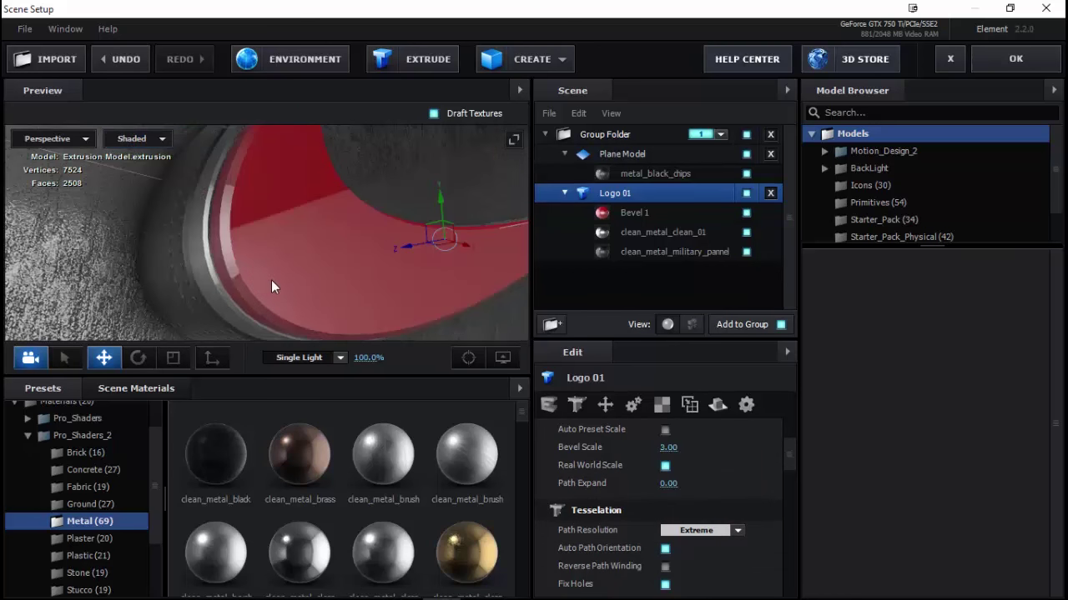
mouse_move(273, 291)
mouse_down()
mouse_move(260, 271)
mouse_move(198, 287)
mouse_up()
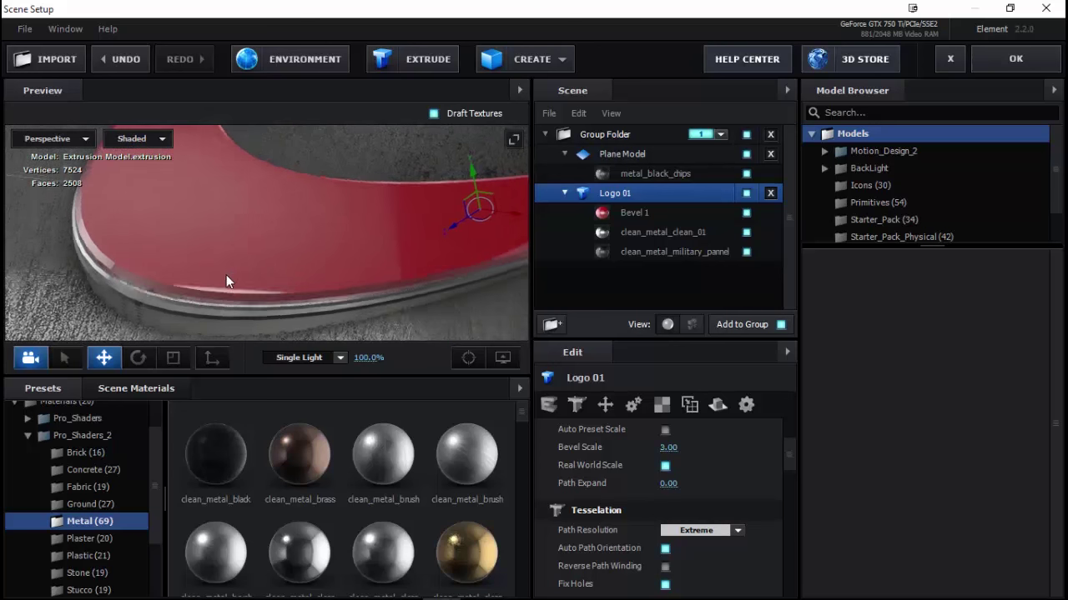
drag(197, 287, 175, 302)
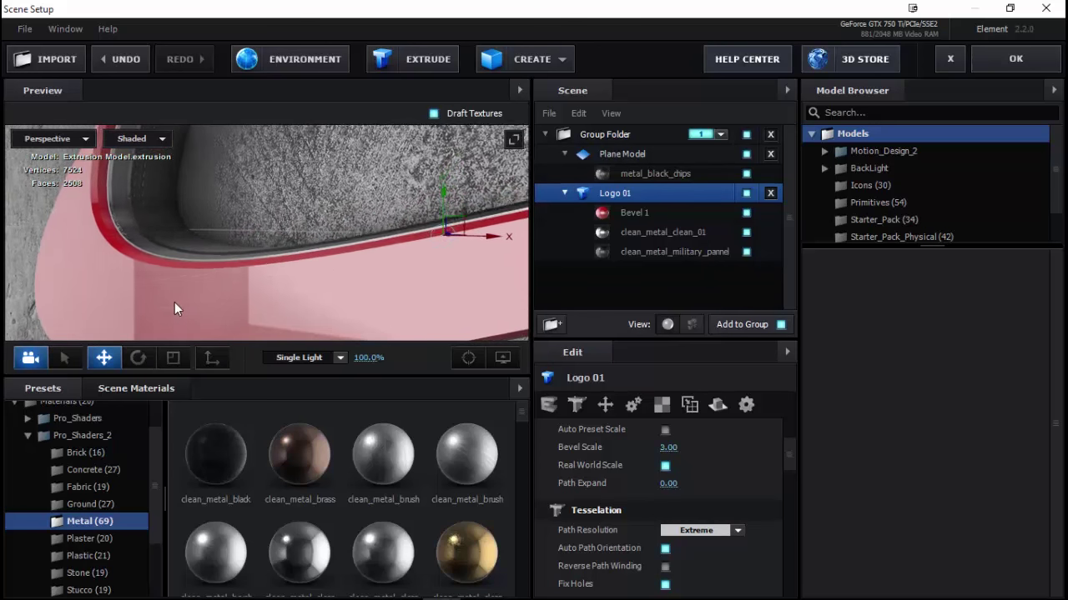
click(1015, 62)
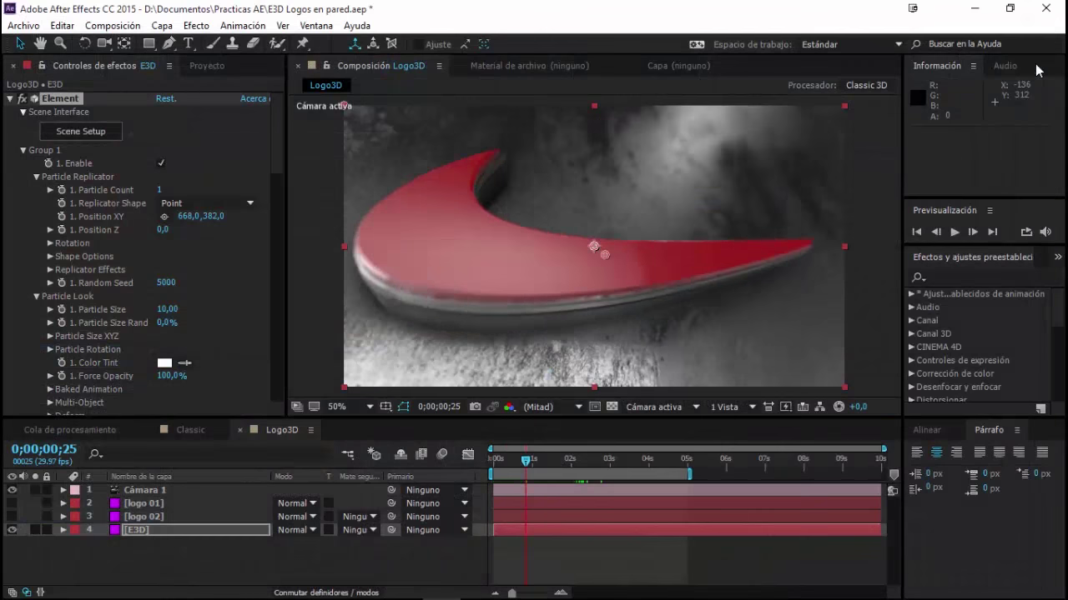
drag(523, 464, 478, 471)
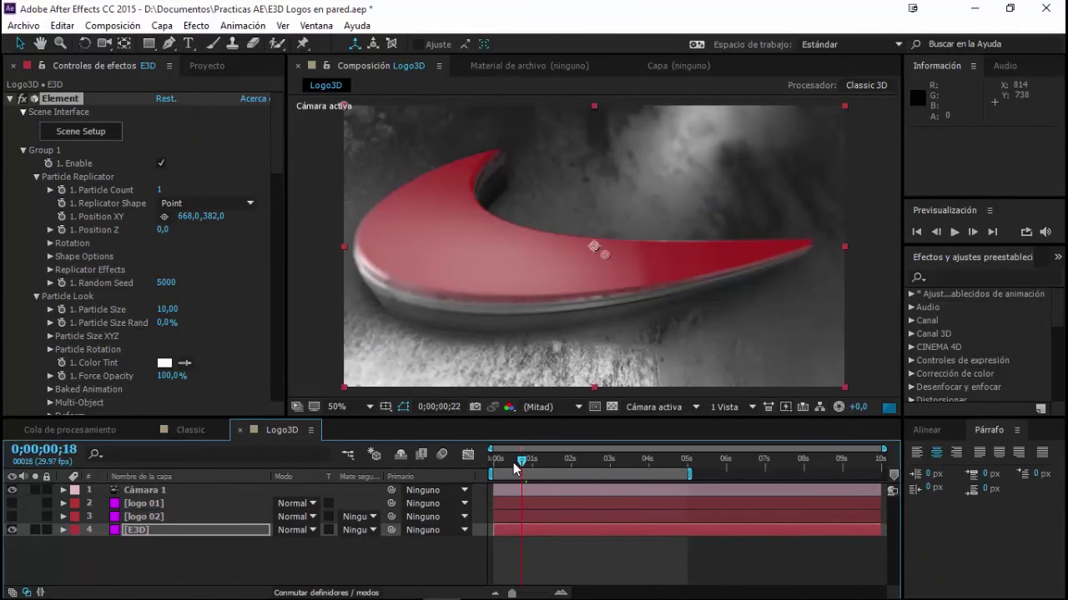
drag(477, 471, 649, 474)
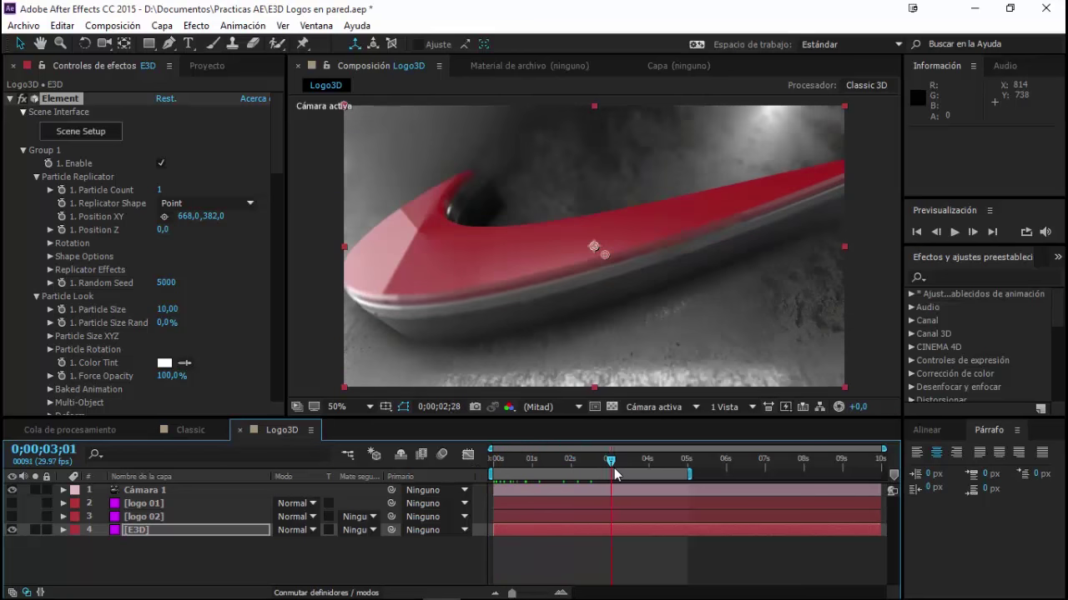
drag(649, 474, 664, 473)
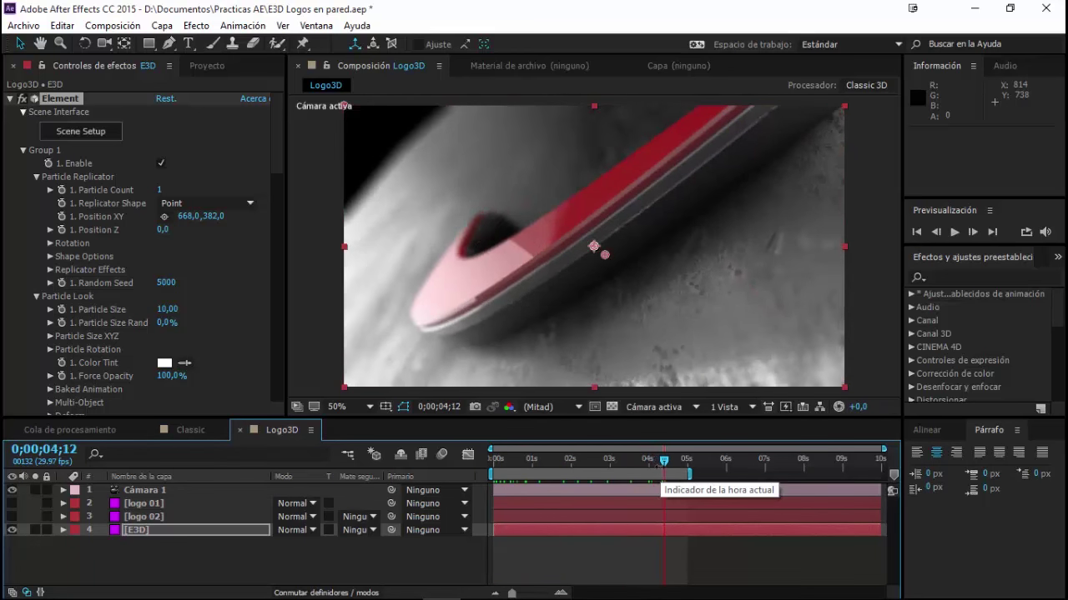